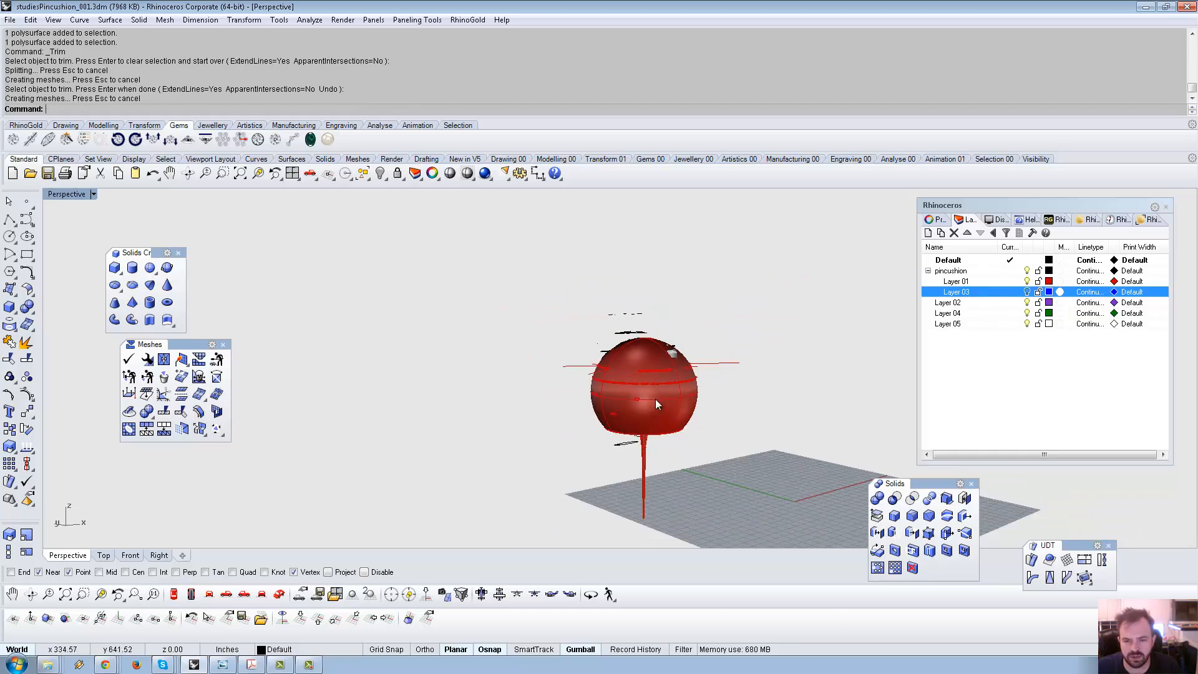
Select the mesh piece and drag it left and down beside the red sphere.
scroll(637, 381, up, 9)
right_drag(625, 364, 686, 373)
click(761, 279)
right_drag(784, 265, 691, 275)
drag(670, 280, 649, 295)
click(757, 252)
right_drag(757, 253, 656, 347)
Select the red sphere shell and view it from the side.
scroll(588, 276, down, 4)
scroll(590, 288, up, 5)
scroll(561, 294, down, 5)
scroll(681, 333, up, 3)
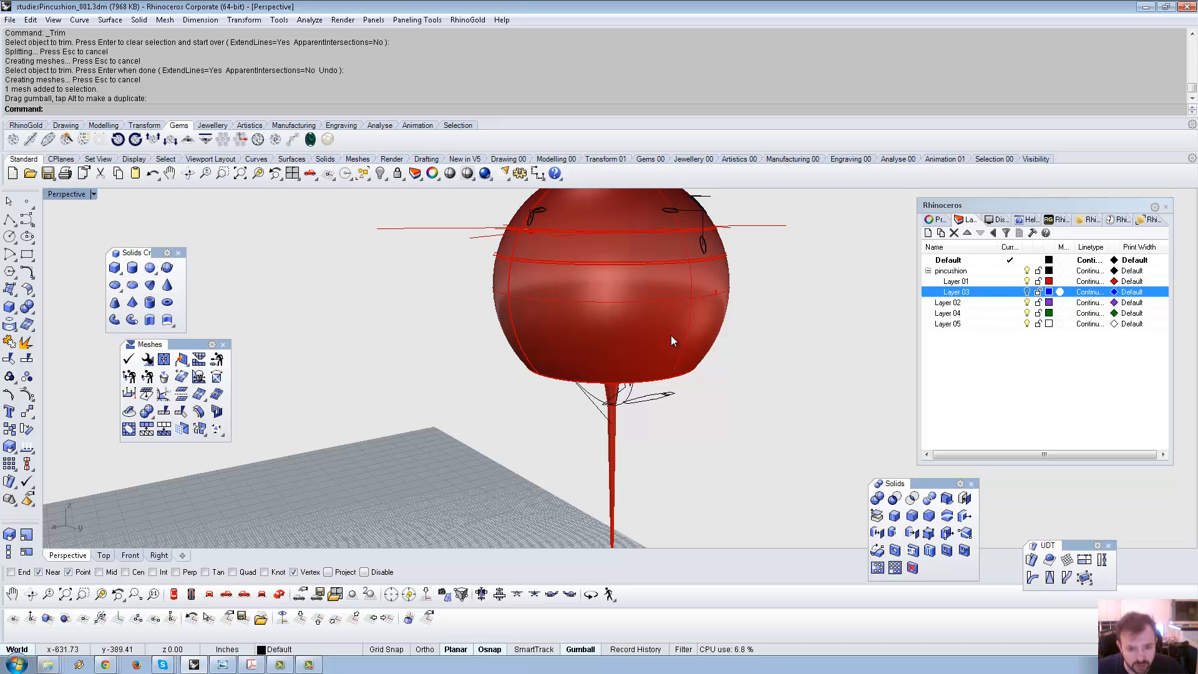
click(671, 335)
right_drag(614, 331, 481, 403)
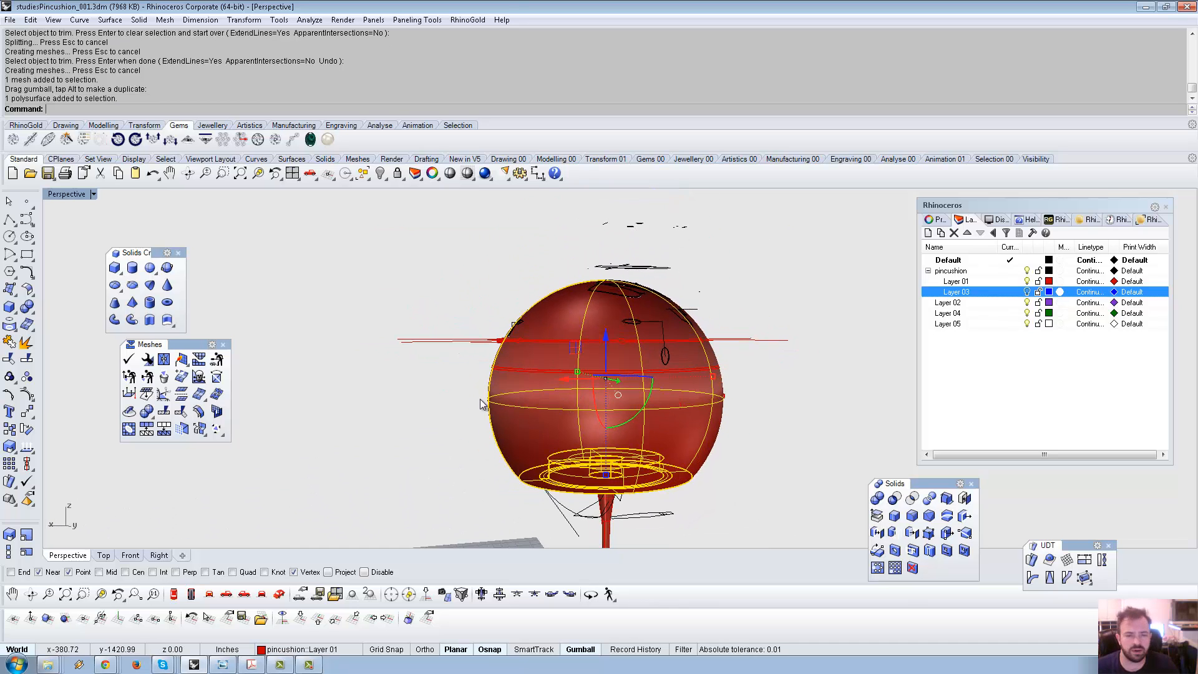
Float the Surface Tools toolbar and start OffsetSrf on the sphere, keeping the direction outward.
click(29, 291)
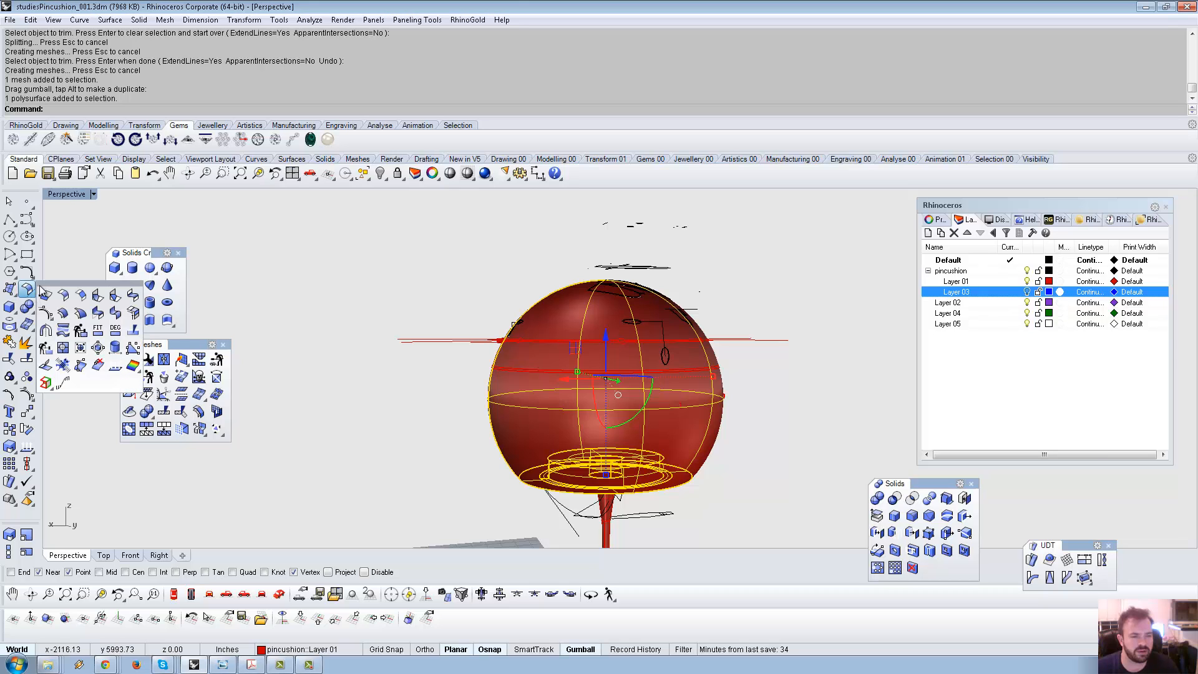
drag(44, 289, 275, 241)
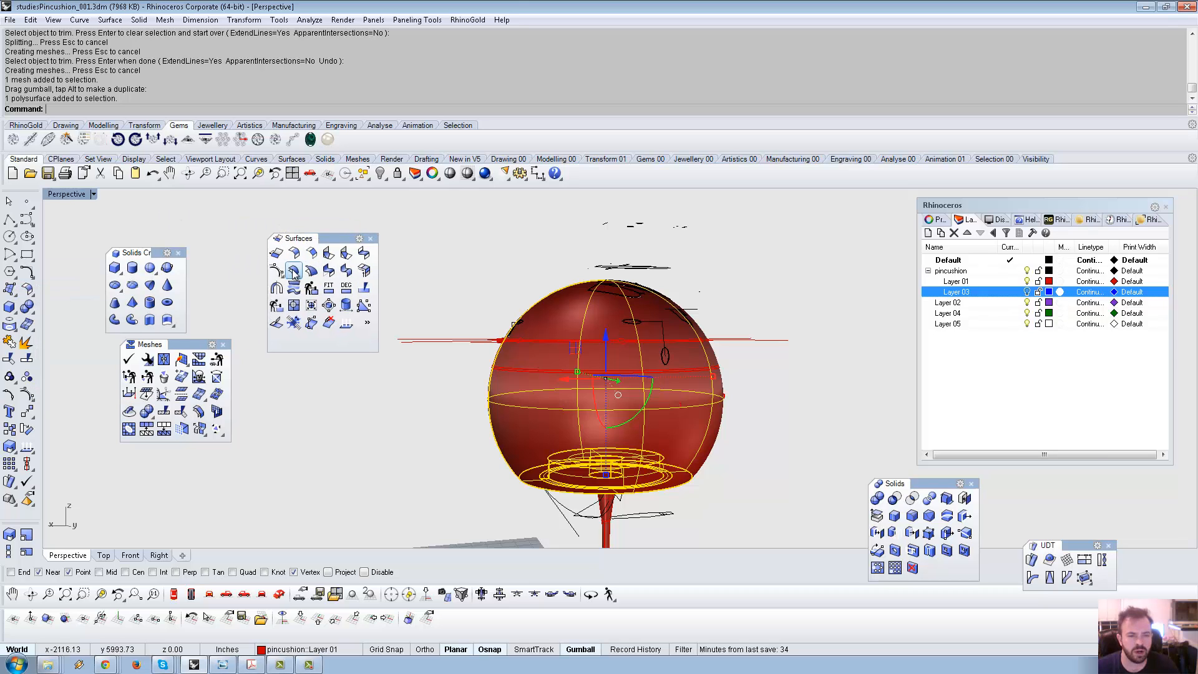
click(293, 271)
right_drag(526, 350, 584, 330)
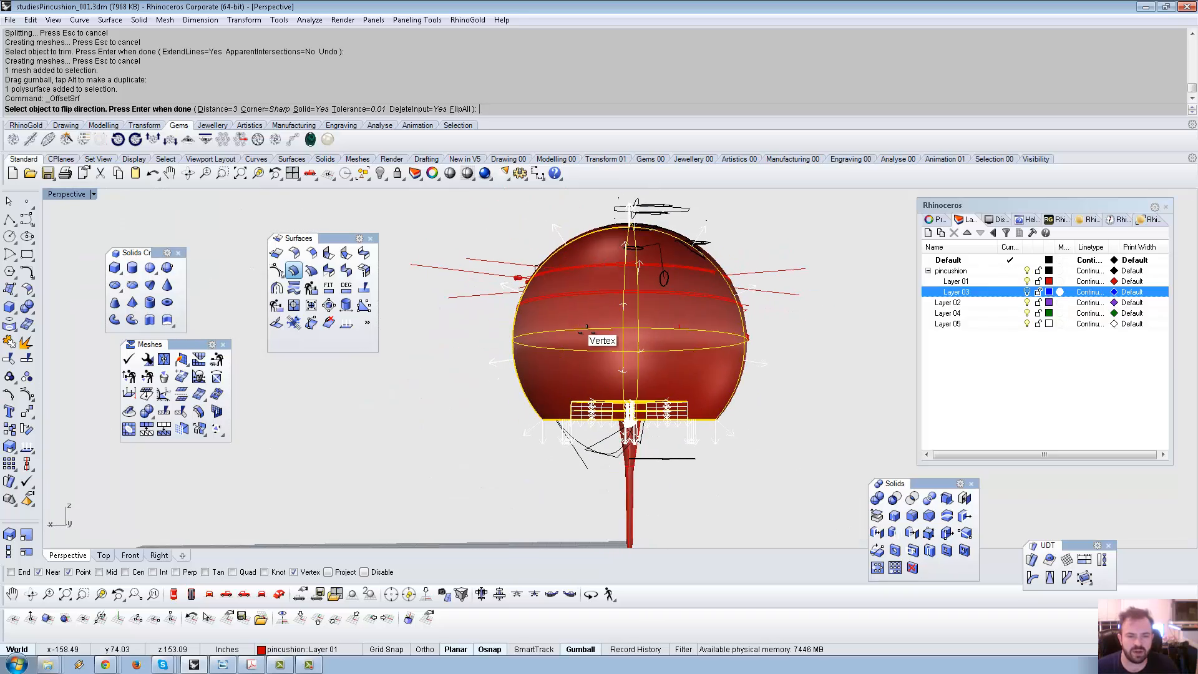
click(586, 328)
click(583, 327)
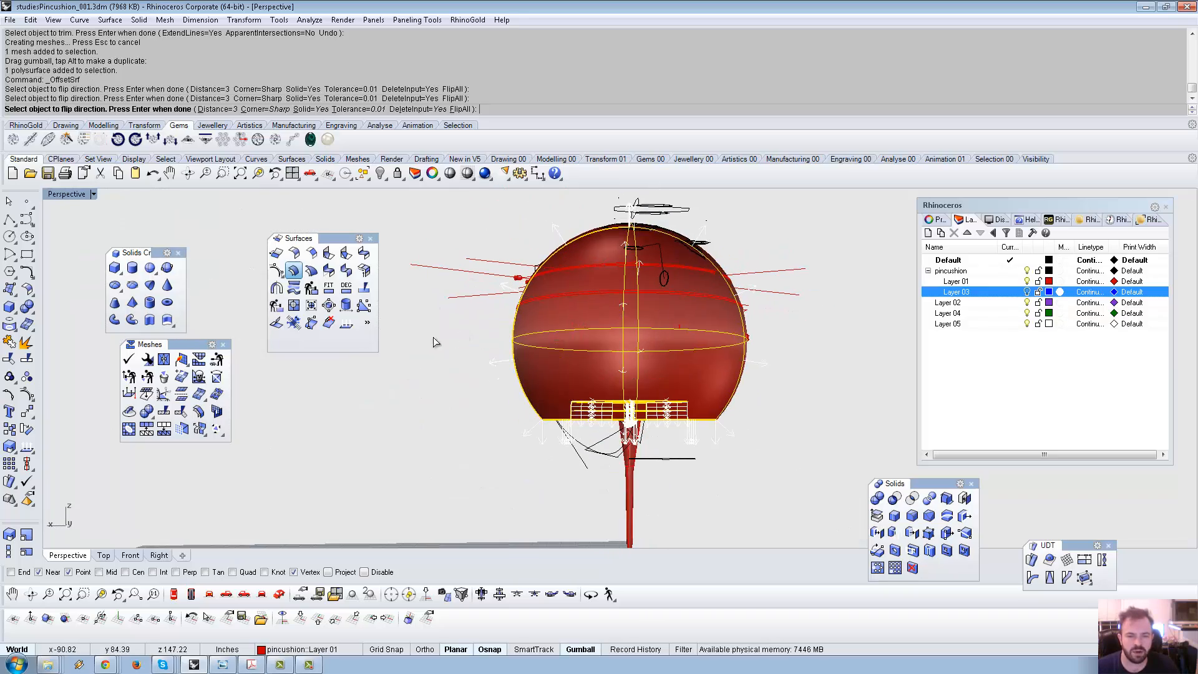
right_drag(435, 341, 428, 284)
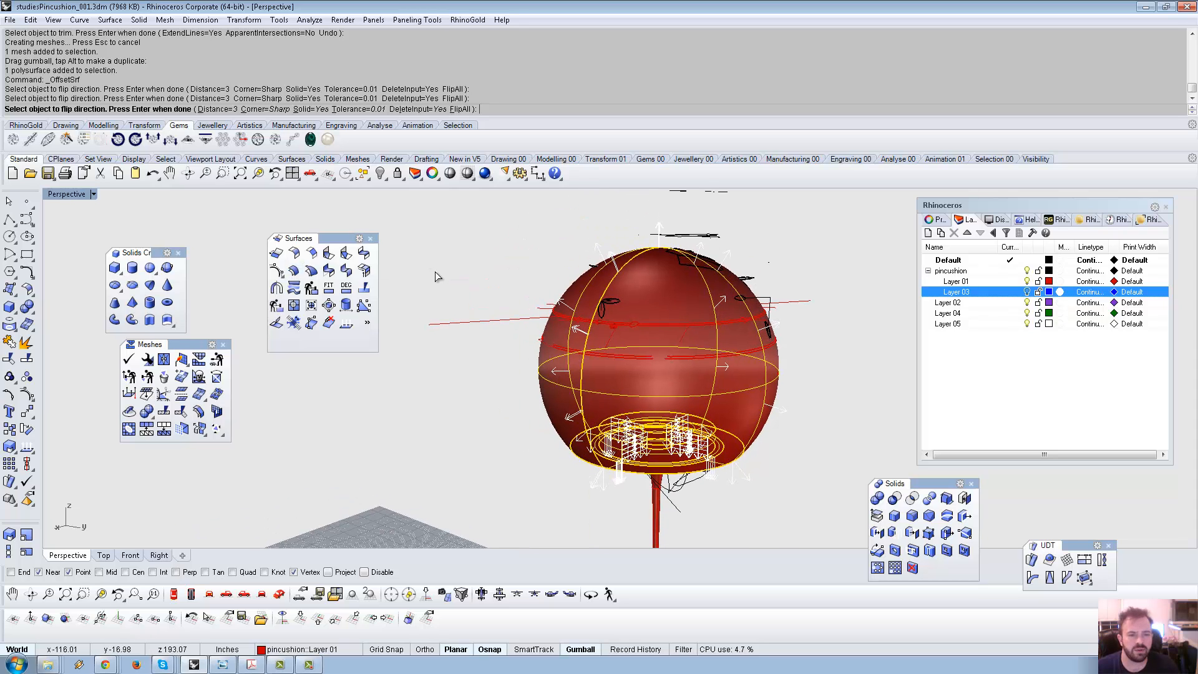
scroll(677, 279, up, 5)
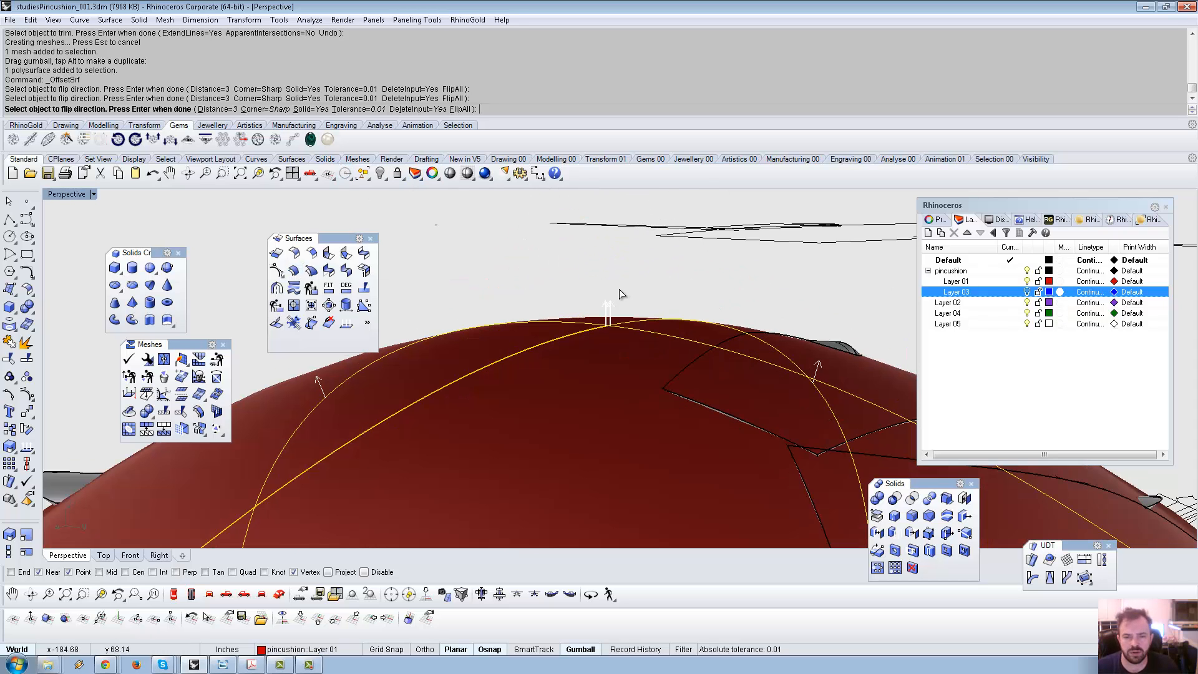
Set the offset distance to about 2.19 with two points and create the offset solid.
click(218, 109)
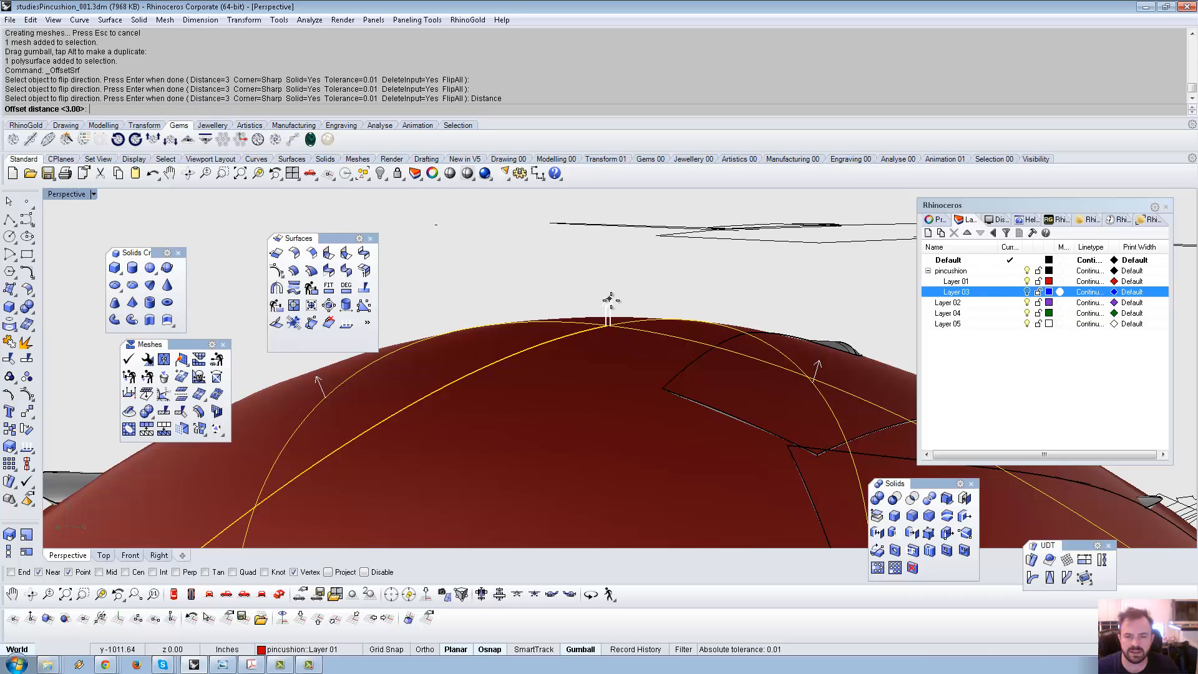
click(608, 320)
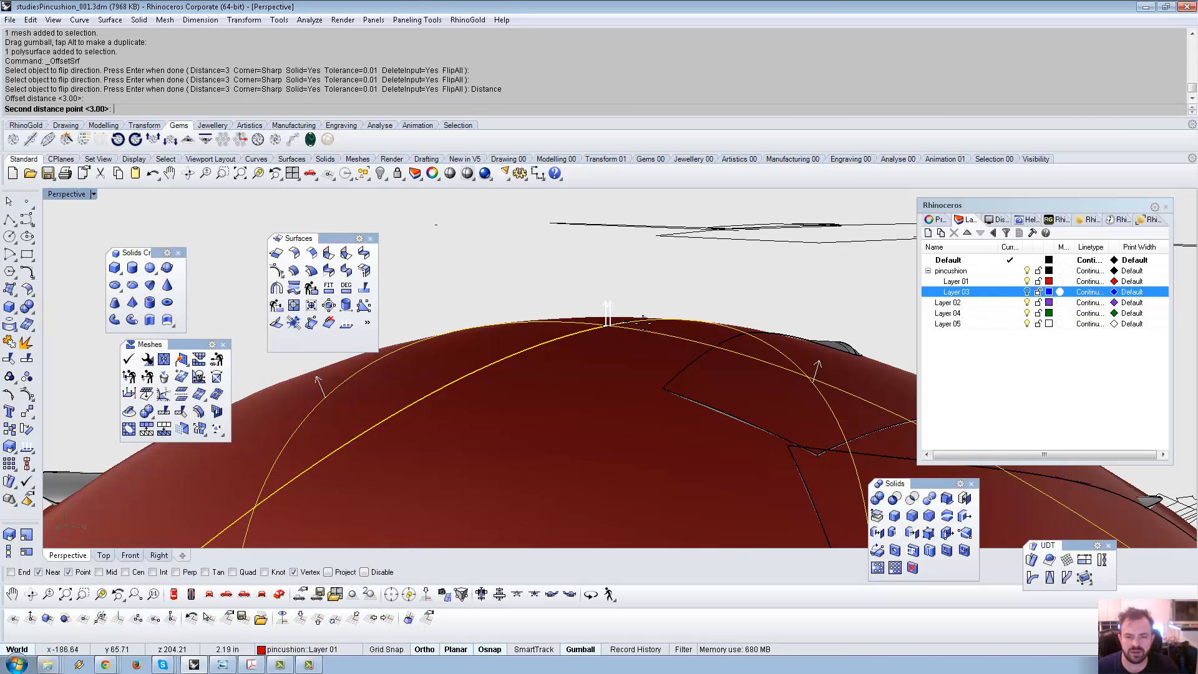
click(658, 308)
scroll(604, 271, down, 5)
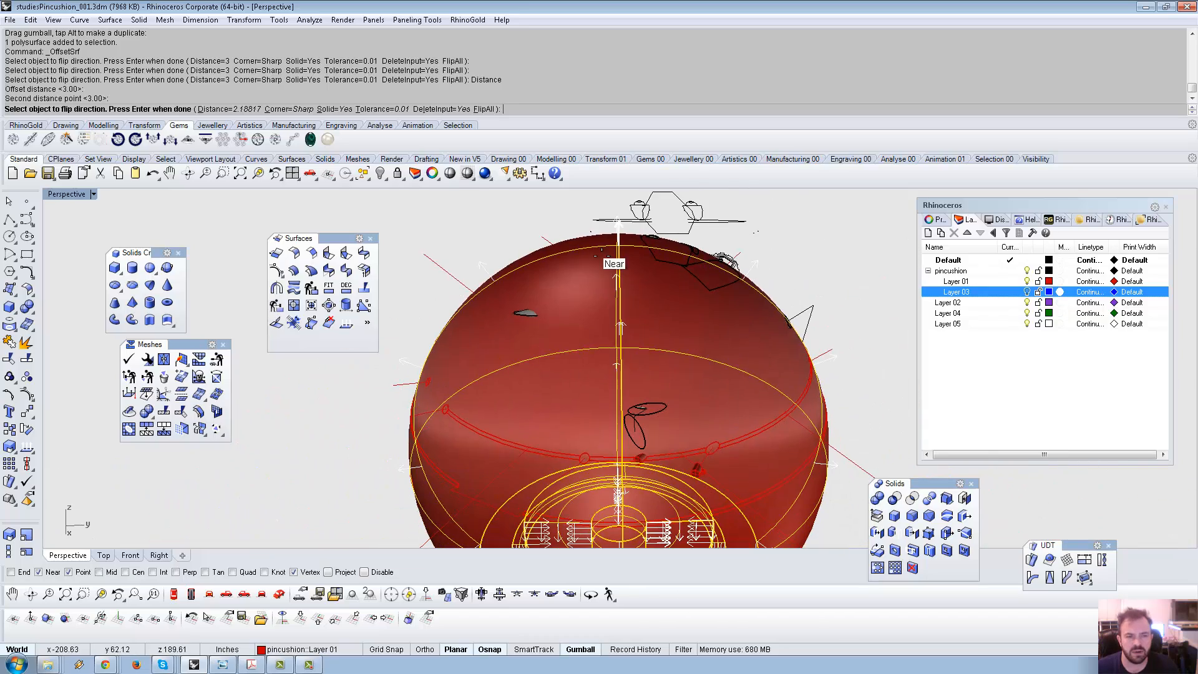
key(Return)
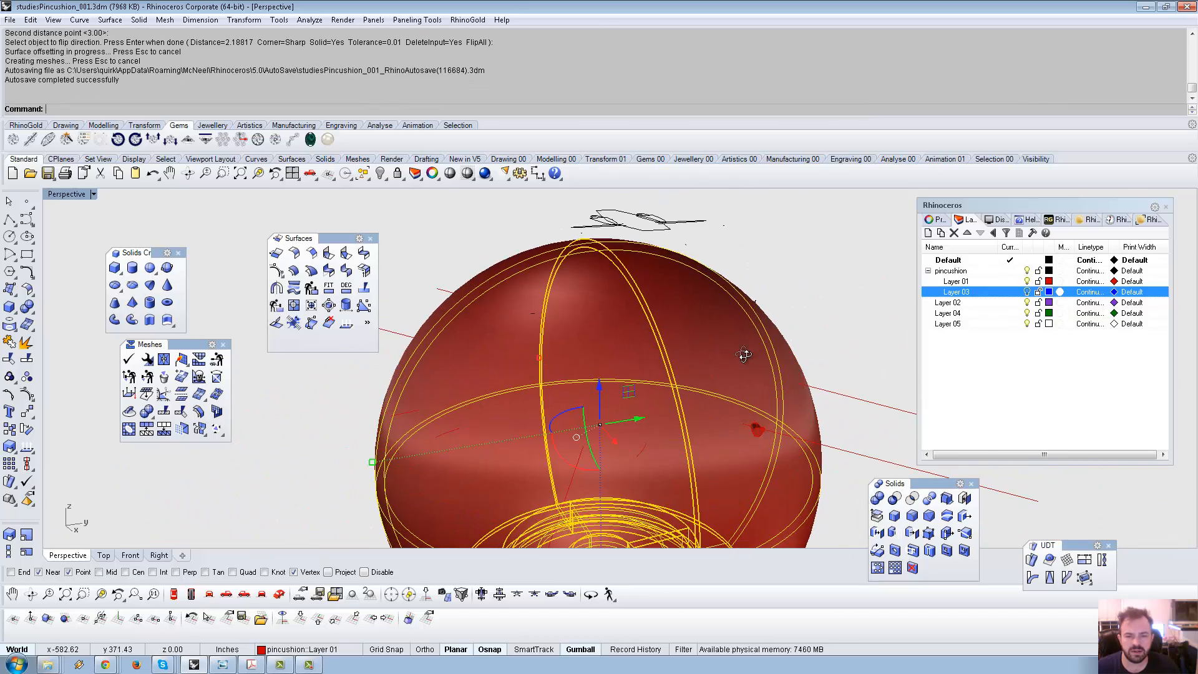
Orbit around the thickened sphere from below and the side to inspect the result.
scroll(744, 354, down, 6)
mouse_move(744, 354)
right_down()
mouse_move(728, 310)
mouse_move(706, 365)
mouse_move(674, 331)
mouse_move(631, 214)
mouse_move(741, 364)
right_up()
scroll(741, 364, down, 5)
click(637, 445)
scroll(612, 357, up, 6)
right_drag(612, 357, 653, 368)
scroll(599, 423, down, 4)
scroll(600, 382, up, 4)
scroll(560, 261, up, 5)
scroll(556, 270, down, 2)
click(569, 308)
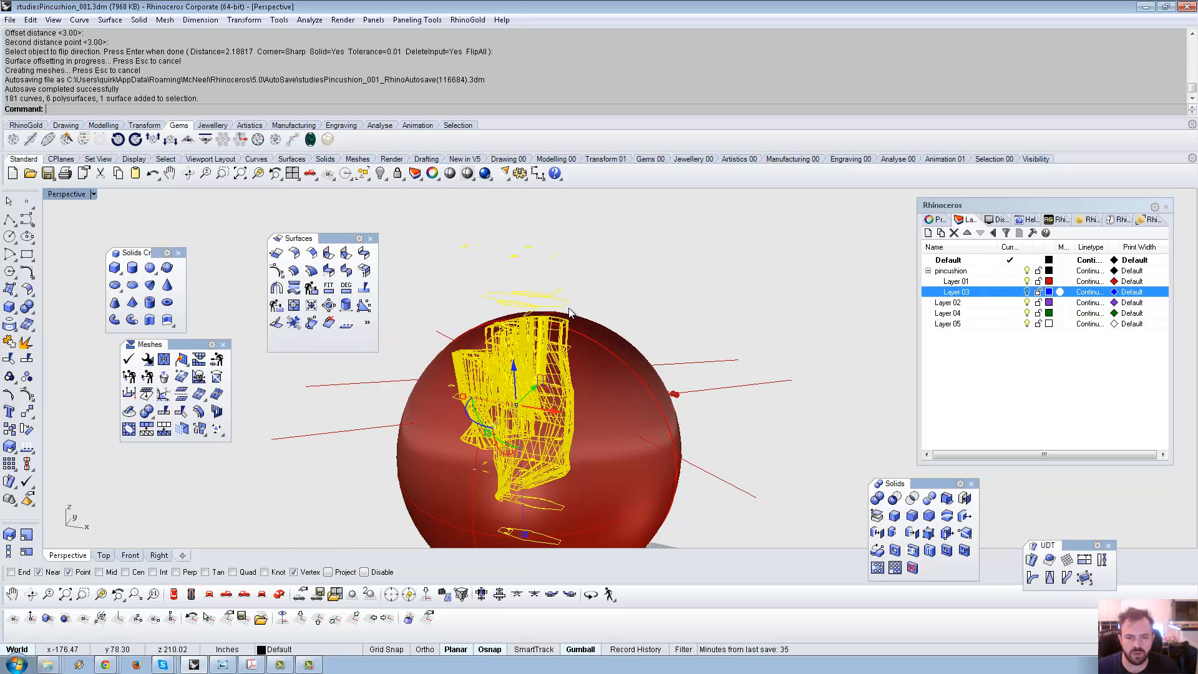
click(612, 282)
scroll(580, 275, down, 6)
right_drag(547, 272, 646, 352)
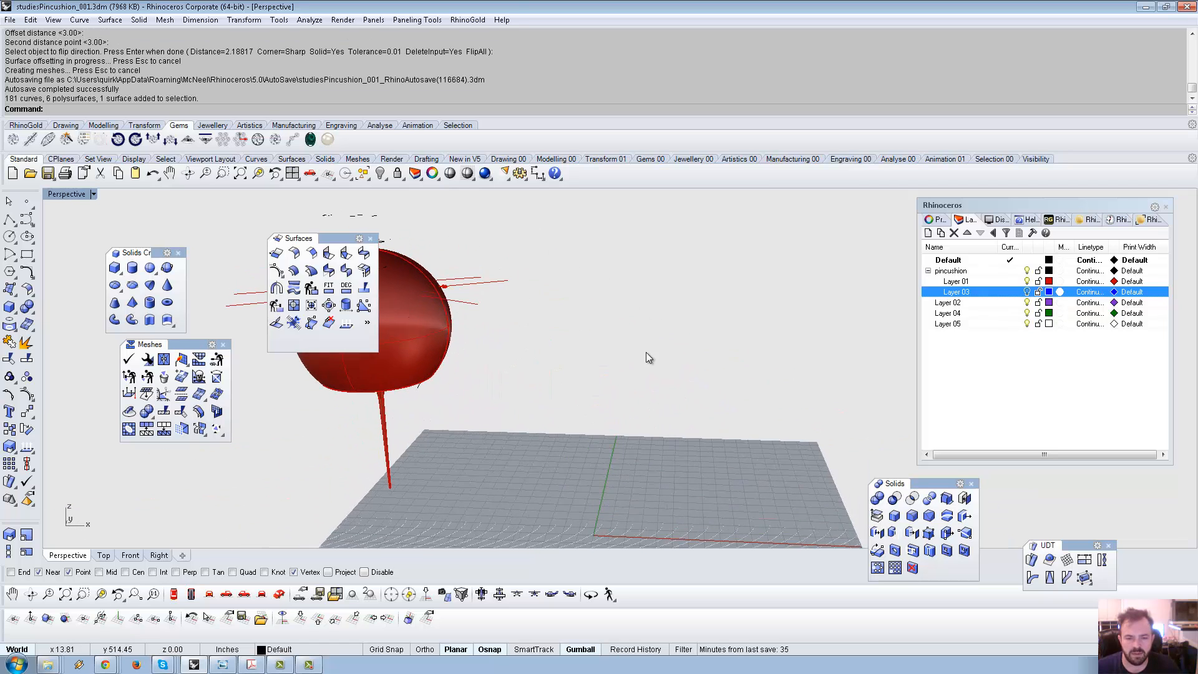
Turn on Layer 03 to show the pattern discs.
scroll(646, 351, down, 4)
shift+right_drag(566, 310, 475, 271)
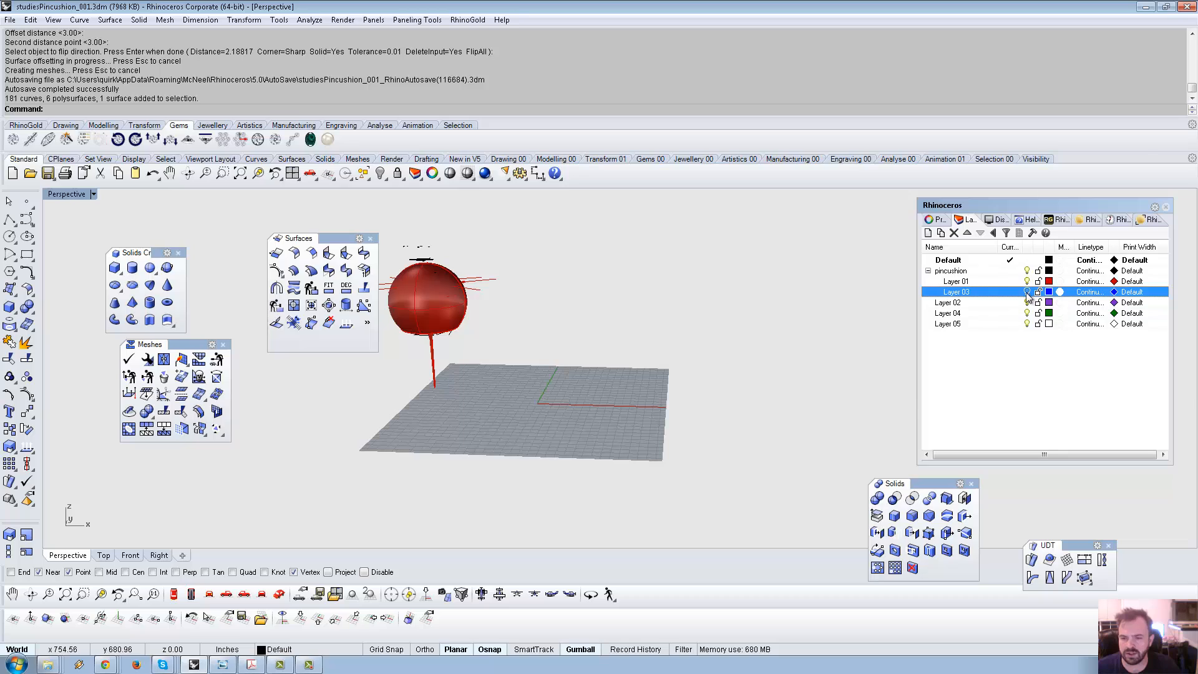
click(1027, 293)
right_drag(649, 308, 661, 375)
scroll(643, 349, up, 6)
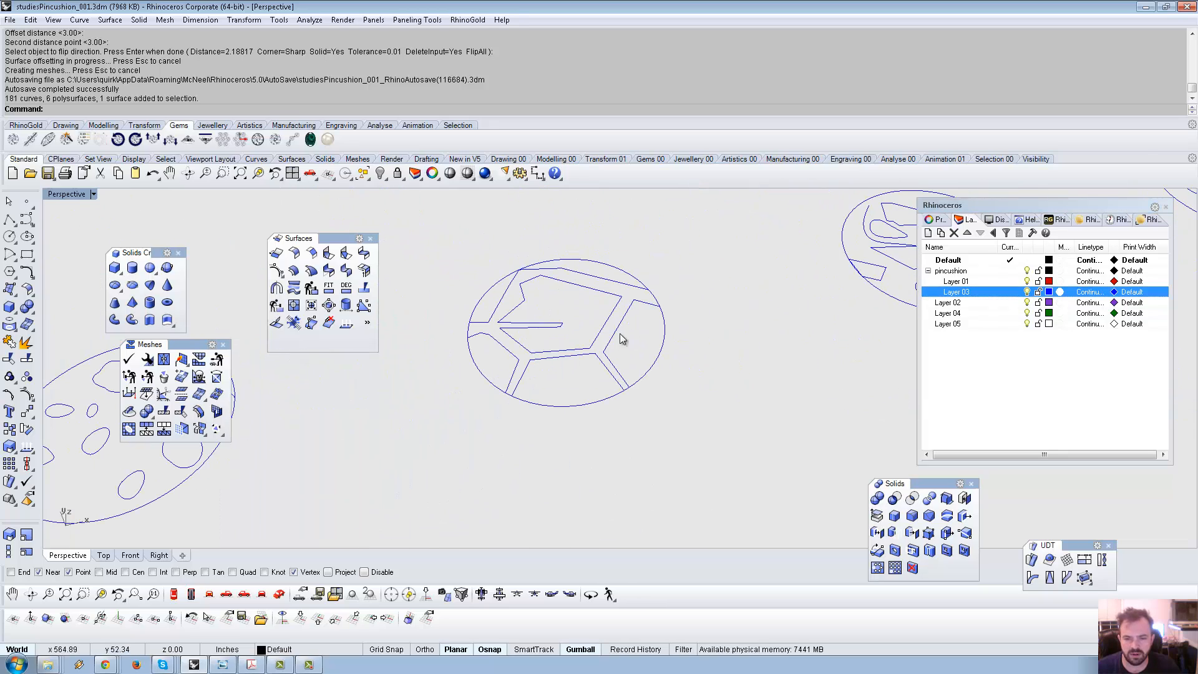
right_click(622, 338)
scroll(622, 338, down, 7)
shift+right_drag(622, 339, 667, 376)
key(Escape)
Window-select the disc's 12 inner curves and Alt-drag a copy to the left.
click(666, 390)
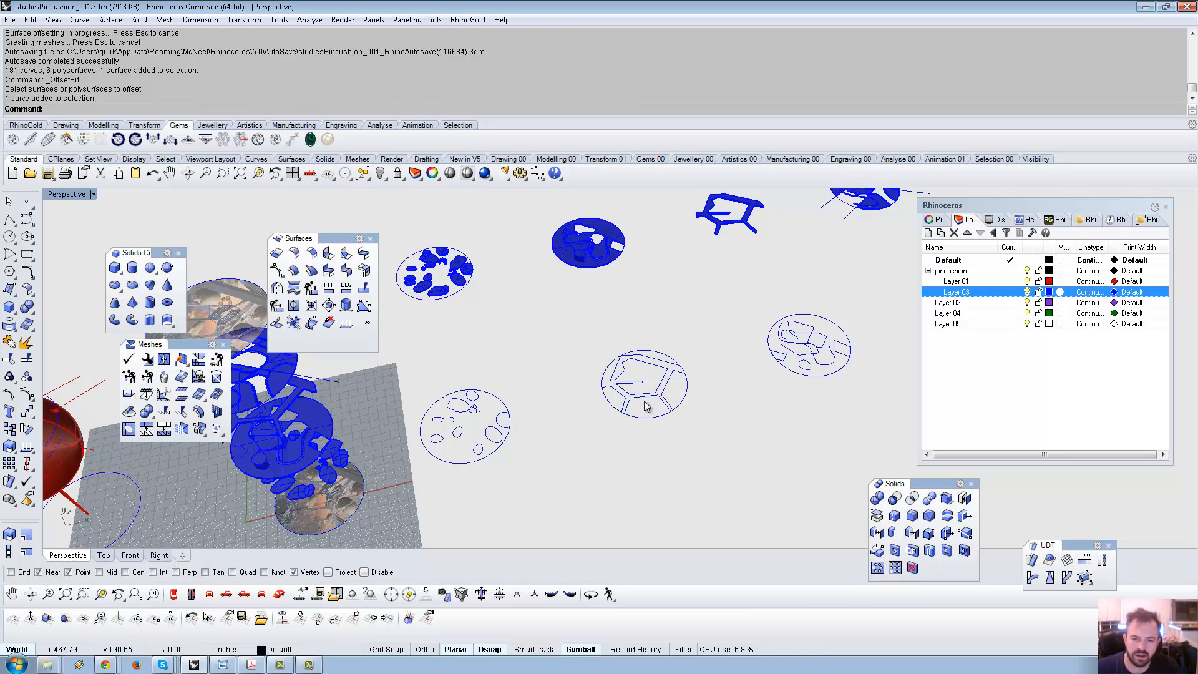
drag(581, 329, 714, 455)
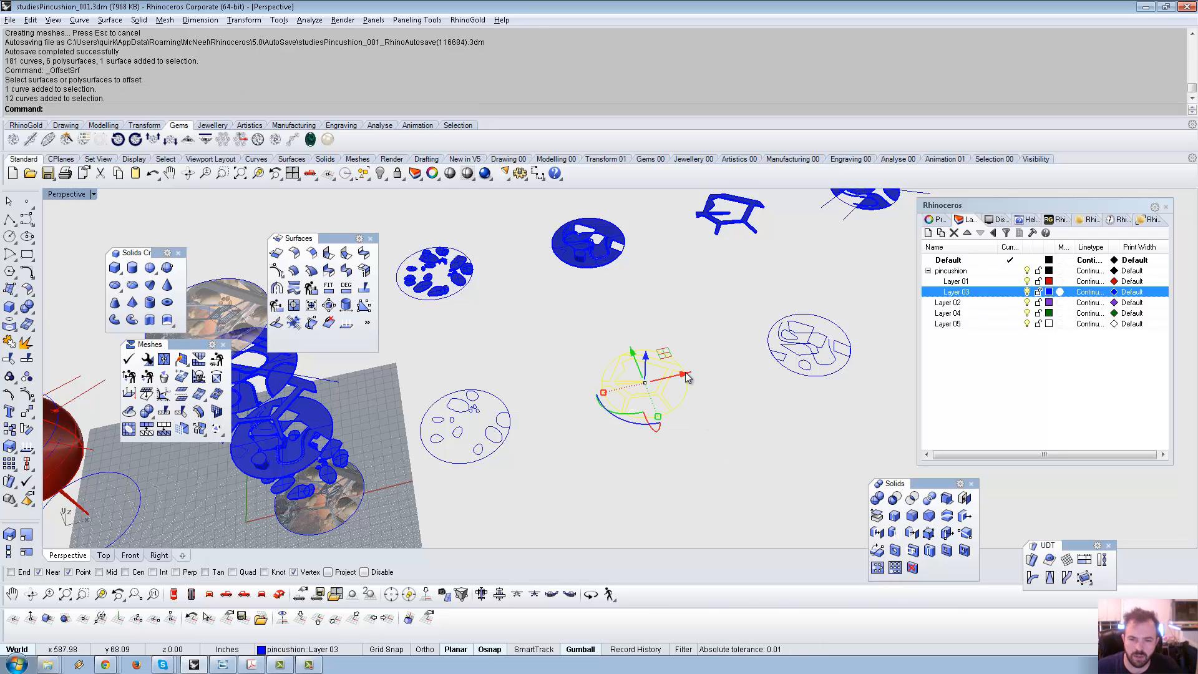
drag(685, 375, 220, 489)
key(alt)
shift+right_drag(230, 485, 560, 320)
Group the copied curves, zoom to them with ZS, and move them to Layer 01.
key(ctrl+g)
mouse_move(495, 359)
mouse_down()
mouse_move(549, 340)
mouse_move(489, 358)
mouse_move(516, 358)
mouse_move(498, 364)
mouse_up()
key(ctrl+z)
key(ctrl+z)
scroll(488, 374, up, 12)
scroll(522, 366, down, 10)
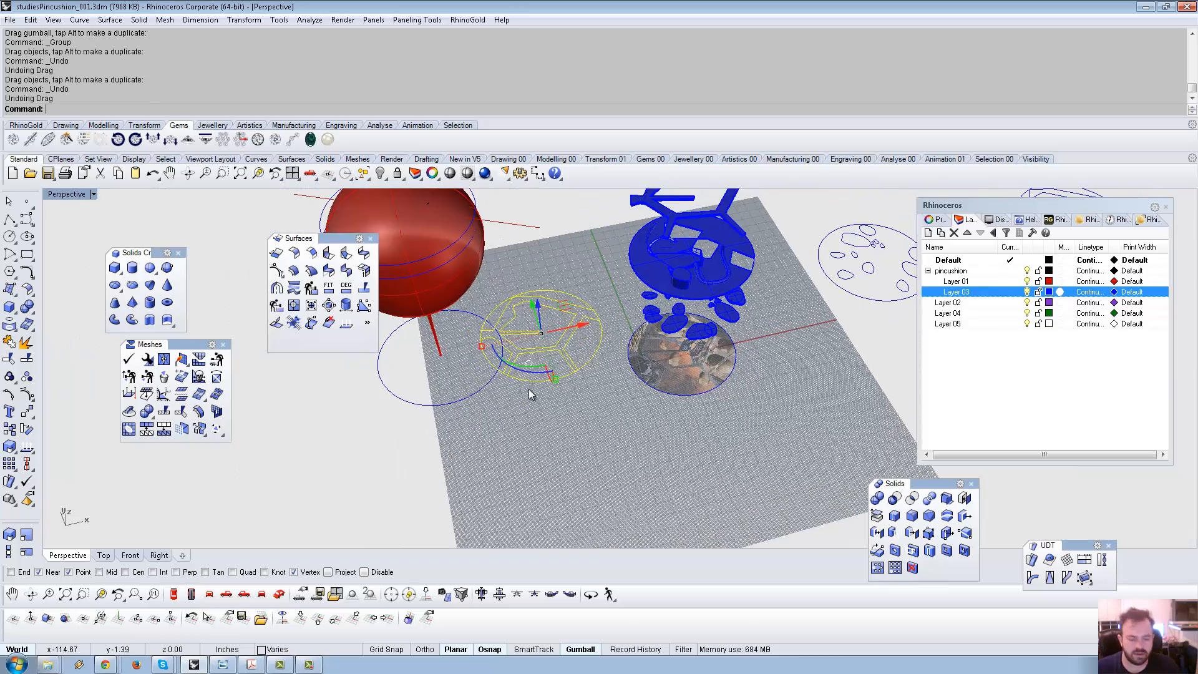
text(ZS)
key(Return)
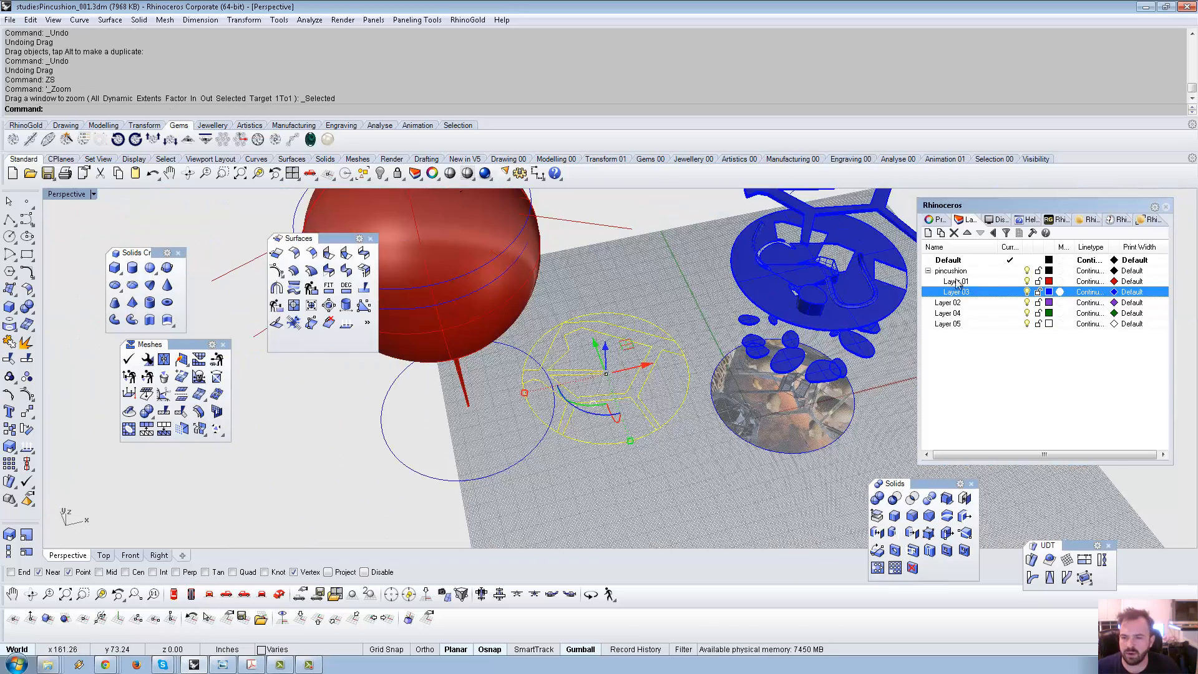
right_click(975, 284)
click(1048, 507)
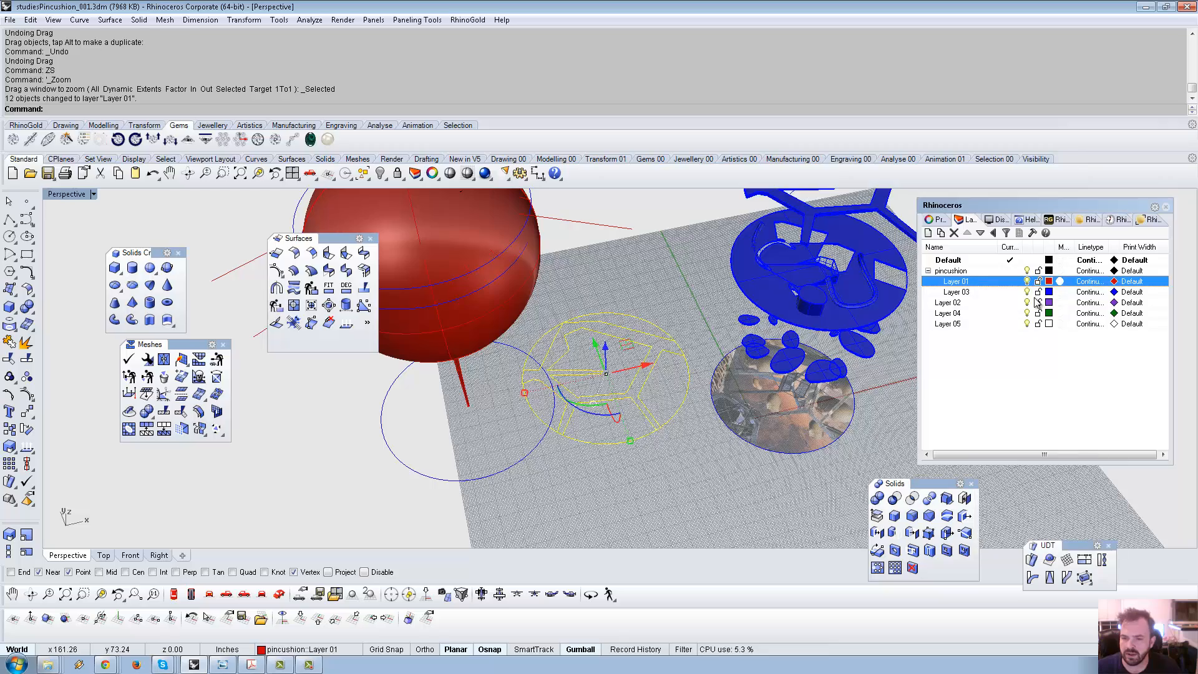
Hide Layer 03 and rotate the copied curves 90° upright.
click(1028, 292)
right_drag(695, 378, 630, 434)
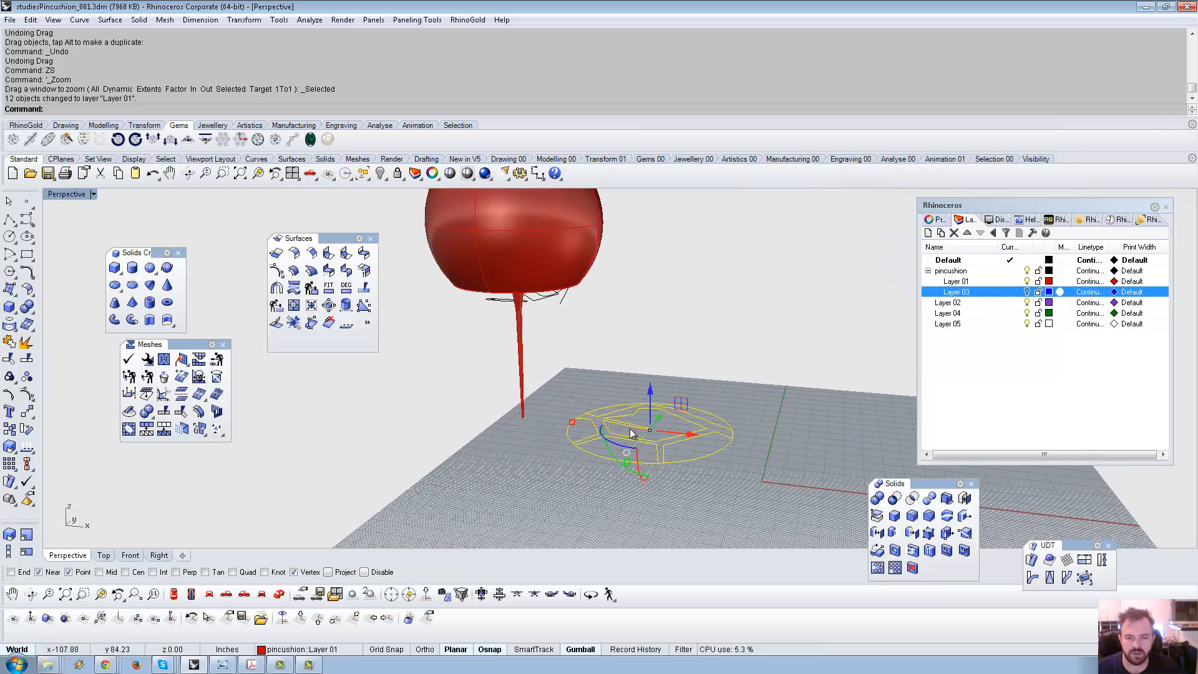
shift+drag(616, 458, 682, 497)
right_drag(682, 497, 580, 453)
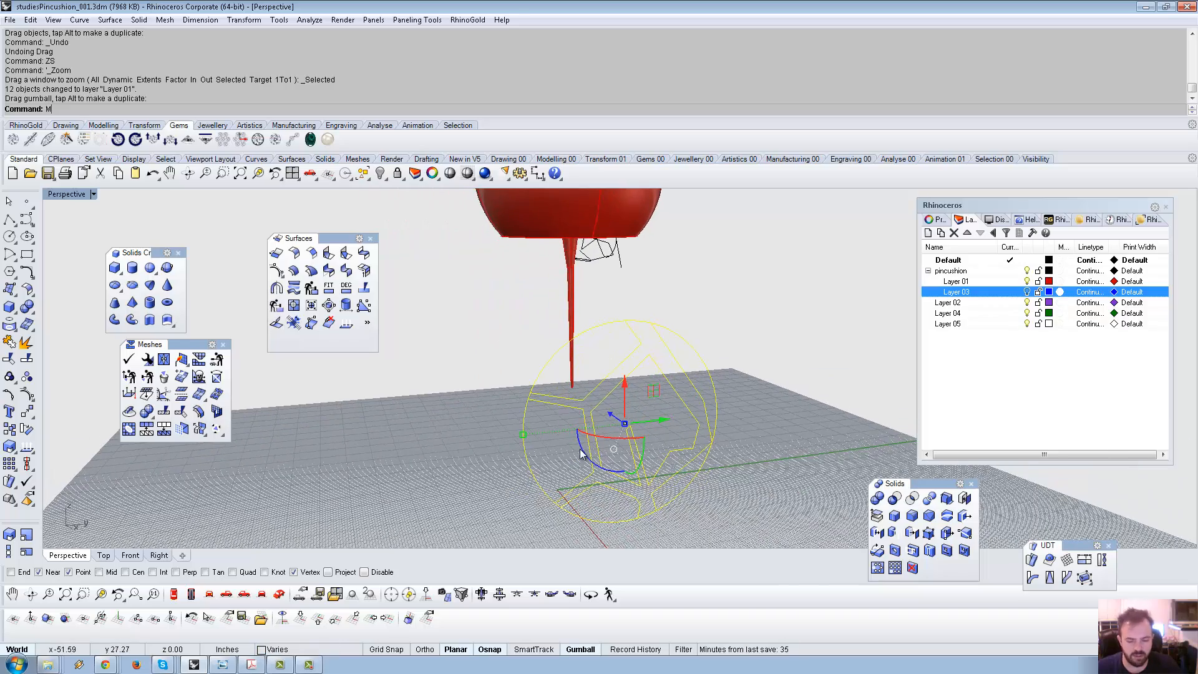
Move the curves from their centre to the stem, then raise them onto the sphere's left side.
key(Return)
scroll(624, 521, up, 3)
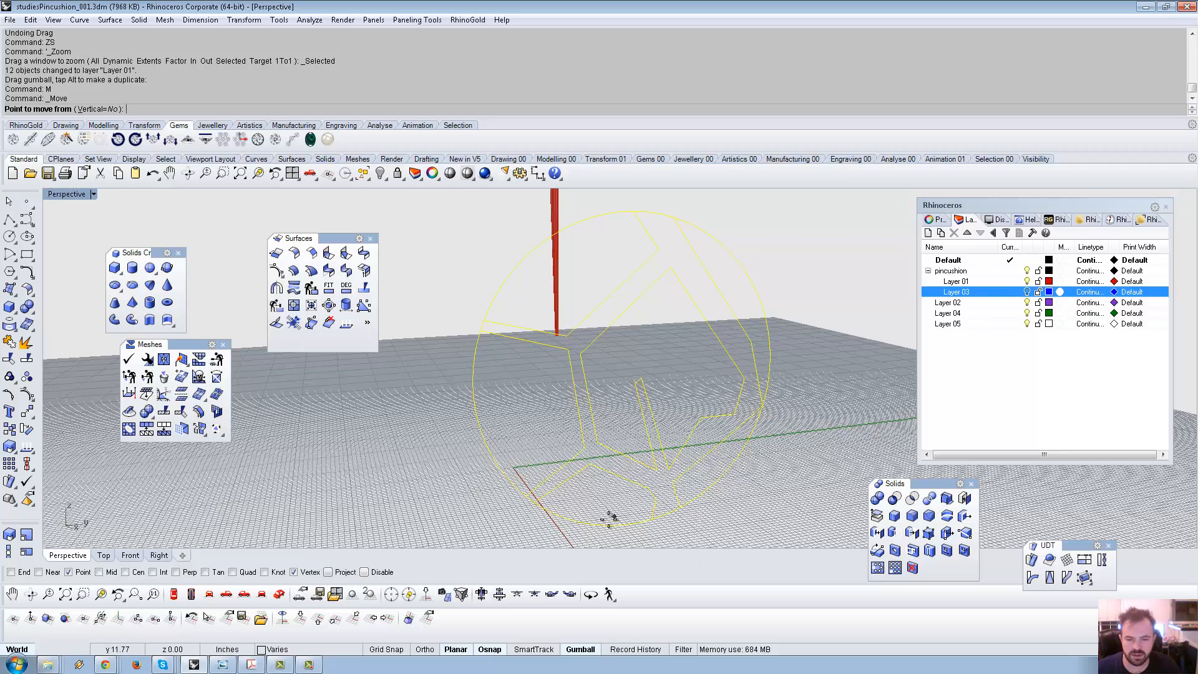
scroll(588, 530, down, 4)
right_drag(589, 484, 598, 530)
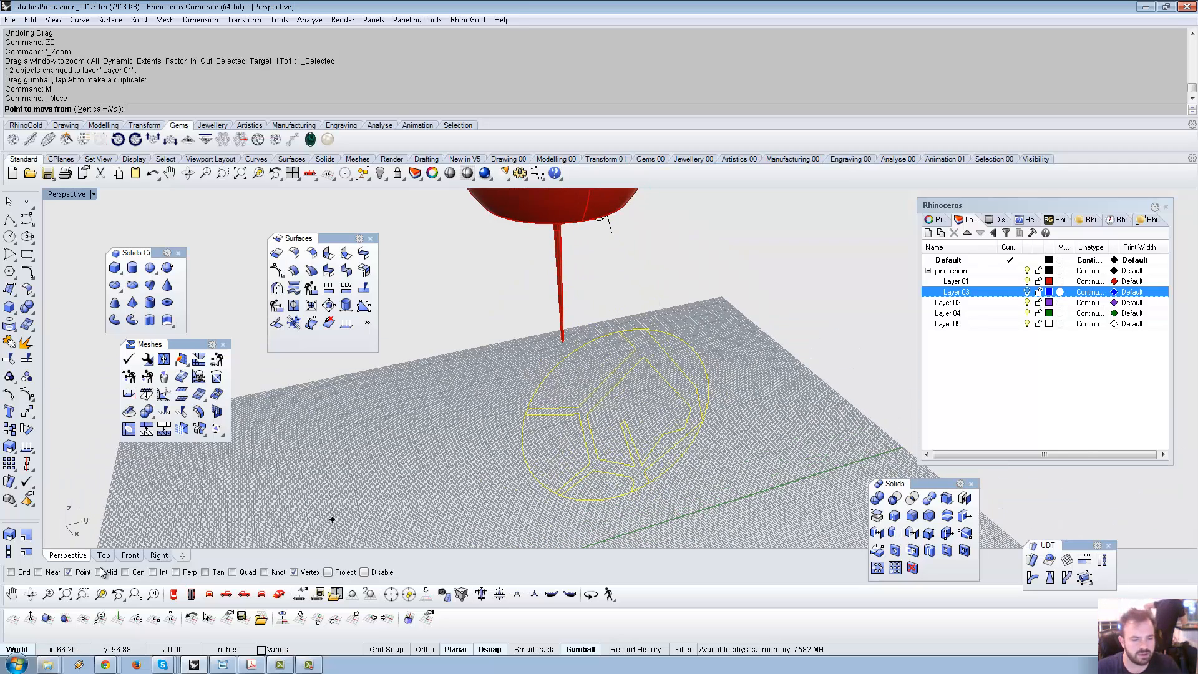
click(610, 491)
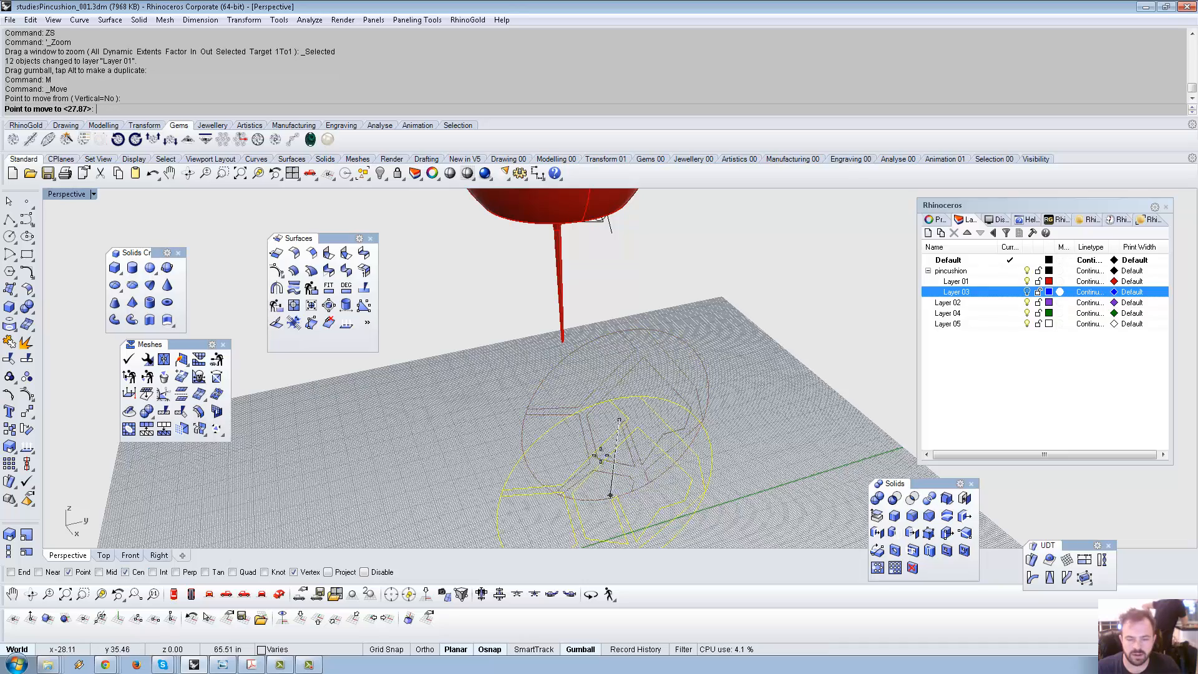
scroll(557, 339, up, 5)
click(557, 339)
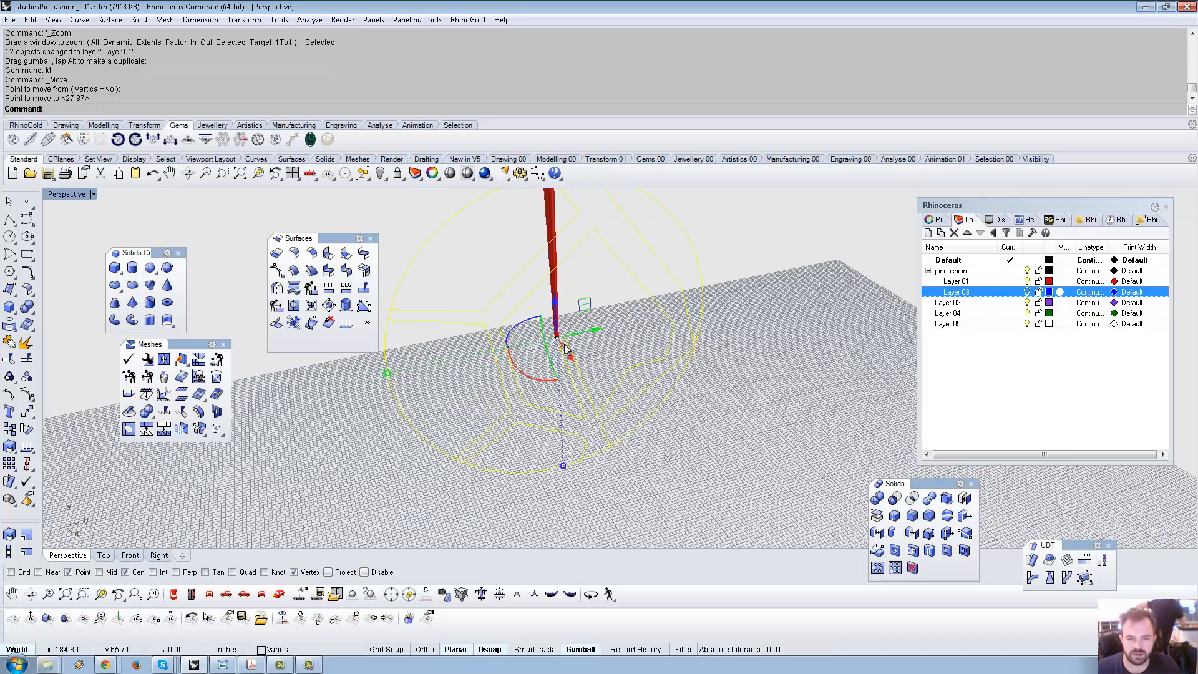
scroll(589, 405, down, 6)
right_drag(583, 377, 593, 372)
drag(587, 379, 588, 301)
drag(631, 342, 583, 344)
Reselect the pattern curves and slide them along Y away from the sphere.
right_drag(584, 344, 698, 349)
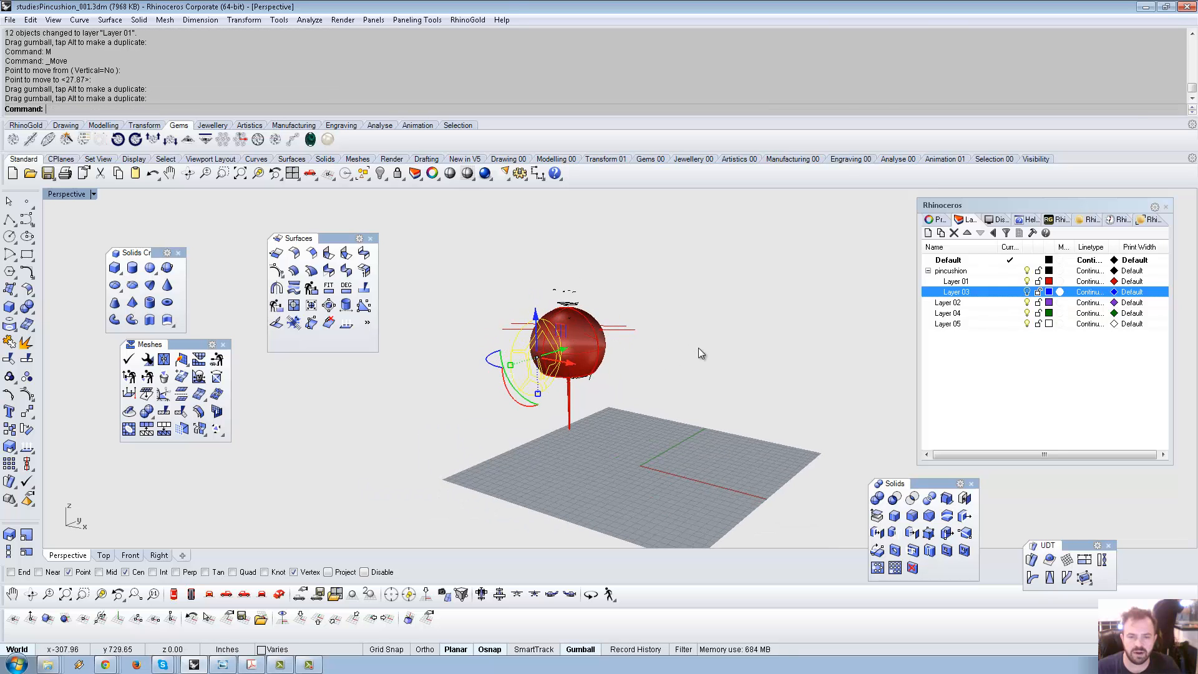
click(698, 348)
scroll(599, 325, up, 9)
right_drag(599, 325, 707, 335)
click(584, 456)
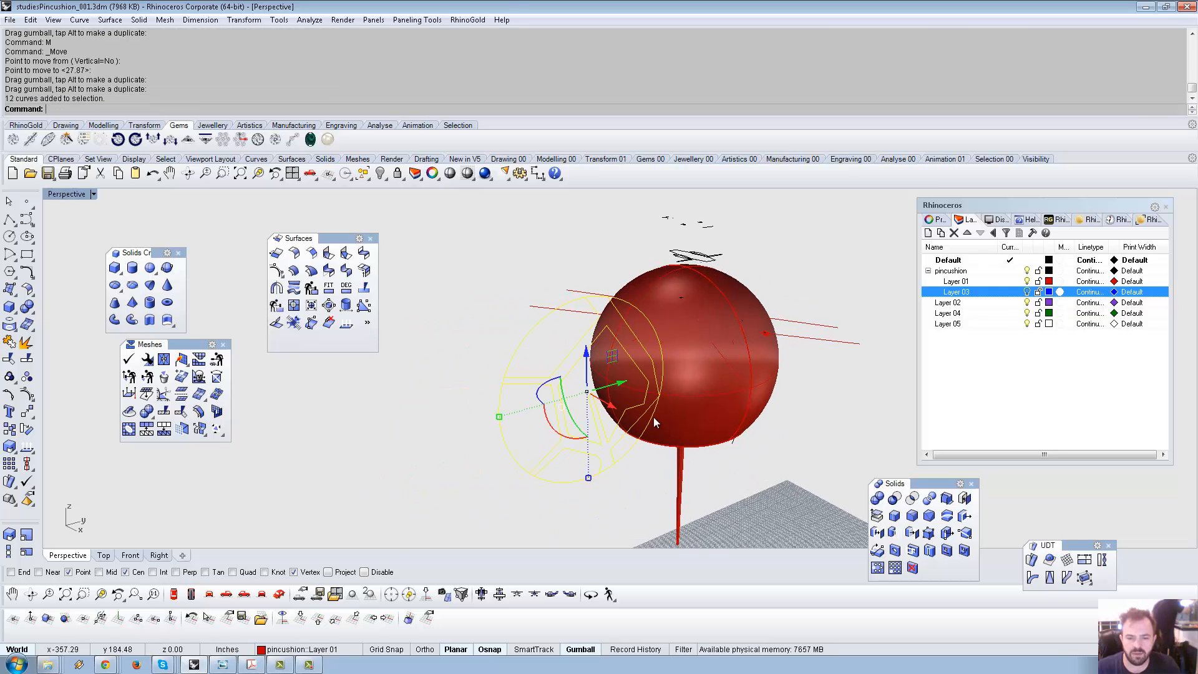
right_drag(653, 417, 618, 357)
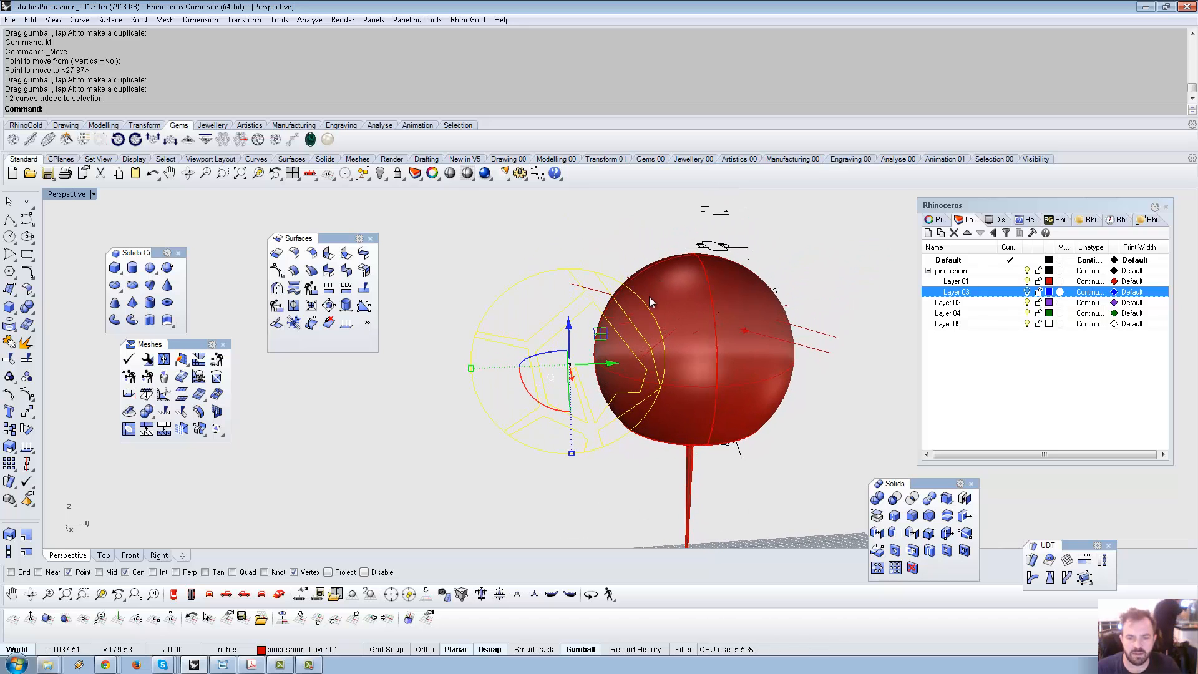
scroll(649, 297, down, 4)
scroll(644, 365, up, 8)
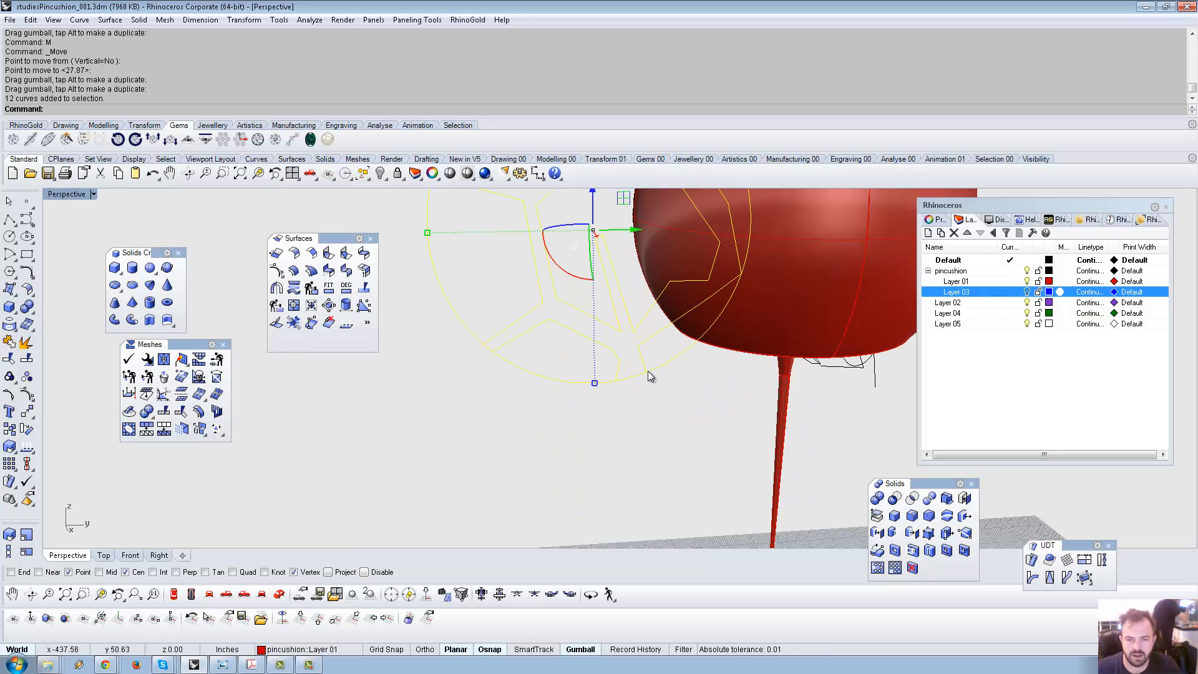
drag(633, 231, 404, 267)
click(501, 400)
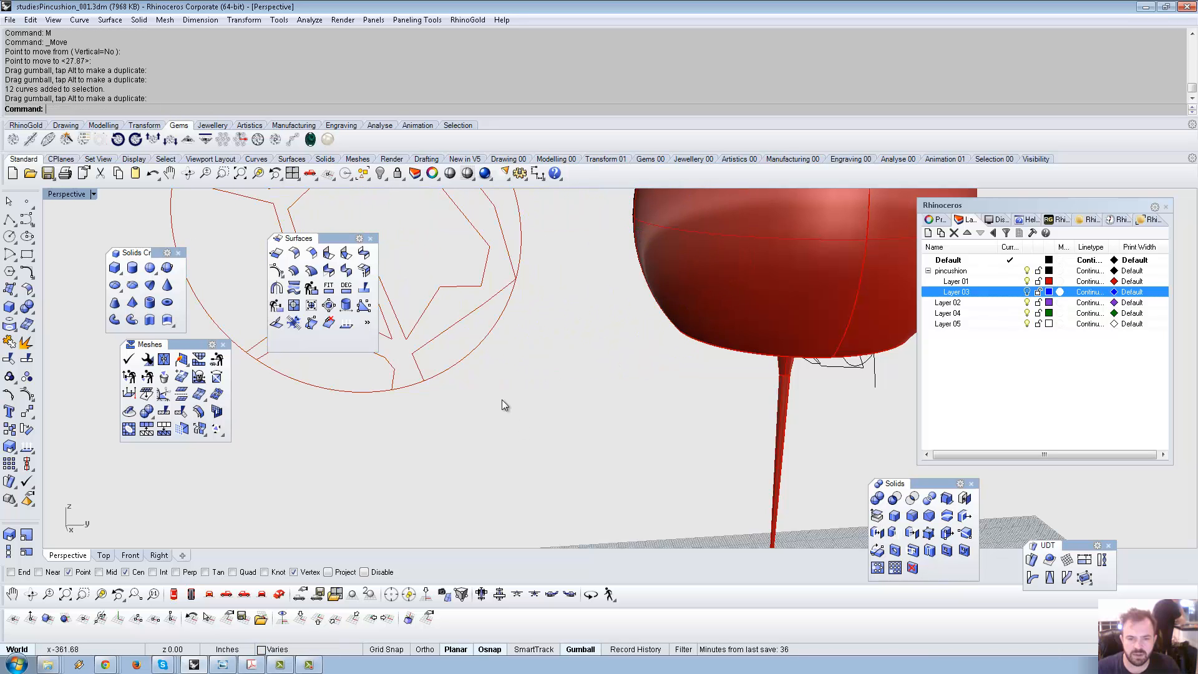
Ungroup the pattern and window-select all 12 curves for joining.
scroll(503, 402, down, 6)
scroll(604, 405, up, 6)
scroll(573, 395, down, 6)
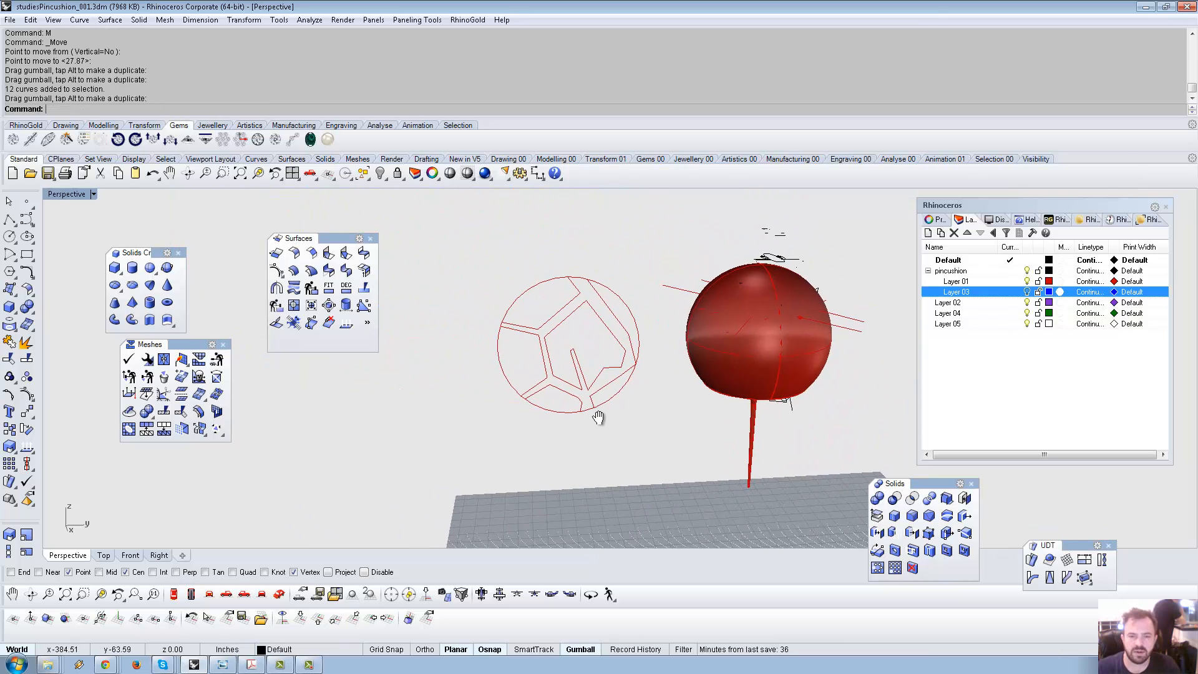
click(600, 389)
key(ctrl+shift+g)
click(611, 399)
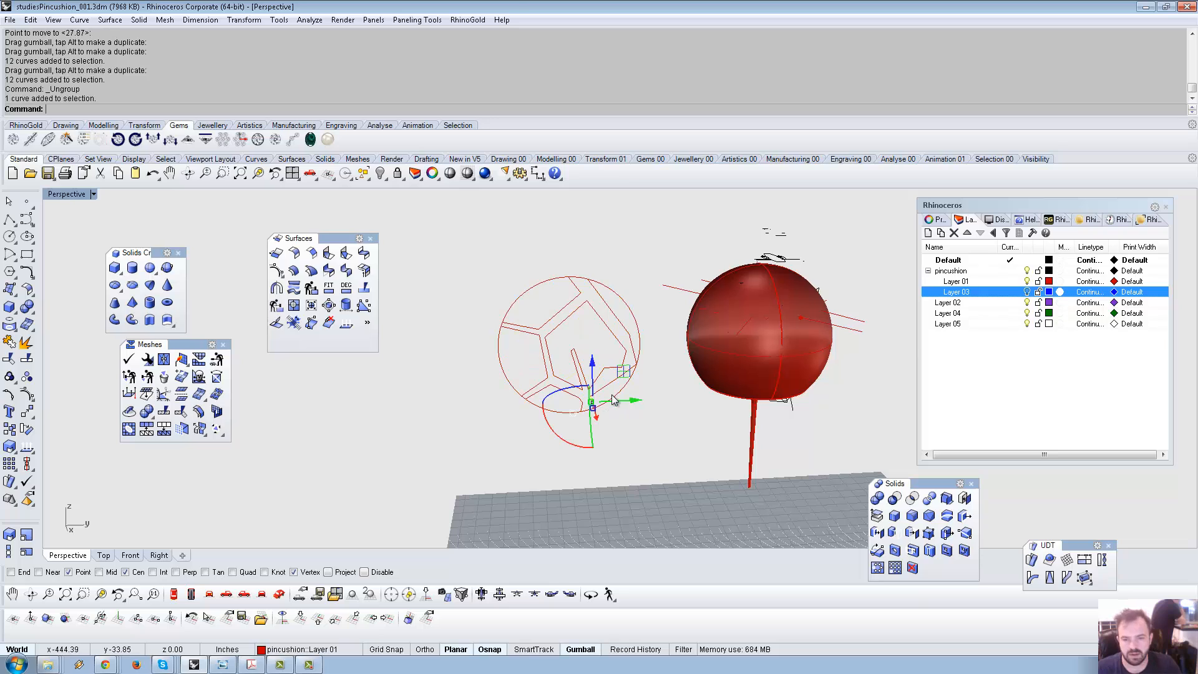
click(632, 387)
scroll(598, 405, up, 8)
click(598, 401)
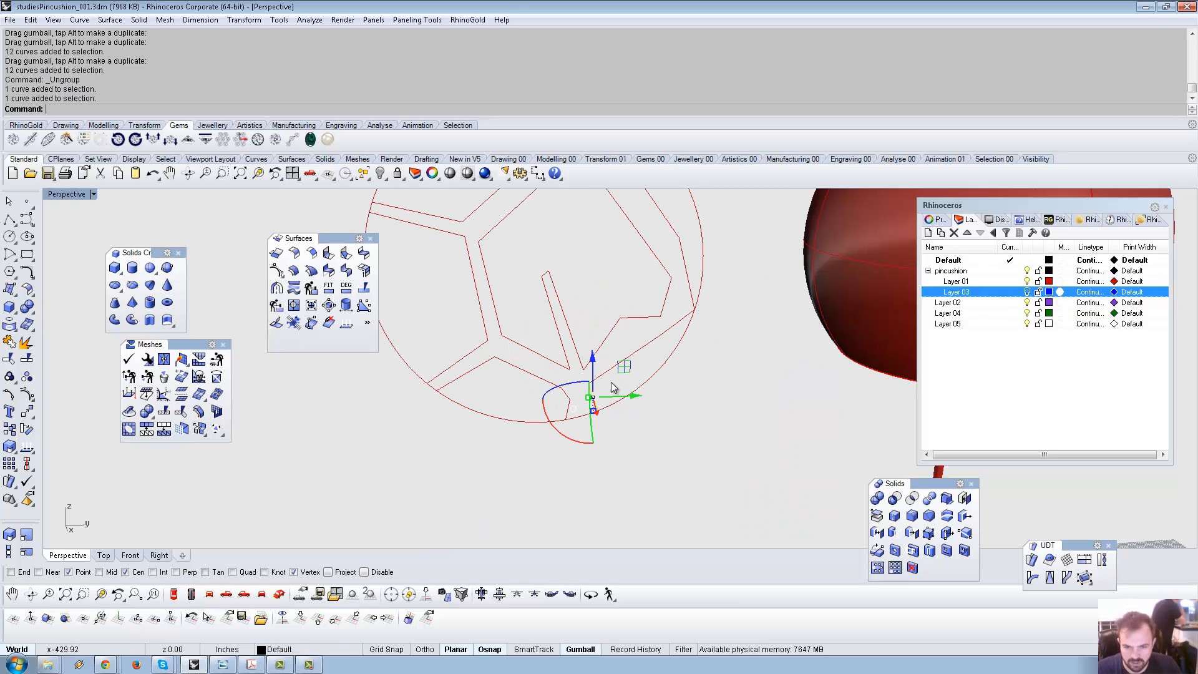
shift+click(619, 365)
scroll(620, 370, down, 8)
drag(490, 237, 652, 413)
Split the outer circle into nine arcs using the four pattern curves as cutters.
key(ctrl+j)
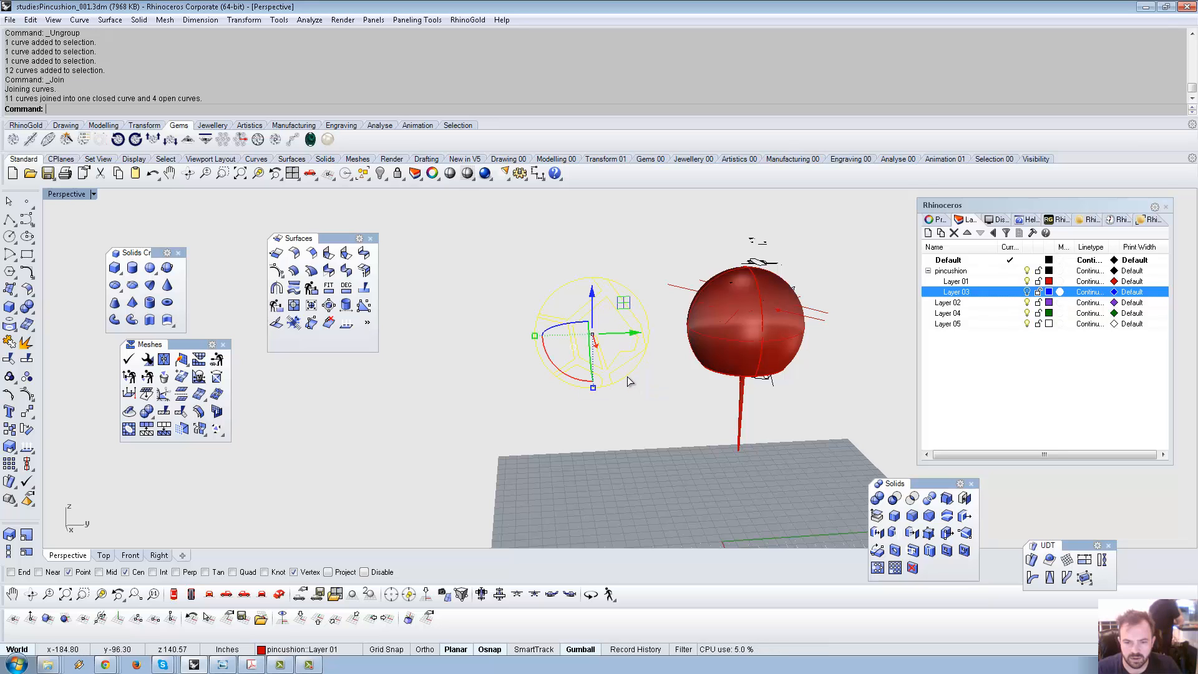
click(629, 378)
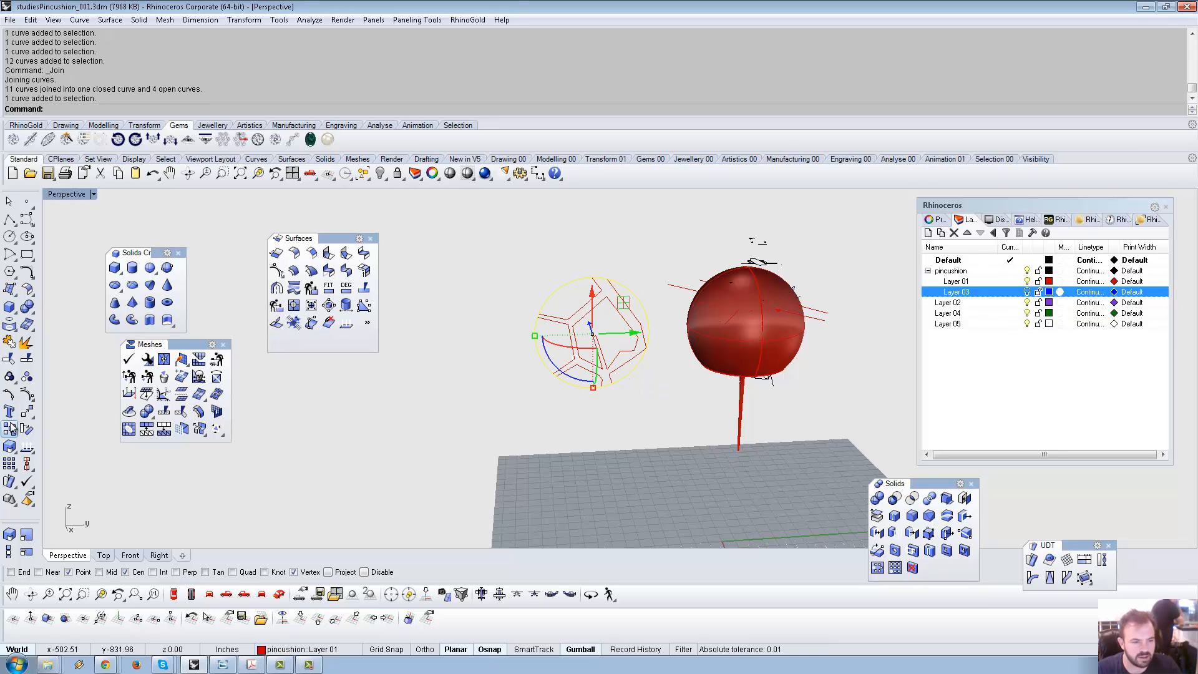
click(26, 358)
click(575, 366)
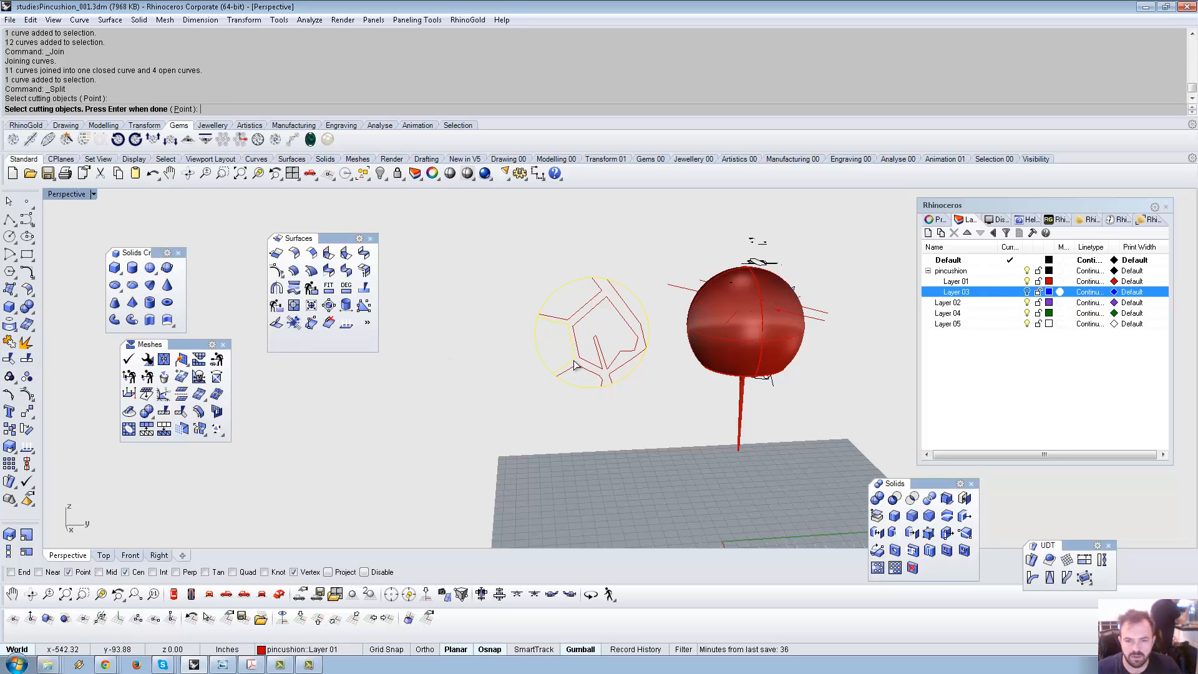
click(578, 369)
click(623, 362)
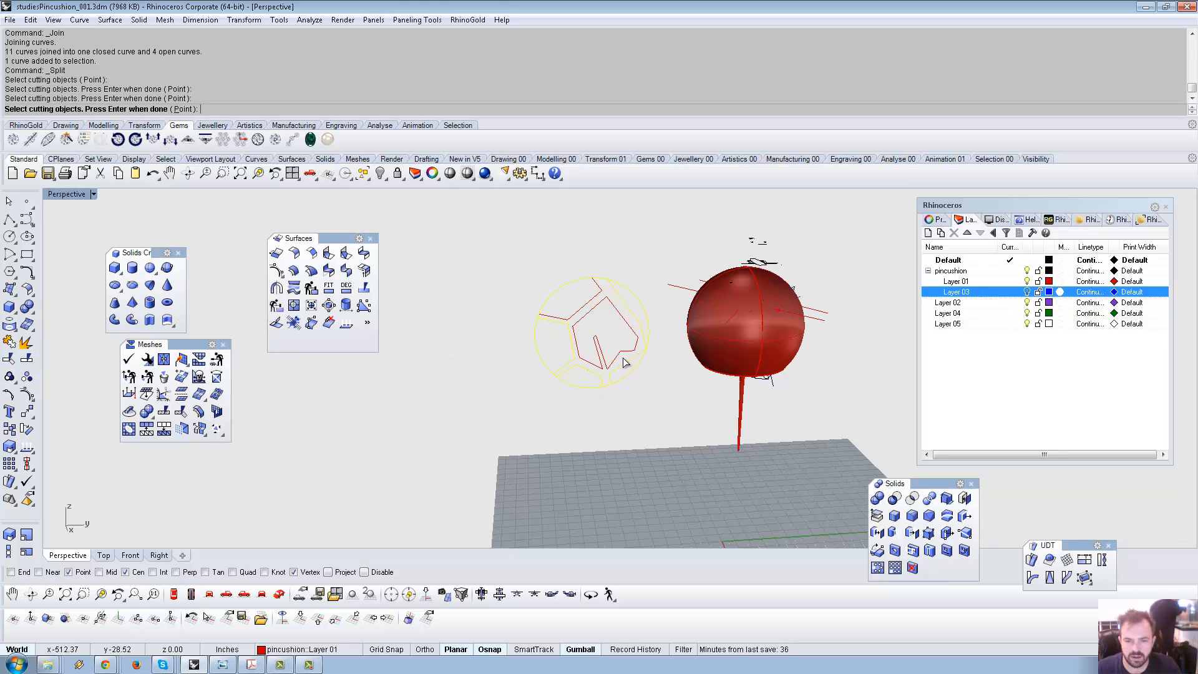
click(596, 304)
key(Return)
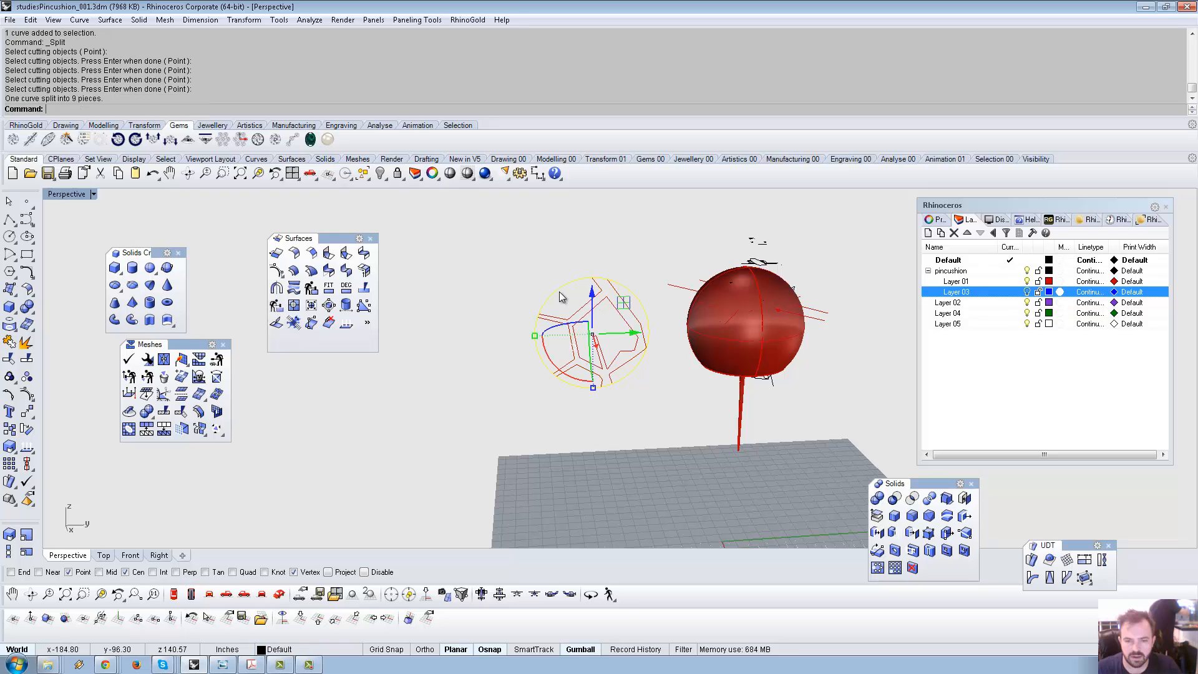
Join all the split curves into one closed curve from the middle-click popup.
click(560, 296)
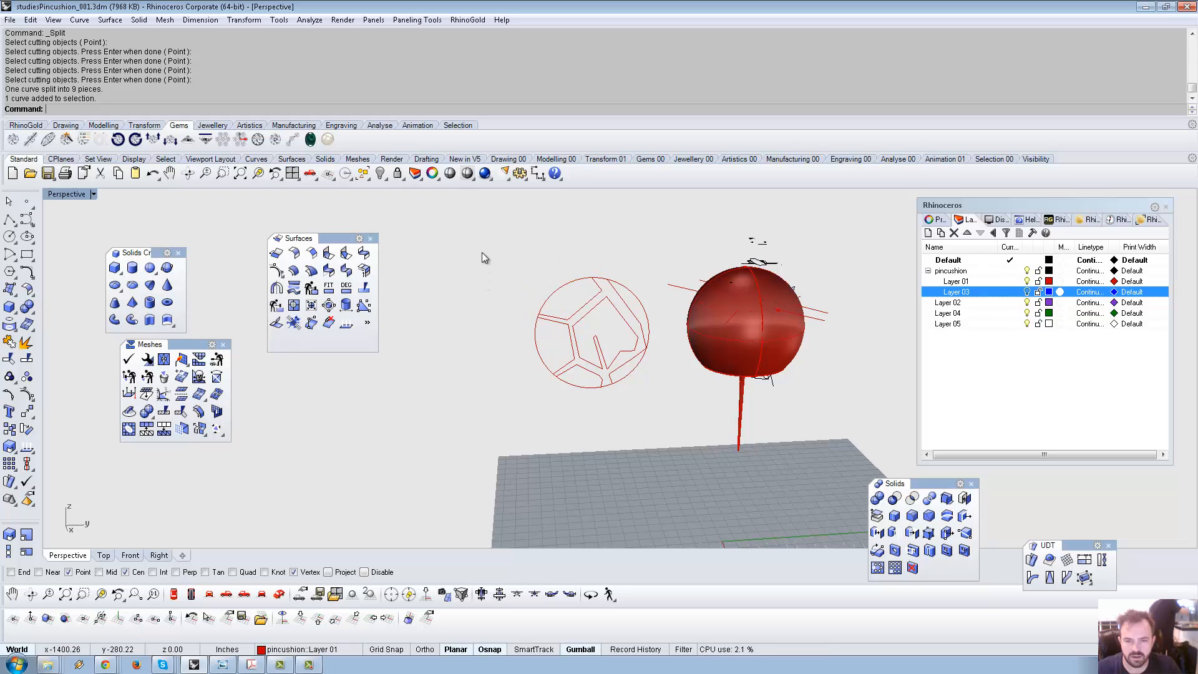
drag(483, 250, 699, 438)
middle_click(656, 407)
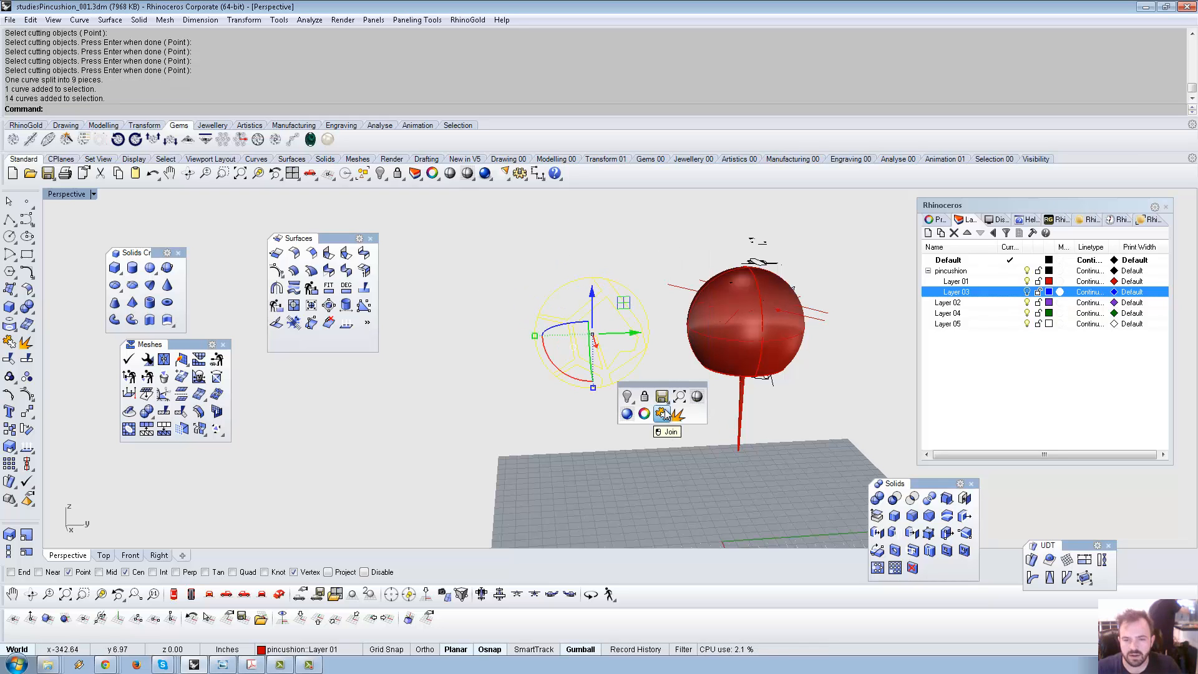
click(662, 413)
Check the joined closed curve, then undo the join.
scroll(627, 331, up, 3)
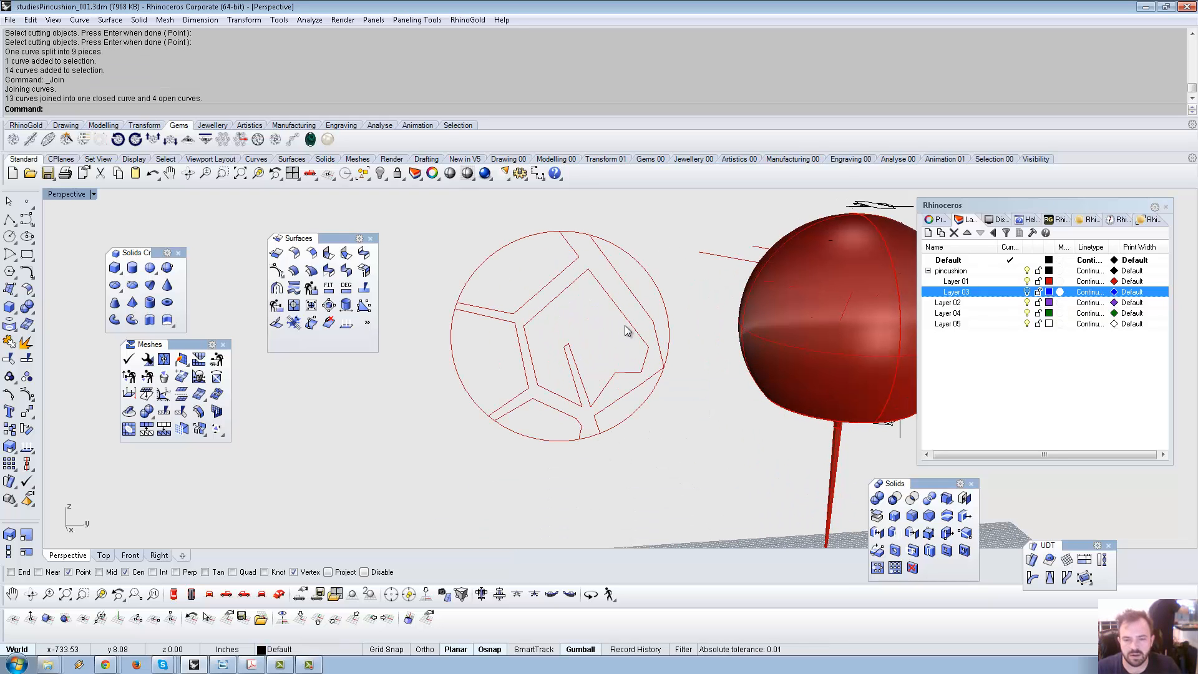
click(567, 439)
scroll(687, 398, down, 4)
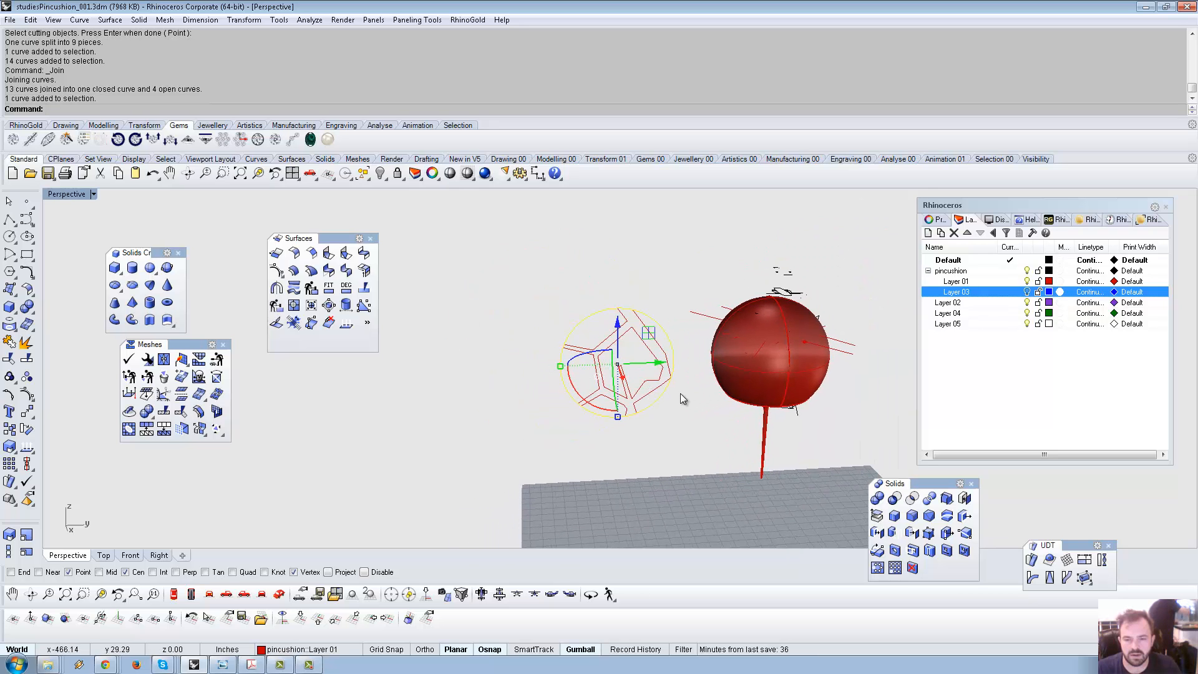
key(Escape)
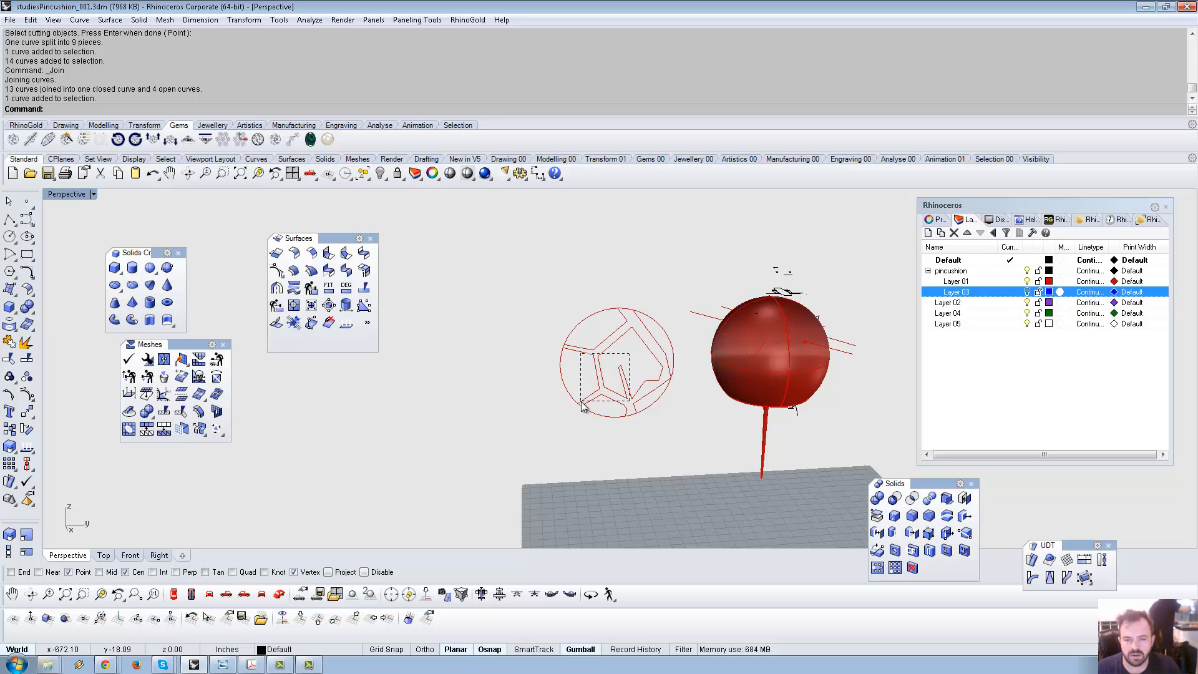
click(605, 400)
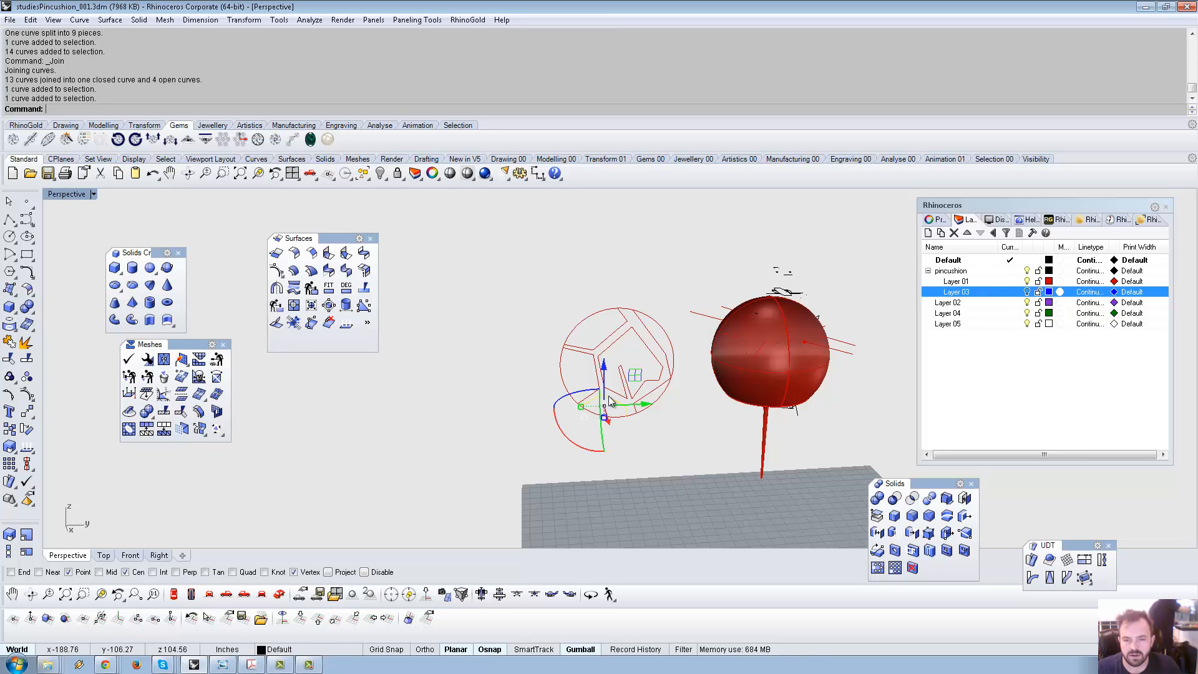
scroll(560, 417, up, 3)
click(570, 403)
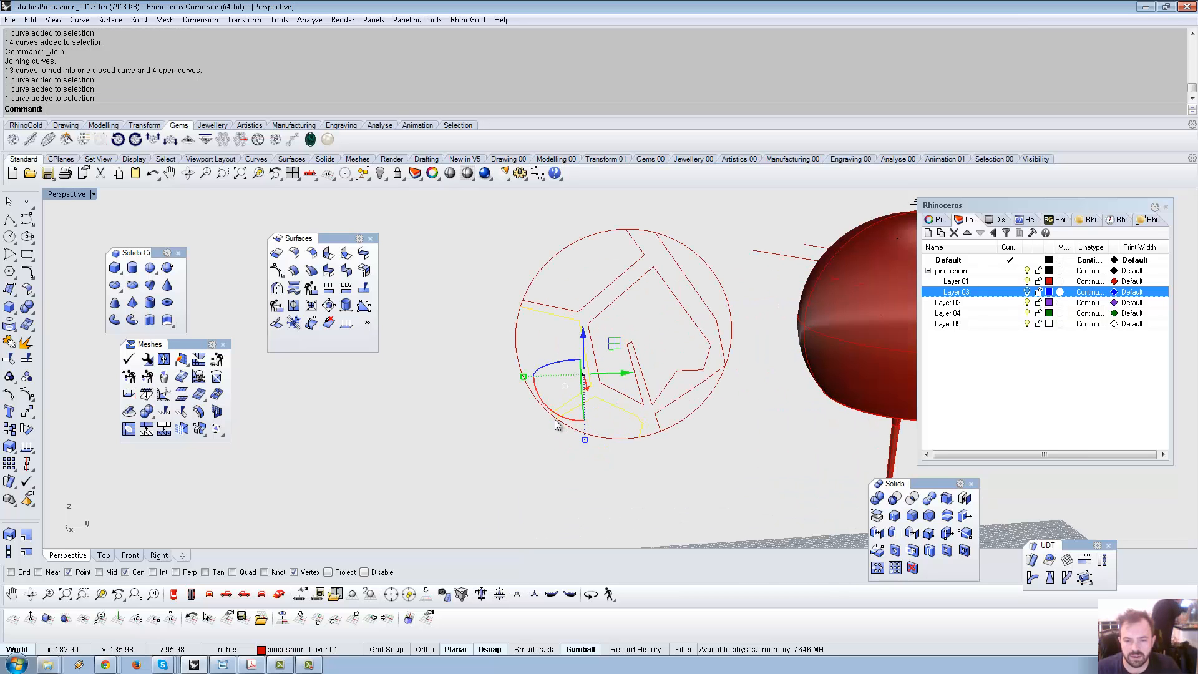
click(556, 422)
key(Escape)
key(ctrl+z)
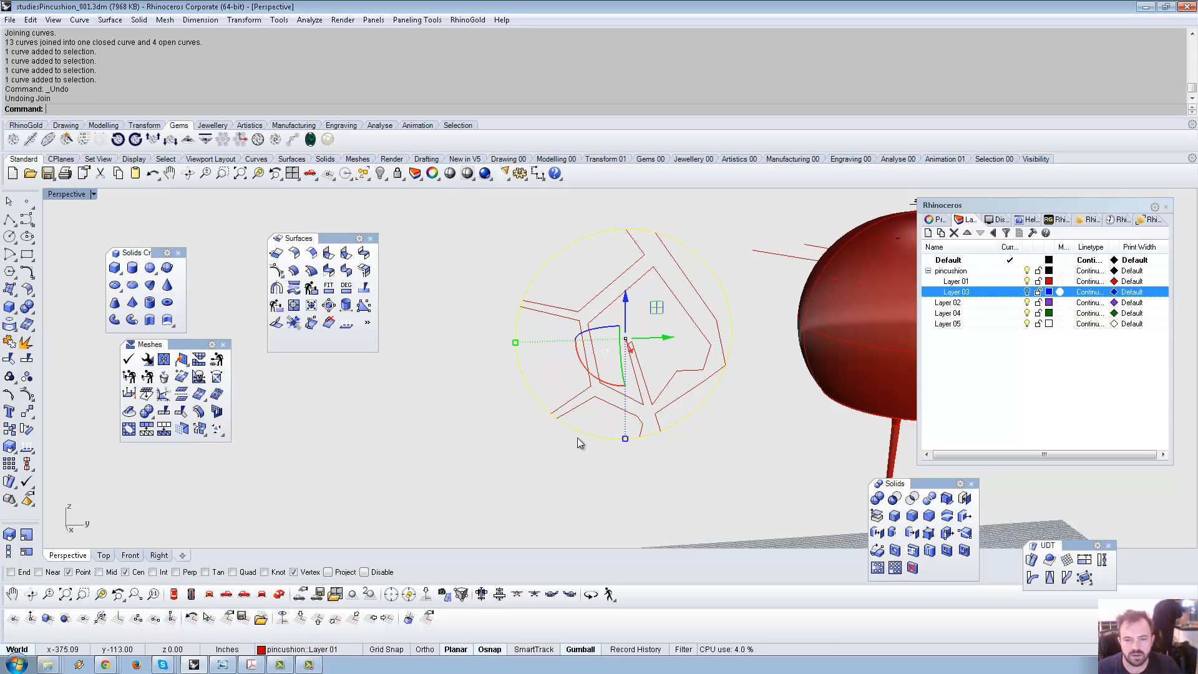
Select the curves along the circle's bottom and right side.
click(575, 433)
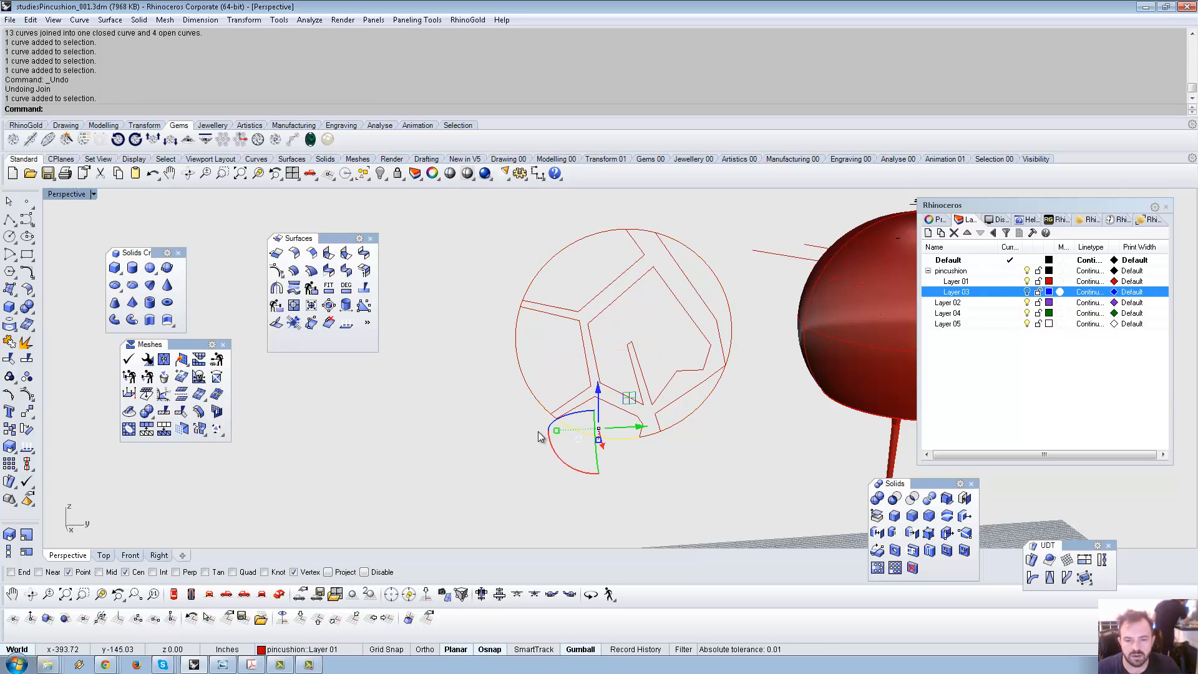
key(Escape)
click(574, 417)
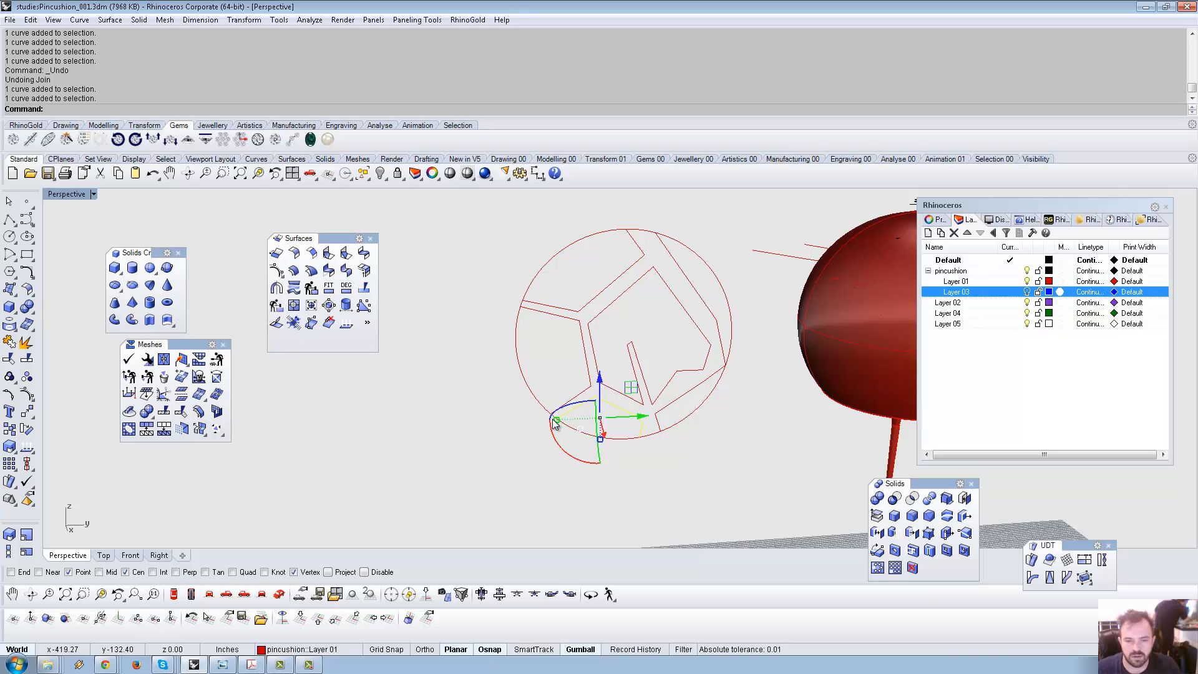
click(550, 424)
scroll(559, 420, up, 3)
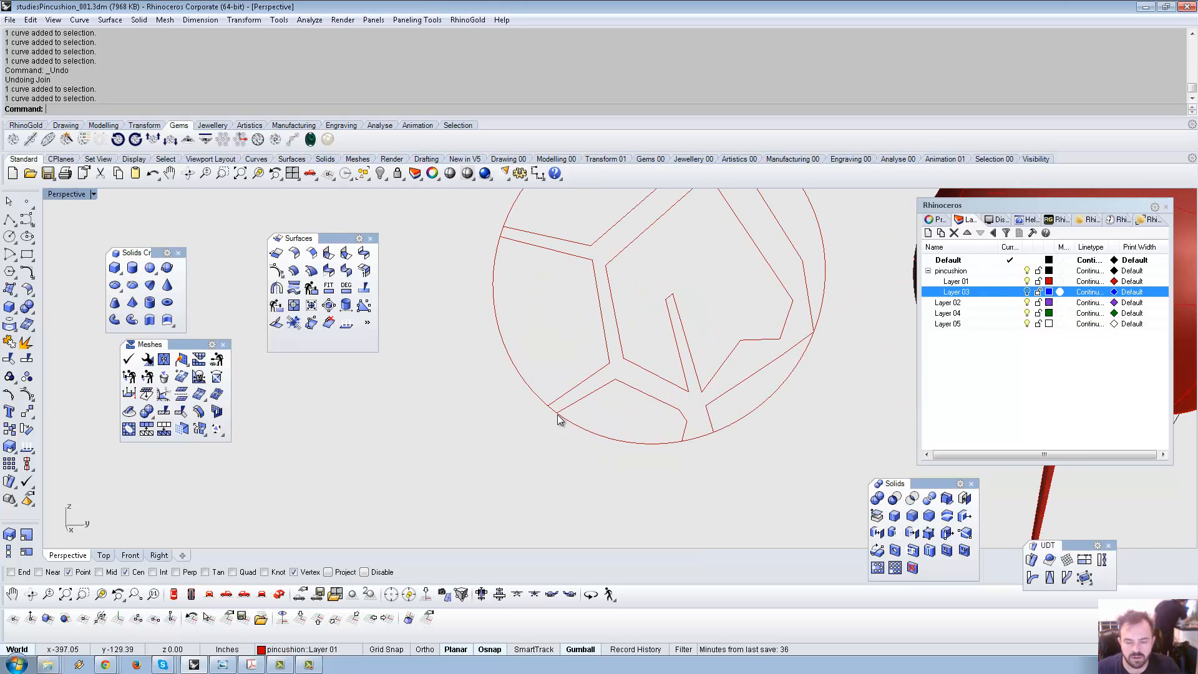
scroll(559, 420, up, 2)
drag(574, 440, 575, 441)
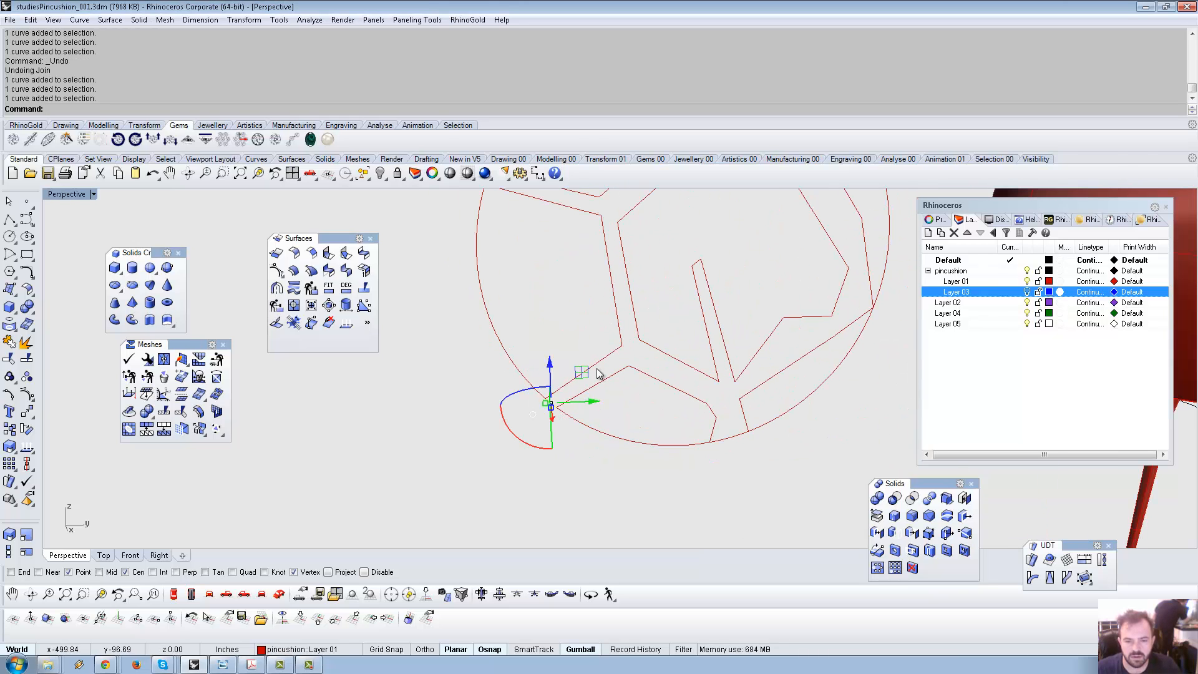
shift+click(757, 426)
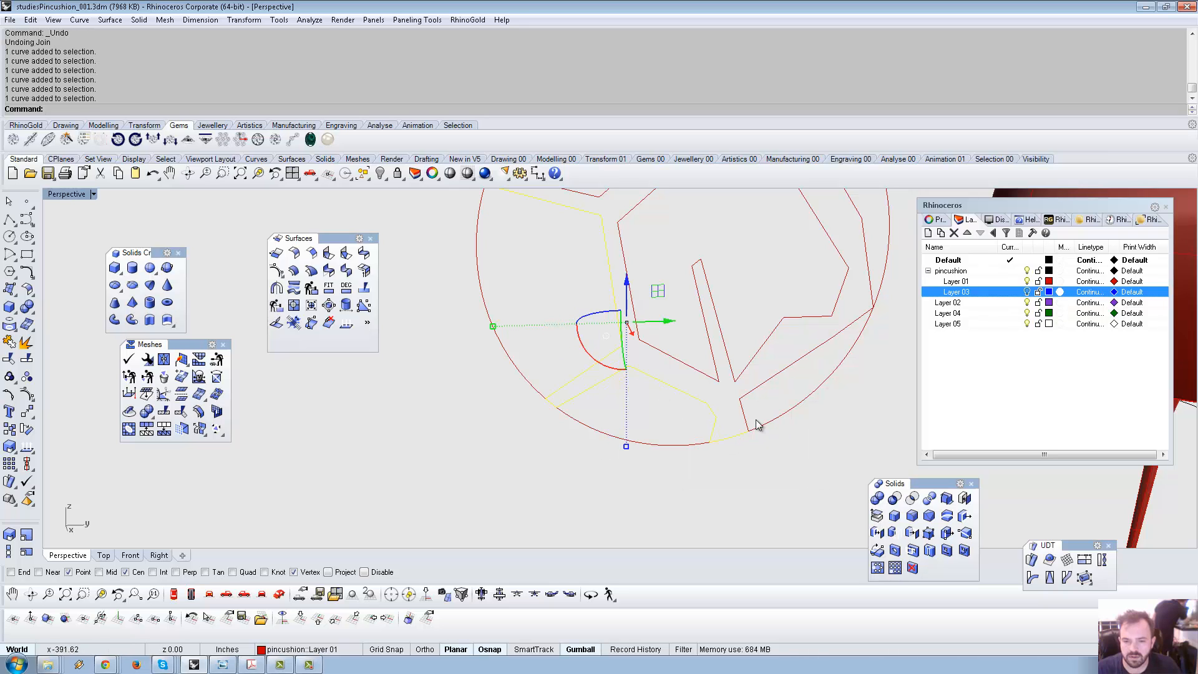
shift+click(754, 409)
Add the top arc and join the seven selected curves into one open curve.
shift+right_drag(754, 409, 702, 537)
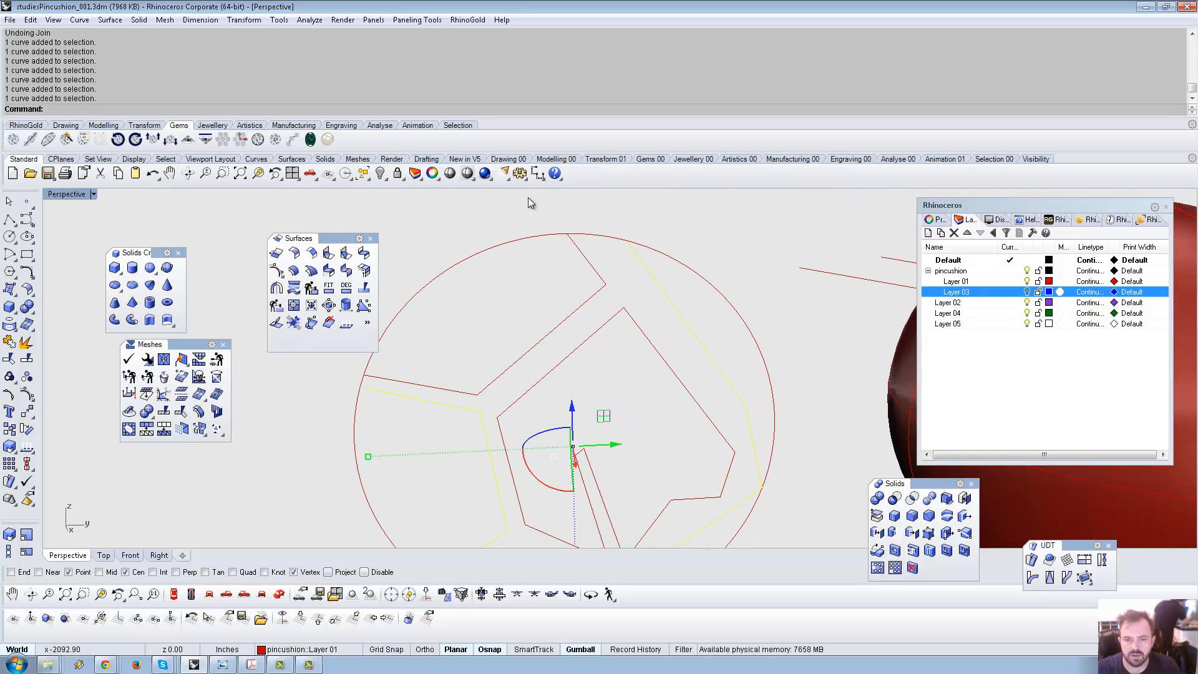
shift+drag(699, 279, 700, 279)
shift+right_drag(429, 393, 527, 297)
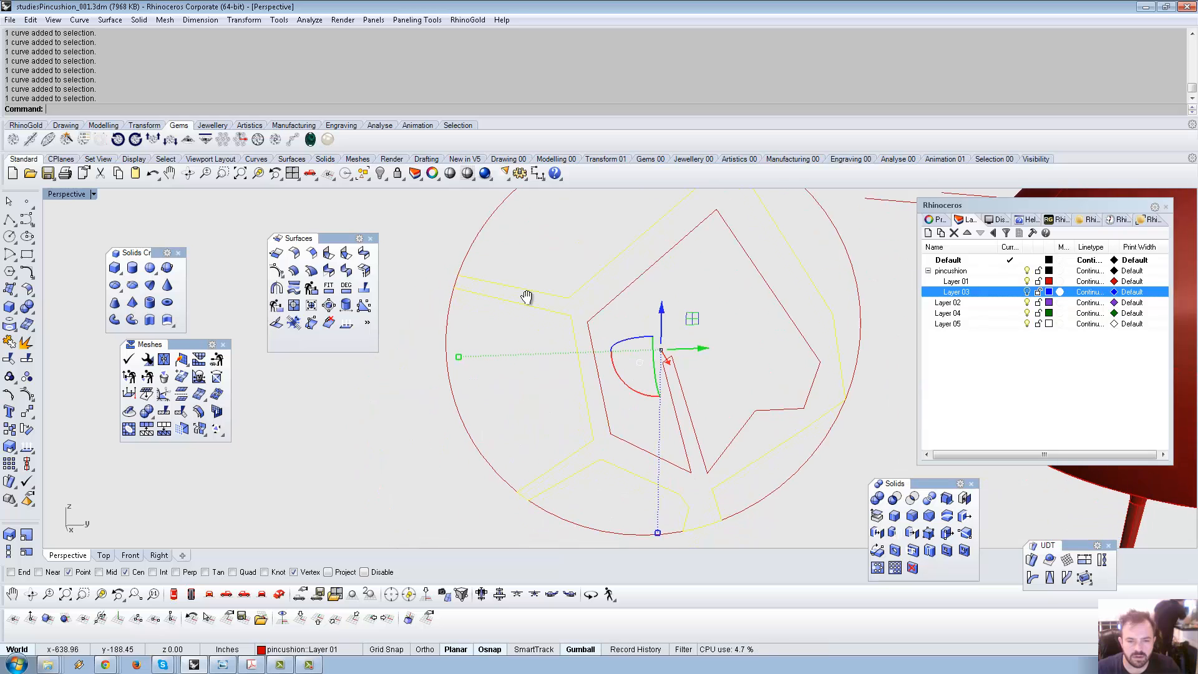
scroll(592, 378, down, 6)
right_drag(594, 373, 602, 369)
middle_click(604, 374)
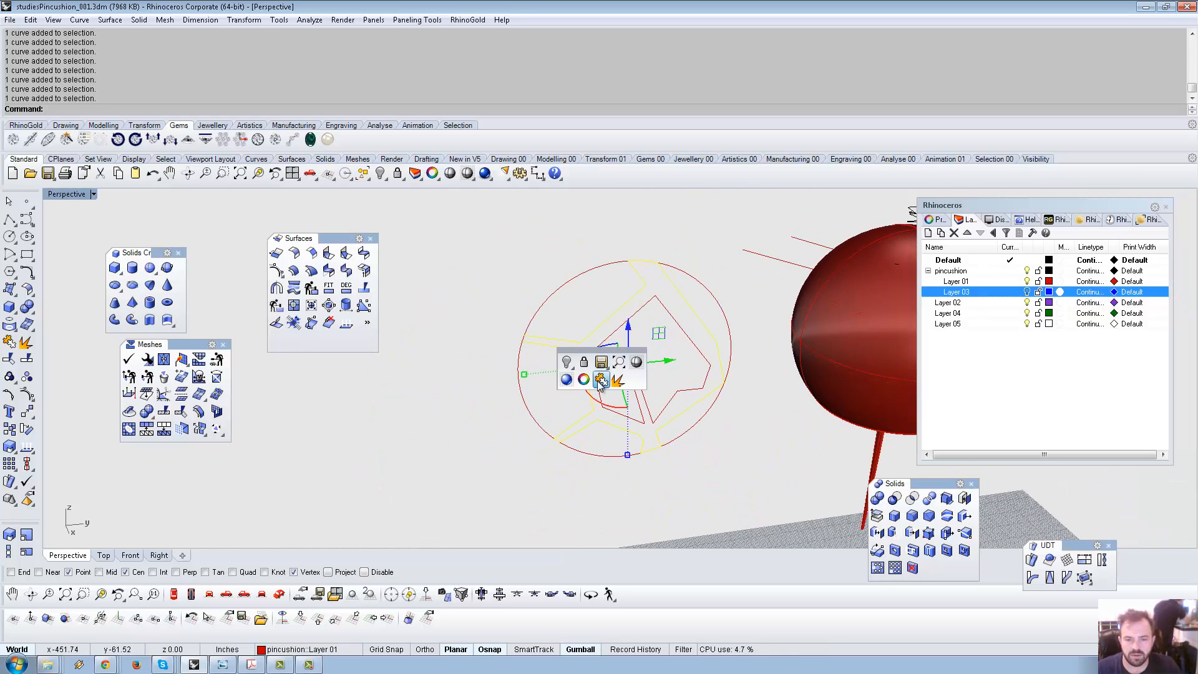
click(601, 382)
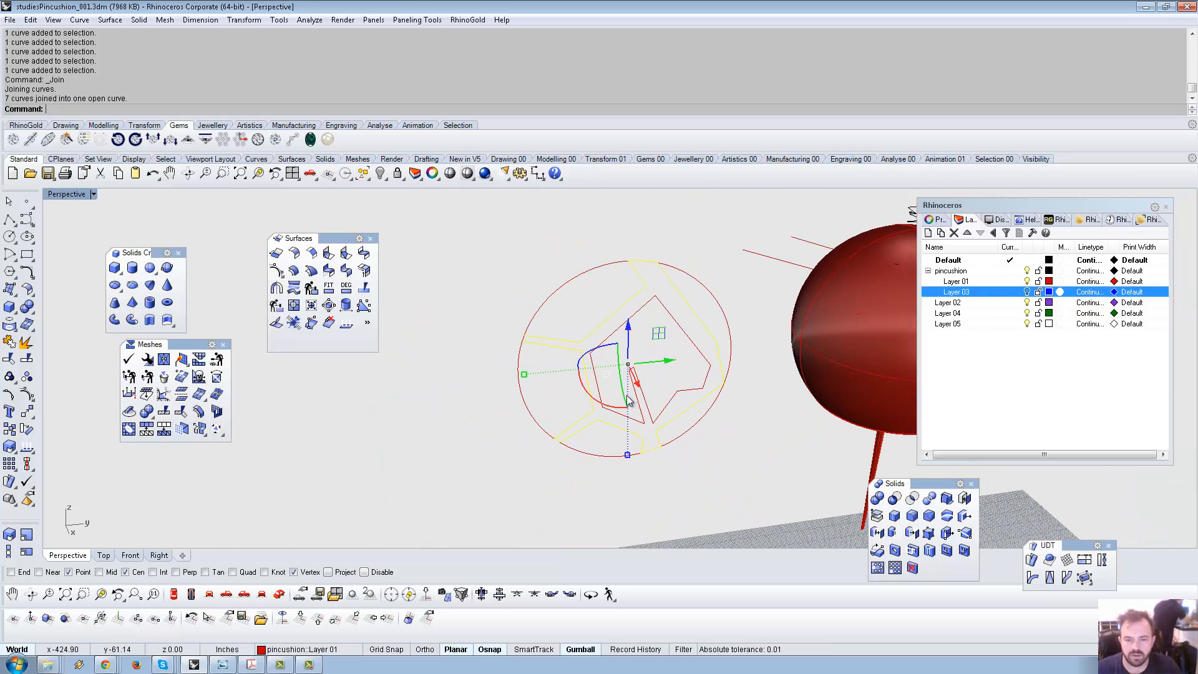
Drag the joined curve toward the sphere, then select five leftover circle arcs.
scroll(664, 406, down, 4)
right_drag(669, 409, 656, 412)
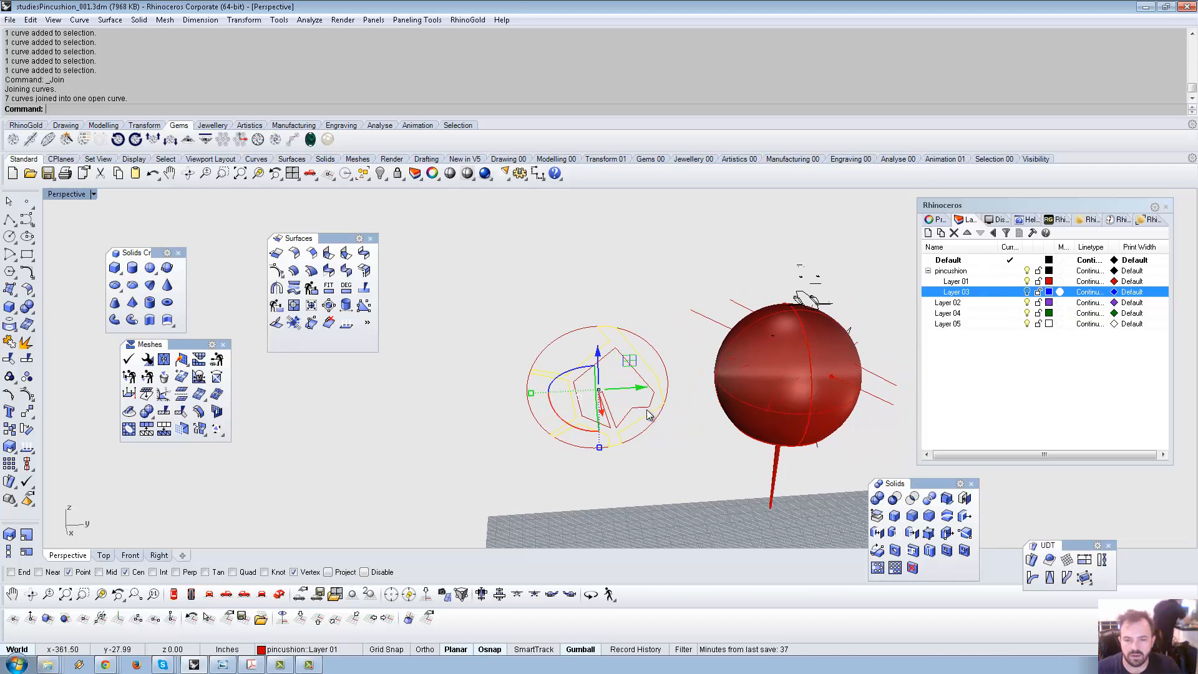
click(654, 412)
drag(644, 388, 751, 385)
shift+right_drag(737, 463, 702, 442)
click(564, 427)
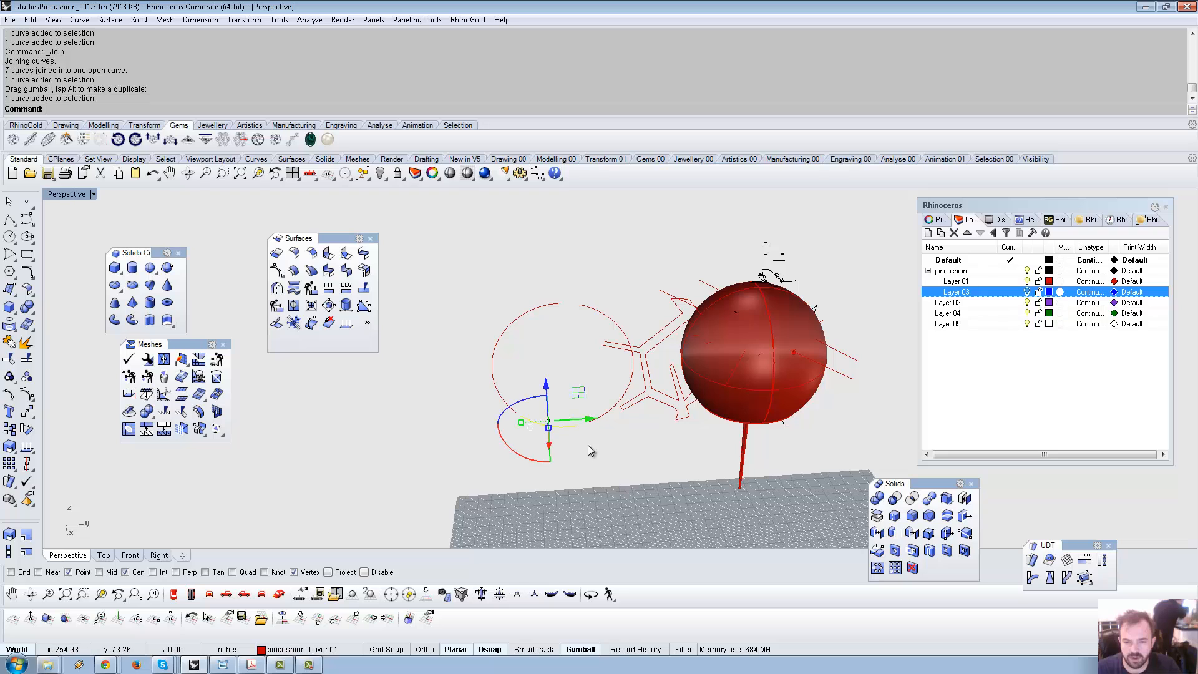
drag(587, 455, 486, 301)
Deselect the outer arcs and join the two remaining profile curves into one closed curve.
key(Delete)
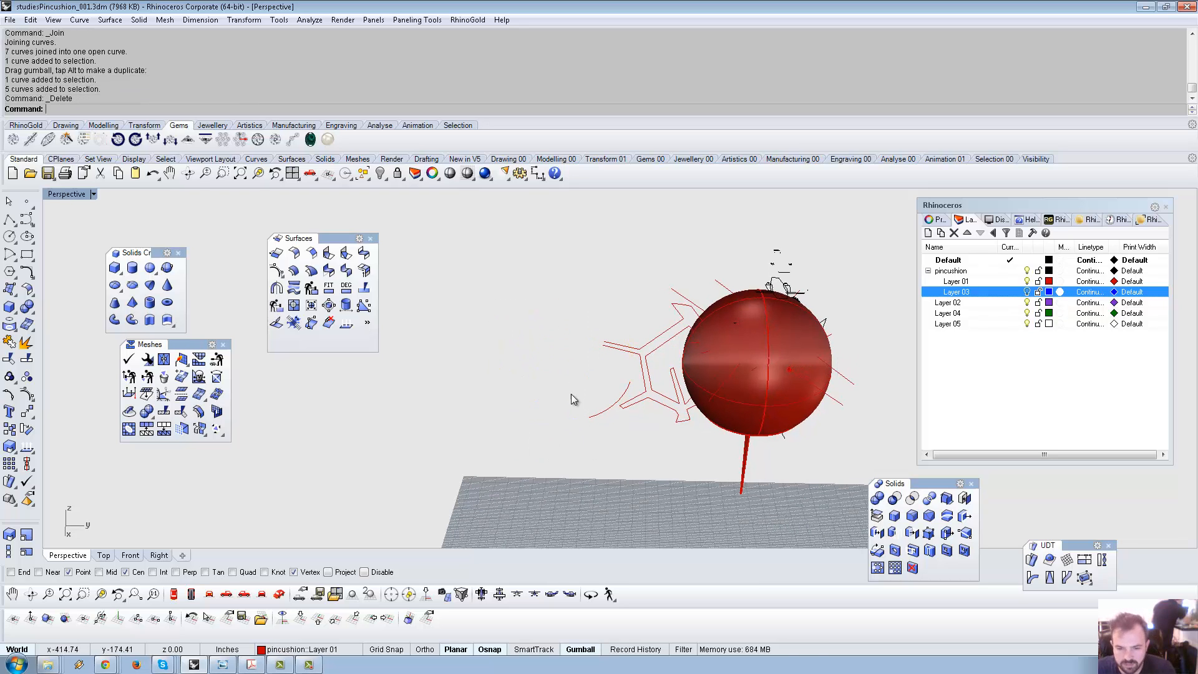
key(ctrl+z)
key(ctrl+z)
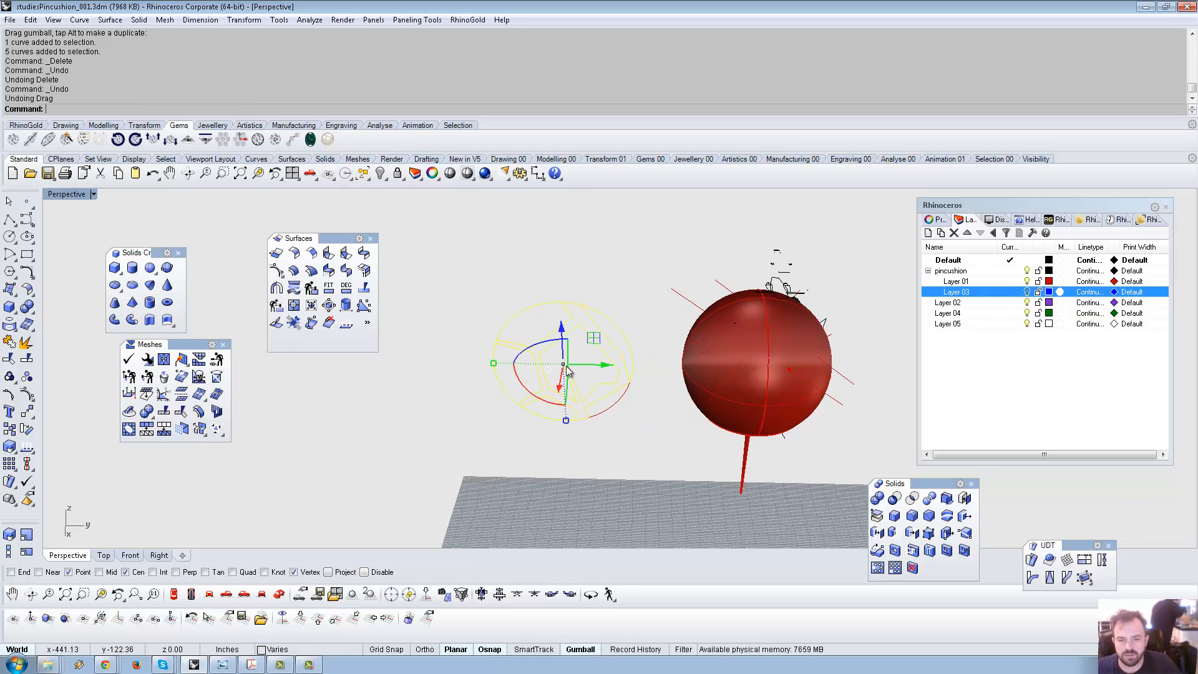
scroll(586, 431, up, 2)
ctrl+click(549, 418)
ctrl+click(484, 378)
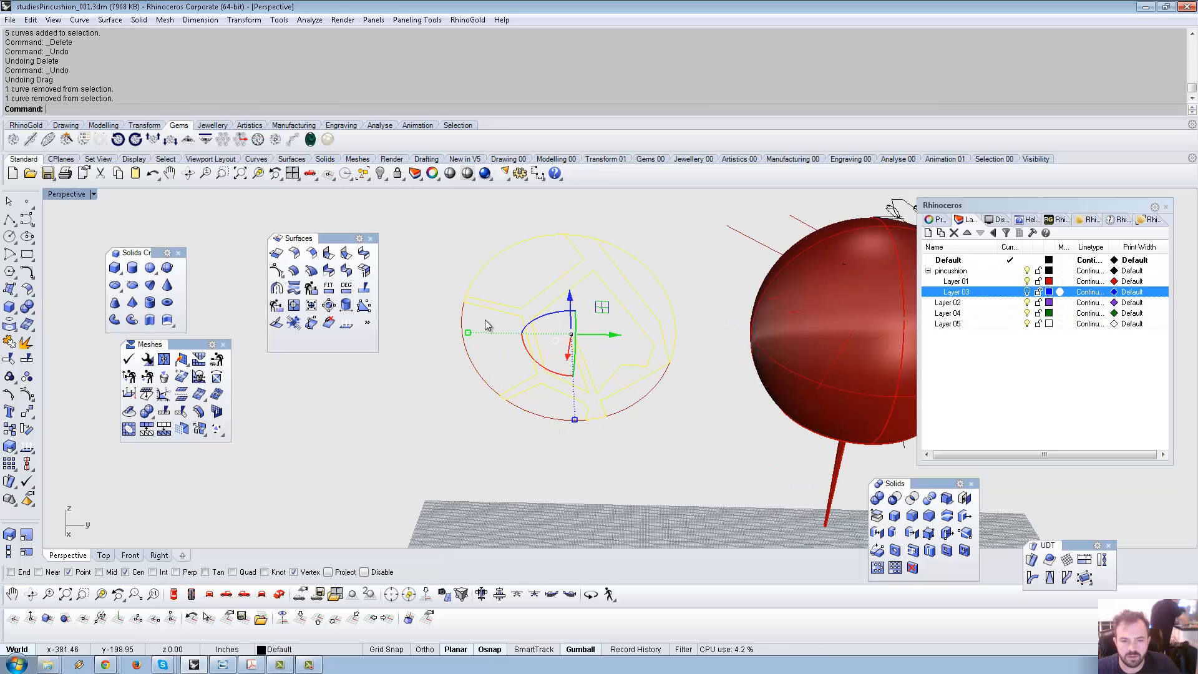
ctrl+click(534, 241)
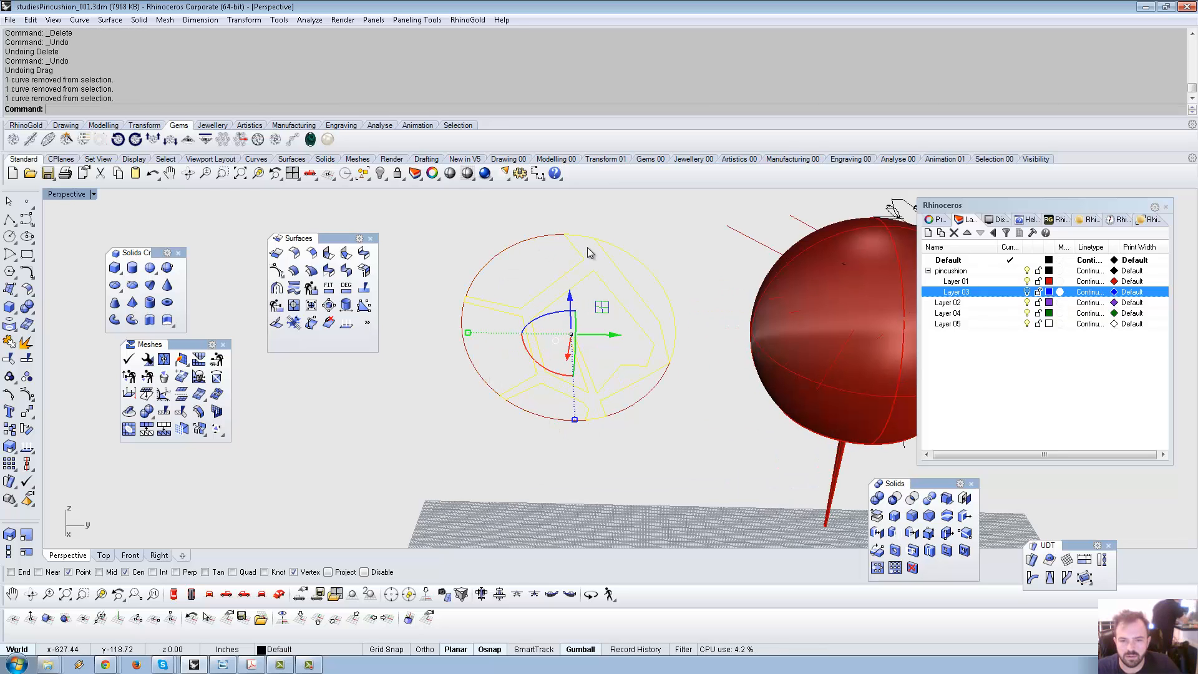
ctrl+click(620, 249)
middle_click(655, 334)
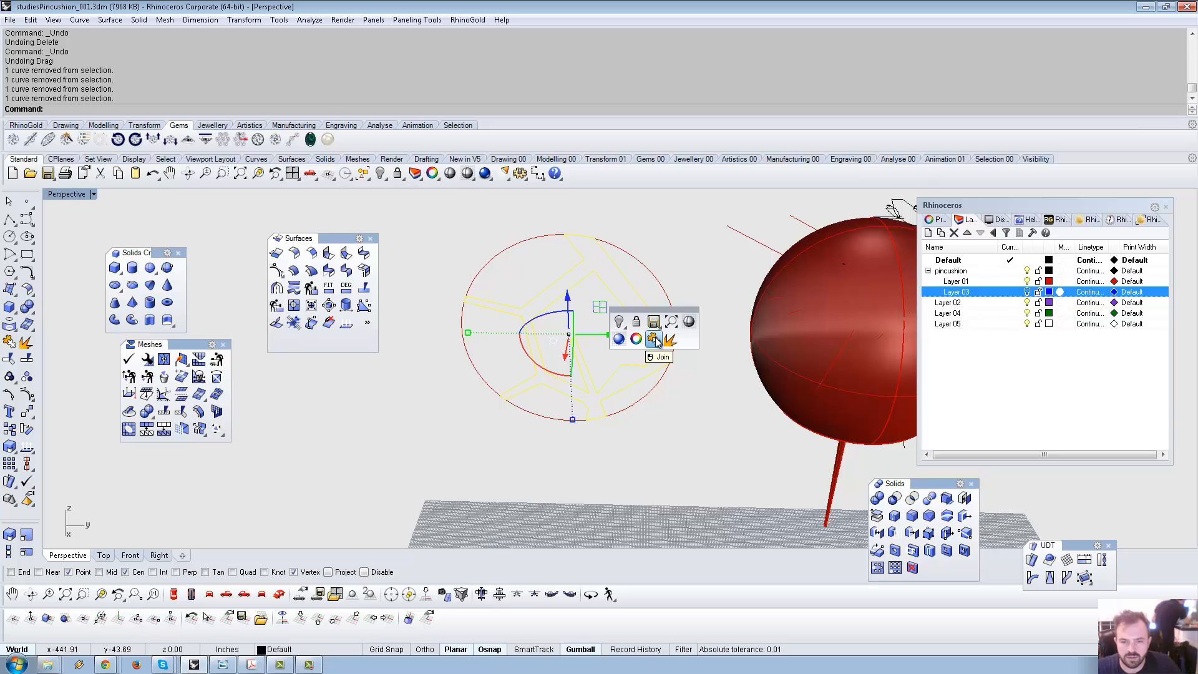
click(653, 338)
Hide the inner curves, delete the outer circle arcs, and show the hidden curves again.
right_drag(641, 417, 575, 355)
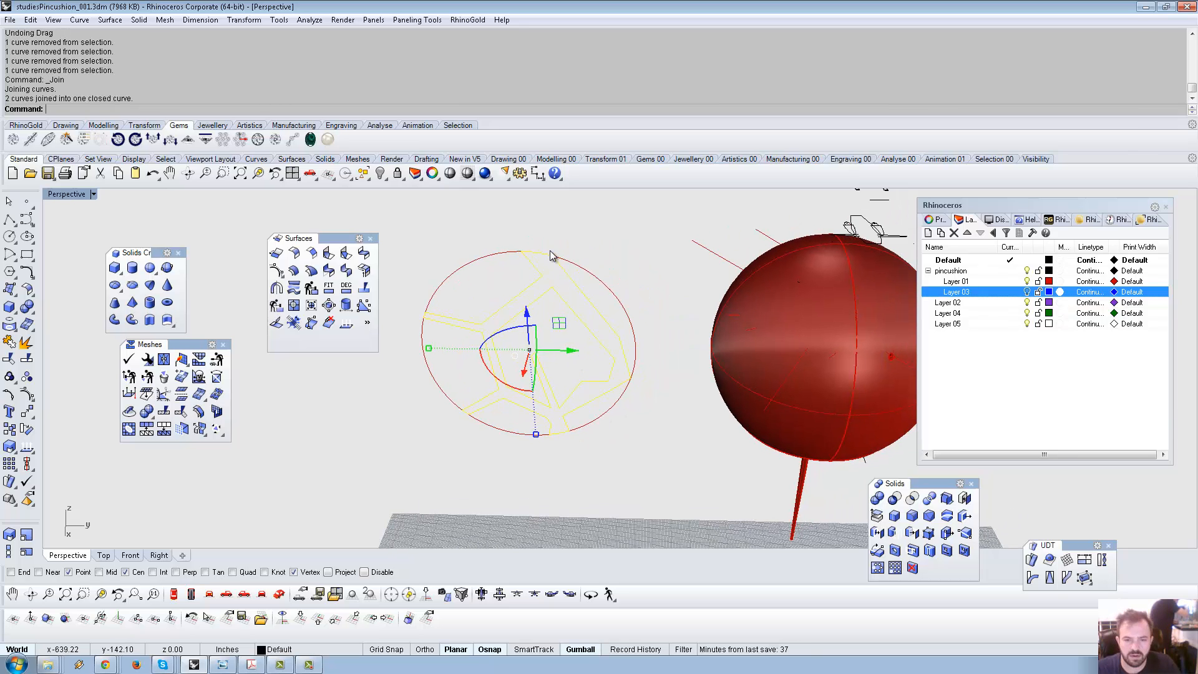
key(ctrl+h)
drag(610, 269, 445, 486)
key(Delete)
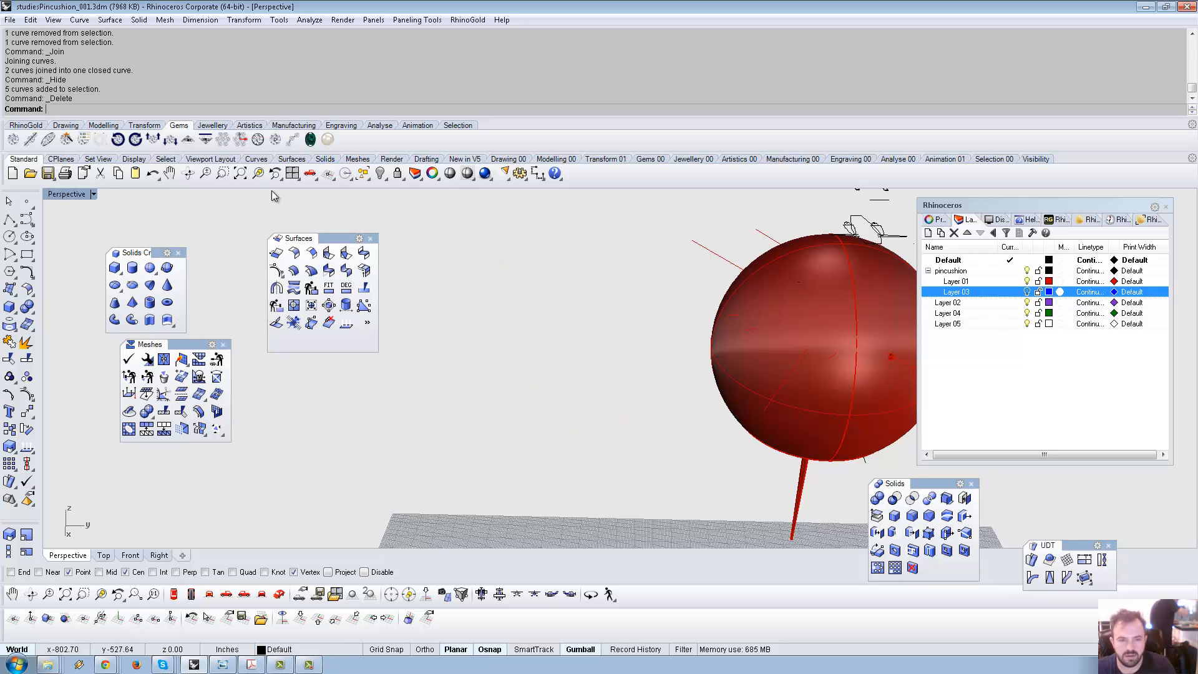
right_click(378, 169)
scroll(570, 365, down, 6)
Move the closed profile next to the sphere and select it.
click(573, 371)
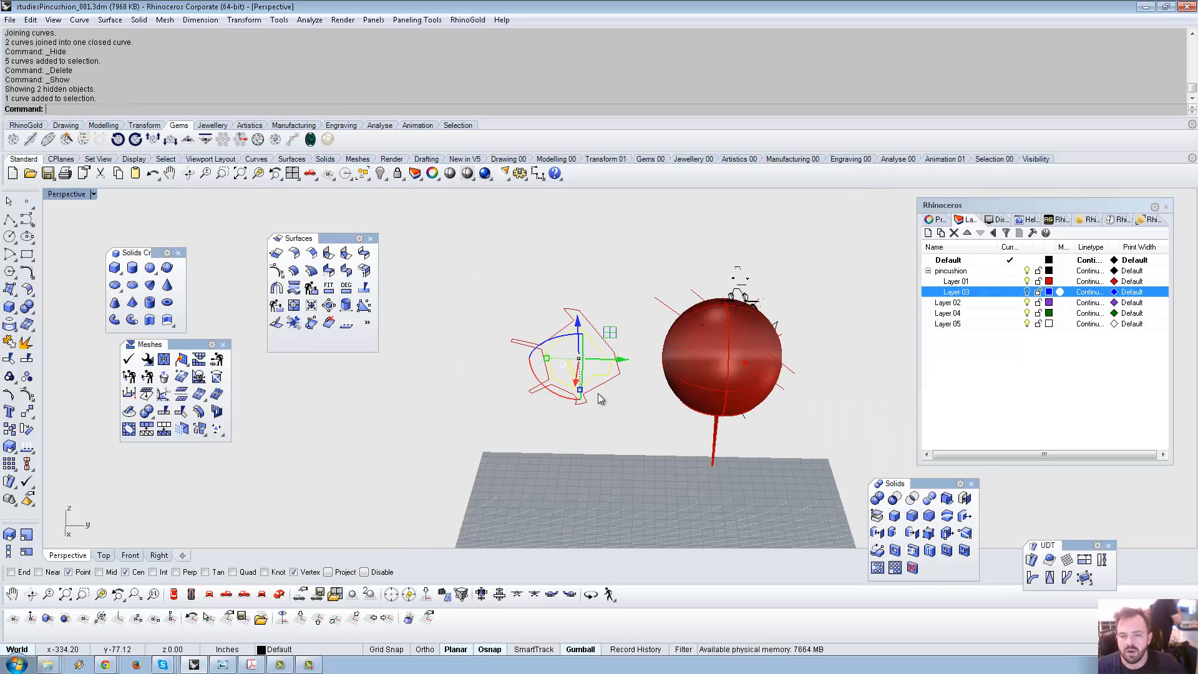
shift+click(603, 381)
drag(667, 361, 679, 362)
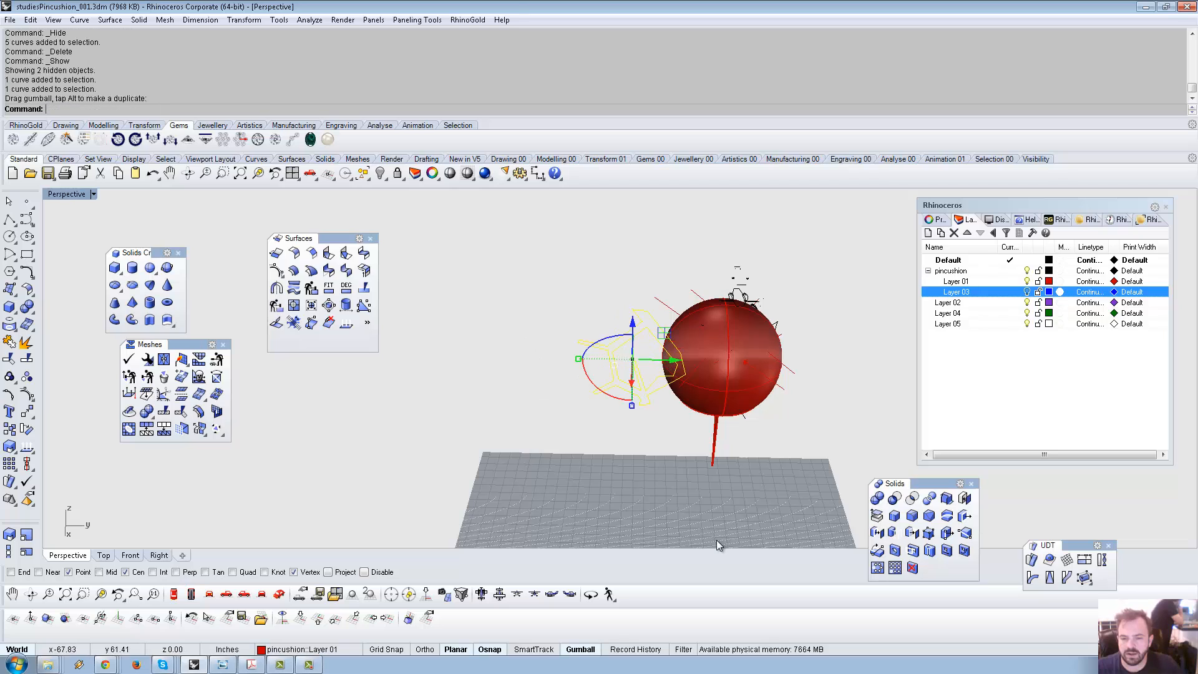
click(717, 543)
right_drag(692, 412, 674, 359)
click(638, 411)
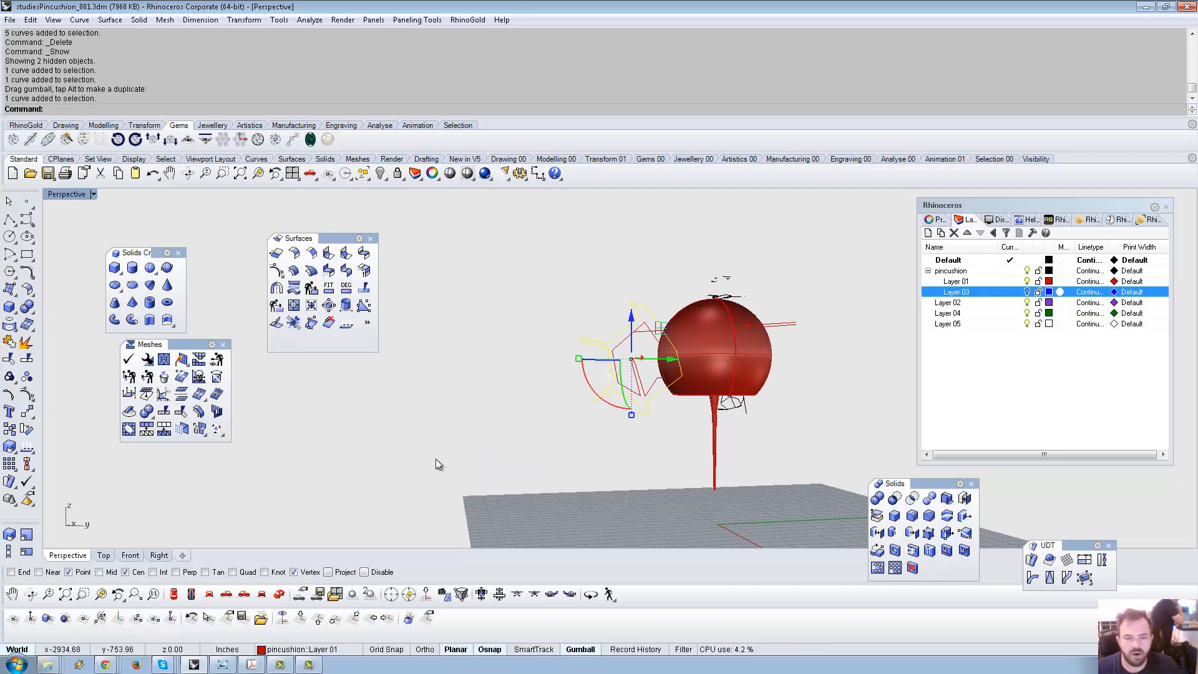
right_drag(435, 460, 461, 453)
Run Revolve with the axis running from the stem base straight up the stem.
text(Revo)
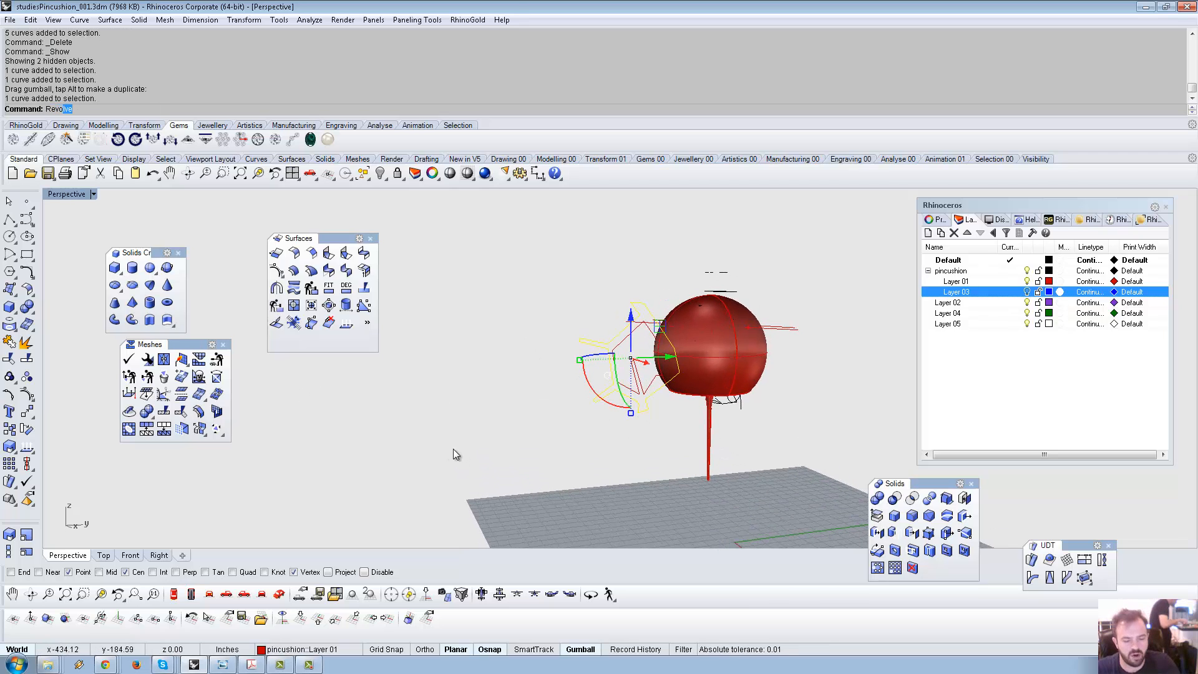
text(lve)
scroll(743, 476, up, 10)
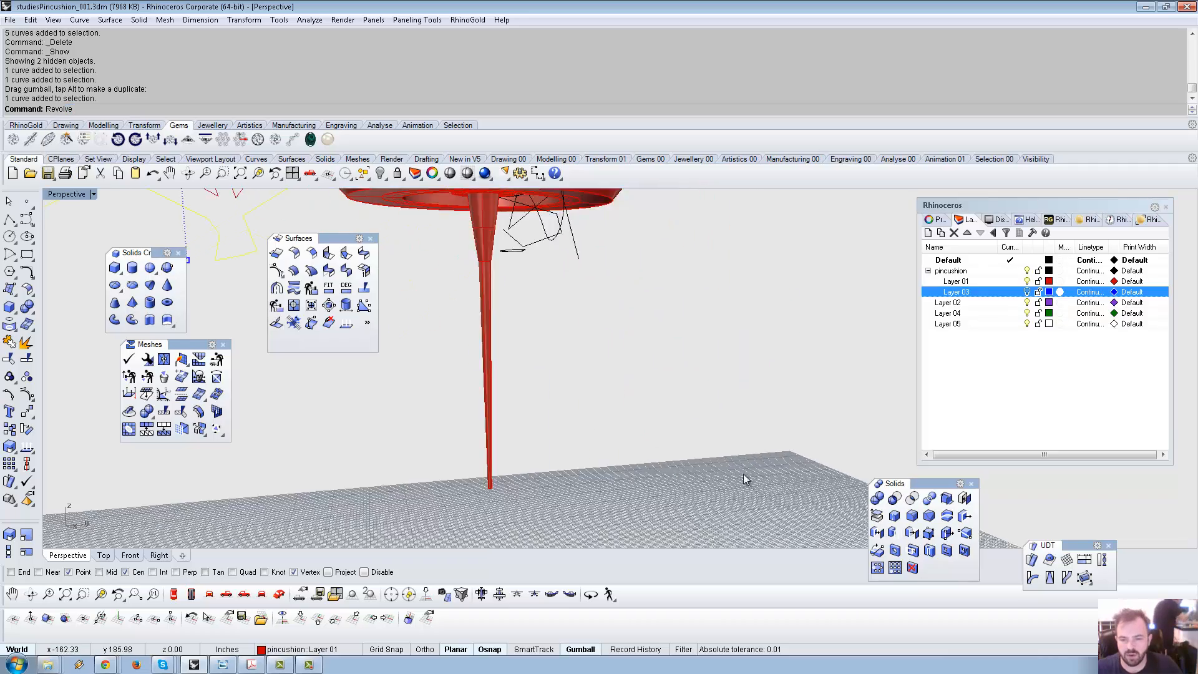
scroll(744, 476, up, 2)
scroll(579, 438, down, 3)
shift+right_drag(591, 442, 688, 433)
key(Return)
right_drag(586, 399, 607, 455)
scroll(541, 459, up, 5)
click(569, 413)
scroll(602, 362, down, 3)
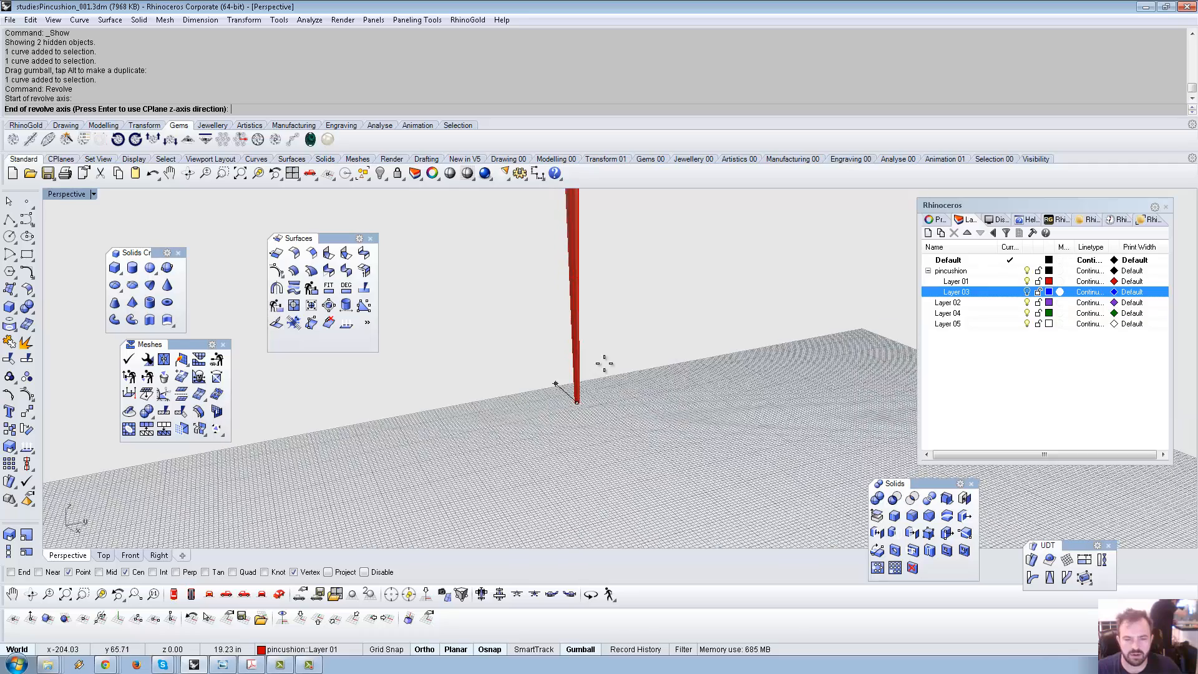
click(387, 618)
scroll(617, 404, down, 8)
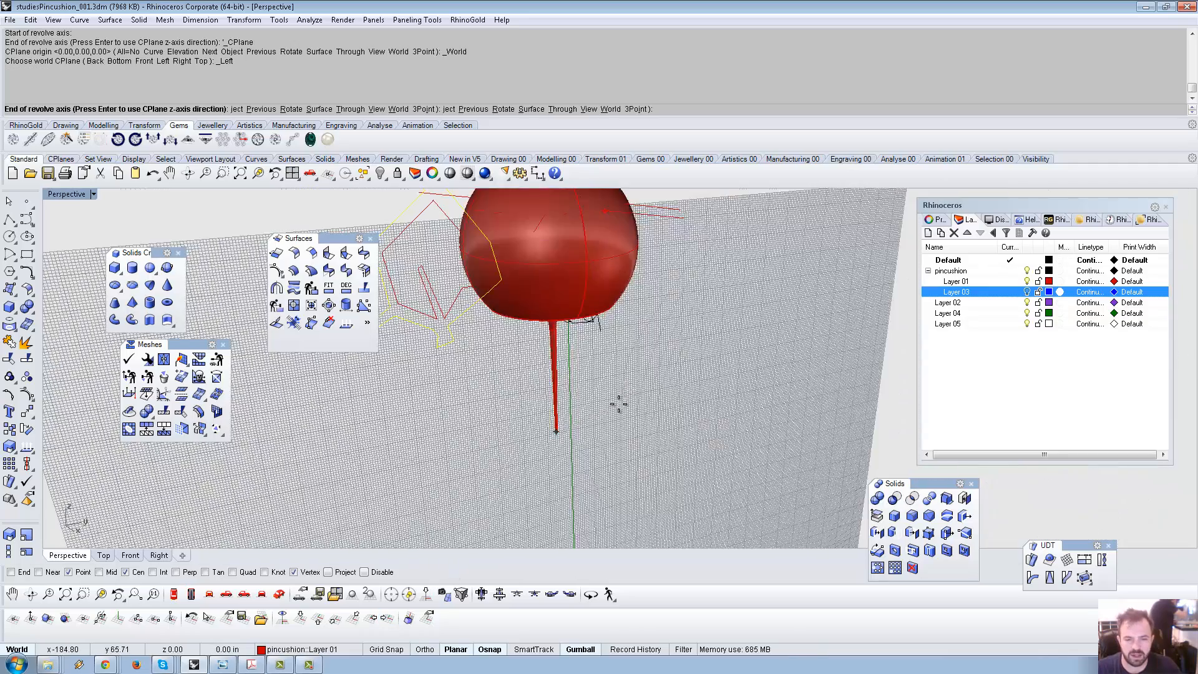
right_drag(618, 410, 543, 378)
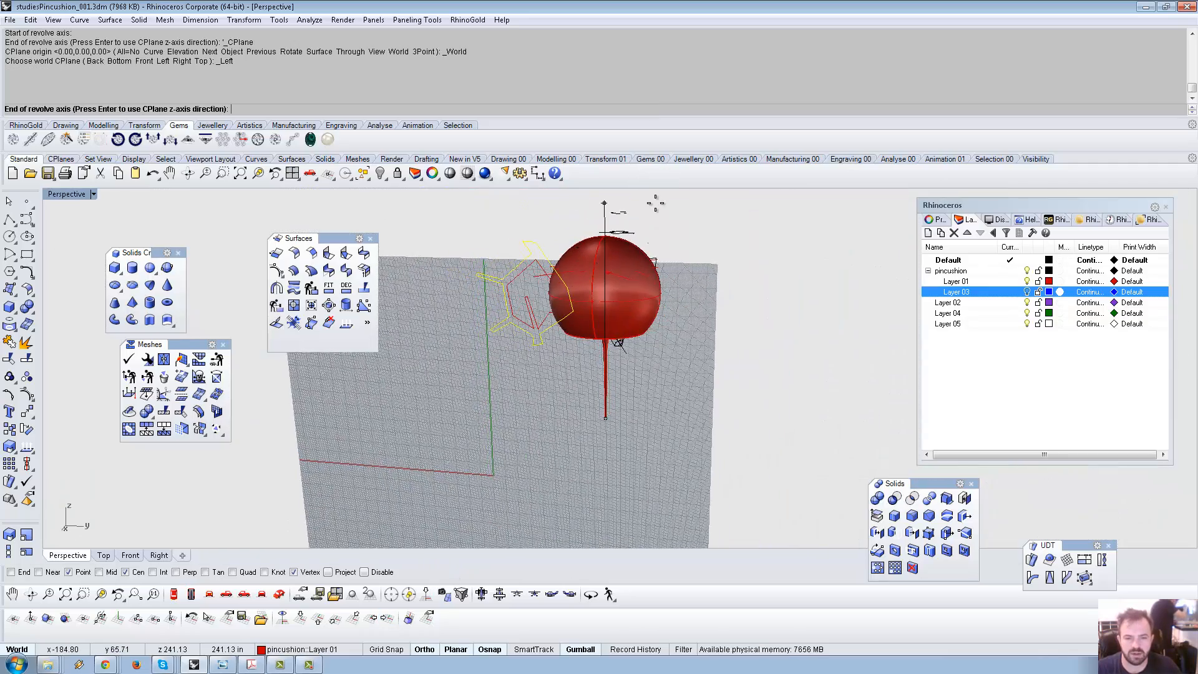
click(655, 203)
Pick the start angle and revolve the profile a full 360° around the stem.
right_drag(688, 243, 741, 276)
scroll(740, 290, down, 6)
right_drag(719, 327, 751, 375)
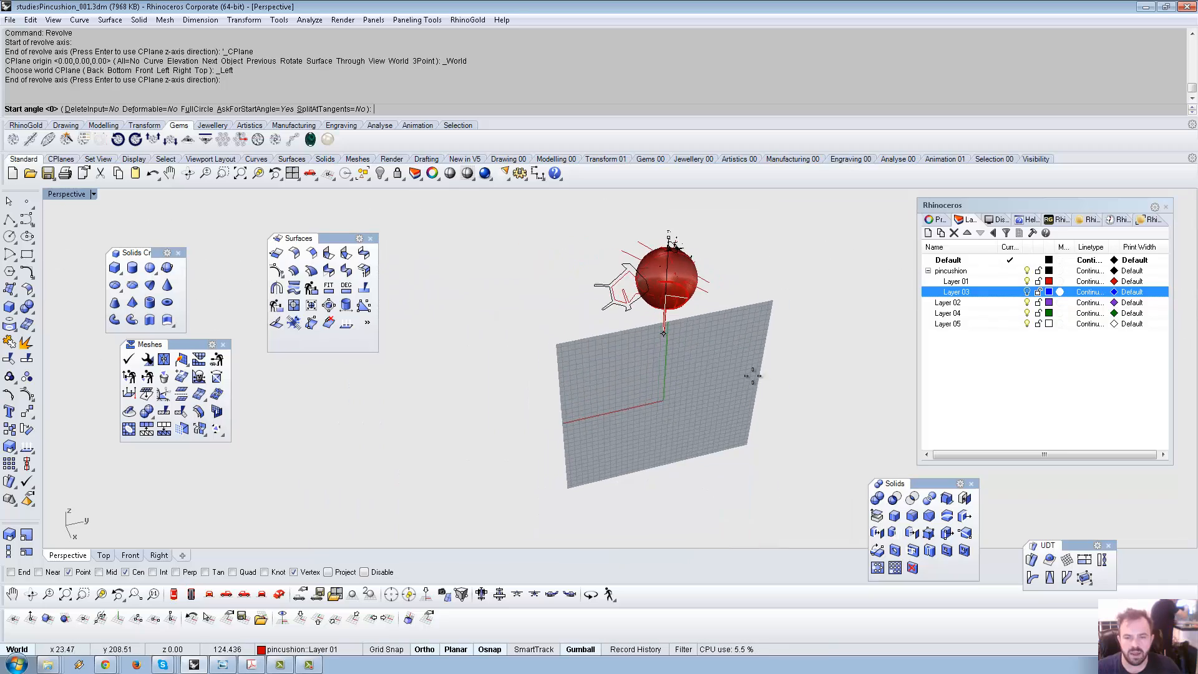
scroll(693, 337, up, 3)
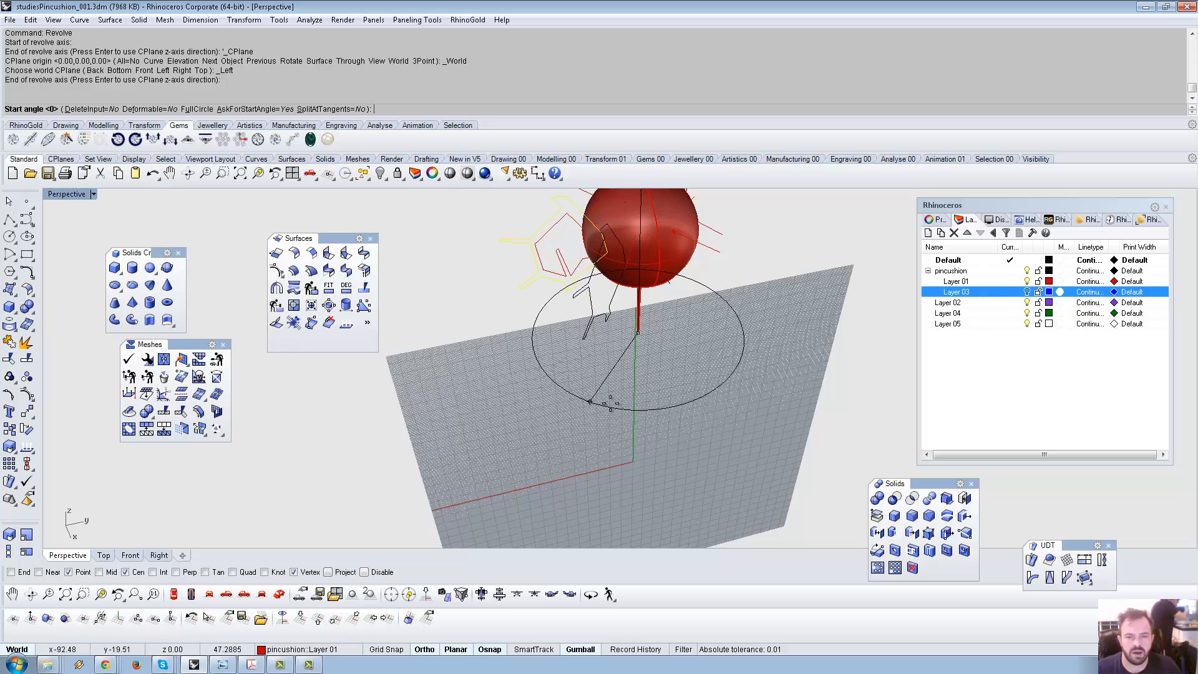
click(649, 406)
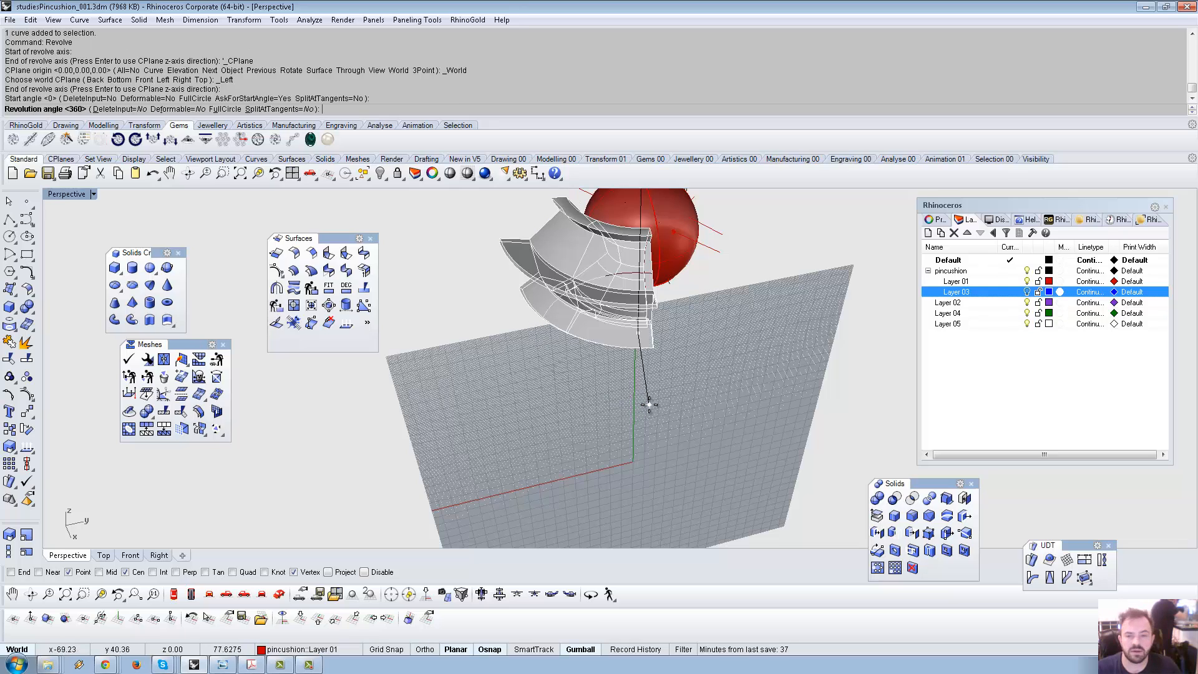
right_drag(762, 313, 711, 384)
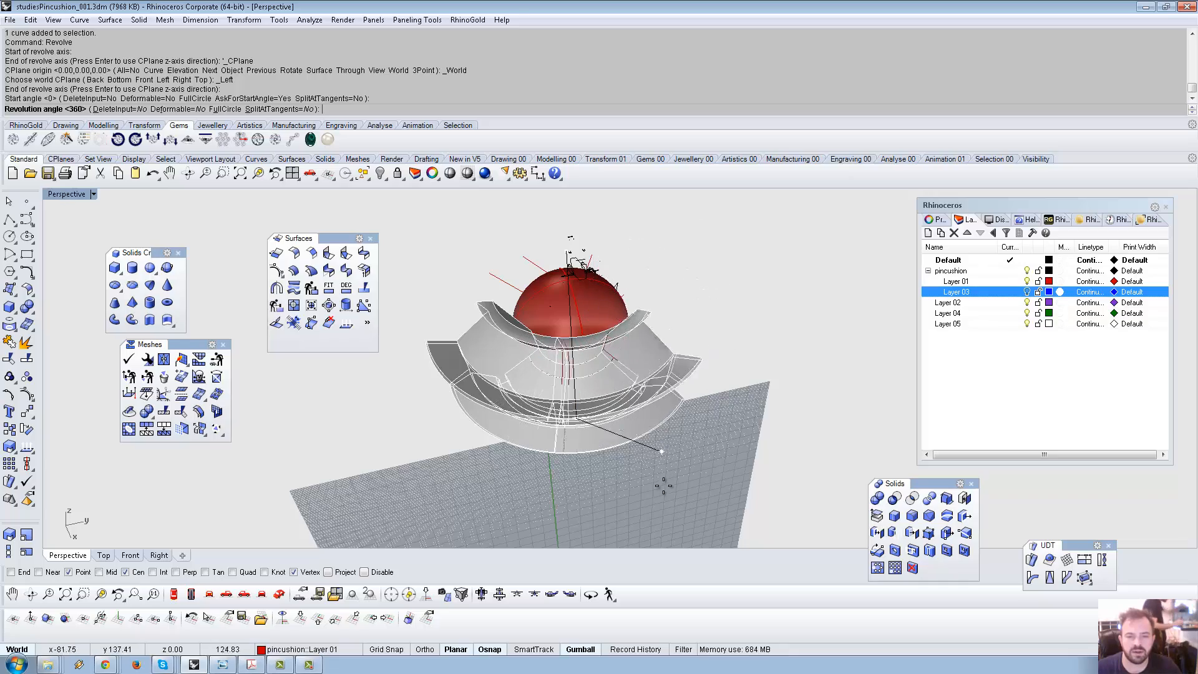
click(702, 473)
right_drag(784, 423, 556, 367)
scroll(556, 367, up, 5)
Close the revolved platform polysurface into a solid with Cap planar holes from Solid Tools.
click(556, 367)
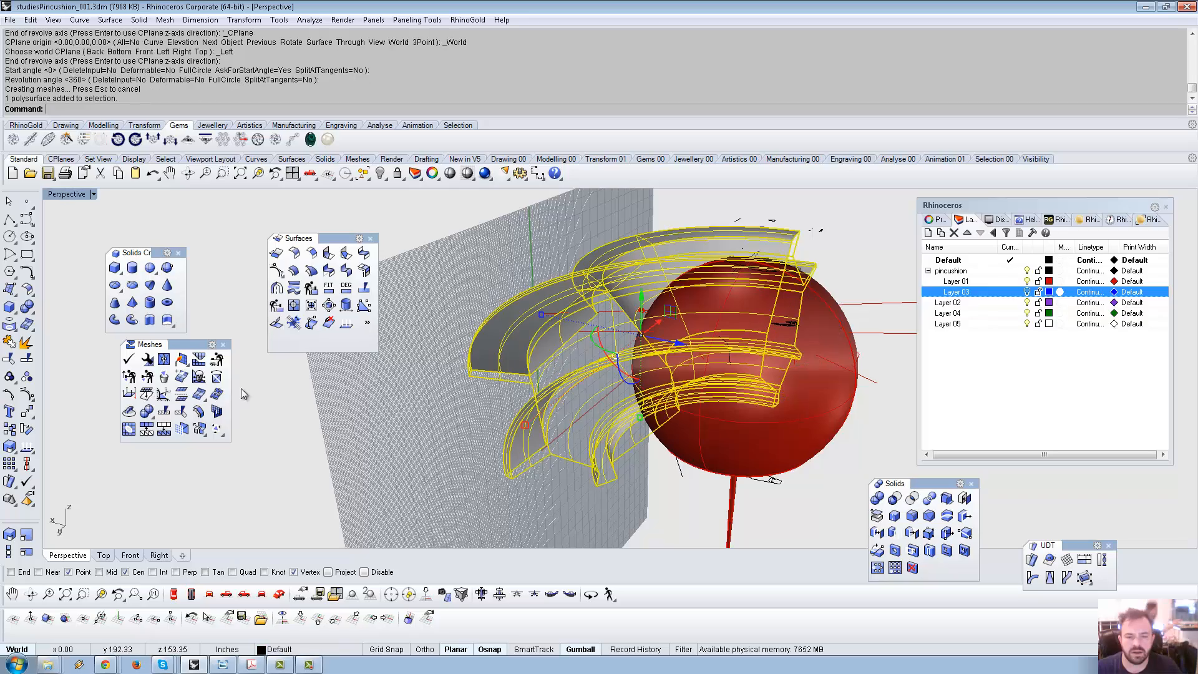
key(Escape)
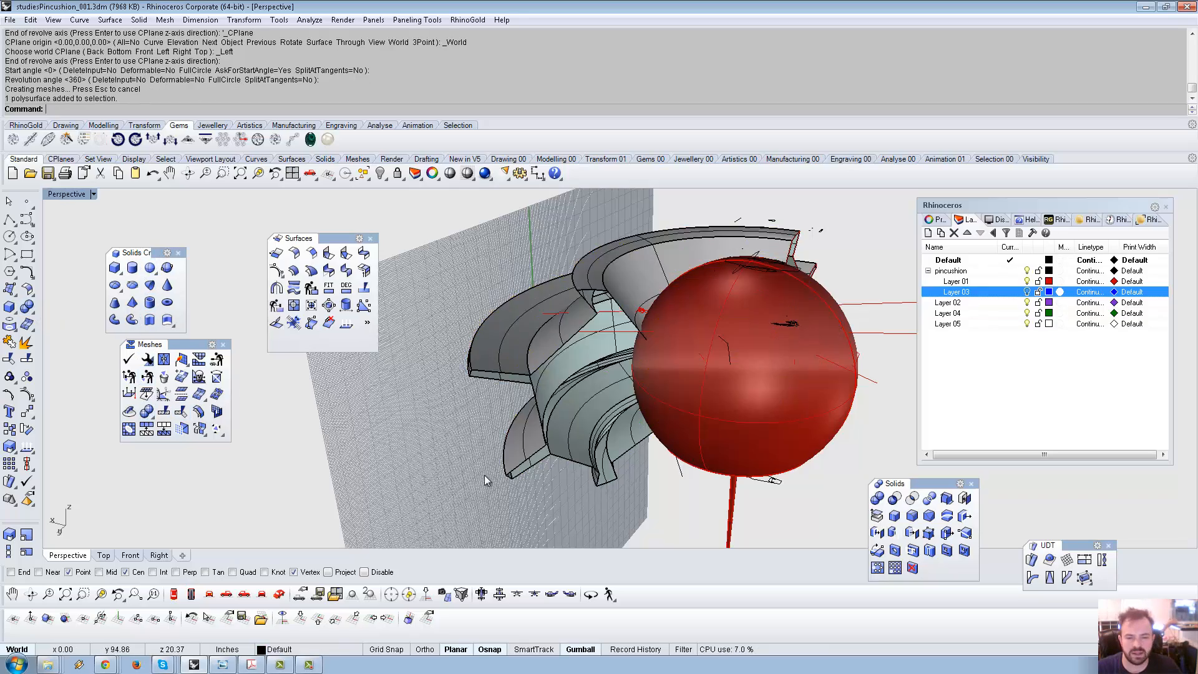
right_drag(485, 474, 554, 459)
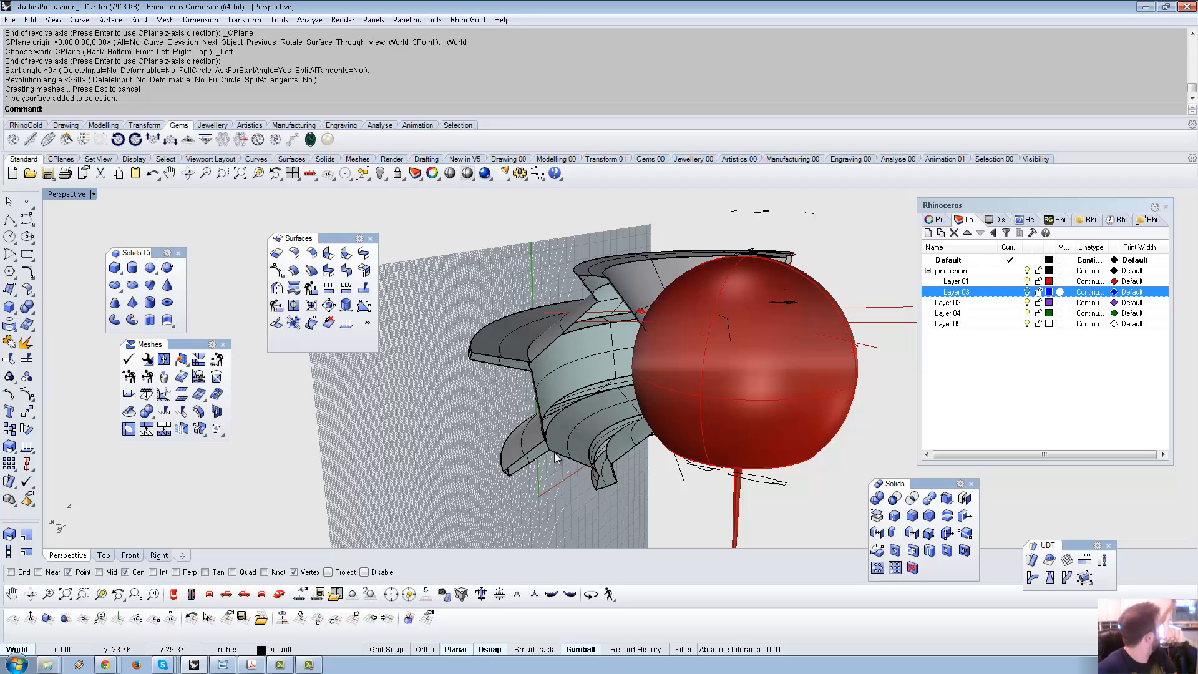
click(545, 370)
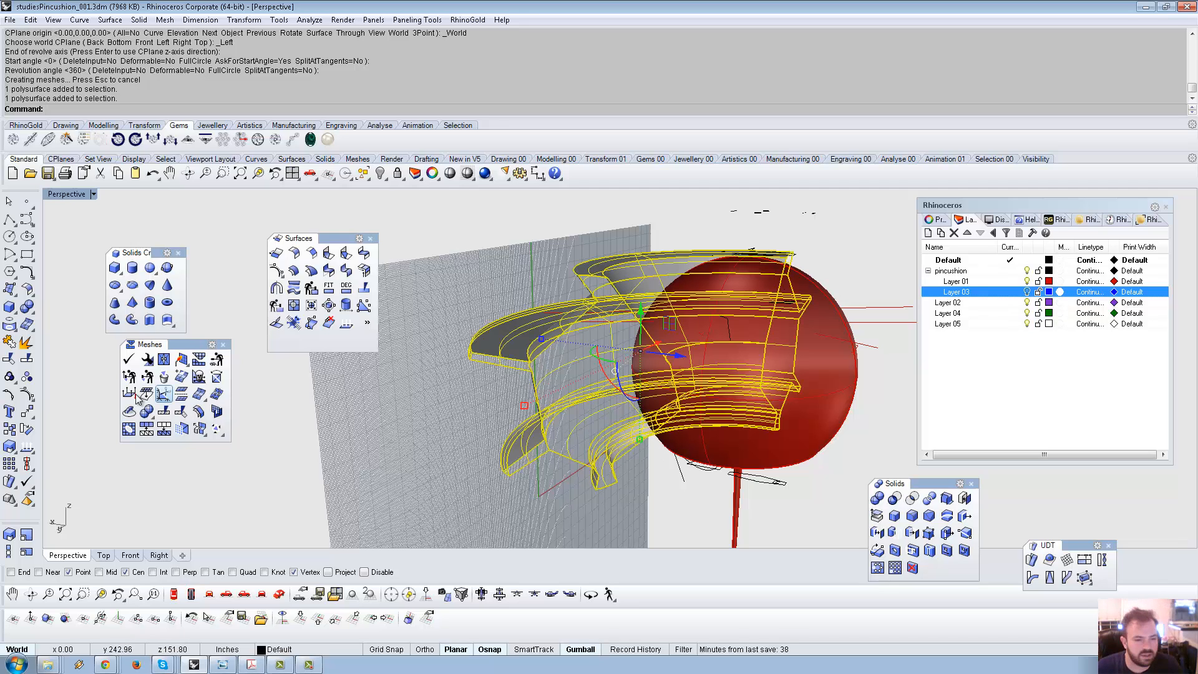
click(30, 308)
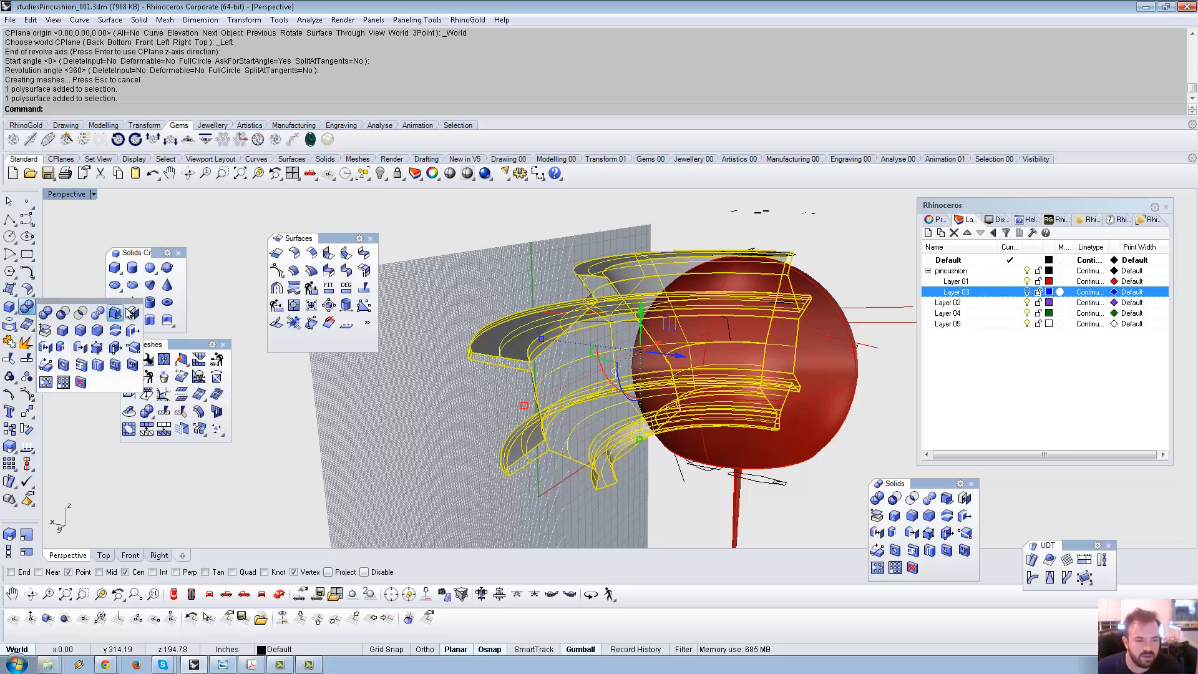
click(134, 314)
right_drag(489, 415, 627, 385)
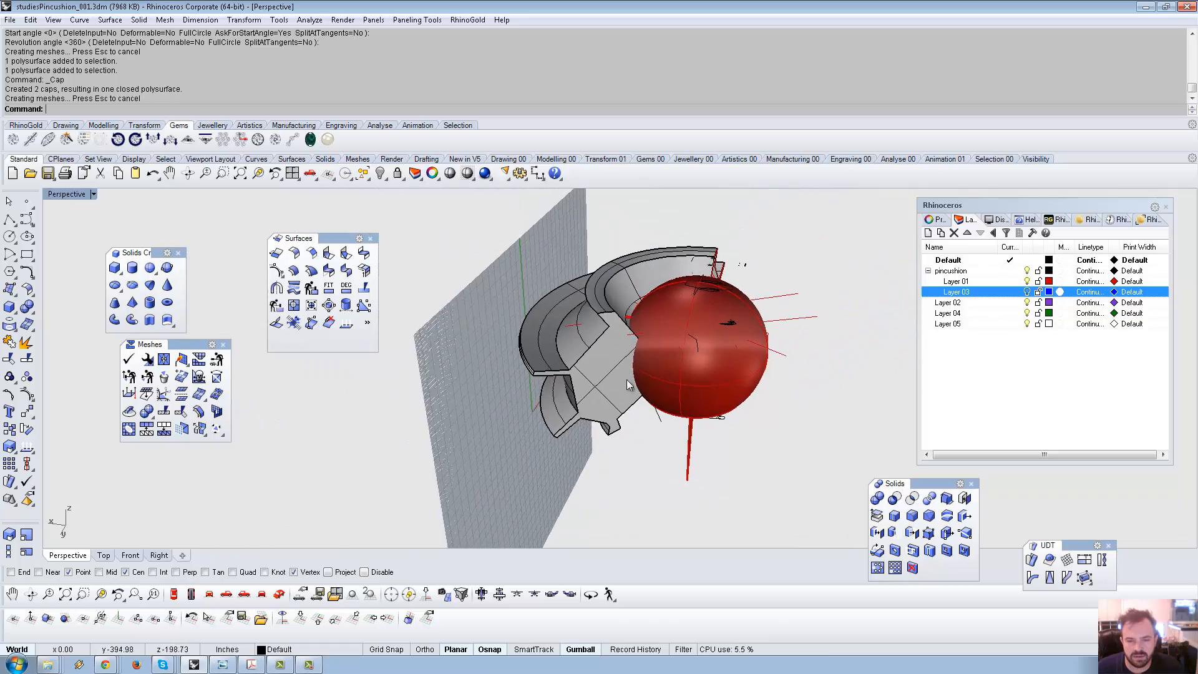
right_drag(575, 356, 534, 368)
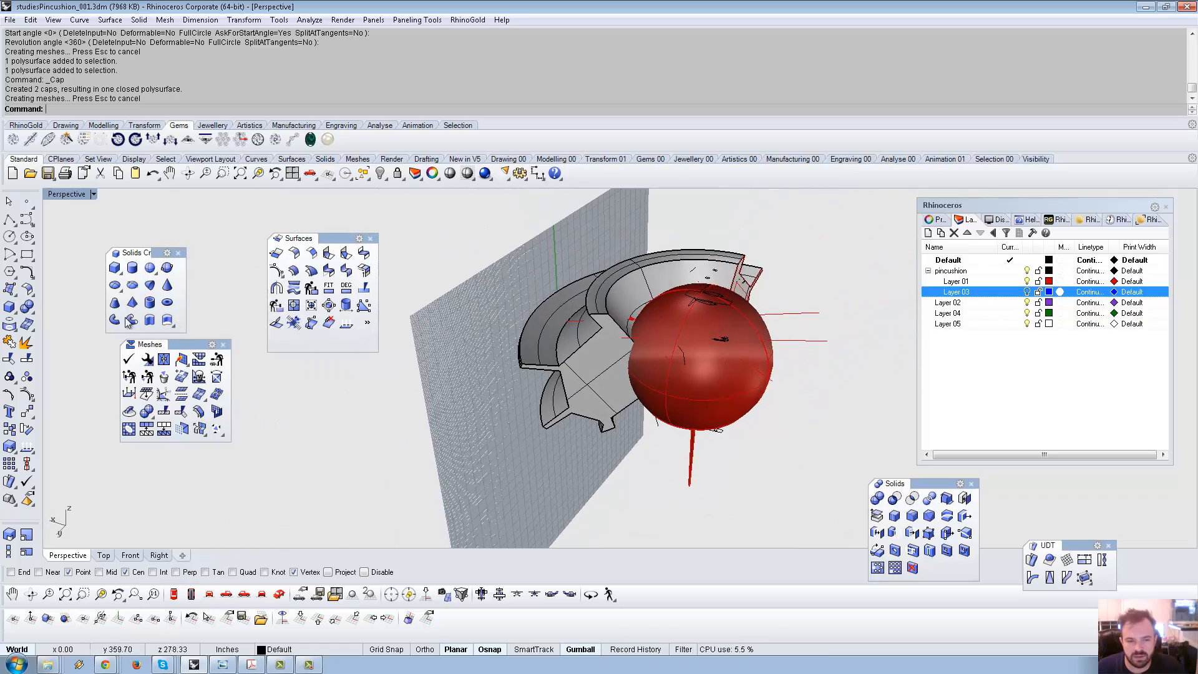
click(32, 310)
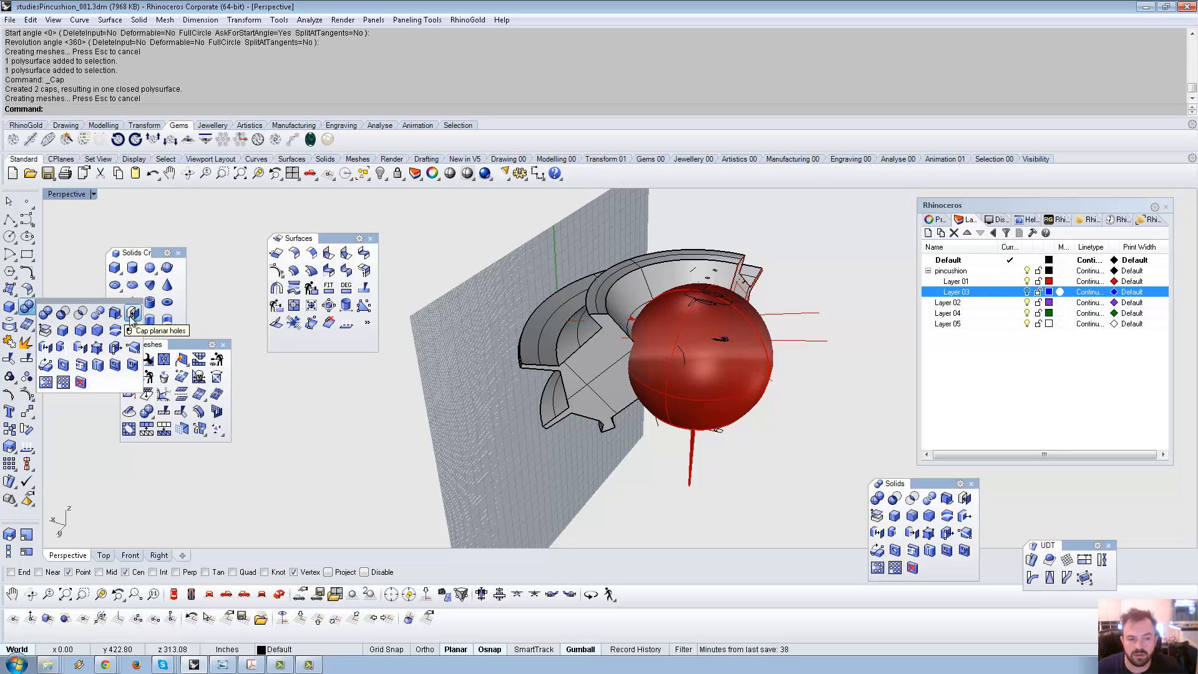
right_drag(424, 409, 843, 504)
scroll(662, 366, up, 4)
Boolean-difference the platform solid from the red sphere with DeleteInput=No.
click(714, 369)
click(895, 502)
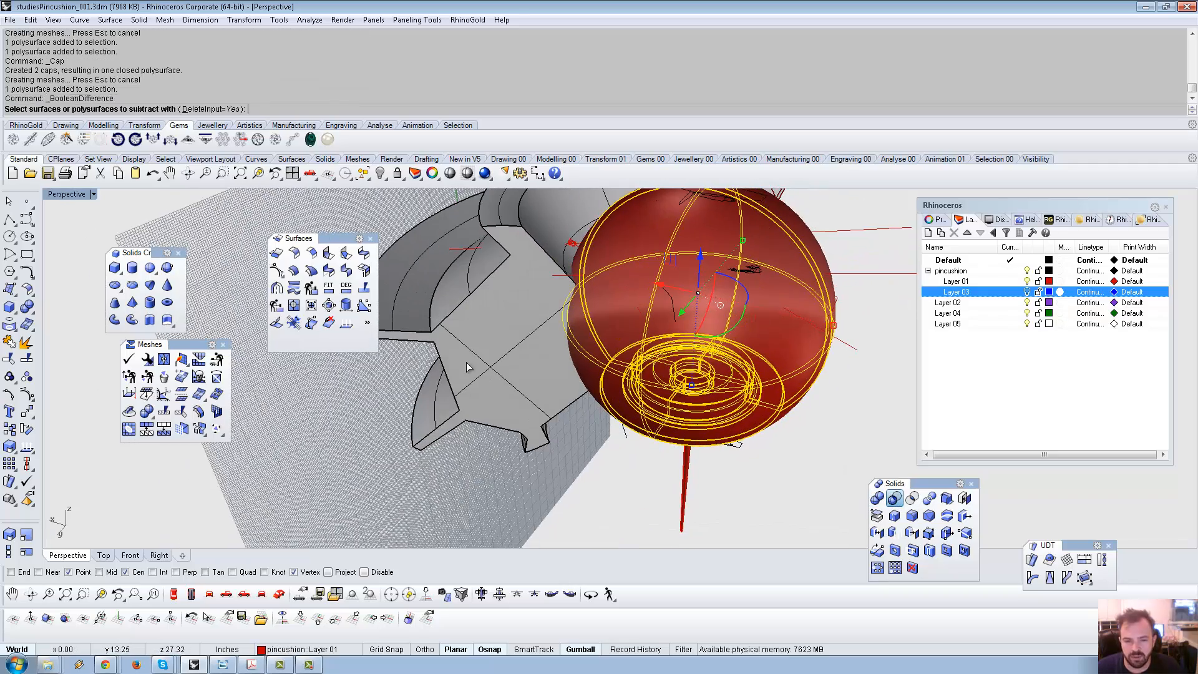
click(501, 351)
click(277, 109)
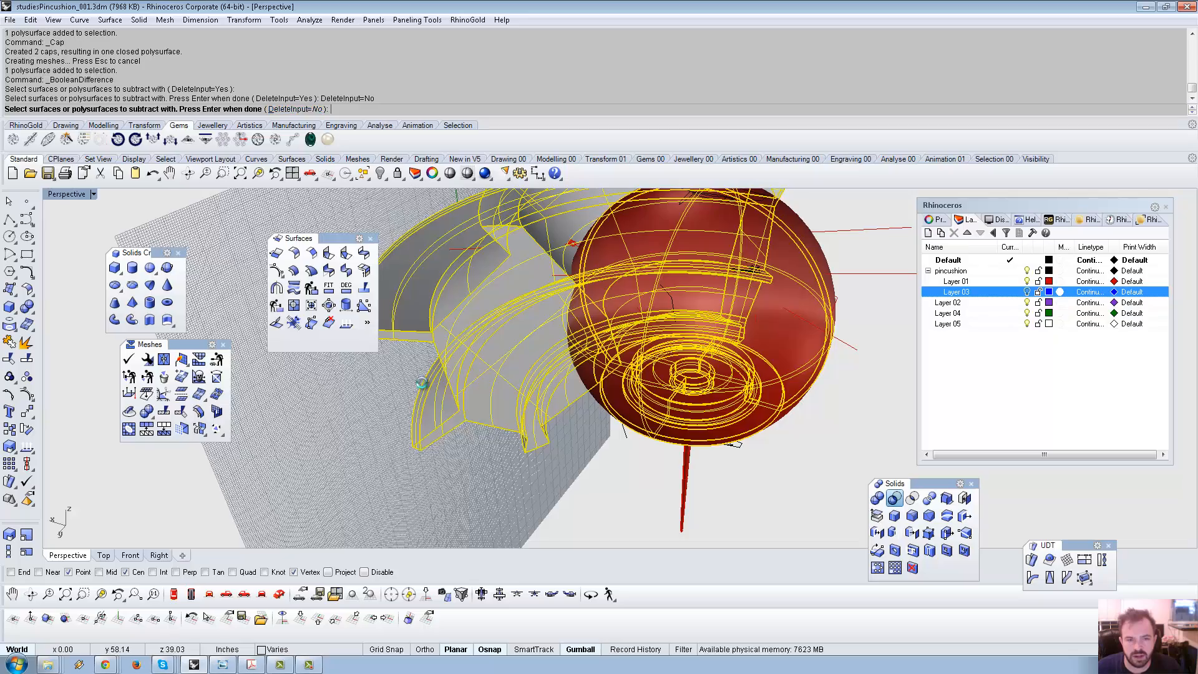
right_drag(372, 457, 577, 430)
Hide the gray platform solid and select the objects inside the cut sphere.
click(577, 423)
key(ctrl+h)
scroll(597, 372, up, 6)
right_drag(597, 372, 520, 417)
scroll(577, 388, down, 10)
right_drag(580, 387, 615, 392)
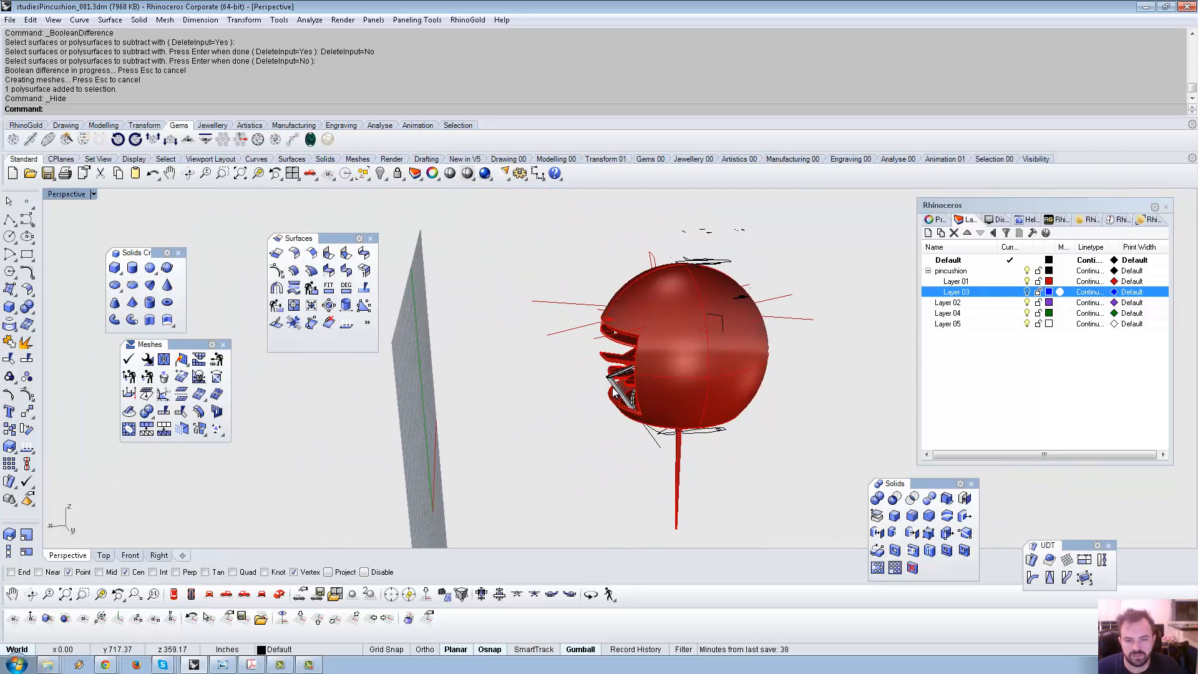
click(616, 391)
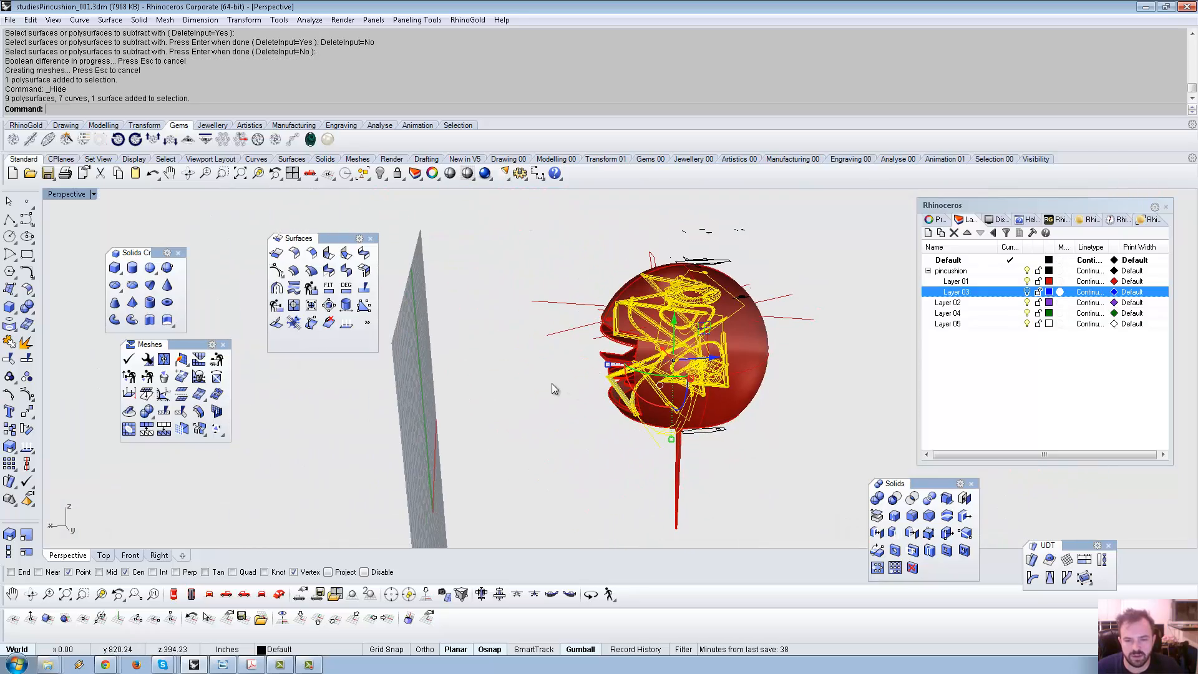
Cap the selected pieces, then repeat Cap on the interior group.
click(28, 310)
click(133, 314)
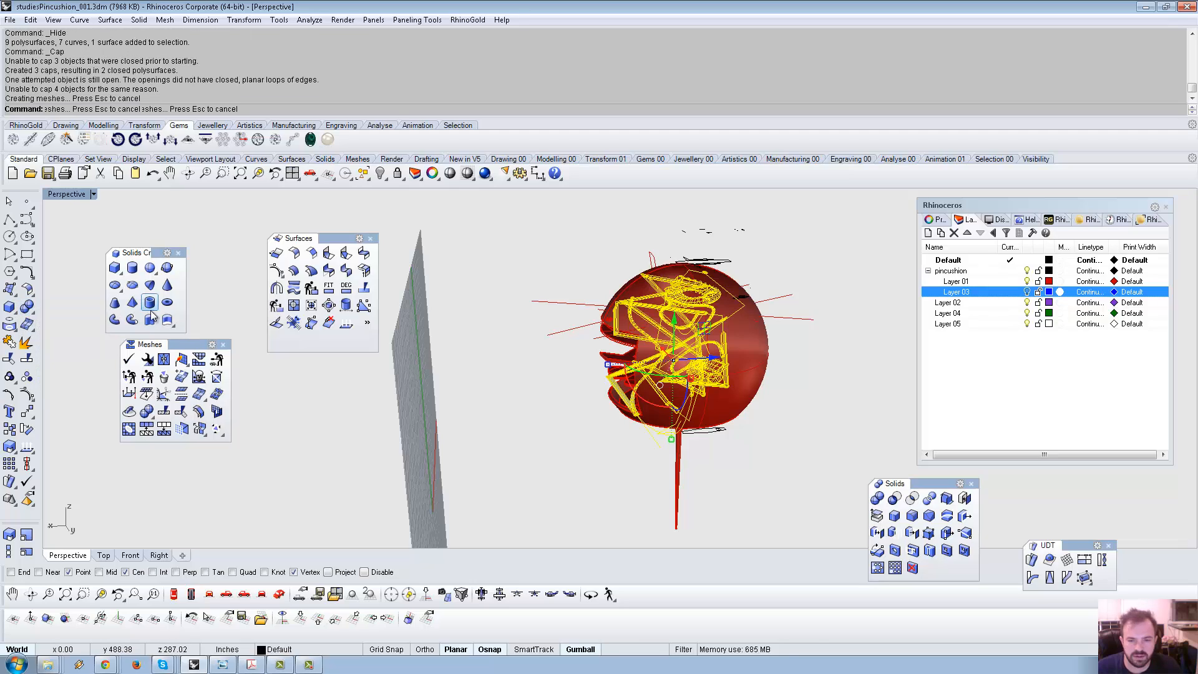
scroll(581, 362, up, 6)
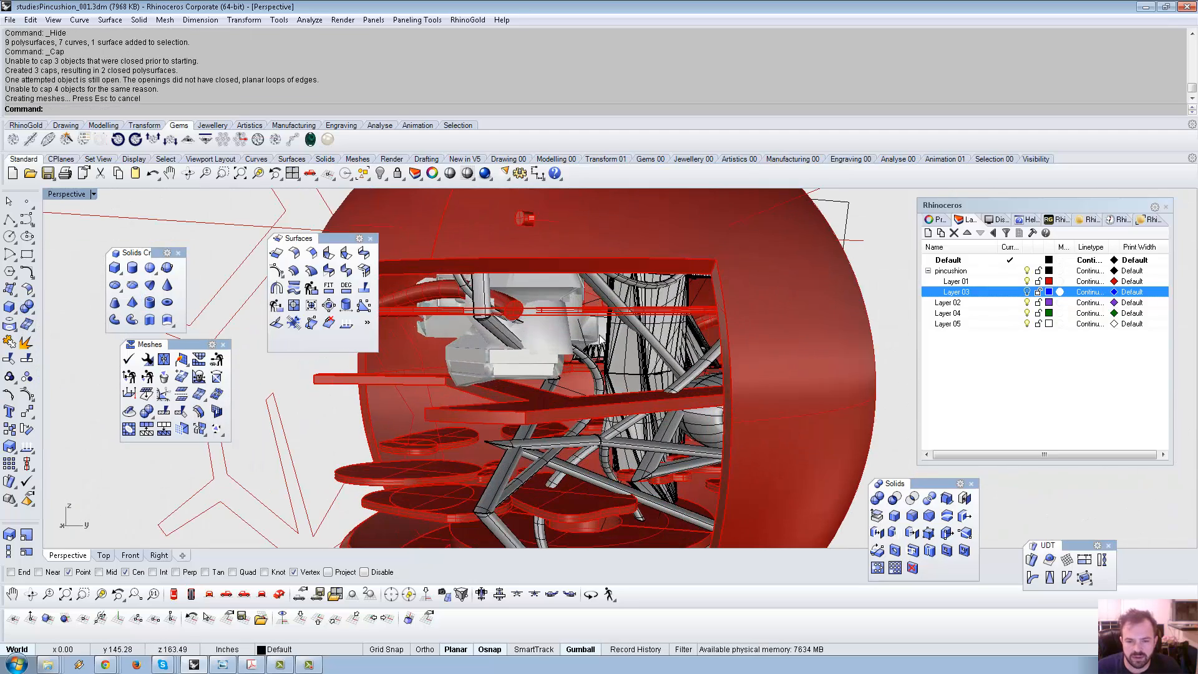
click(615, 347)
right_click(612, 343)
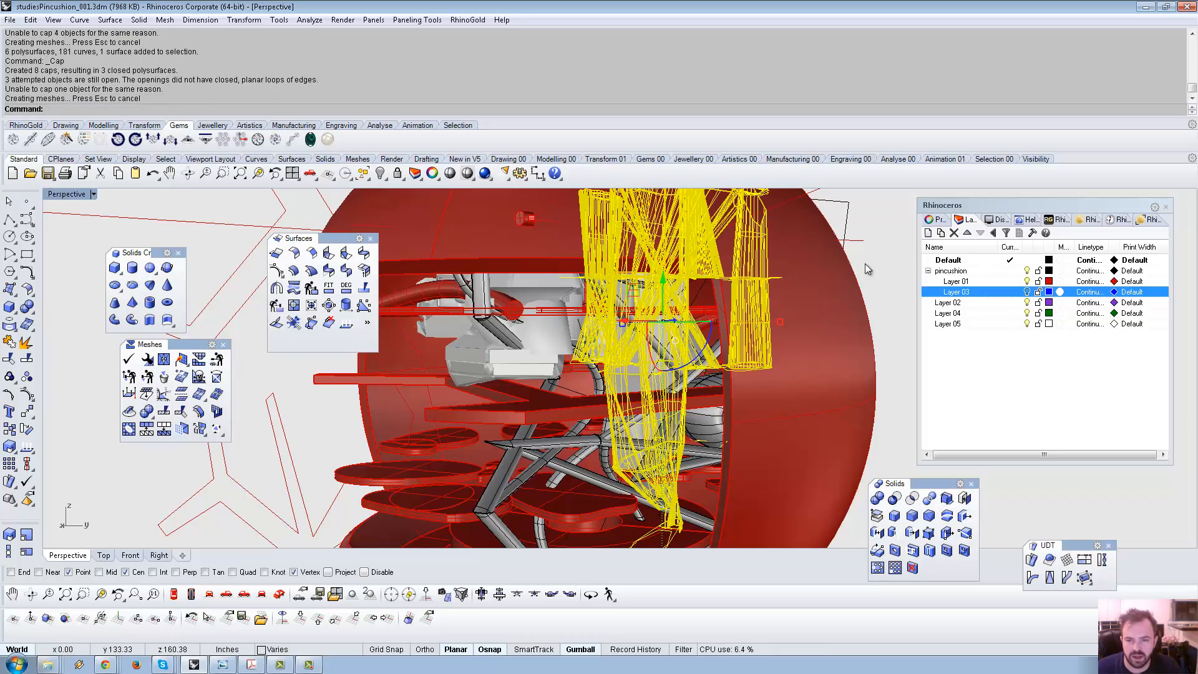
scroll(865, 263, down, 5)
Show the hidden platform solid and hide the red outer sphere.
right_drag(818, 295, 563, 320)
scroll(534, 374, down, 6)
click(381, 174)
scroll(678, 310, up, 5)
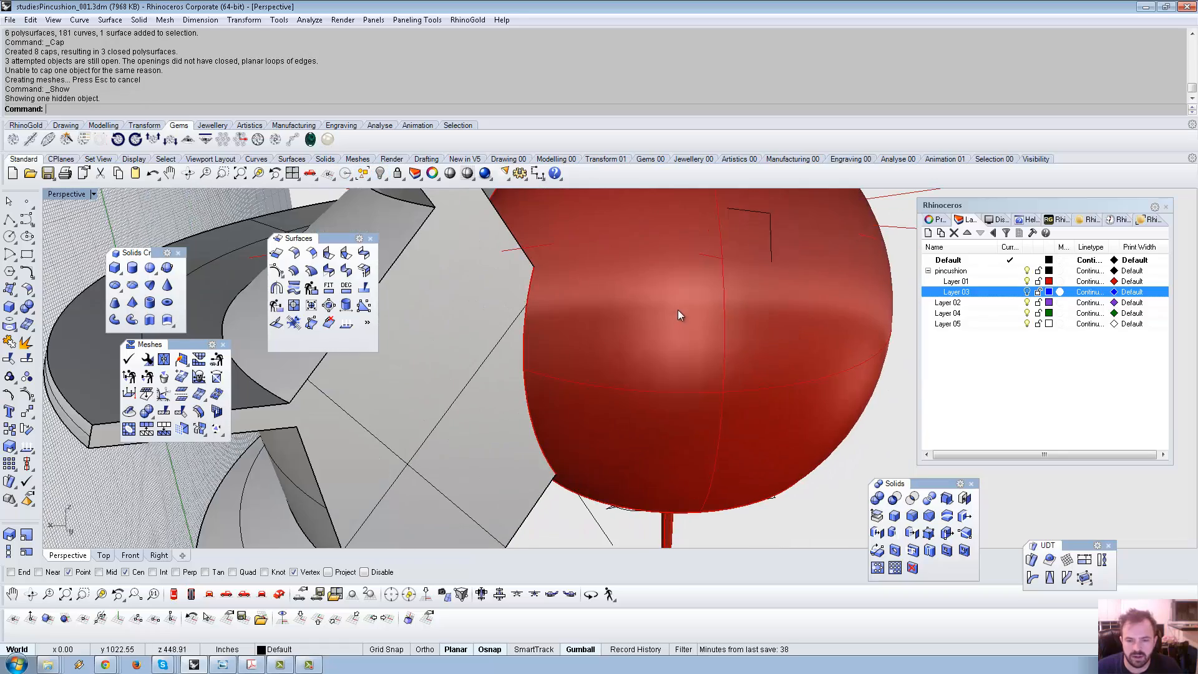
click(689, 319)
key(ctrl+h)
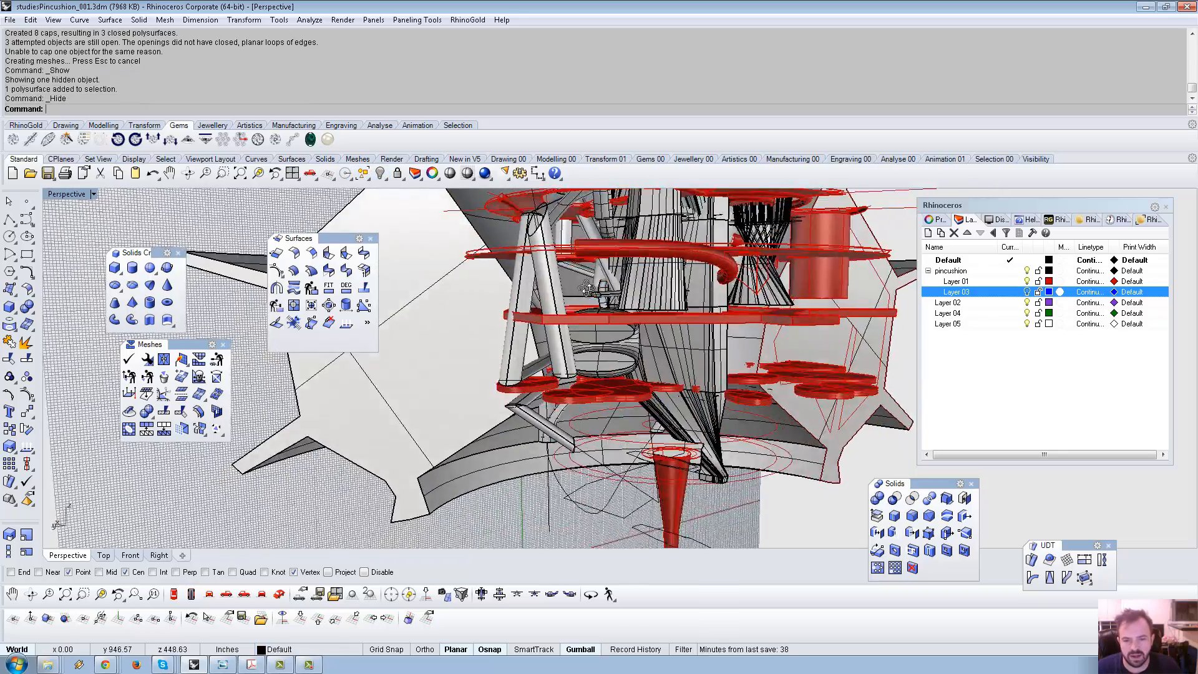
Select the inner platform geometry together with the red plate.
scroll(522, 305, down, 6)
right_drag(586, 289, 575, 377)
scroll(629, 293, up, 5)
click(629, 293)
scroll(639, 380, up, 2)
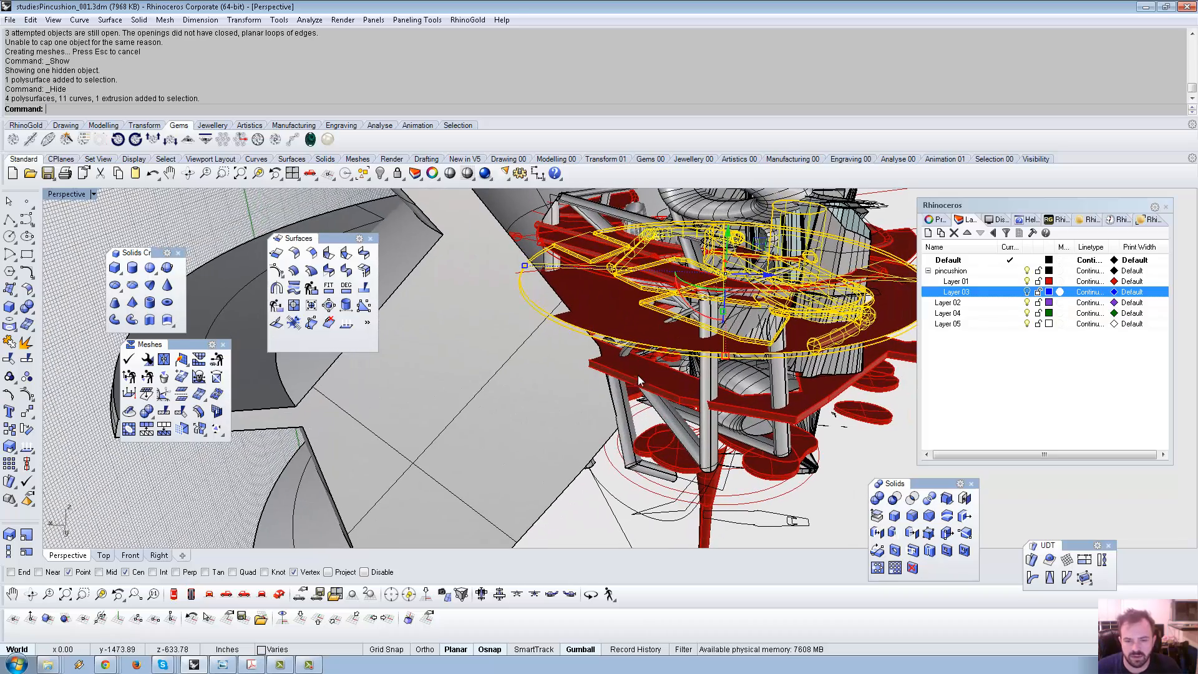
shift+click(639, 379)
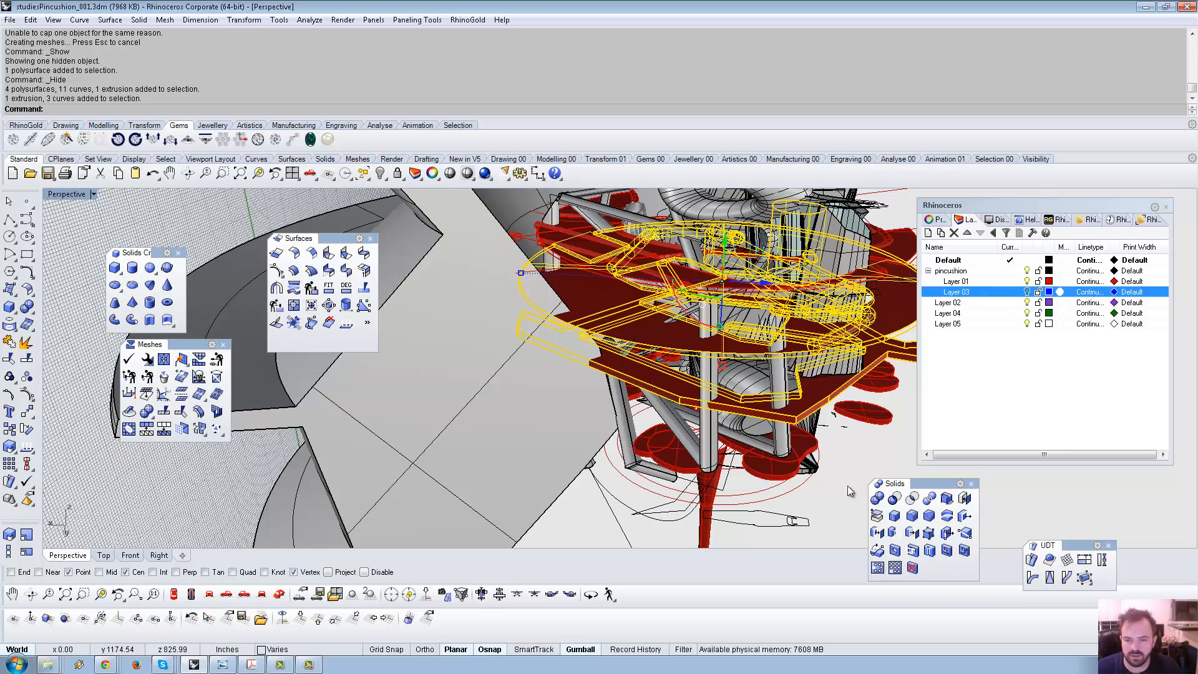
Try a Boolean Difference using the grey shell as cutter and dismiss the failure message.
click(894, 498)
click(514, 403)
key(Return)
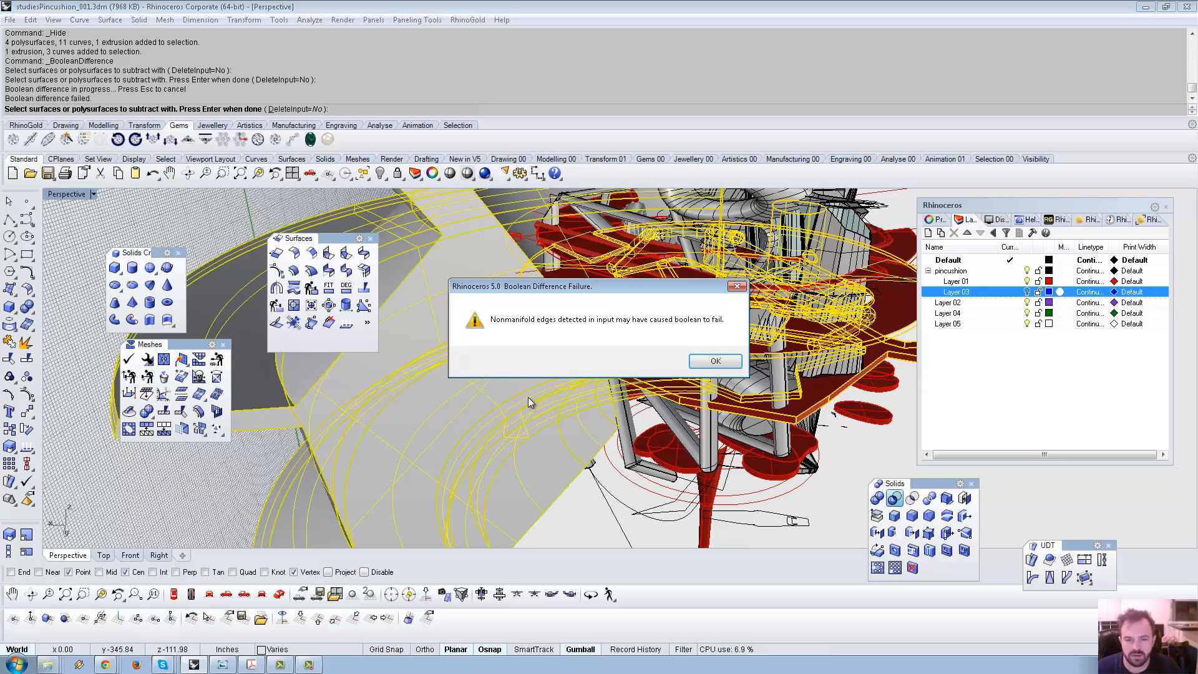
click(719, 365)
right_drag(667, 367, 529, 391)
scroll(533, 380, down, 4)
Retry subtracting the curved shell from the pincushion platforms twice; it fails again.
click(529, 391)
click(653, 407)
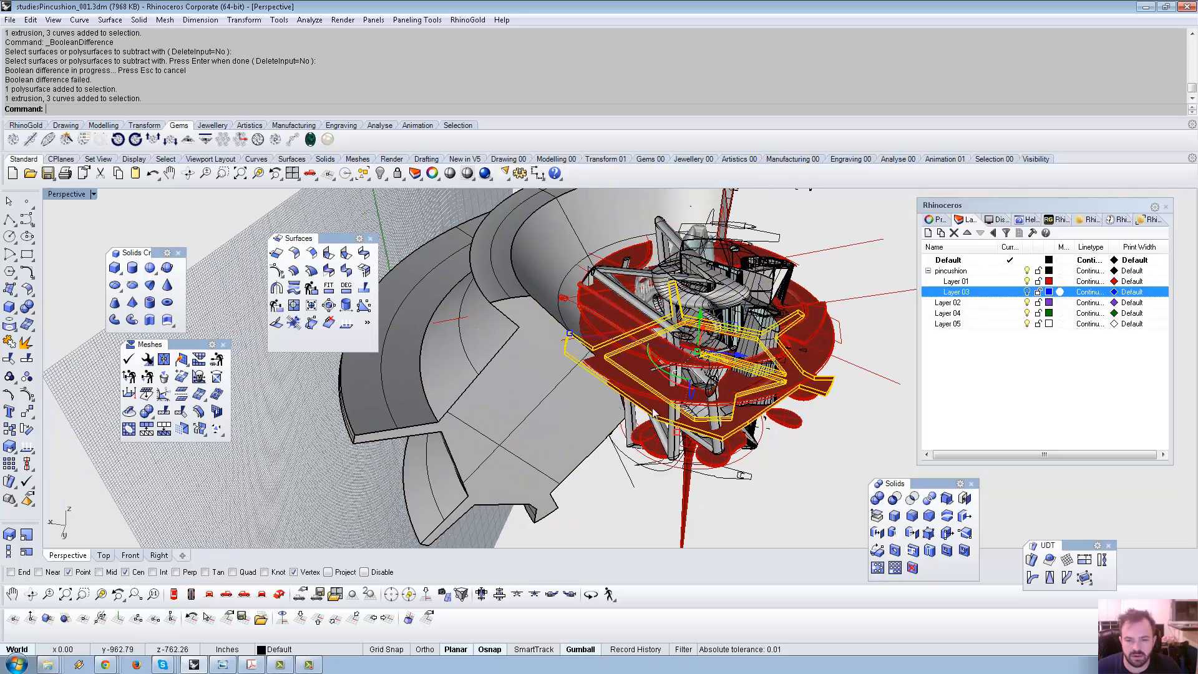
key(Return)
click(548, 406)
key(Return)
right_drag(543, 397, 595, 379)
key(Return)
click(500, 377)
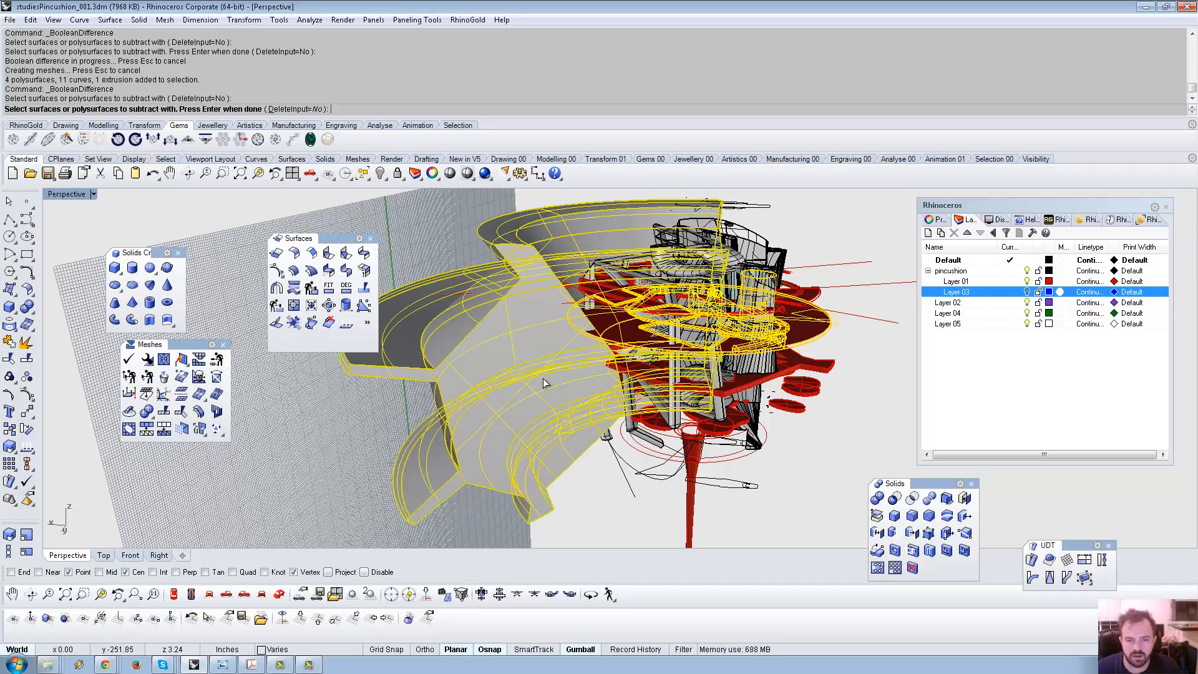
key(Return)
click(722, 363)
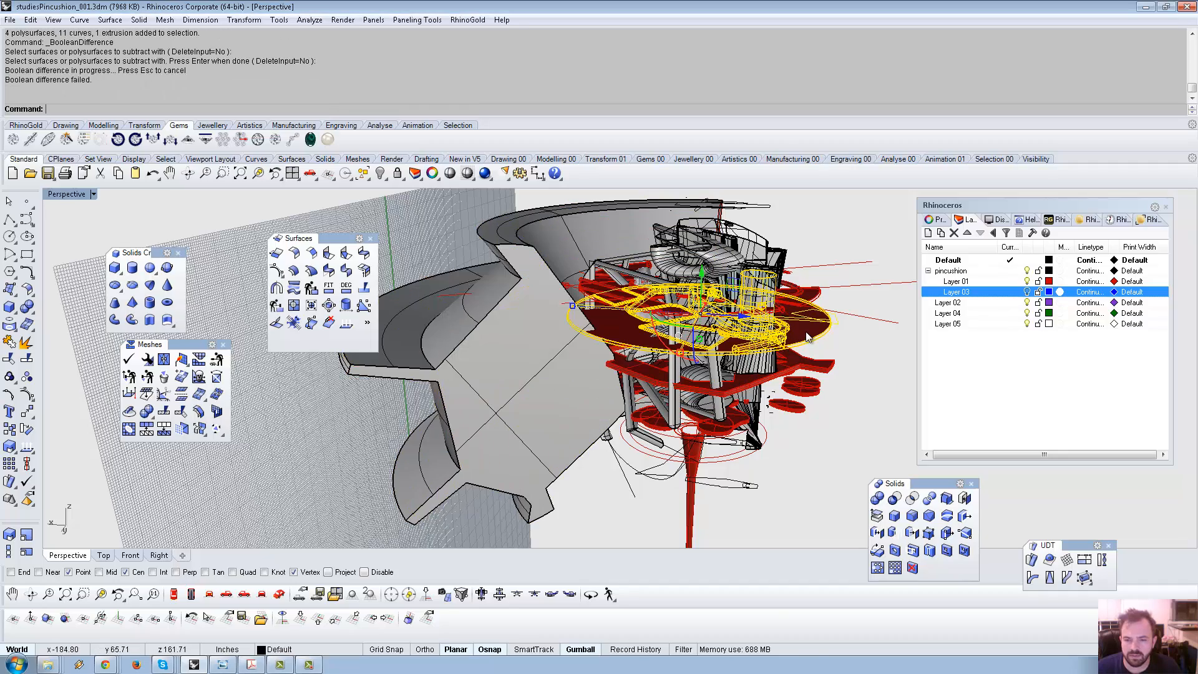
Cap the open ends of the pincushion platform objects.
right_drag(631, 372, 628, 411)
click(605, 498)
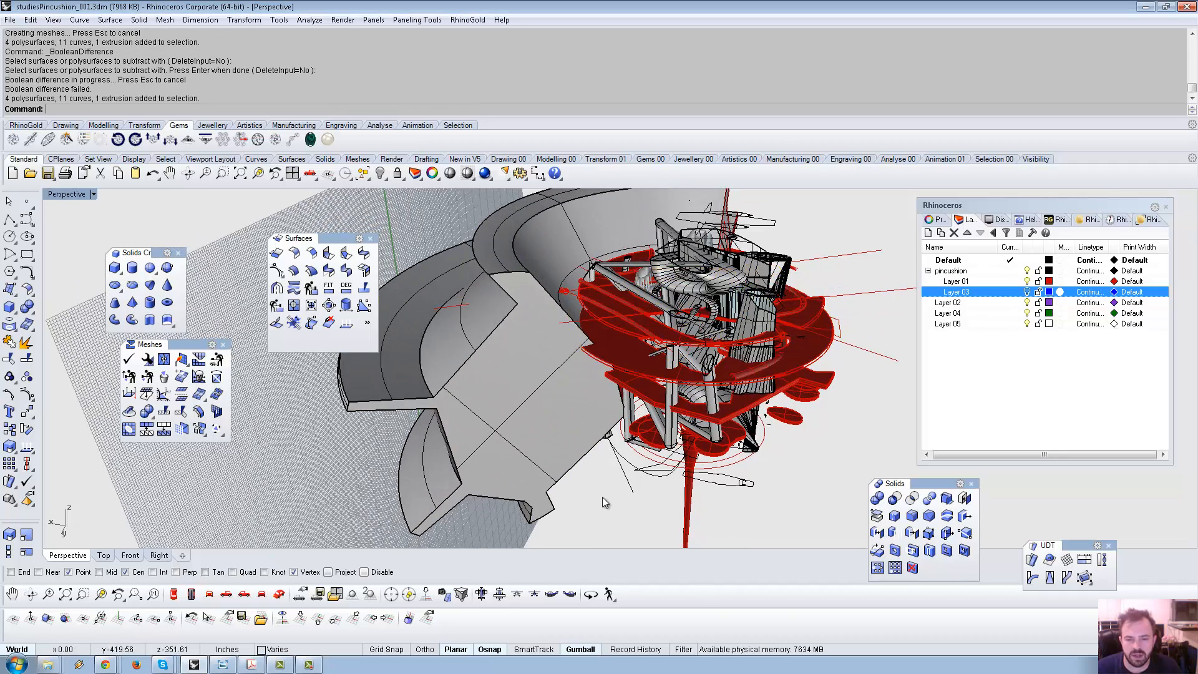
click(616, 353)
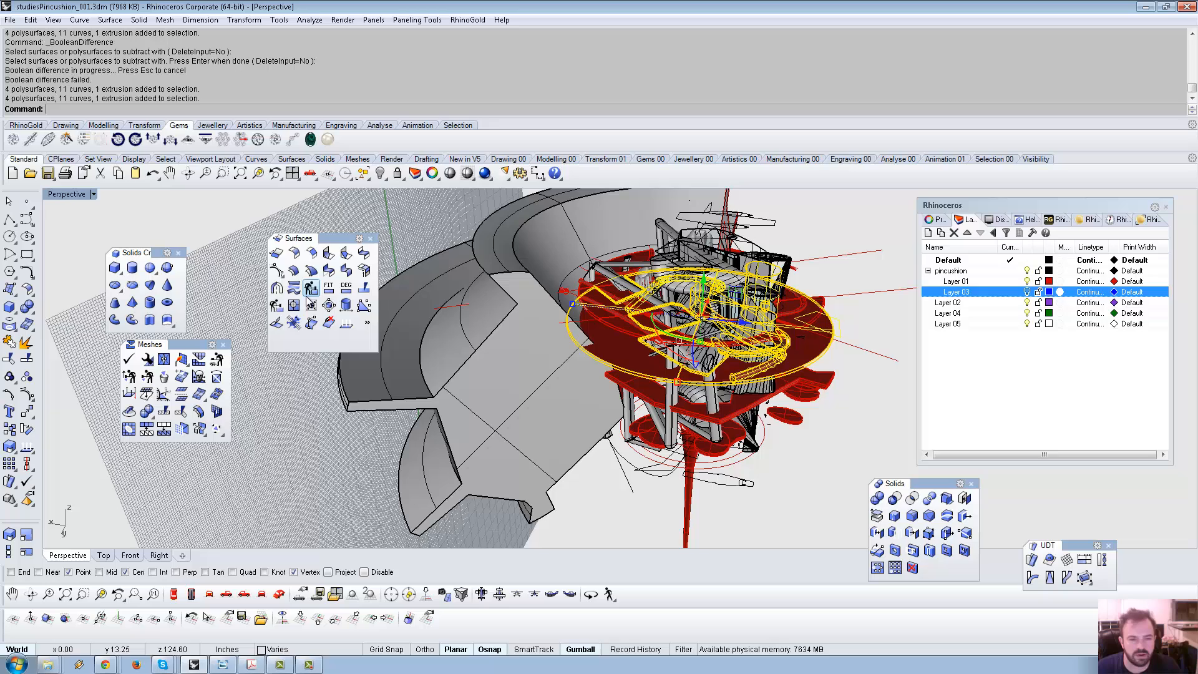
click(31, 312)
click(138, 314)
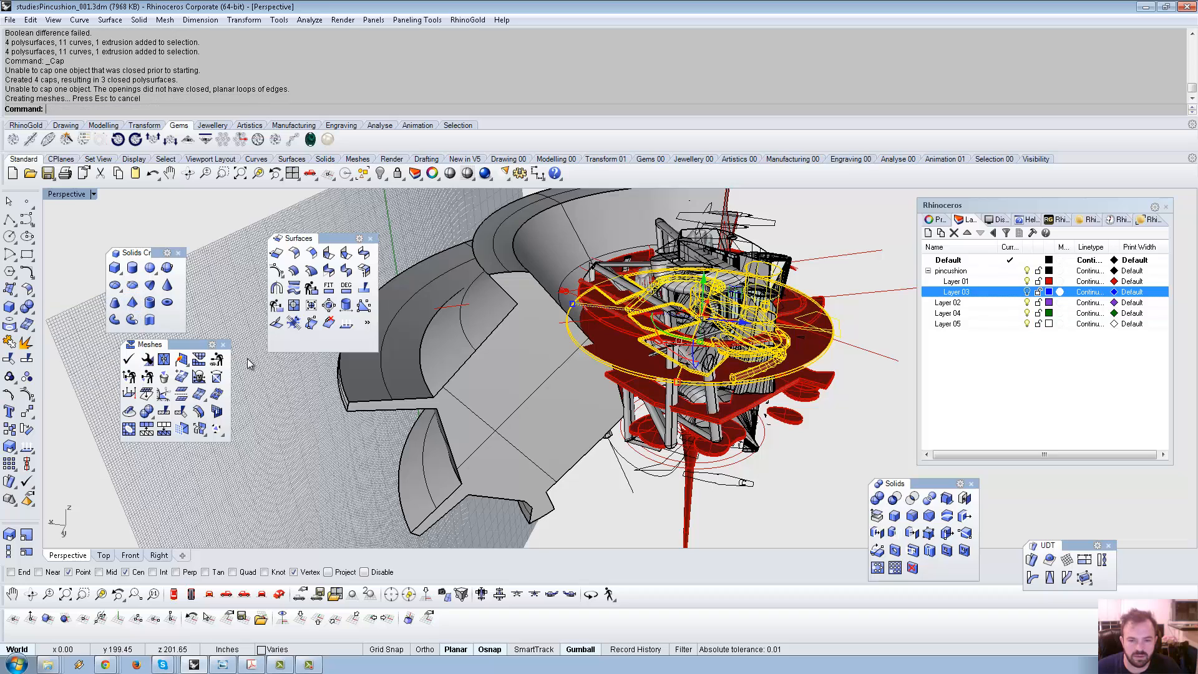
Retry subtracting the curved wall from the capped platforms, dismiss the failure, and clear the selection.
click(604, 348)
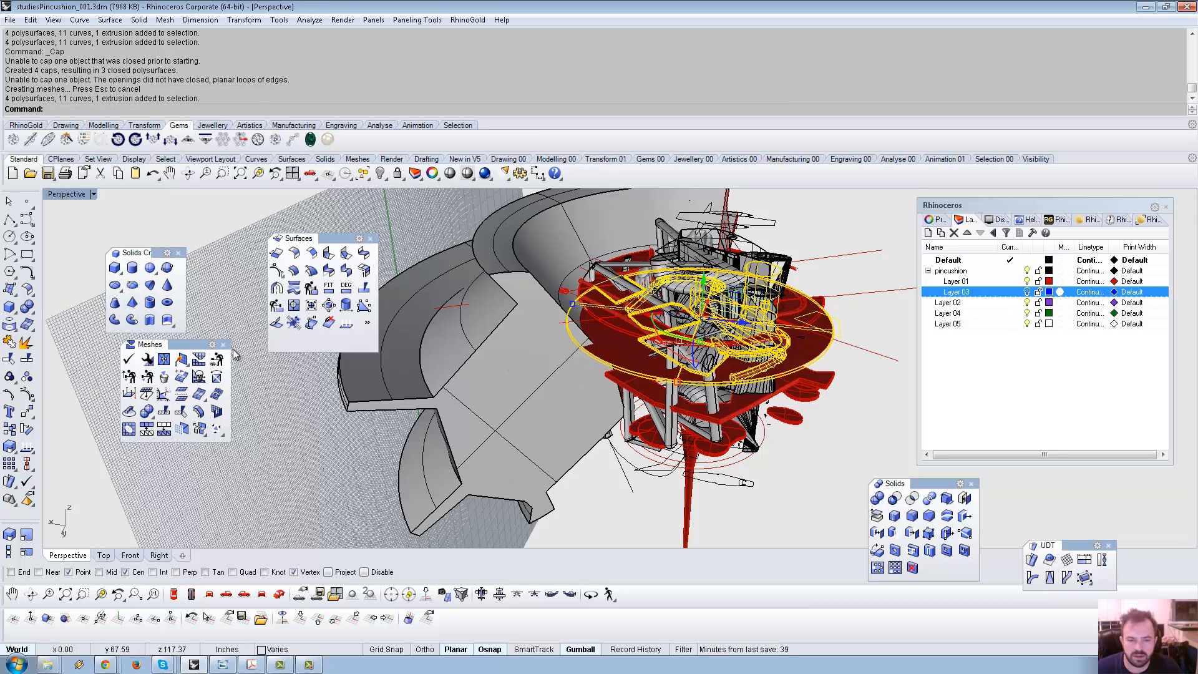
click(896, 497)
click(519, 400)
key(Return)
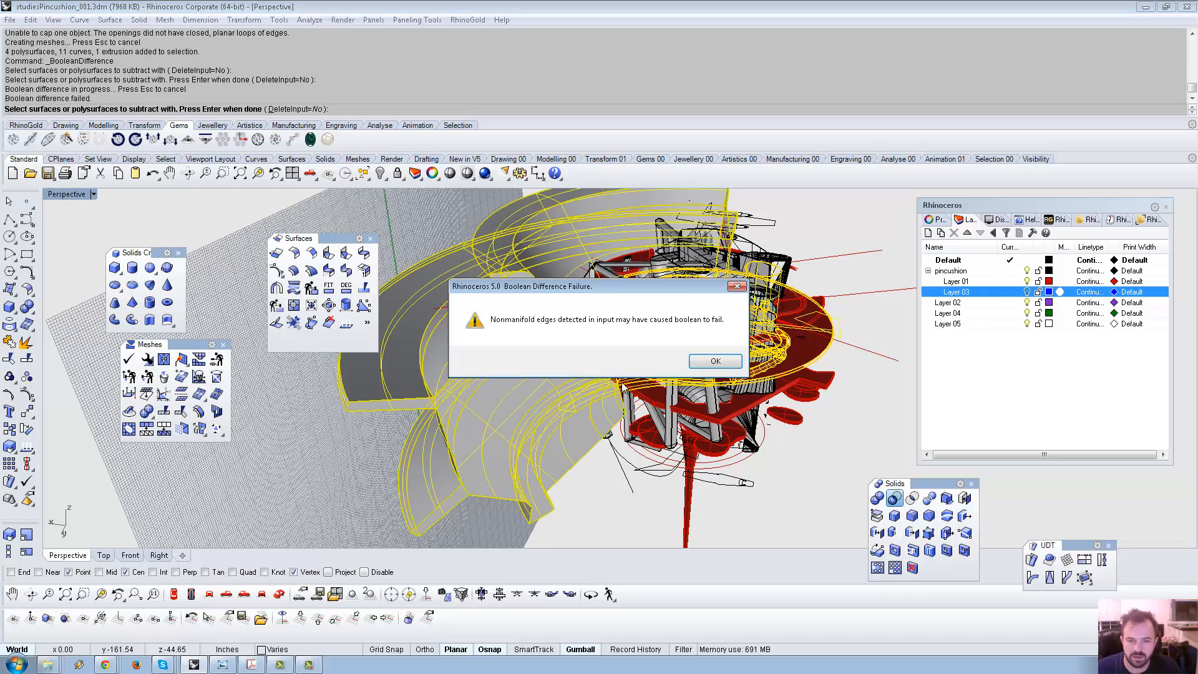
click(722, 370)
mouse_move(604, 413)
right_down()
mouse_move(592, 359)
mouse_move(590, 399)
right_up()
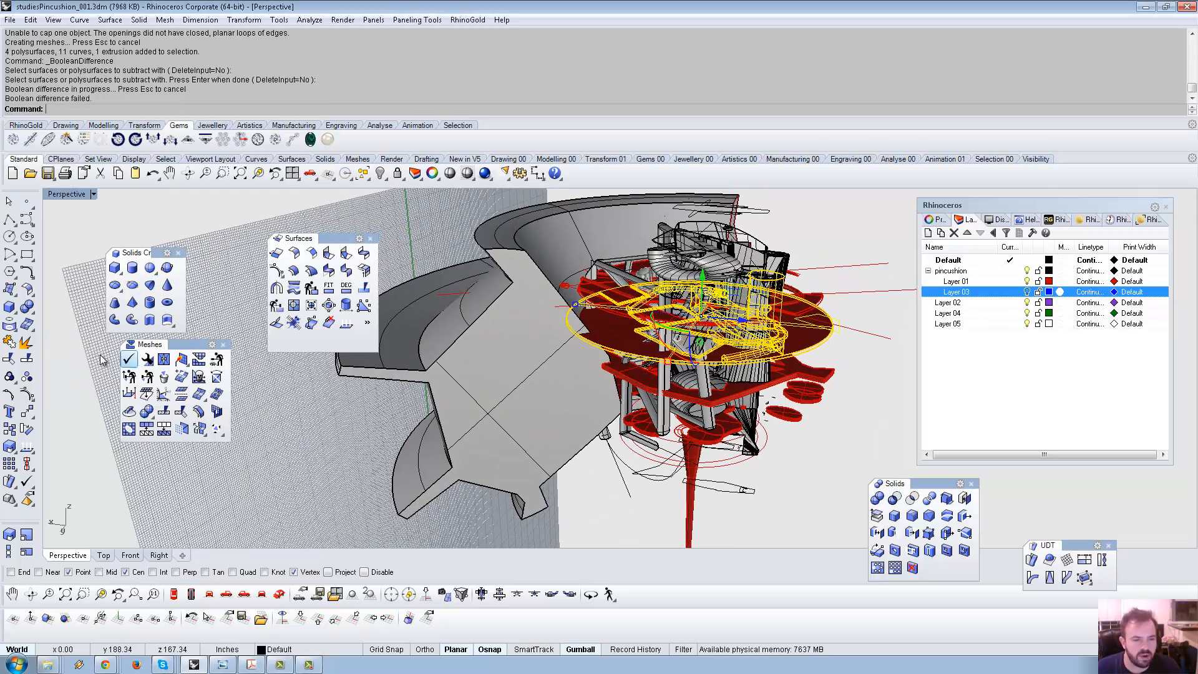
key(Escape)
Trim the red platform surfaces beyond the curved wall, undoing the last trim.
click(11, 359)
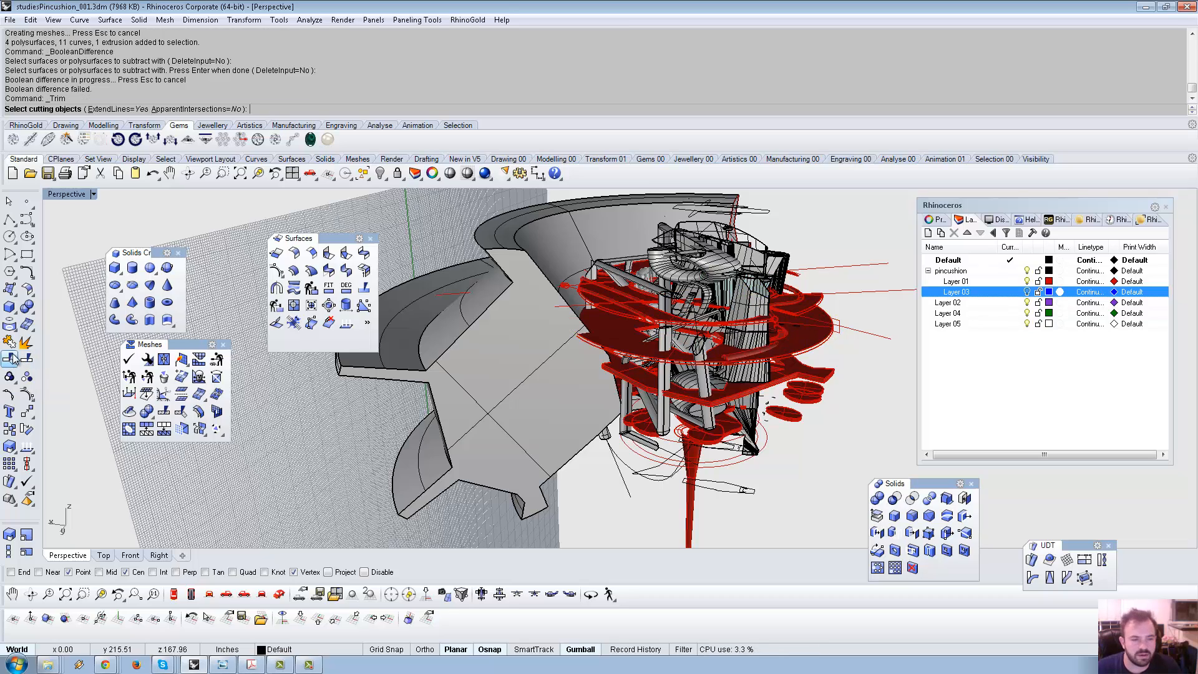
click(545, 357)
key(Return)
scroll(617, 390, up, 5)
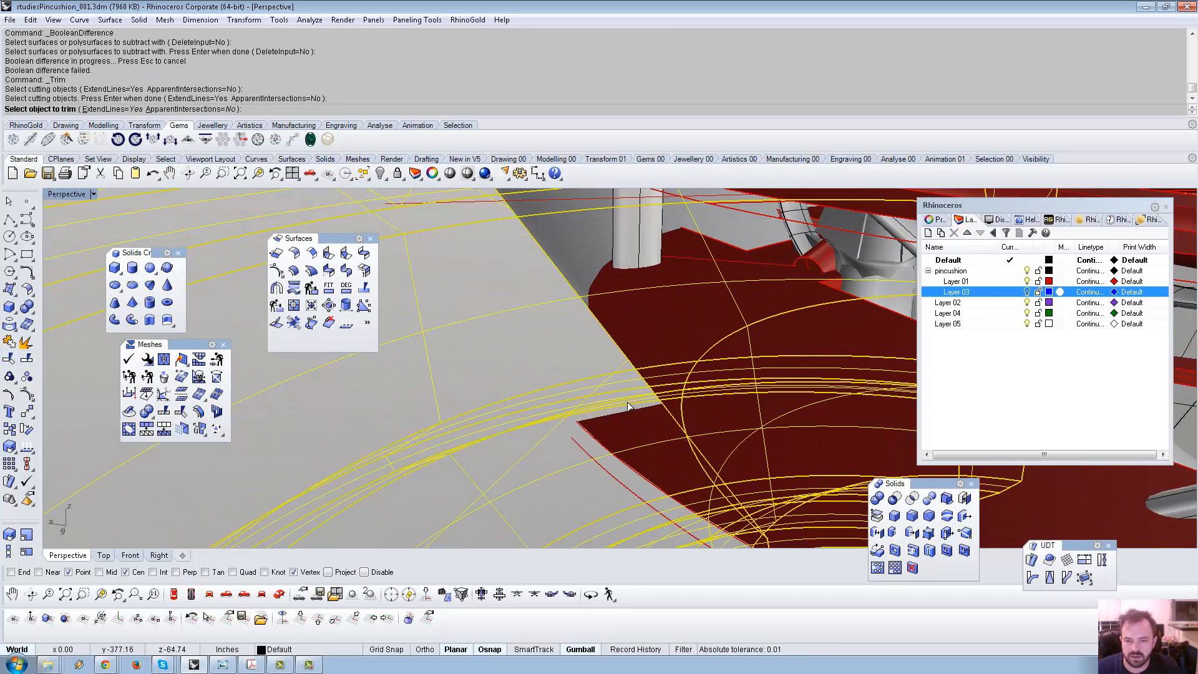
click(619, 392)
click(619, 388)
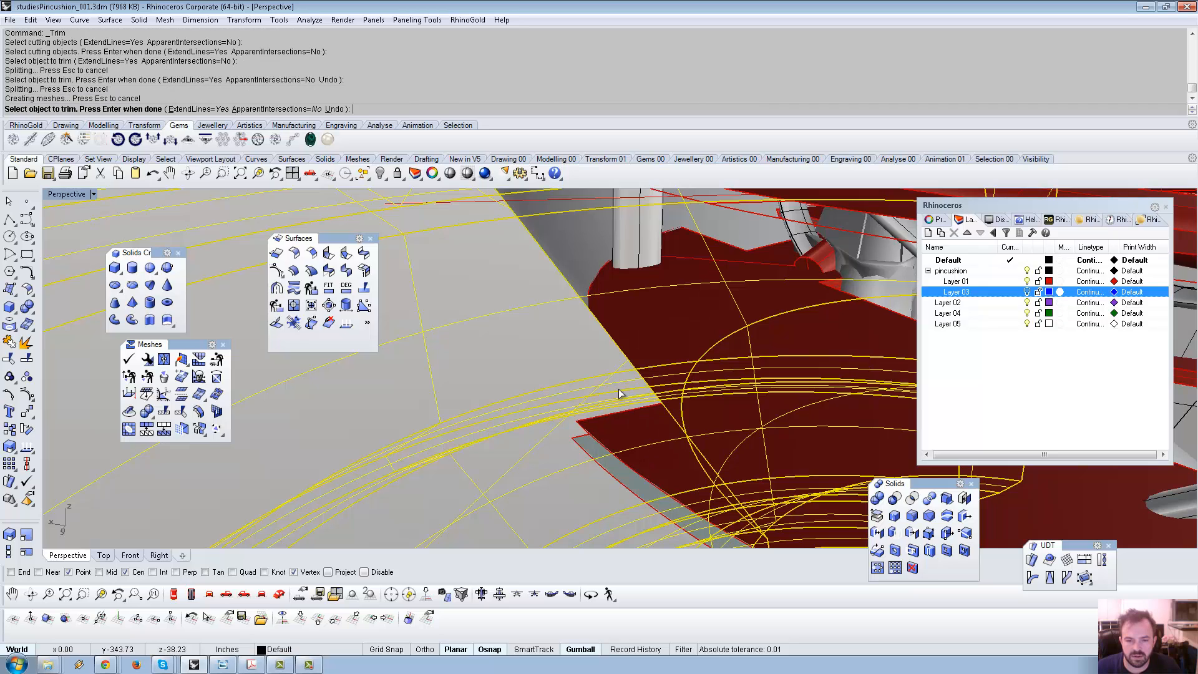
click(577, 432)
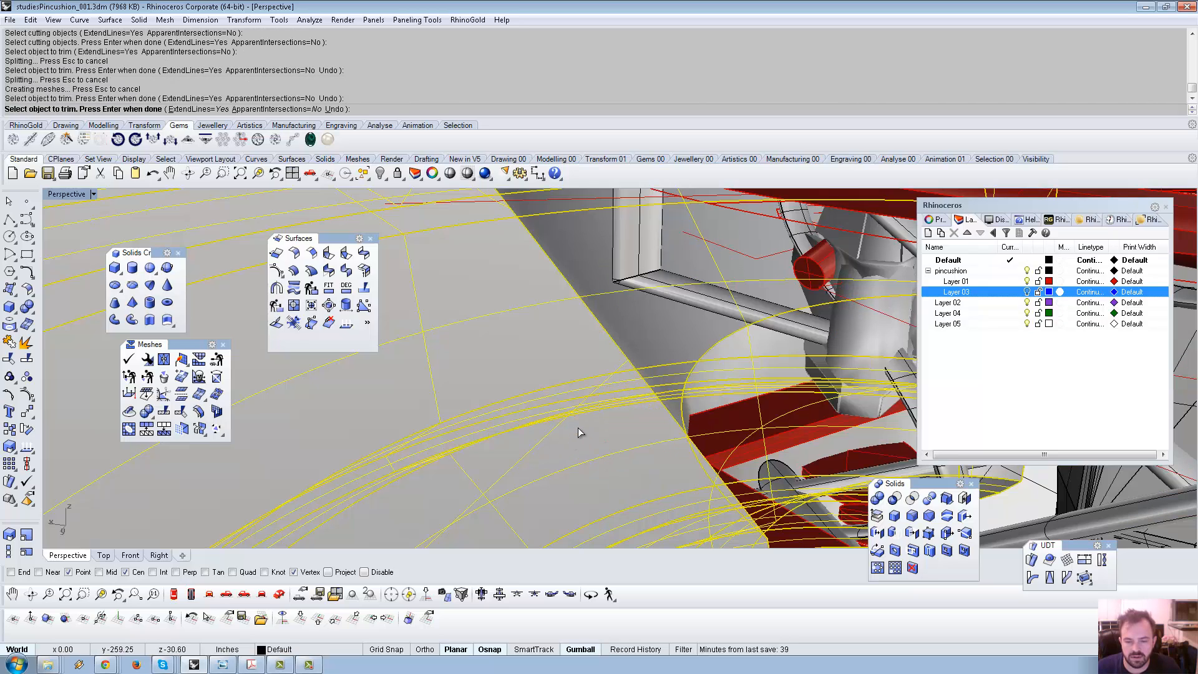
key(ctrl+z)
End trimming, hide the grey polysurface, then show all hidden objects again.
scroll(574, 429, down, 6)
key(Return)
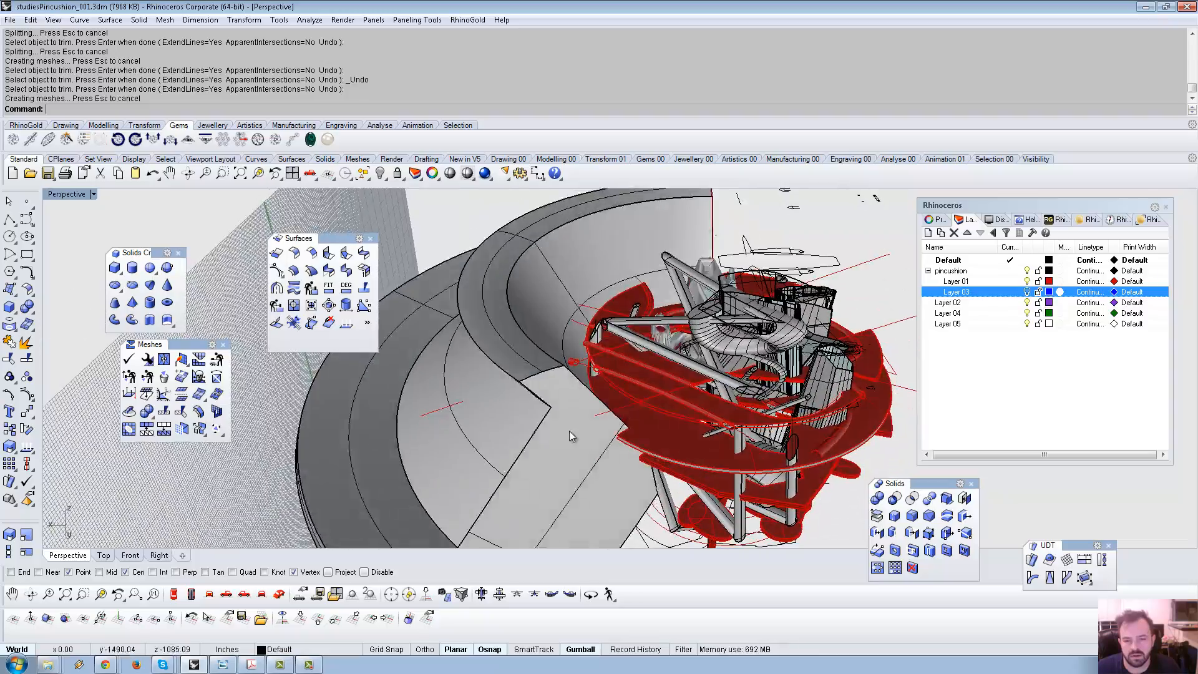
click(569, 431)
key(ctrl+h)
right_drag(563, 426, 512, 198)
scroll(549, 331, down, 5)
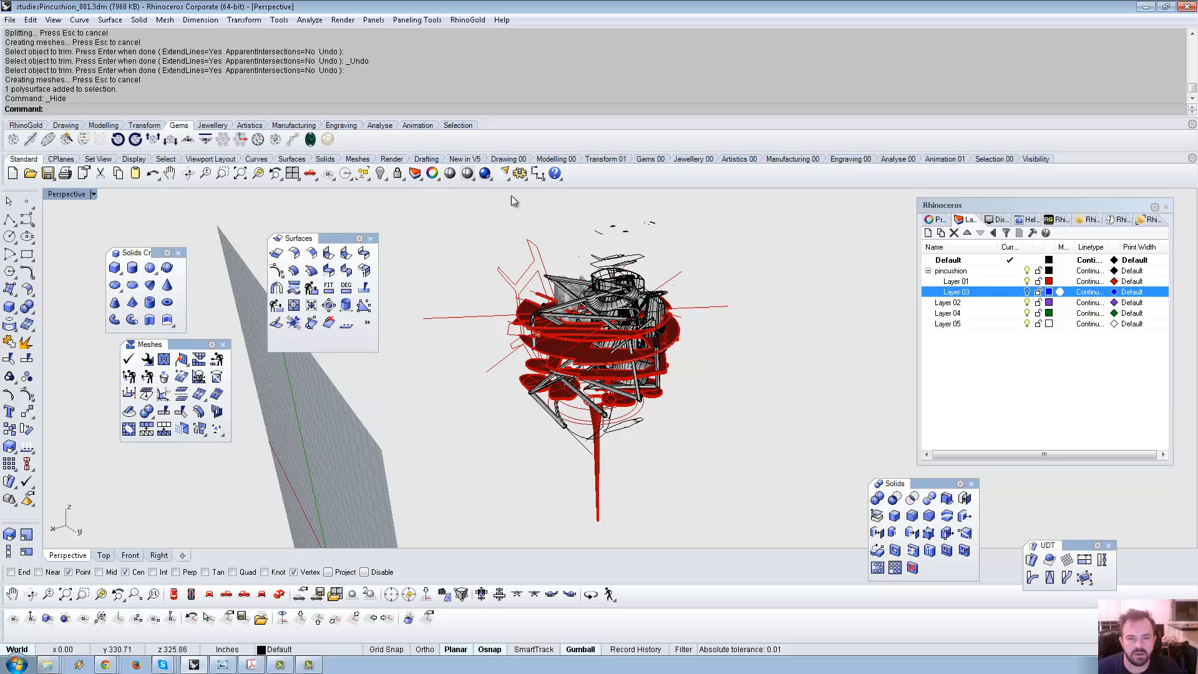
click(380, 173)
right_drag(428, 203, 444, 319)
Delete the curved grey wall.
click(480, 358)
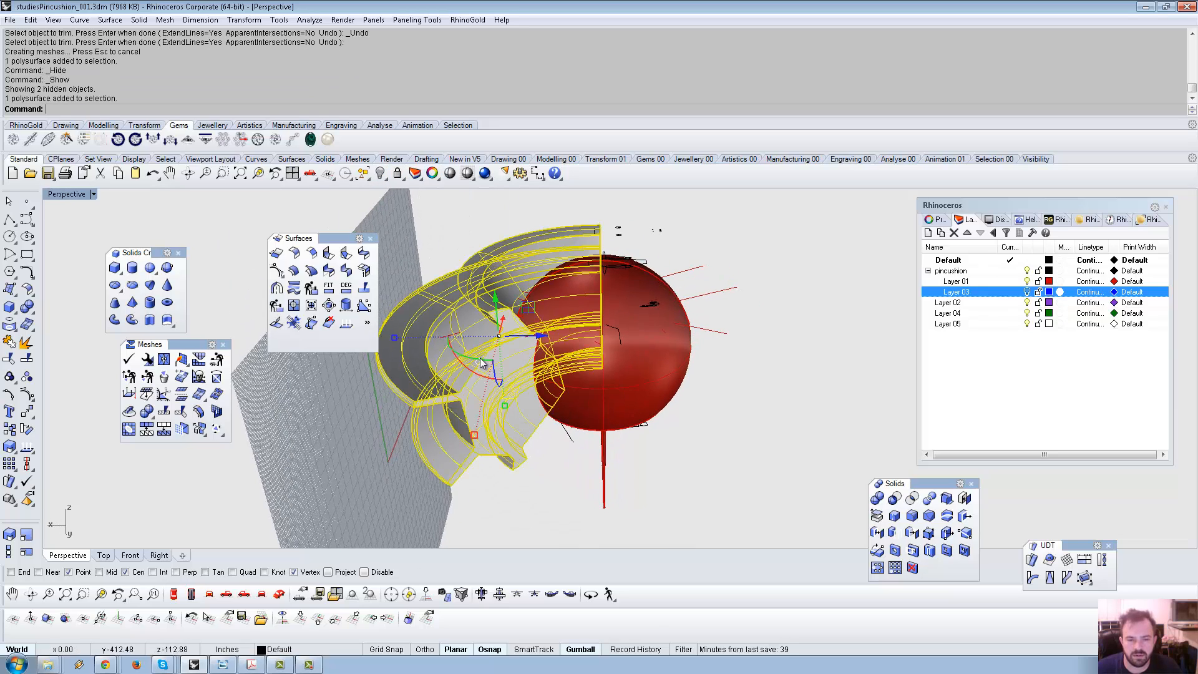
right_drag(480, 357, 530, 387)
key(Delete)
Rotate the red profile curve about the sphere's base on the World Top CPlane.
click(726, 407)
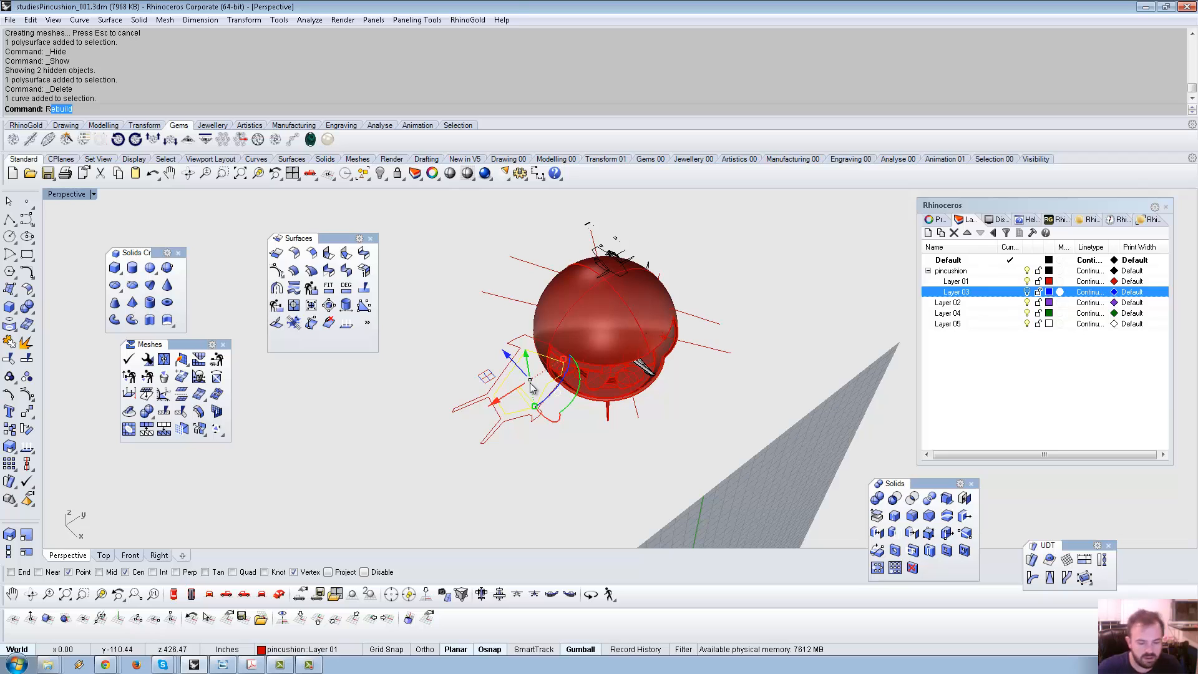
text(otate)
key(Return)
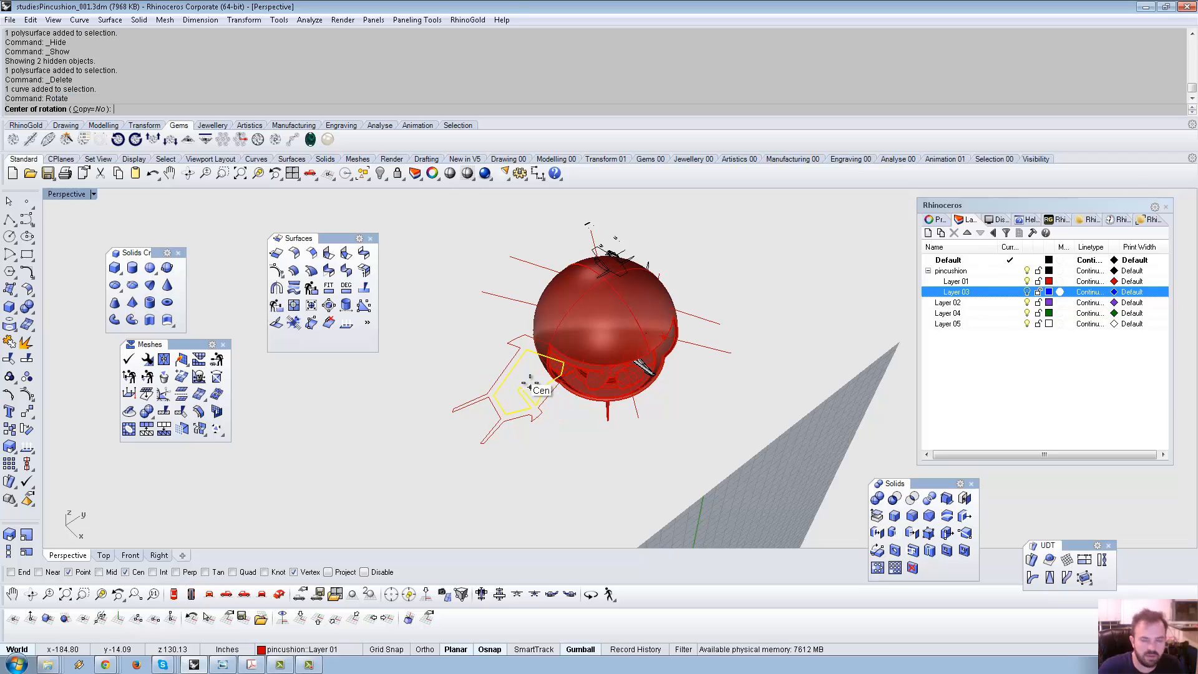
click(617, 428)
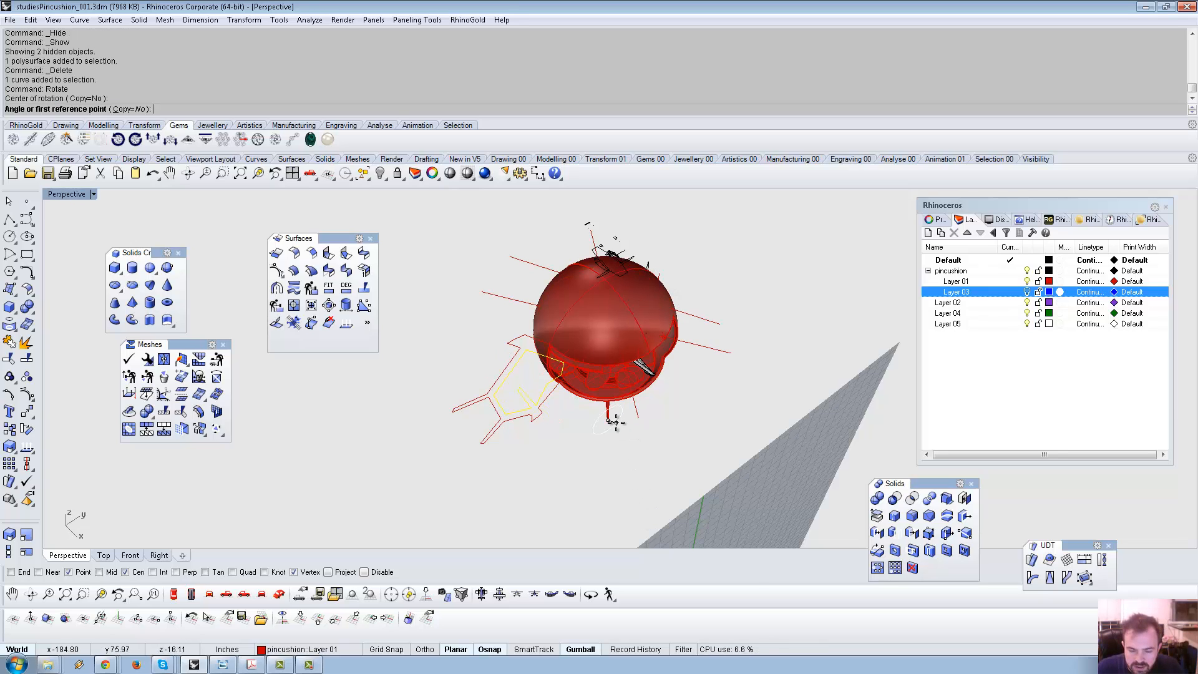
click(300, 618)
shift+click(789, 404)
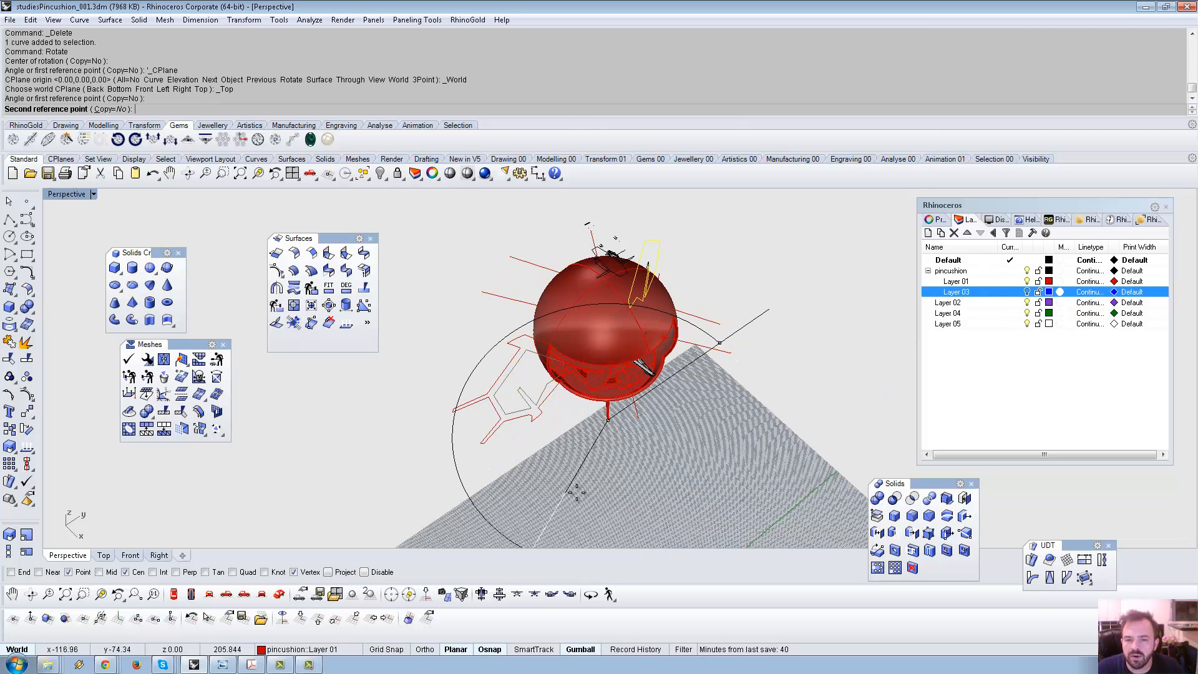
click(605, 489)
right_drag(604, 488, 157, 390)
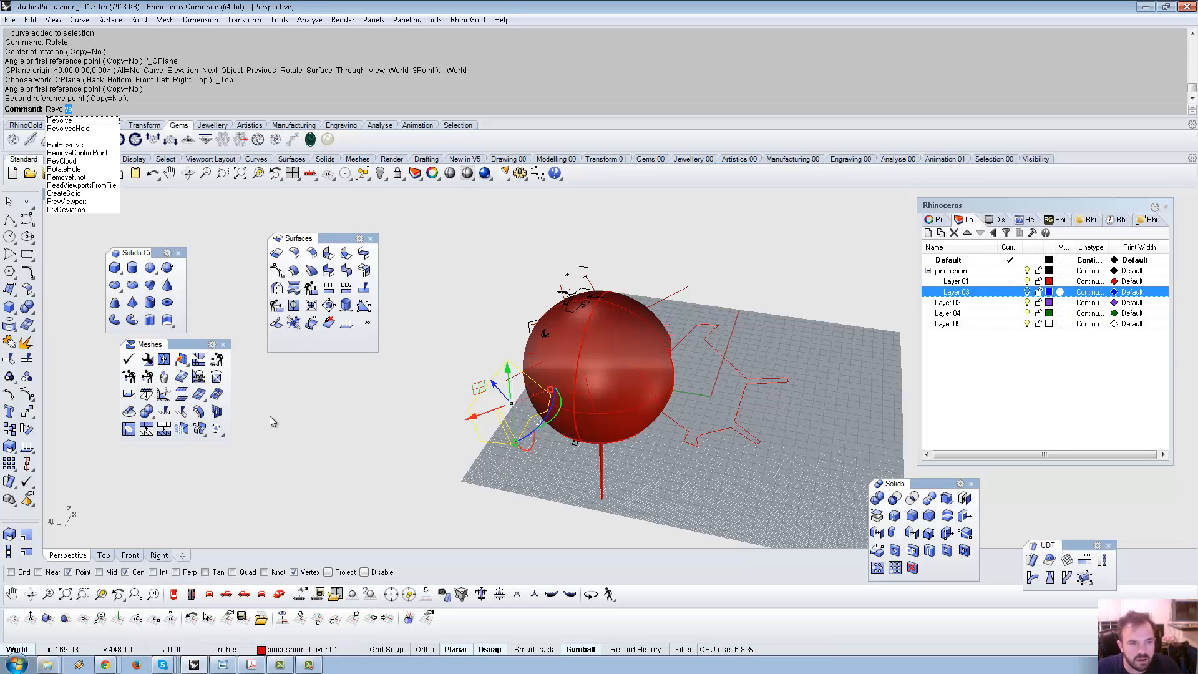
Revolve the profile curve 134.24° around a vertical axis rising from the stem base.
key(Return)
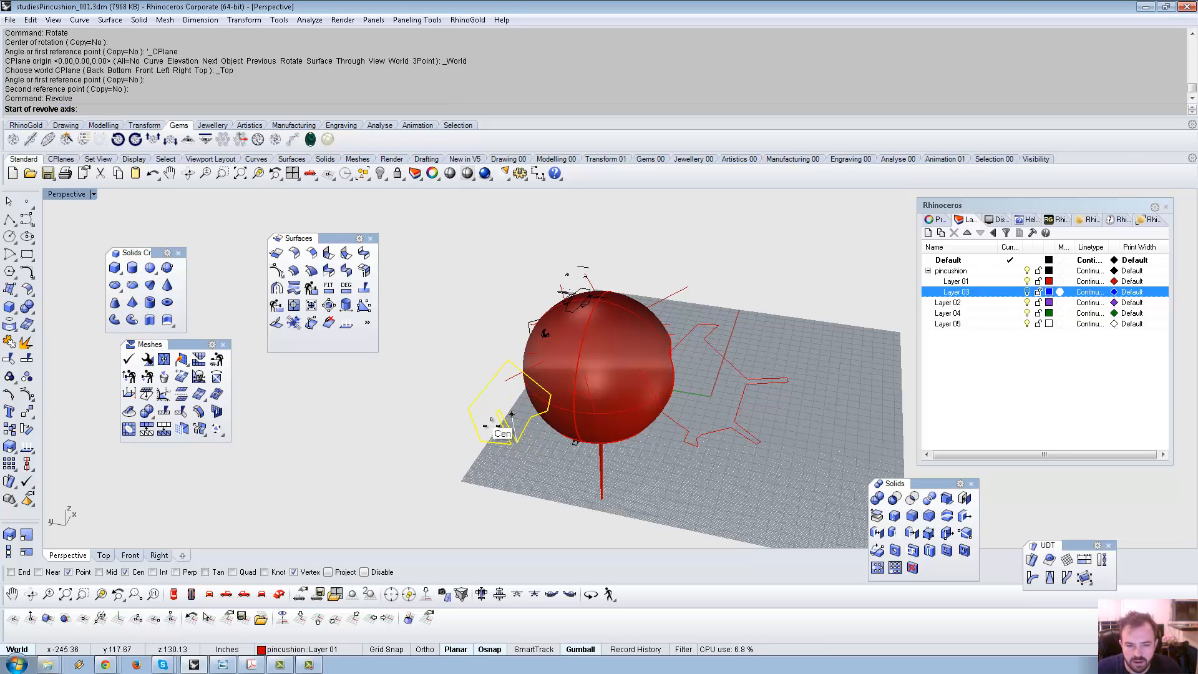
click(602, 498)
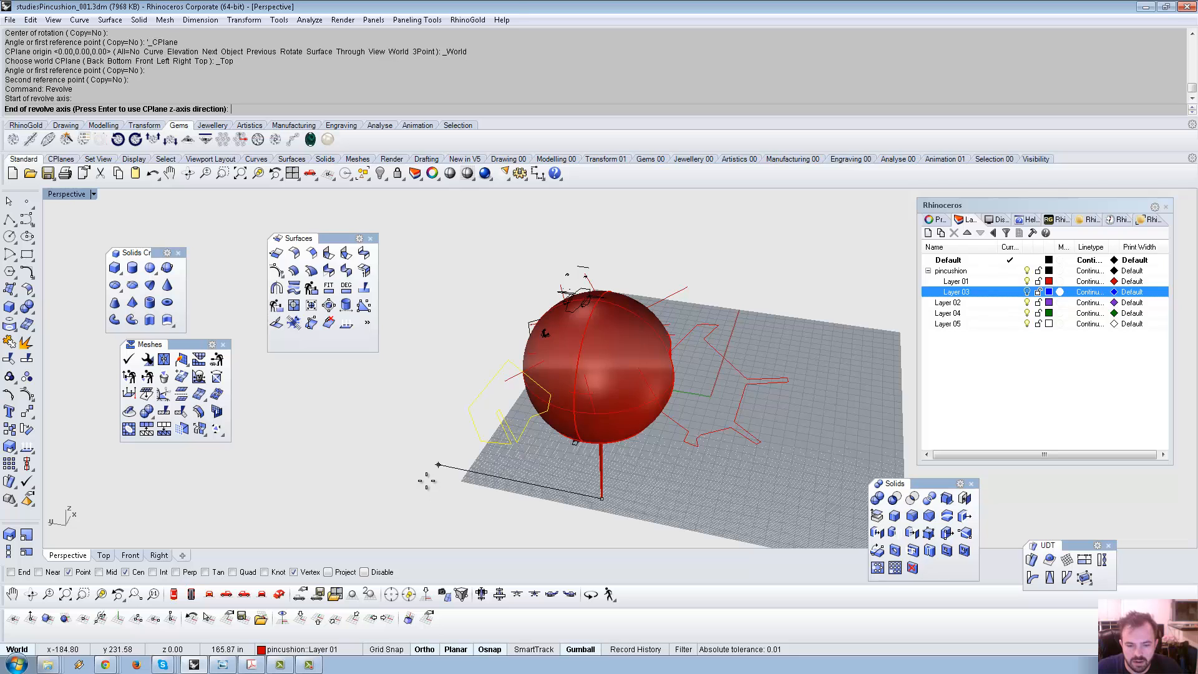
click(388, 618)
key(F8)
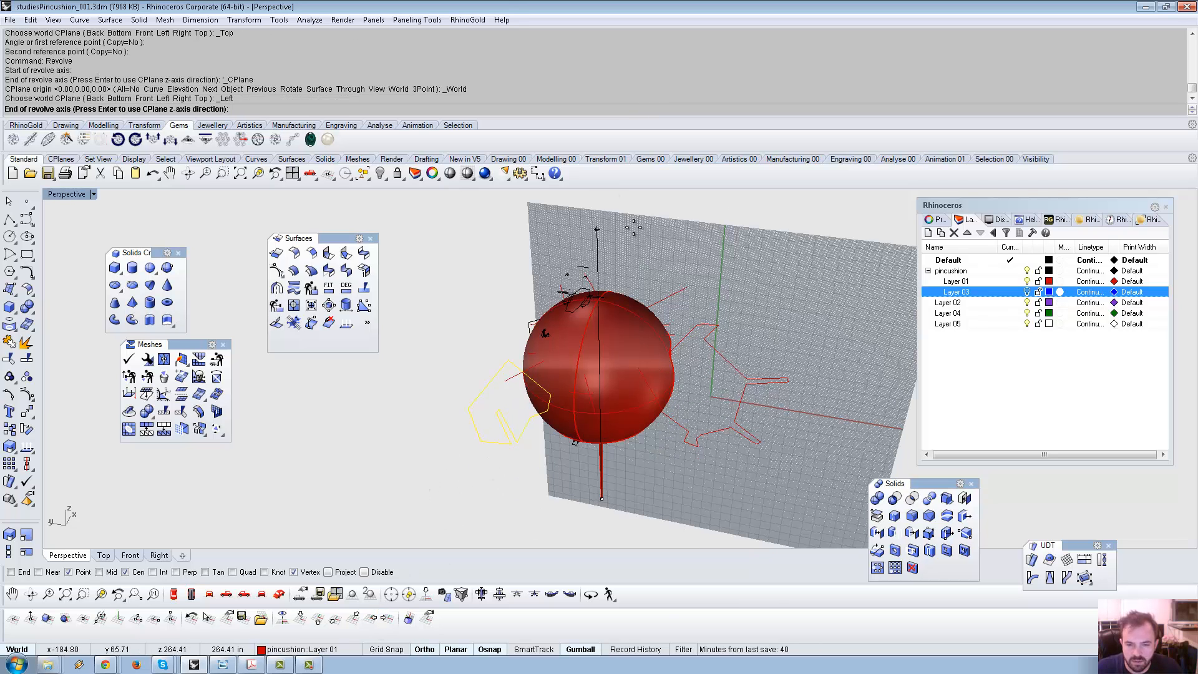
click(597, 212)
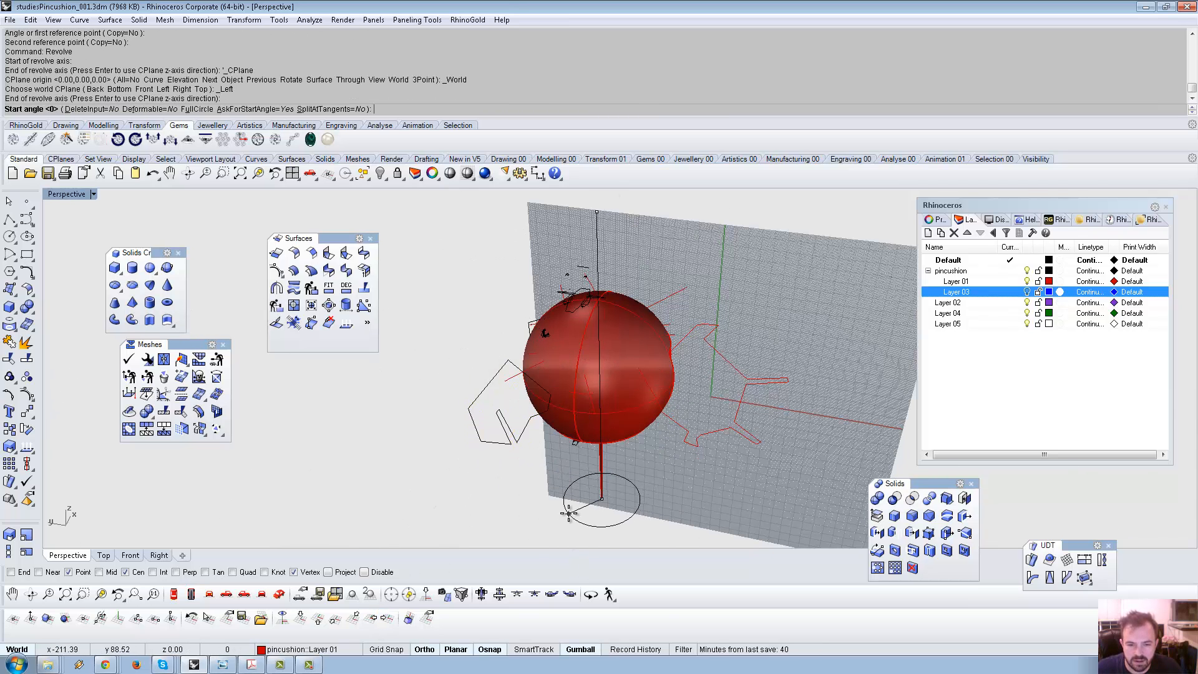
click(568, 513)
key(F8)
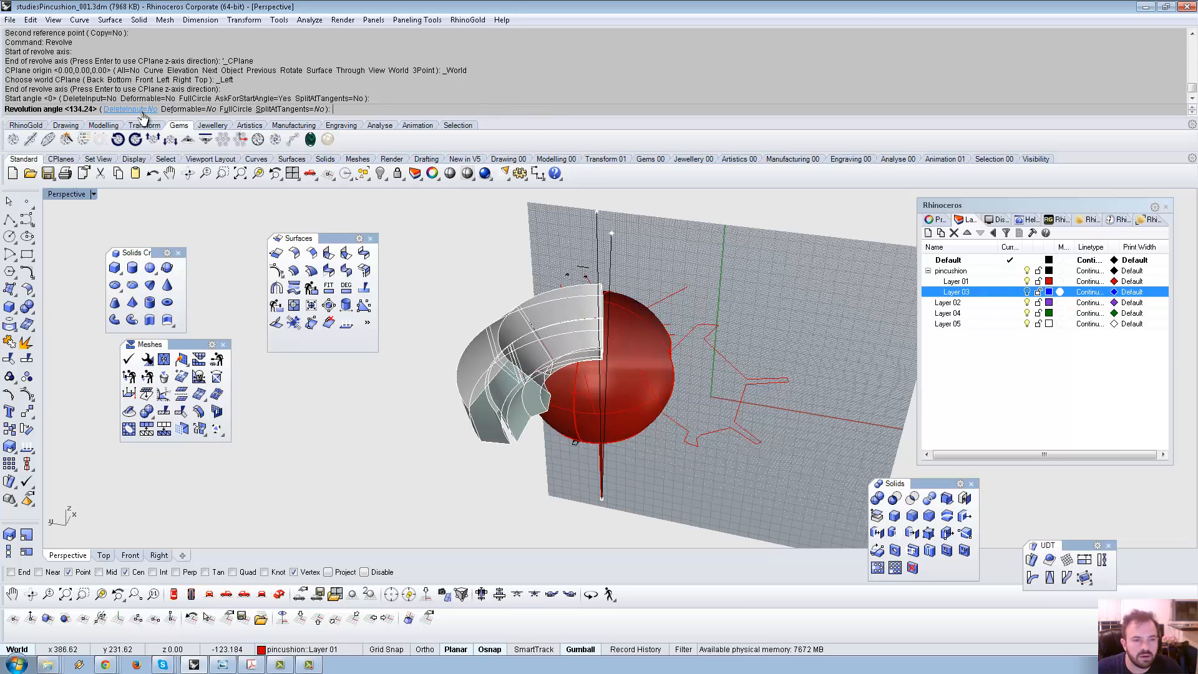
right_drag(805, 307, 380, 364)
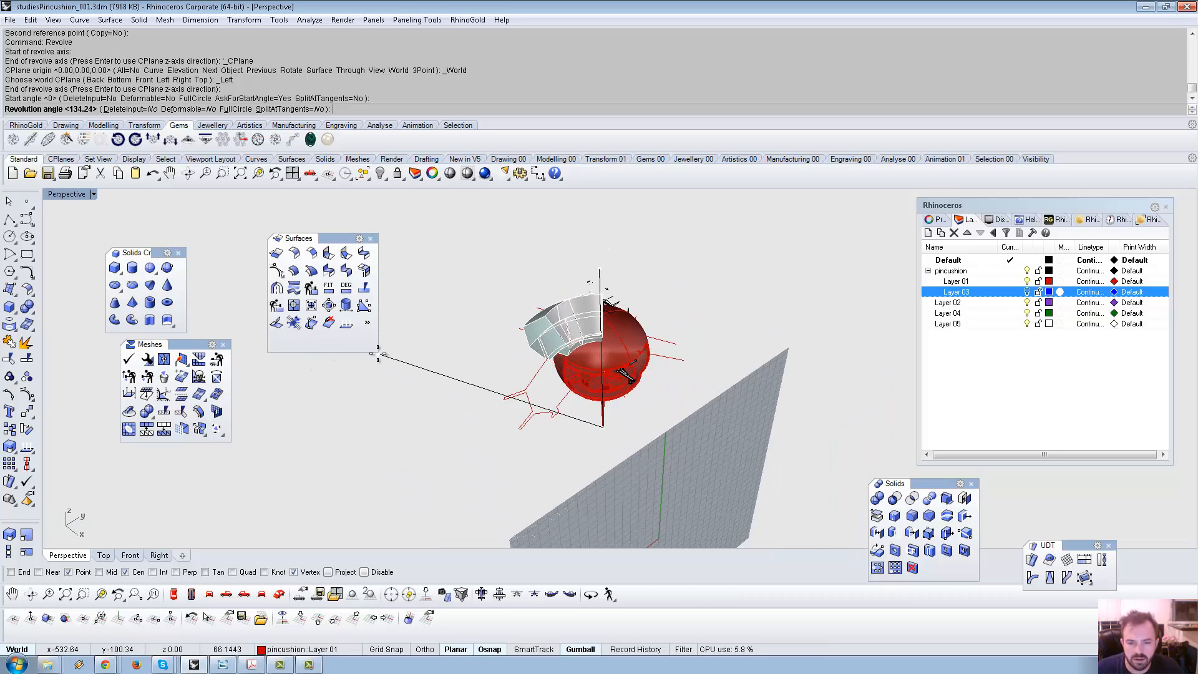
click(402, 490)
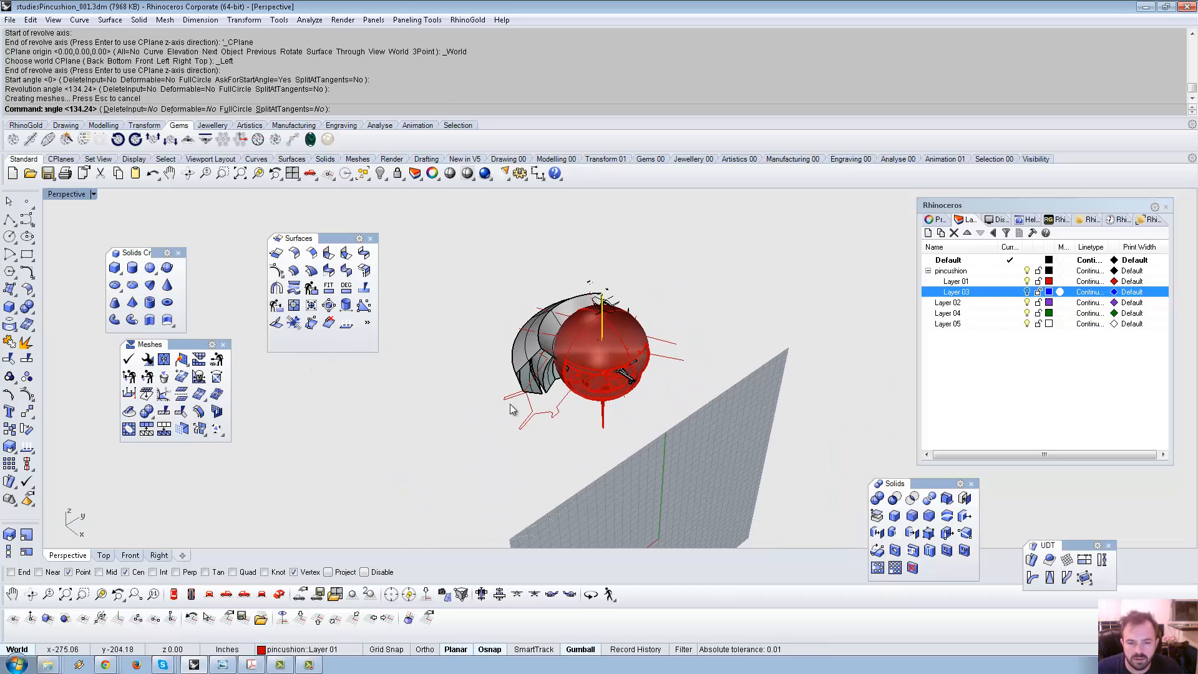
right_drag(511, 407, 564, 374)
scroll(517, 333, up, 5)
Select the revolved polysurface and cap it into a closed solid.
click(569, 398)
click(610, 416)
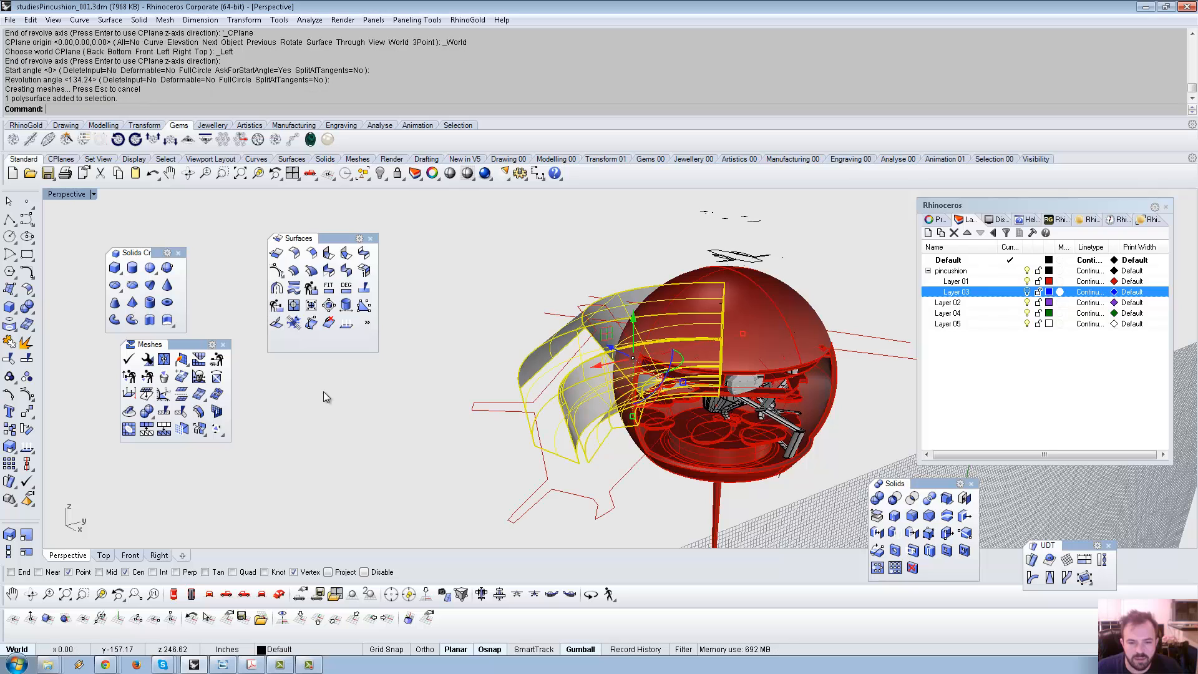
click(30, 314)
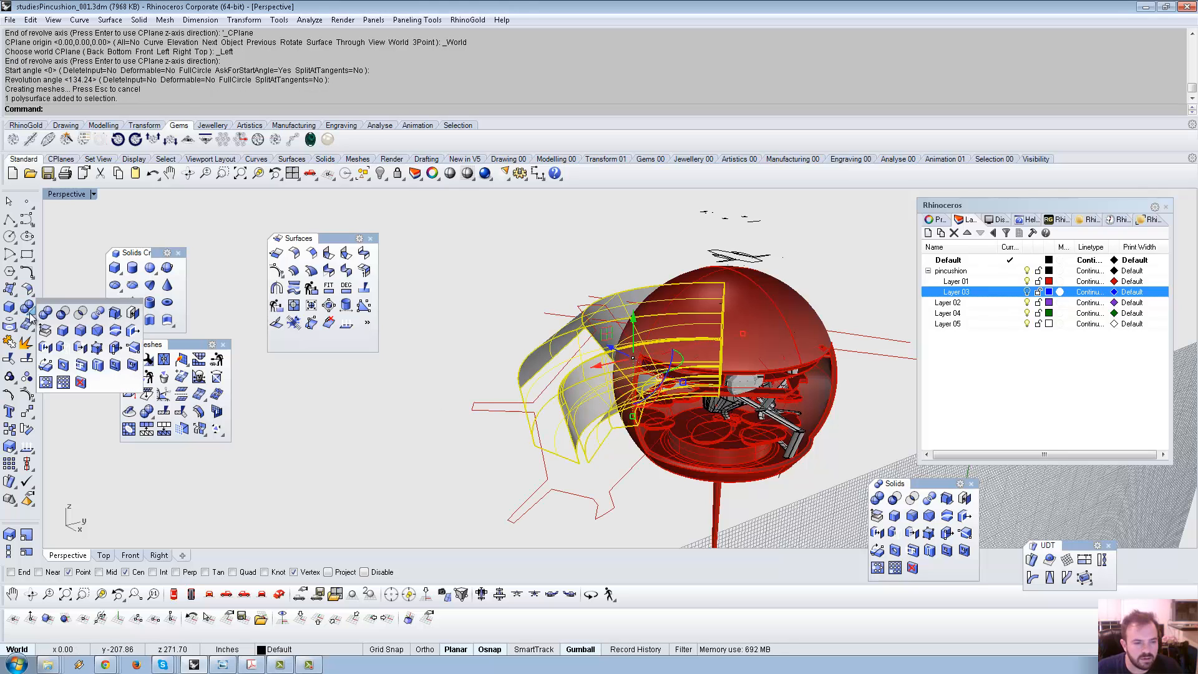
click(133, 312)
right_drag(421, 454, 507, 306)
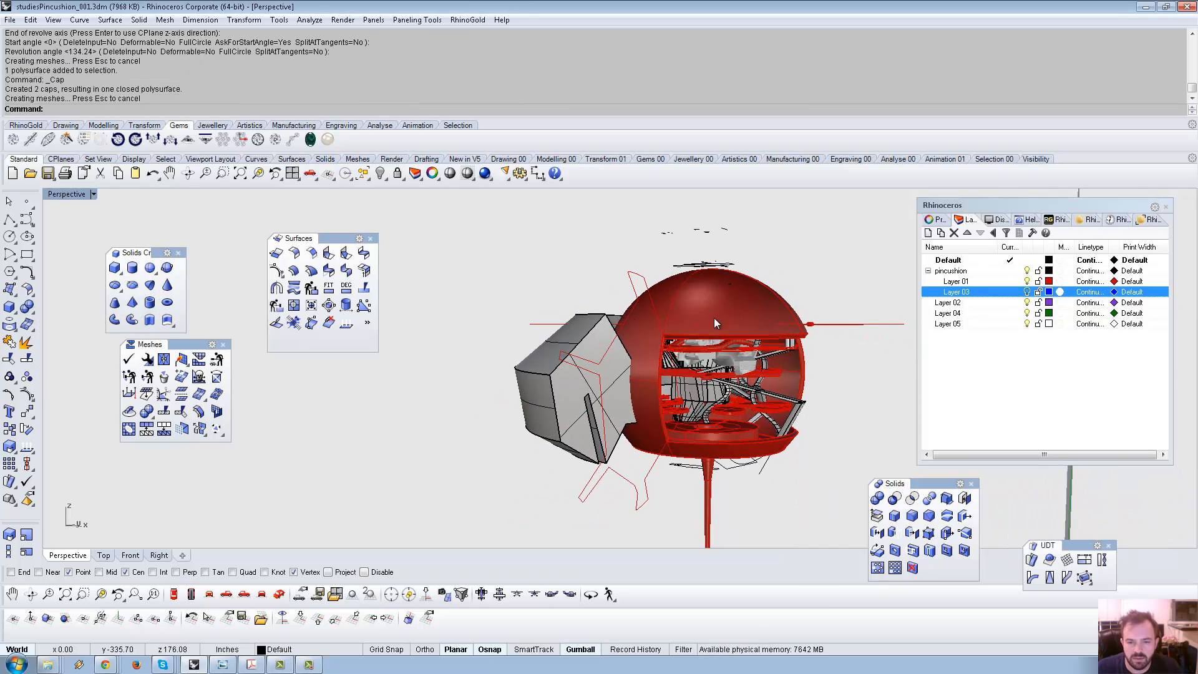
Subtract the grey block from the red sphere, then undo to restore the cutting block.
click(894, 497)
click(570, 381)
key(Return)
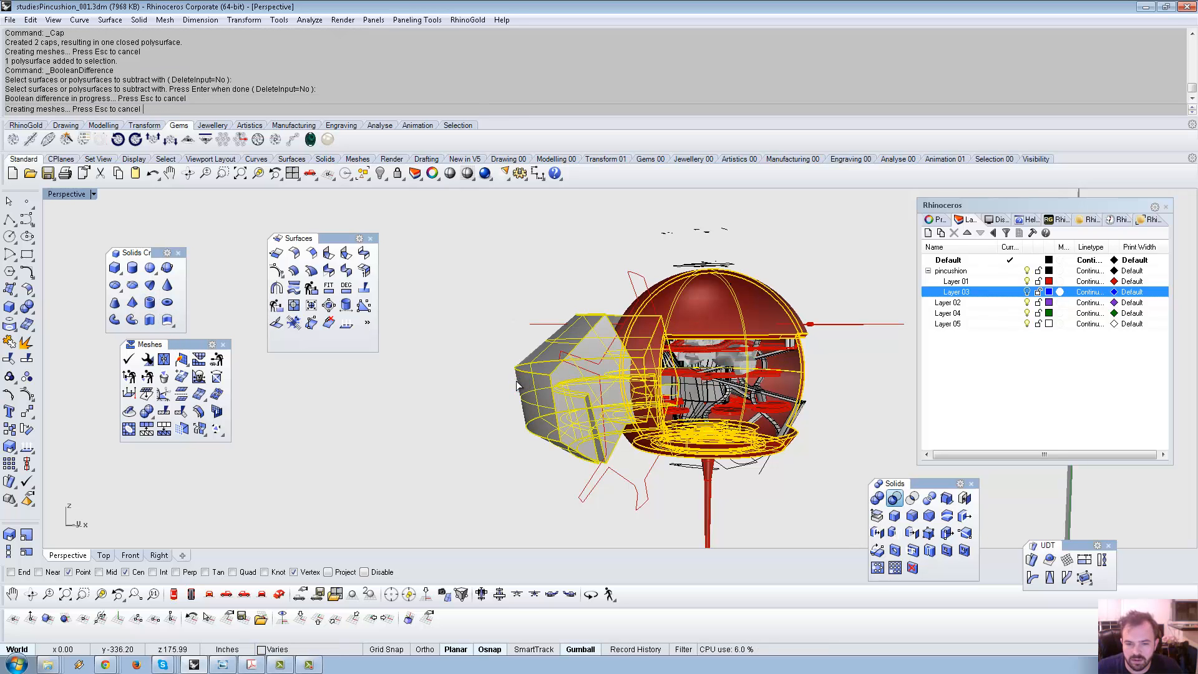
right_drag(553, 384, 573, 421)
right_drag(519, 407, 449, 386)
key(ctrl+z)
scroll(650, 383, up, 5)
right_drag(649, 382, 612, 396)
Subtract the pale box from the selected left and middle disc platforms.
click(681, 364)
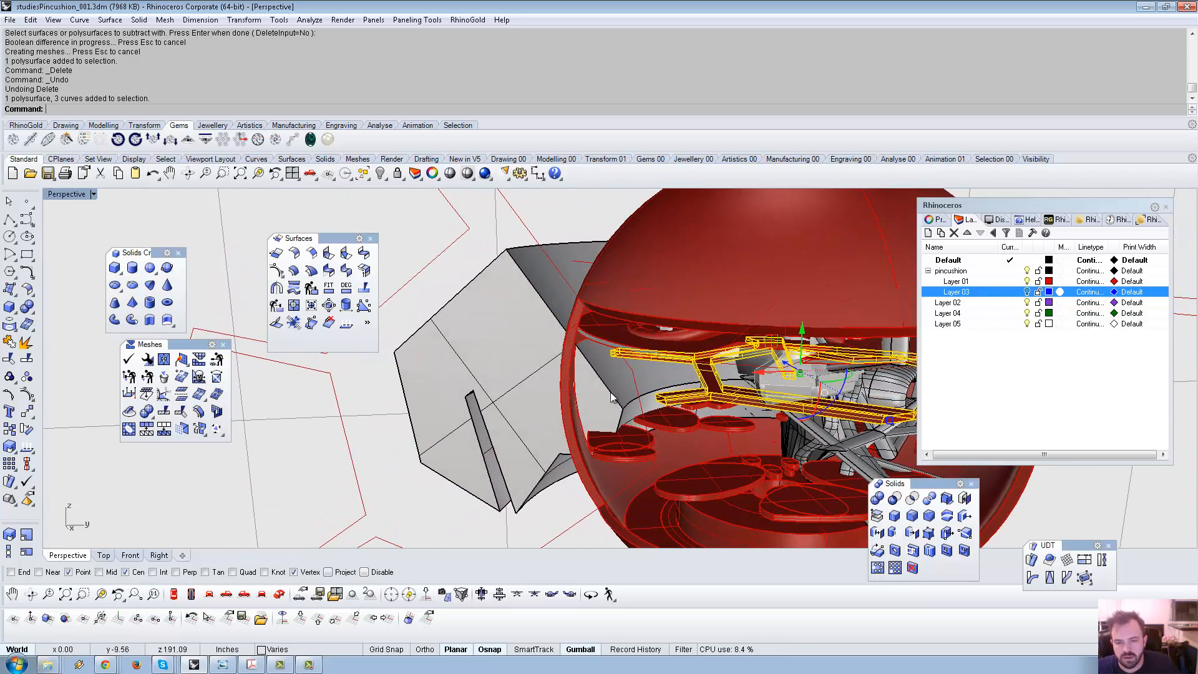
click(633, 444)
shift+click(677, 422)
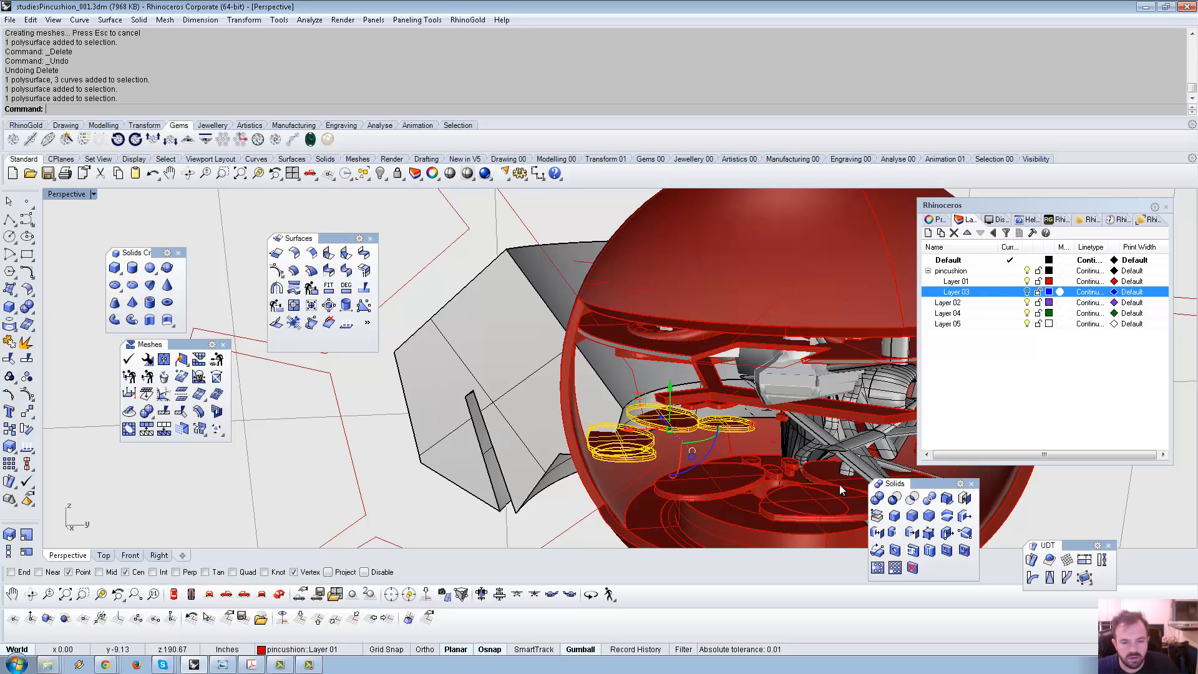
click(895, 497)
click(532, 380)
key(Return)
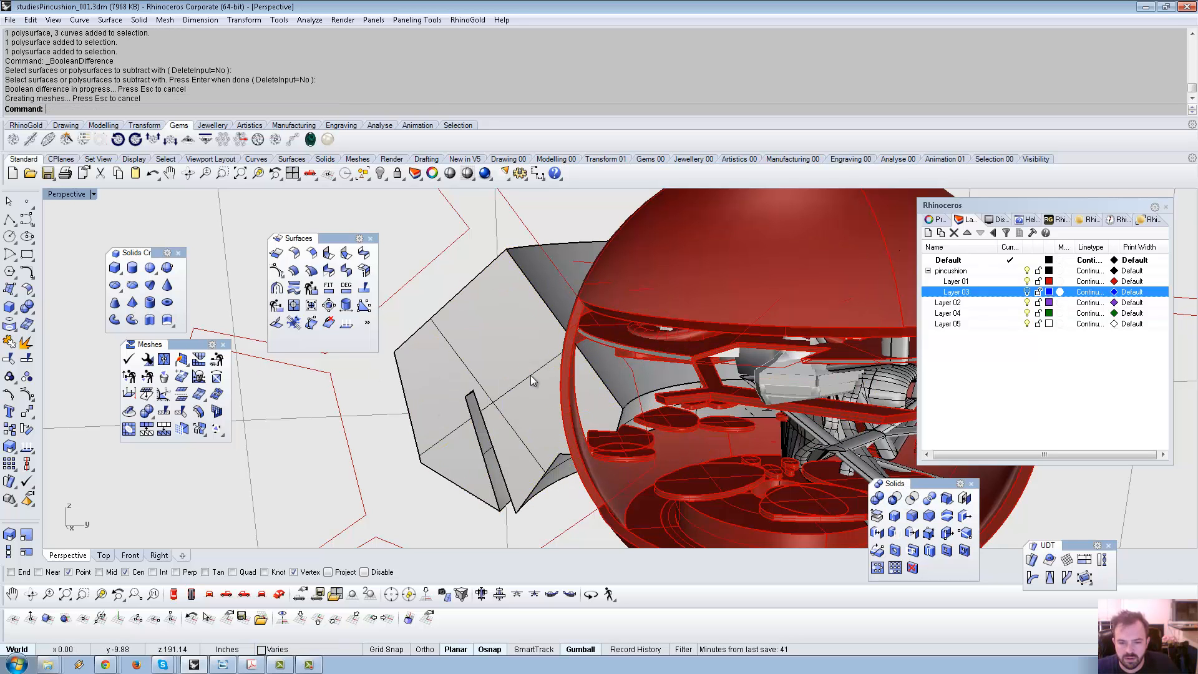
right_drag(526, 400, 662, 358)
Subtract the pale box from the horizontal frame and delete the leftover solid.
click(692, 365)
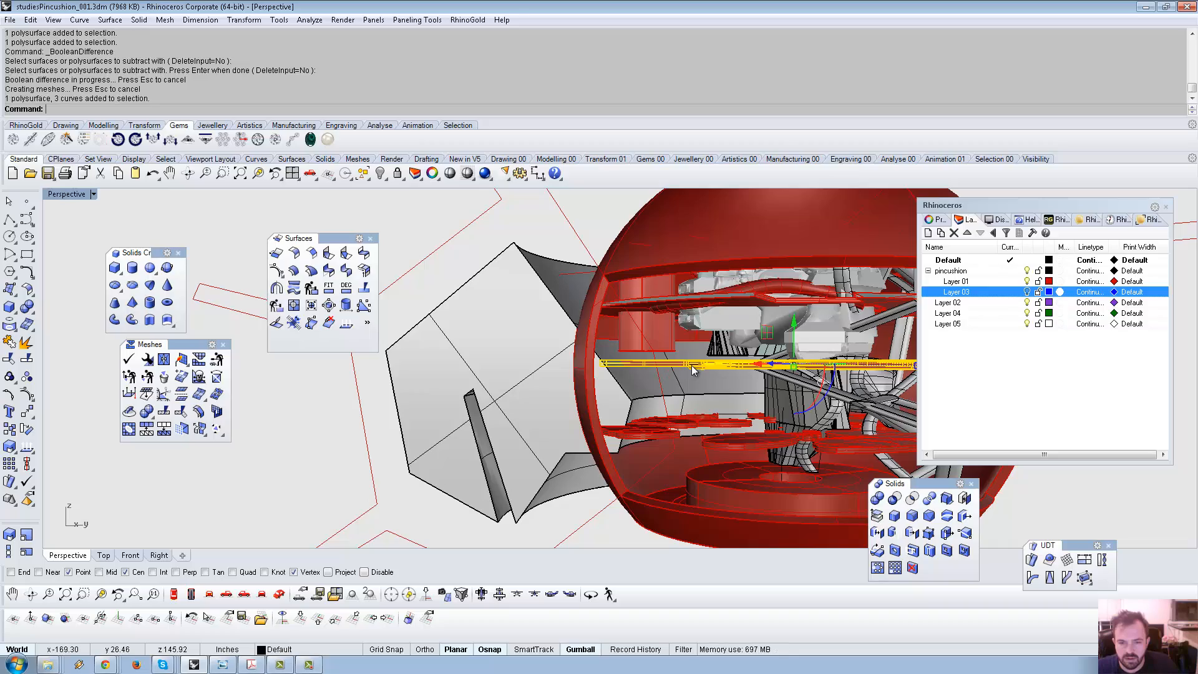
key(Return)
click(581, 373)
key(Return)
right_drag(546, 370, 557, 256)
key(Delete)
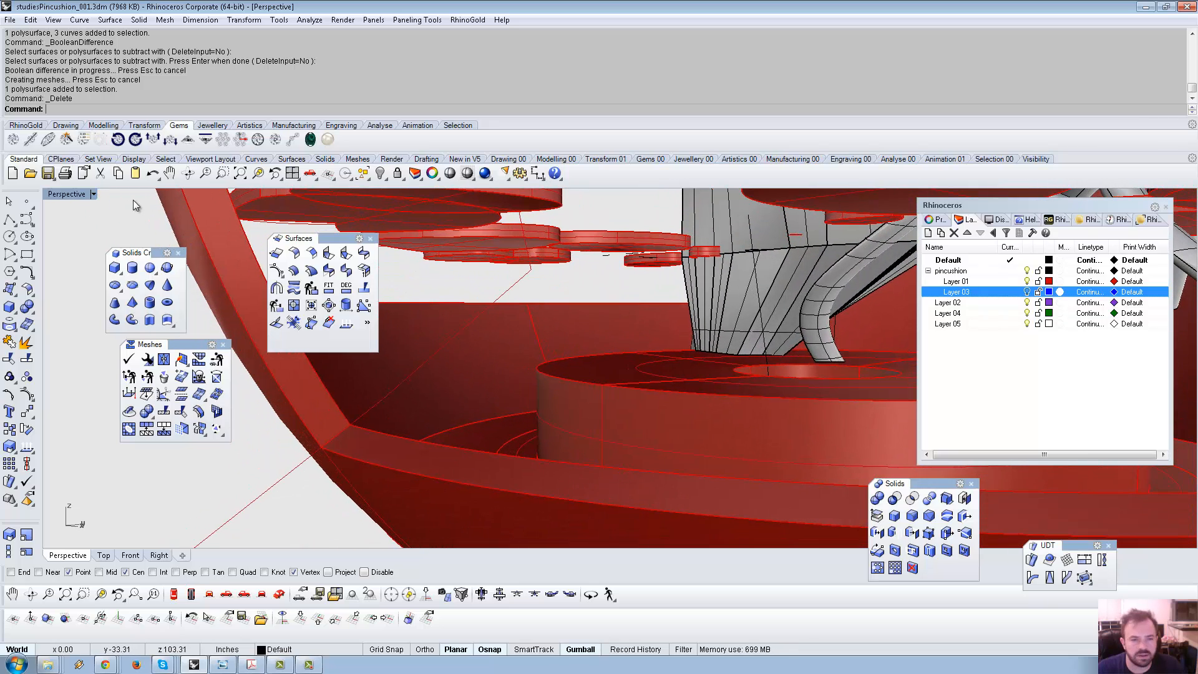
click(9, 219)
shift+right_drag(397, 295, 510, 330)
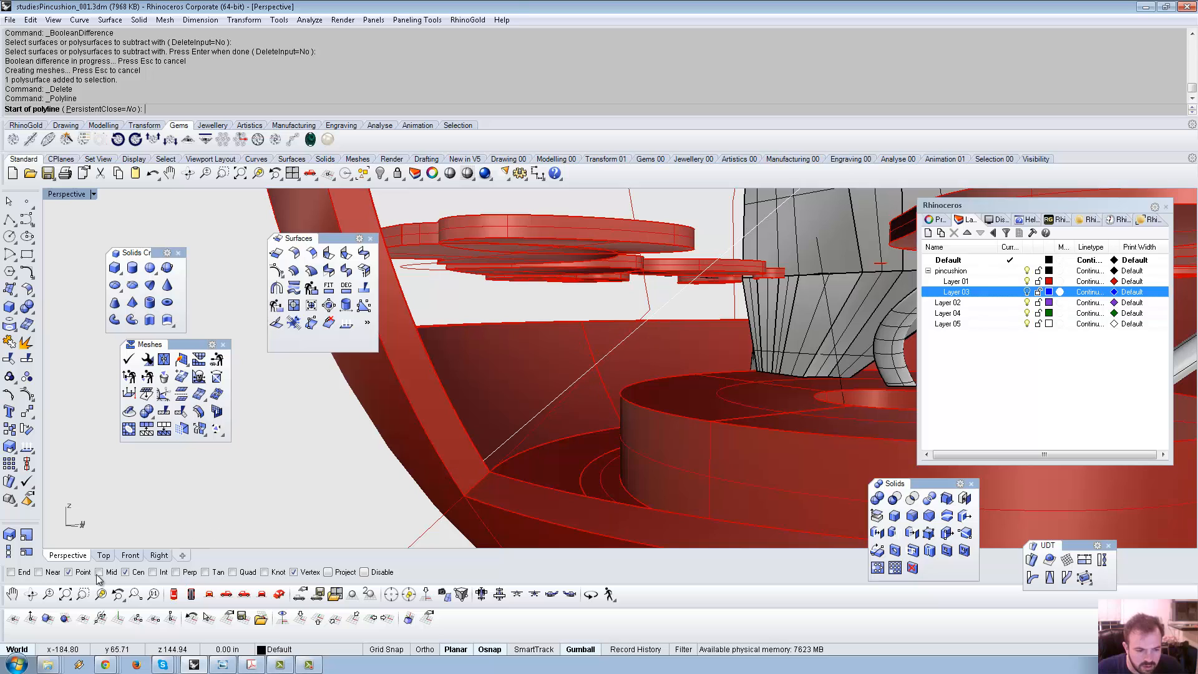
Draw a four-point polyline across the platform edges and shell rim, with Cen osnap off.
click(693, 249)
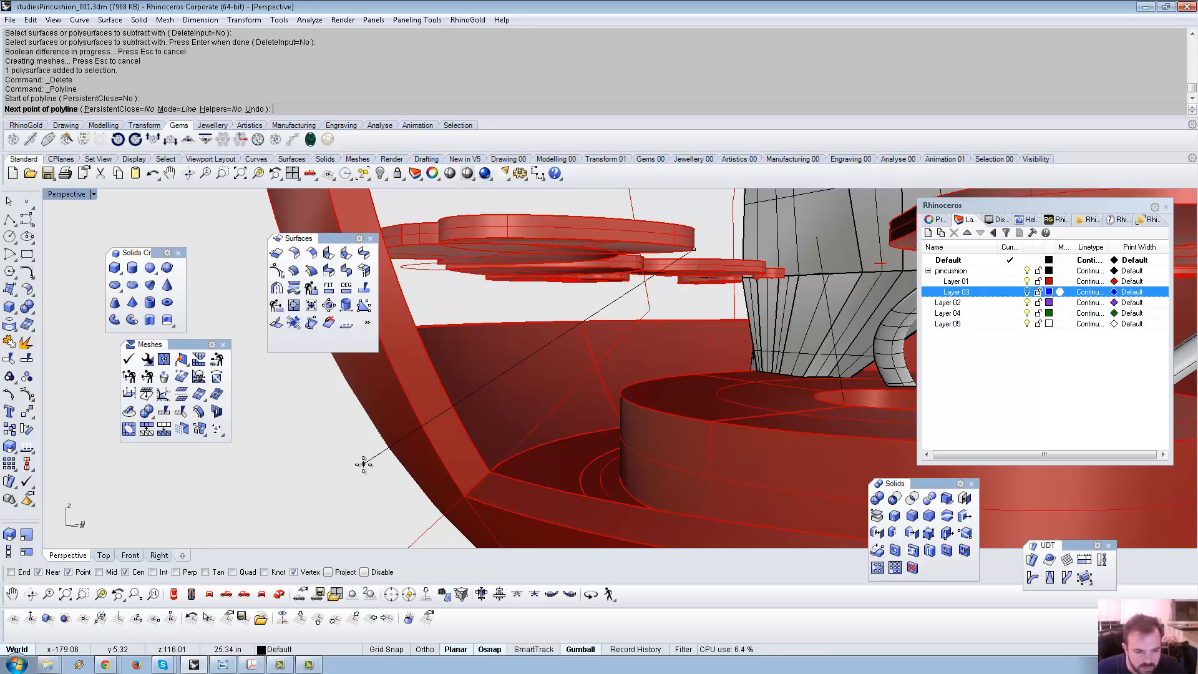
click(136, 575)
scroll(643, 312, down, 6)
right_drag(679, 280, 653, 294)
scroll(653, 294, up, 5)
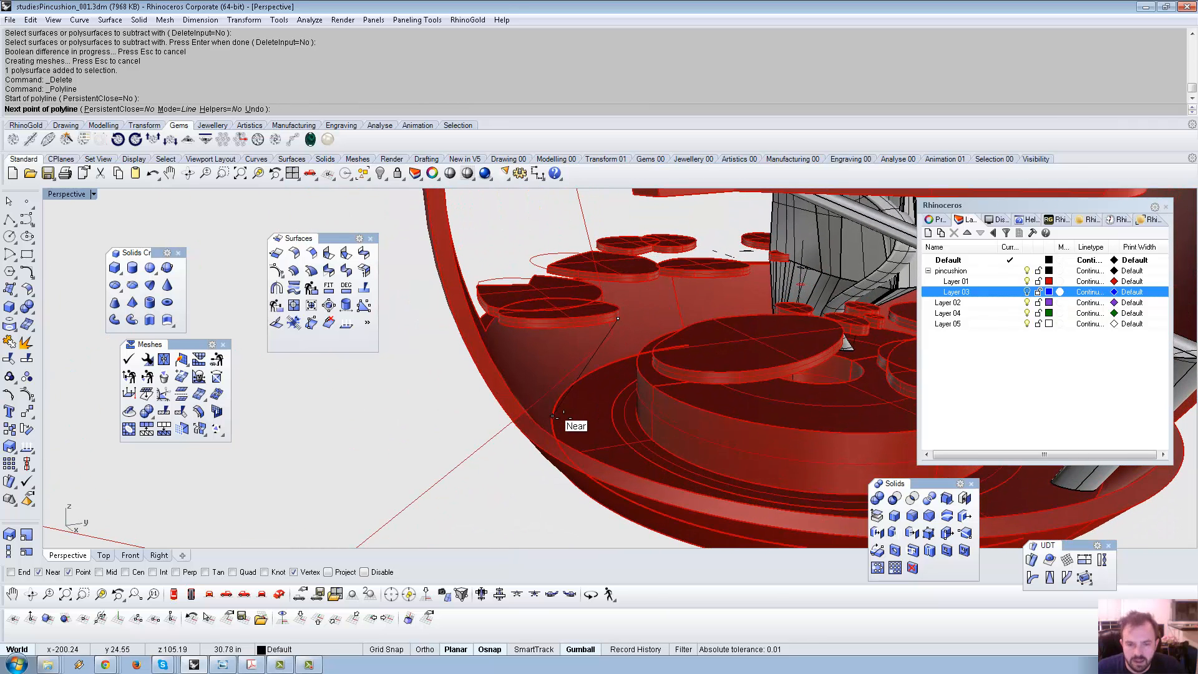
click(552, 419)
click(636, 421)
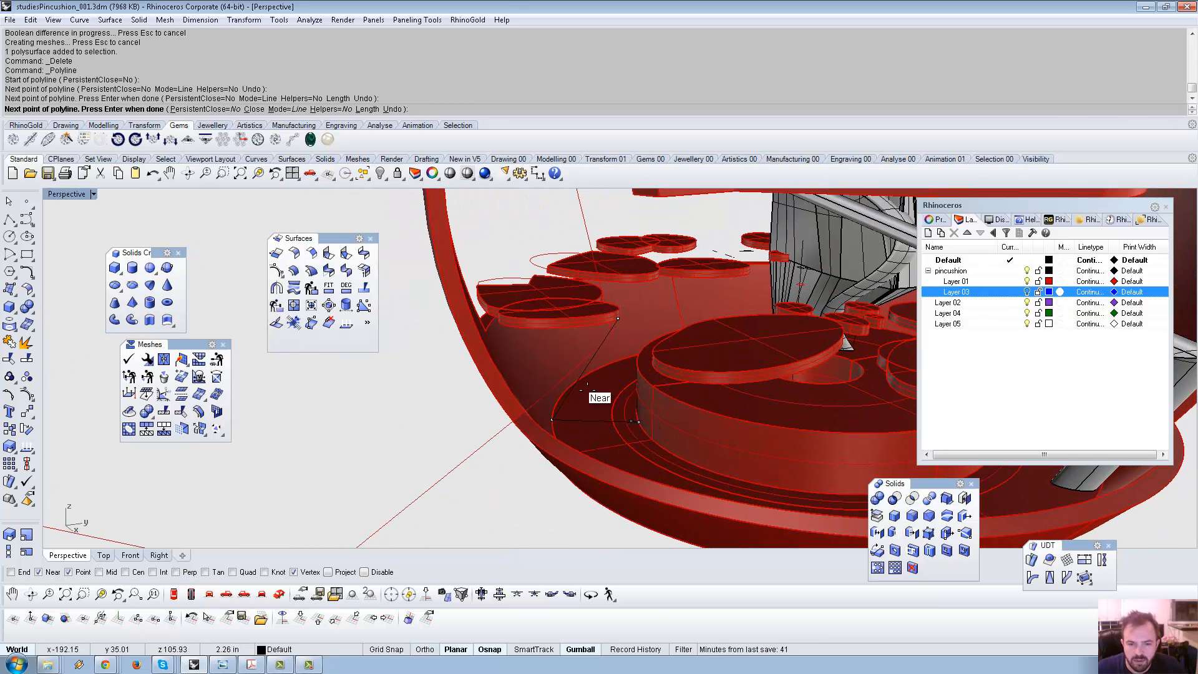
click(502, 334)
right_drag(548, 326, 573, 314)
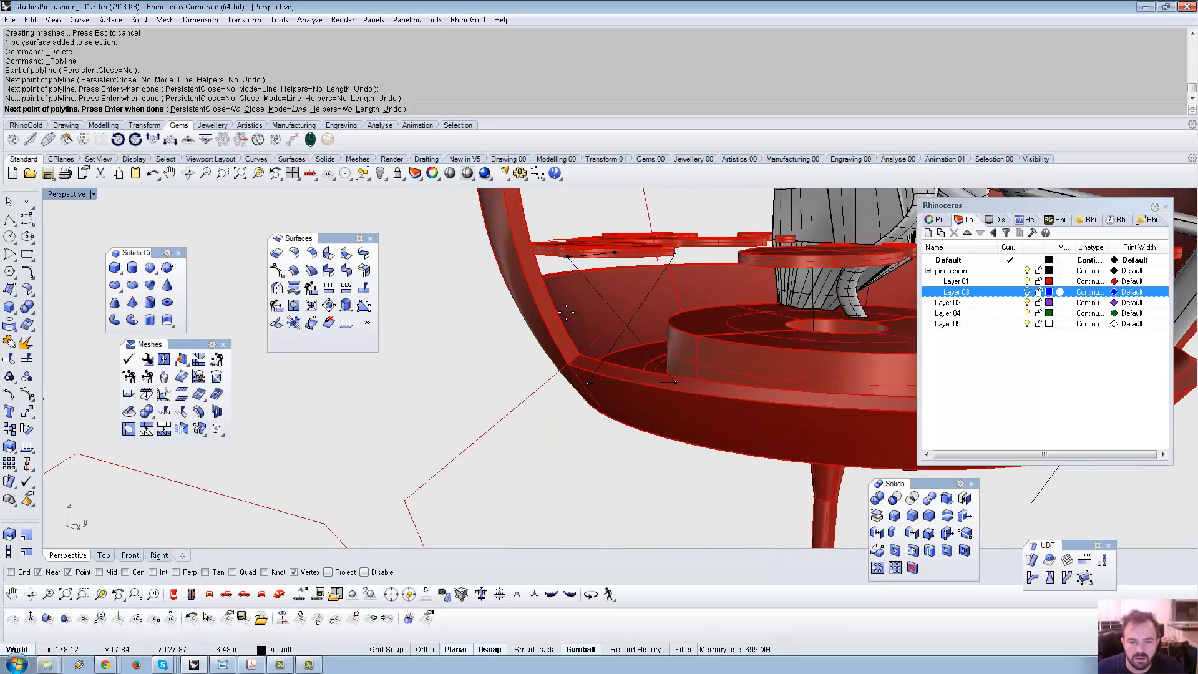
scroll(573, 314, up, 4)
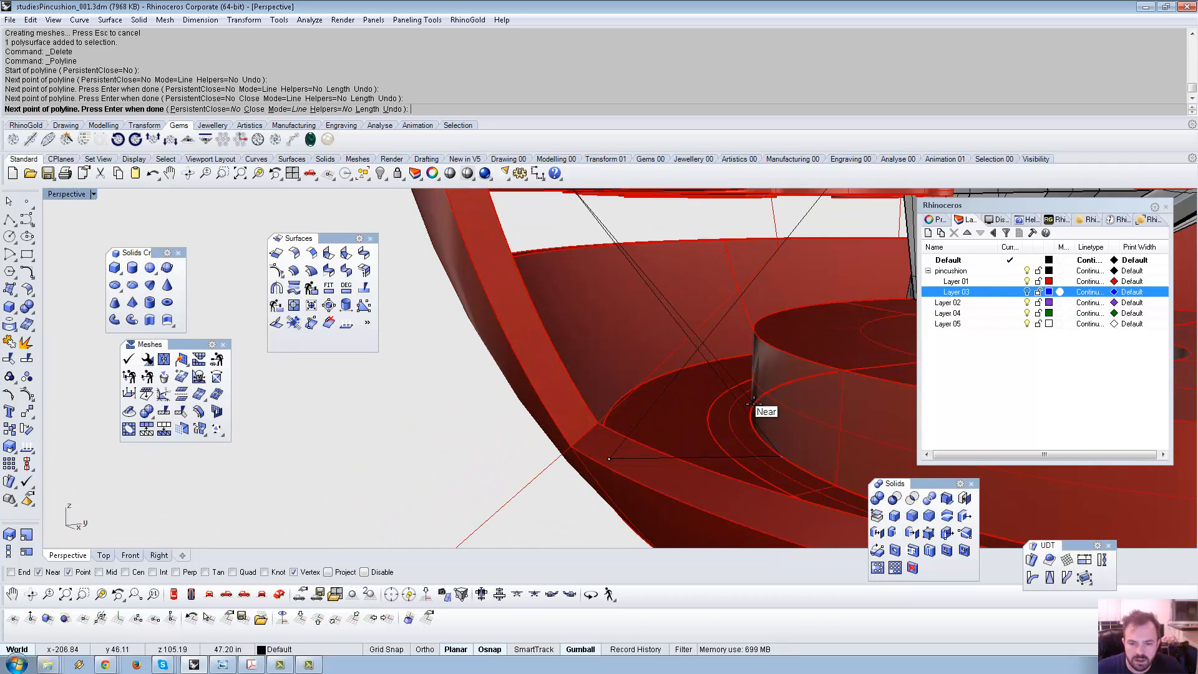
right_drag(754, 404, 779, 382)
scroll(763, 399, down, 8)
key(Escape)
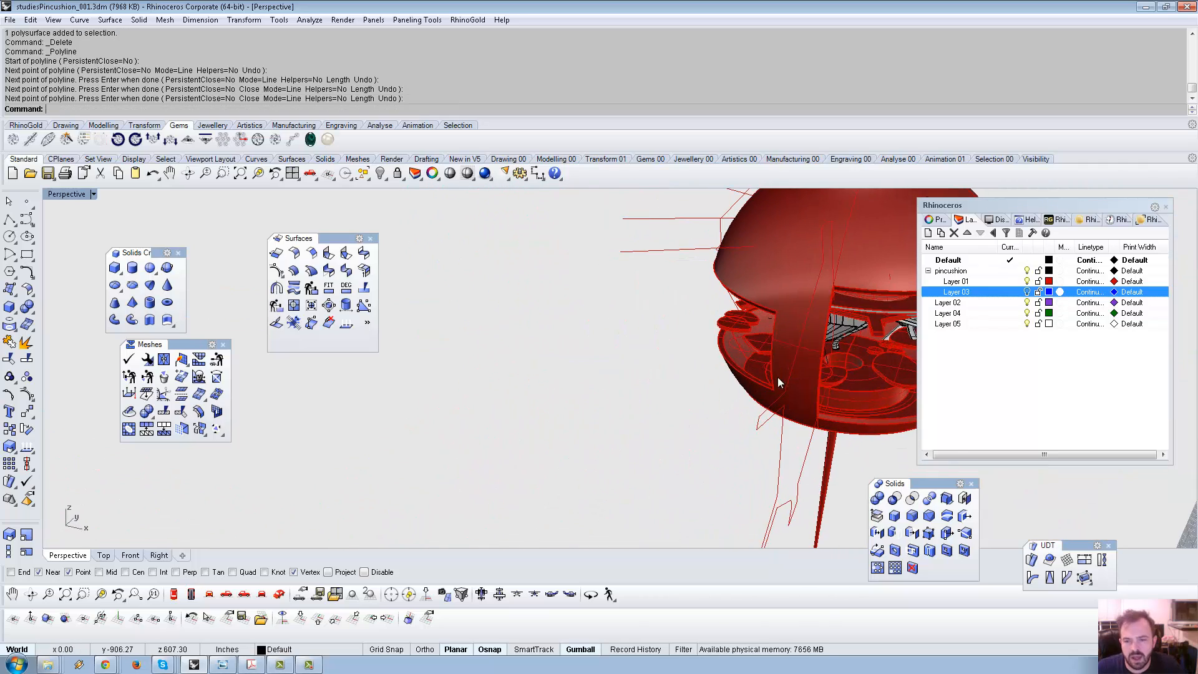
click(769, 269)
Window-select objects around the sphere, then select just the new polyline.
right_click(769, 268)
right_drag(754, 279, 604, 322)
scroll(604, 323, down, 7)
click(488, 217)
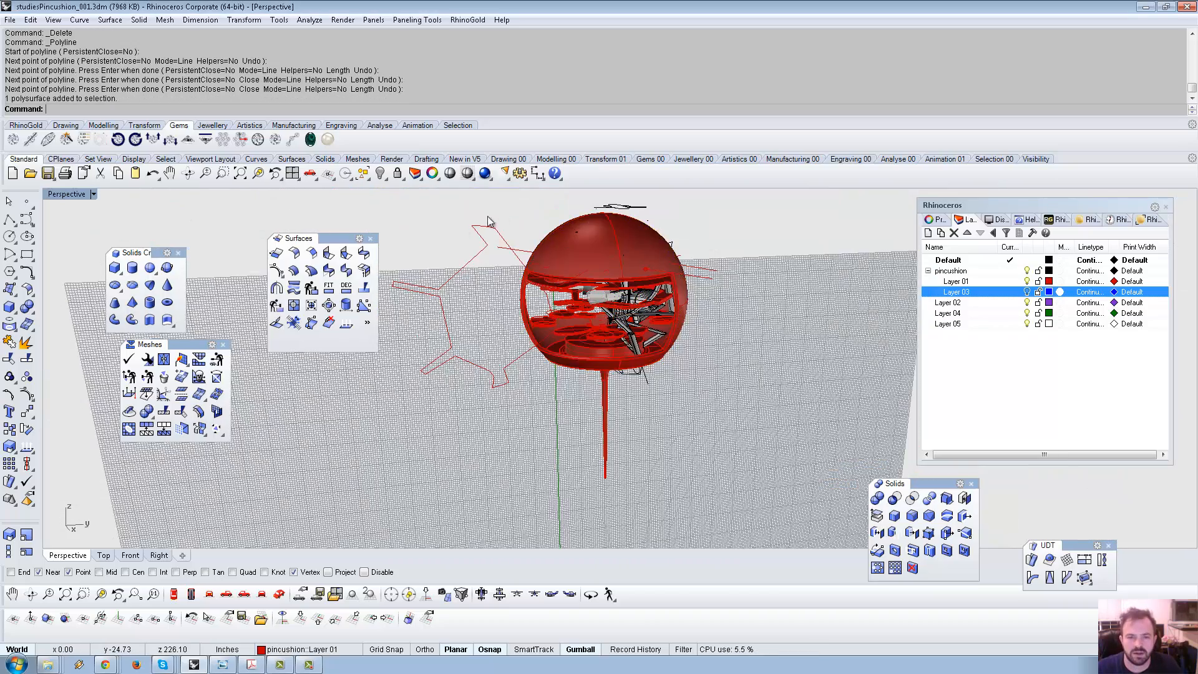
shift+right_drag(489, 222, 552, 289)
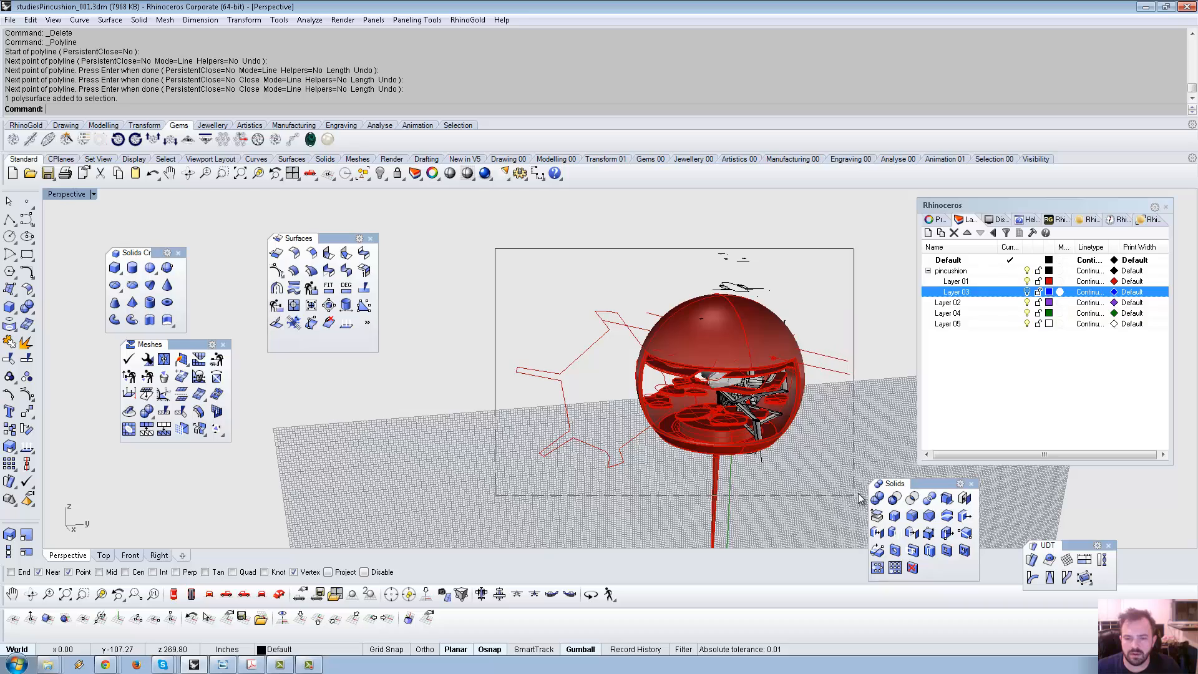
drag(859, 494, 858, 495)
shift+right_drag(829, 449, 462, 262)
click(679, 391)
click(432, 401)
Move all curves onto a new Layer 06 nested under Layer 01 and hide it.
click(363, 177)
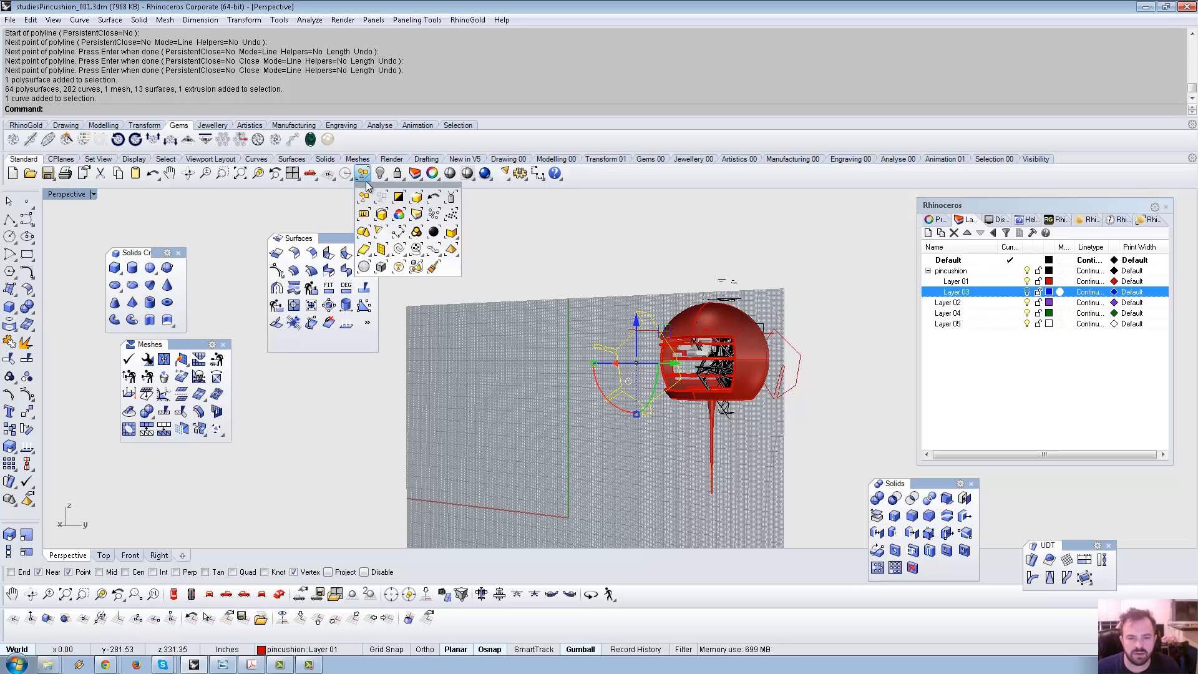
click(403, 249)
right_drag(628, 326, 672, 328)
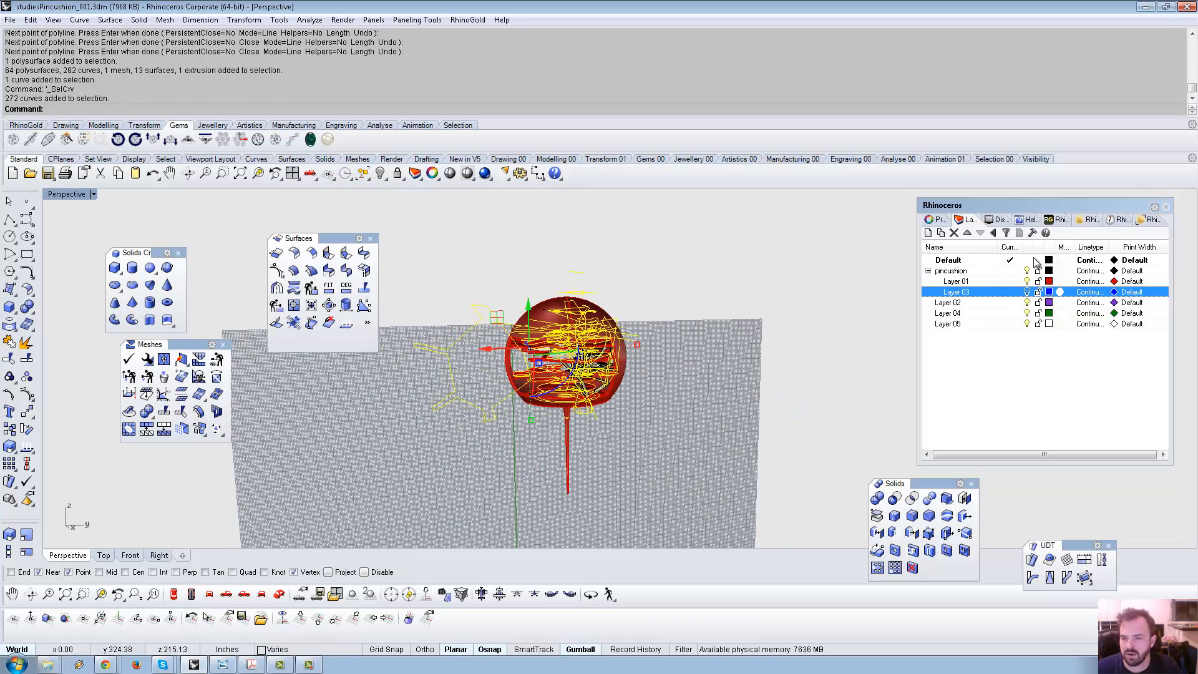
click(933, 234)
right_click(984, 306)
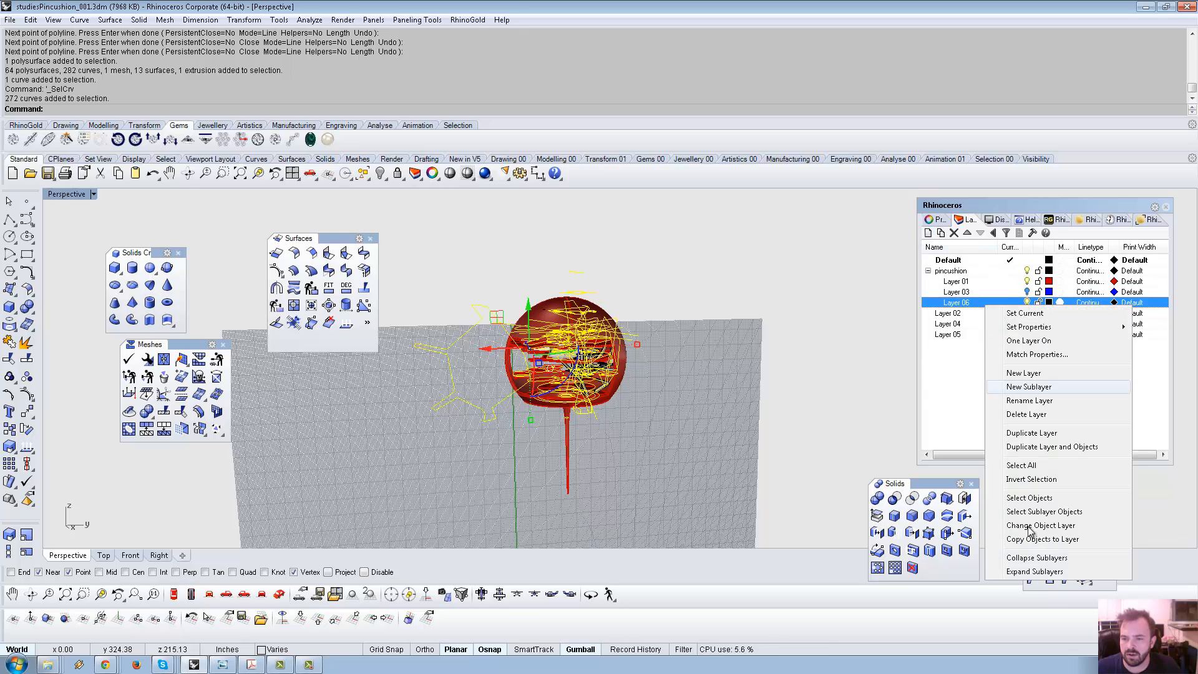
click(1054, 525)
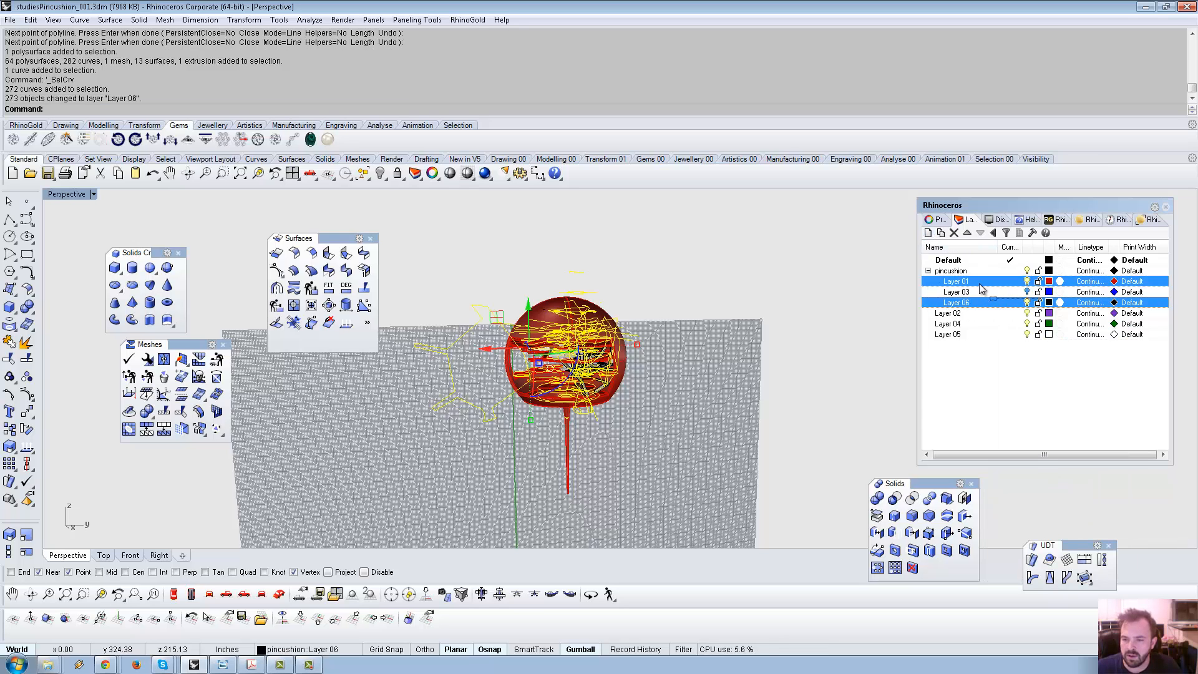
drag(979, 283, 980, 282)
click(1028, 292)
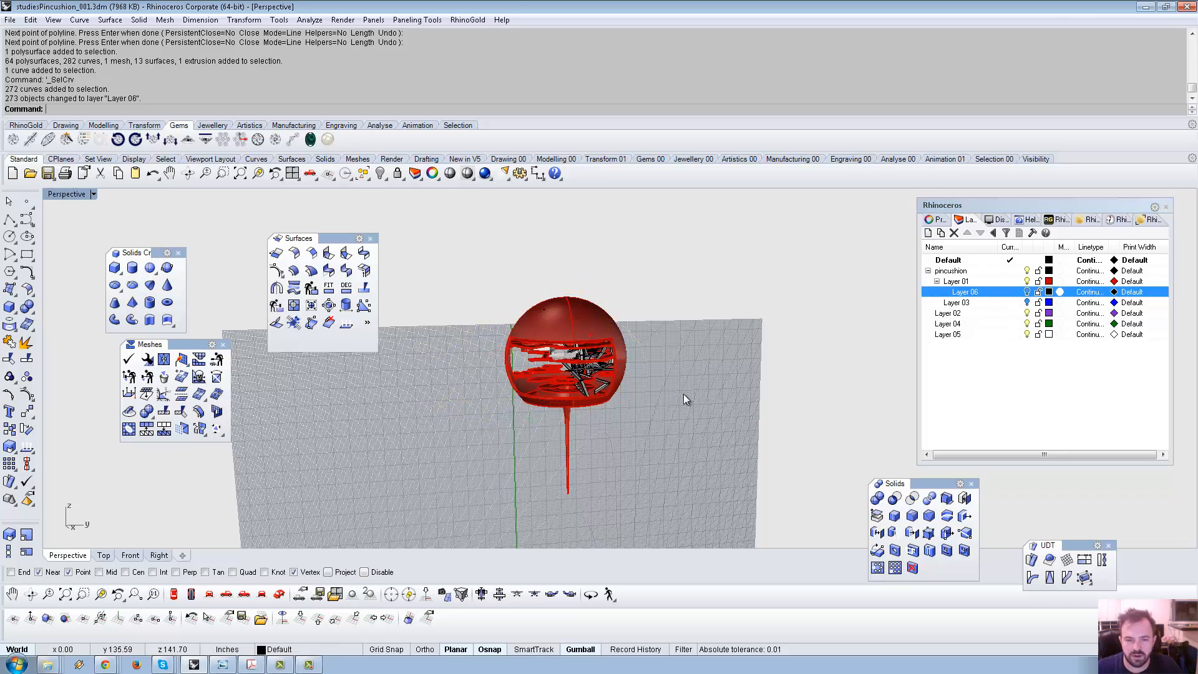
Select every object in the model and lock it.
scroll(683, 394, up, 10)
right_drag(645, 376, 562, 348)
scroll(562, 348, down, 10)
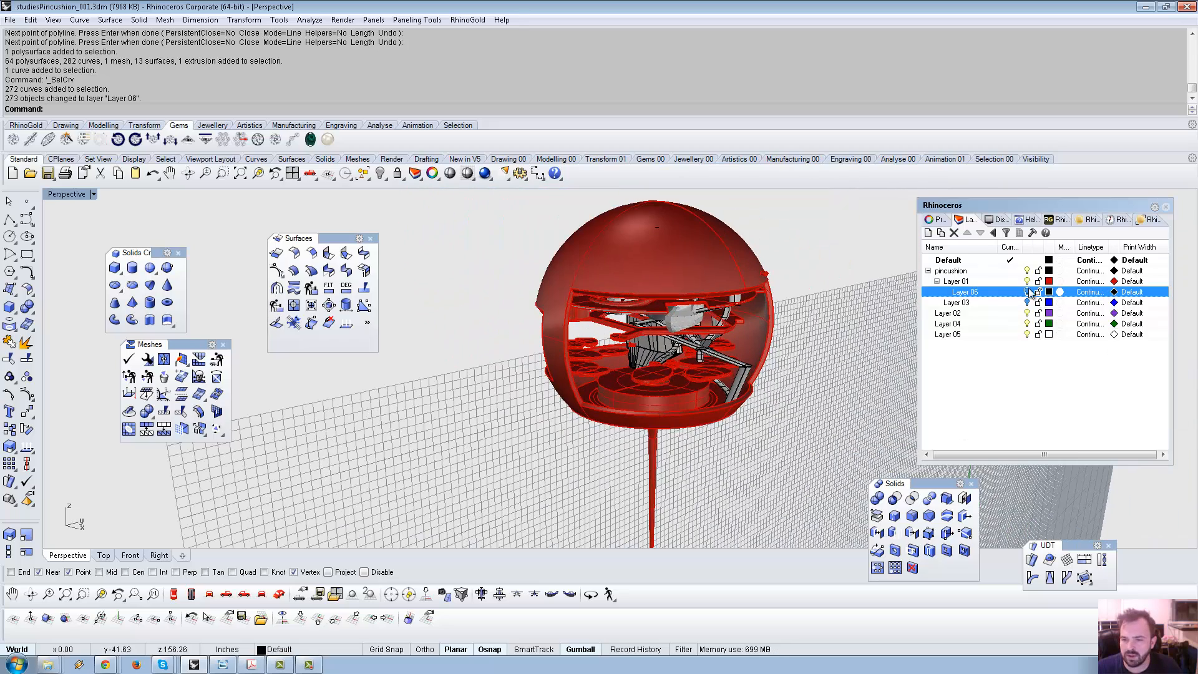
key(ctrl+a)
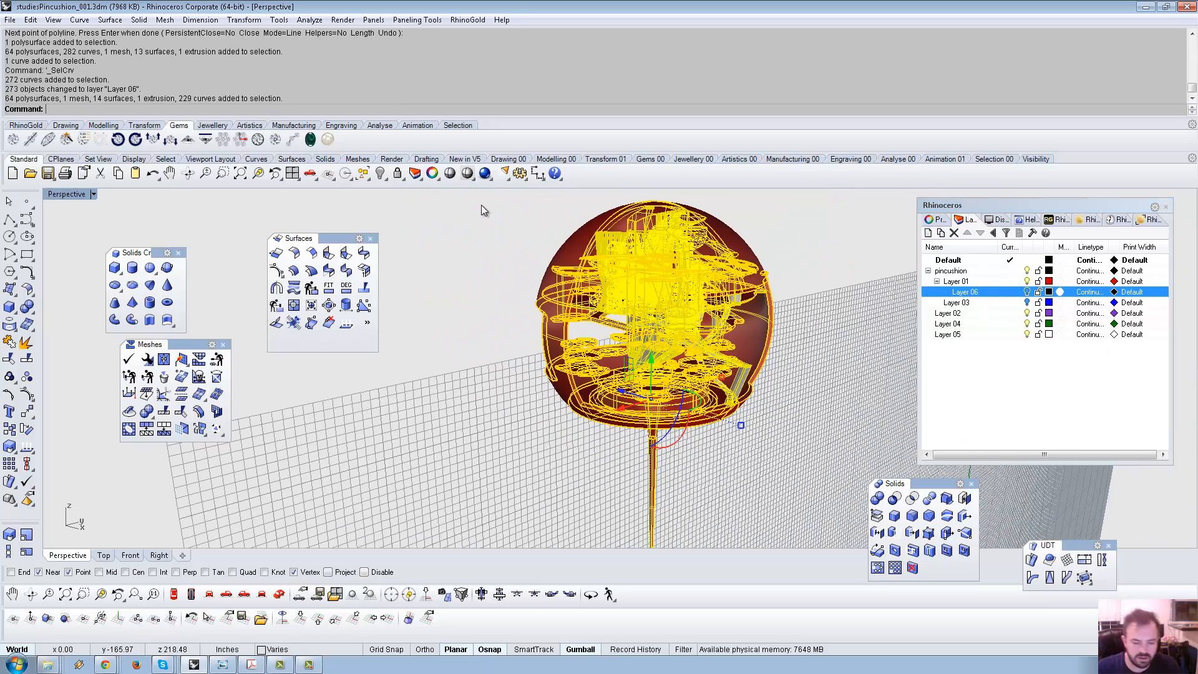
key(ctrl+l)
View the bowl from below among the inner discs, closing the Surfaces toolbar.
scroll(629, 409, up, 5)
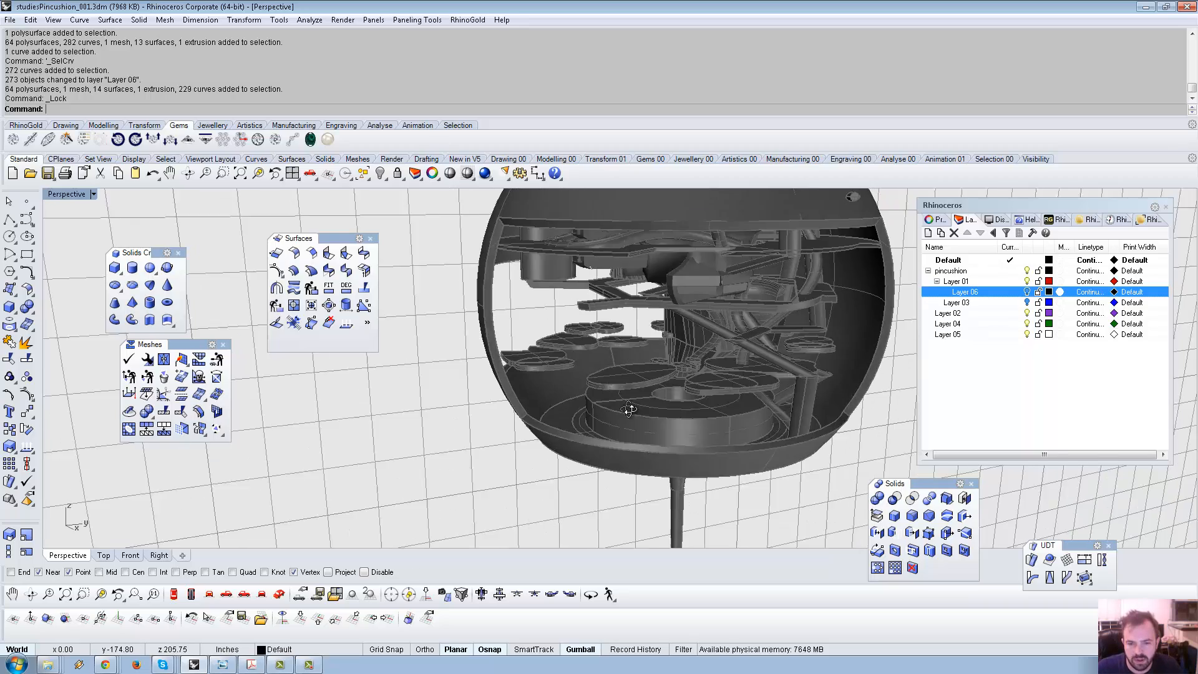
scroll(607, 342, up, 4)
right_drag(629, 409, 851, 322)
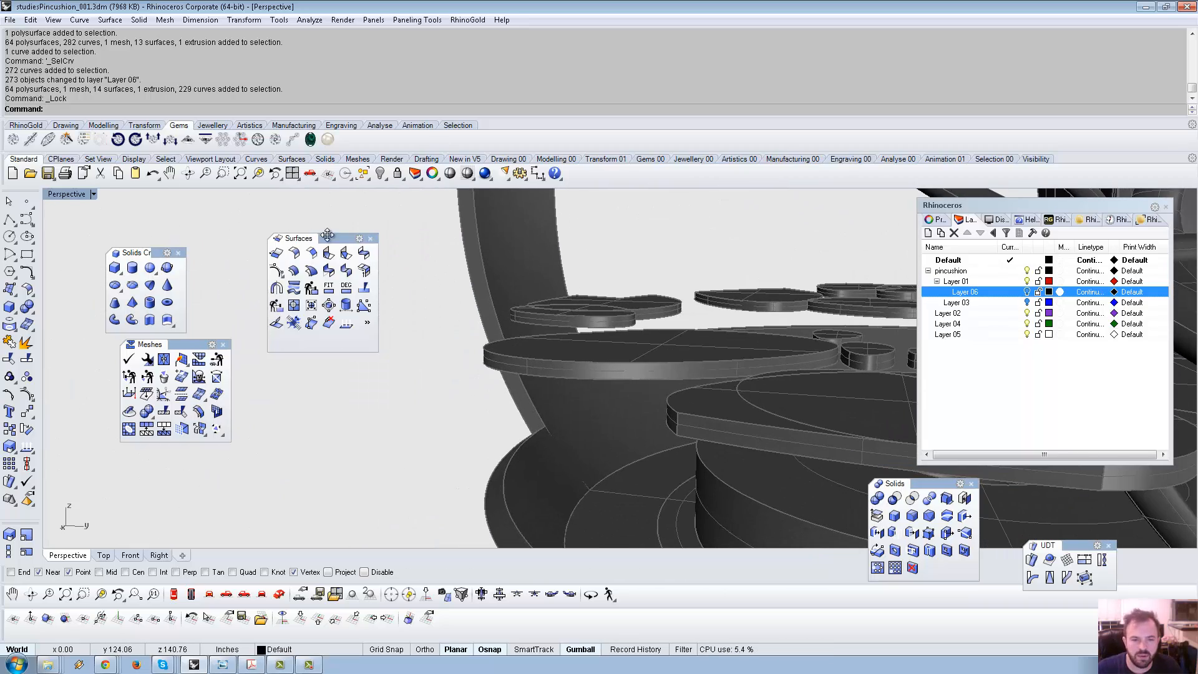
click(370, 240)
scroll(278, 265, down, 6)
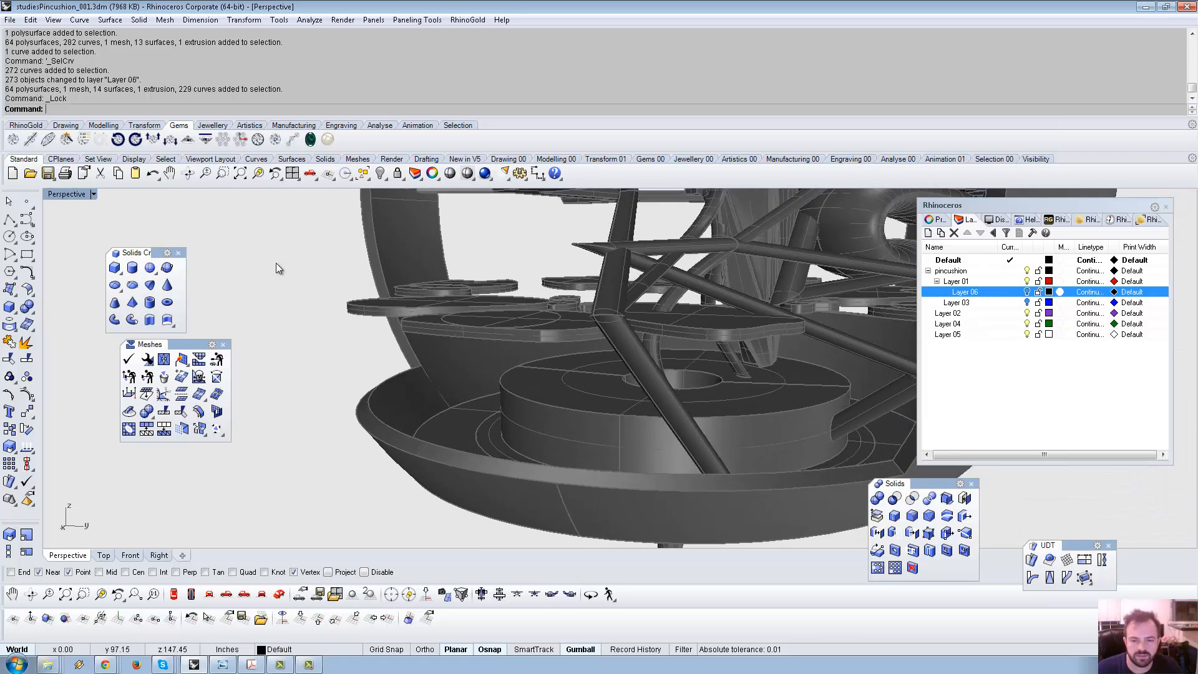
right_drag(275, 263, 430, 274)
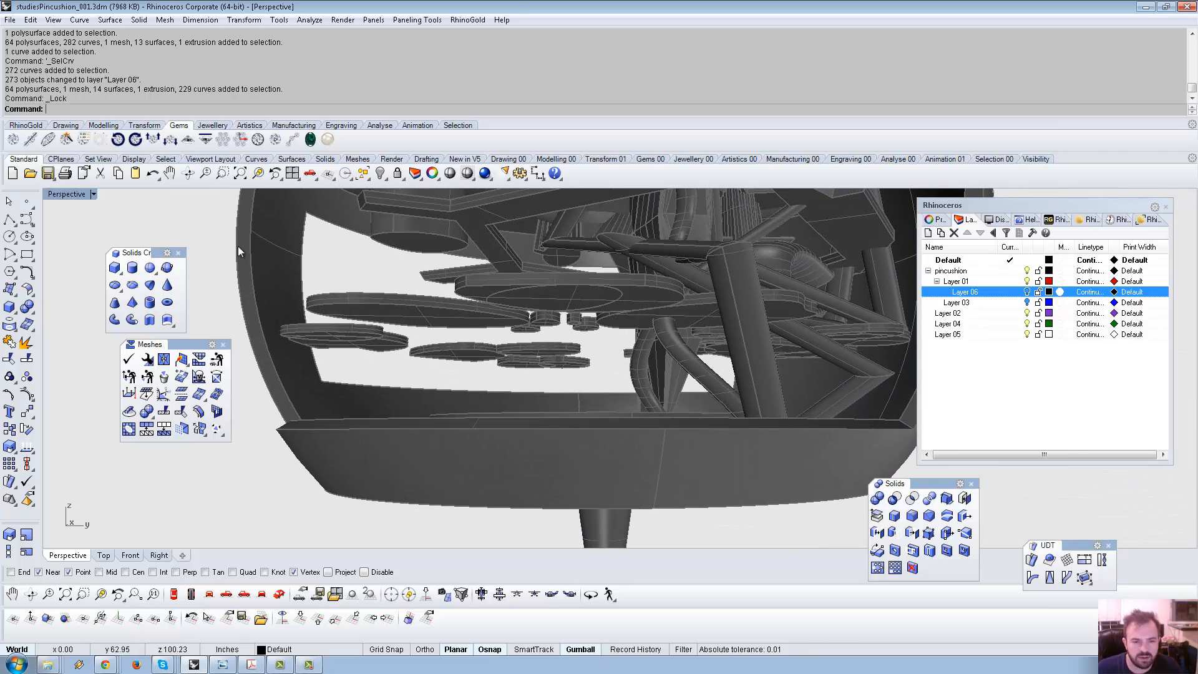
click(10, 219)
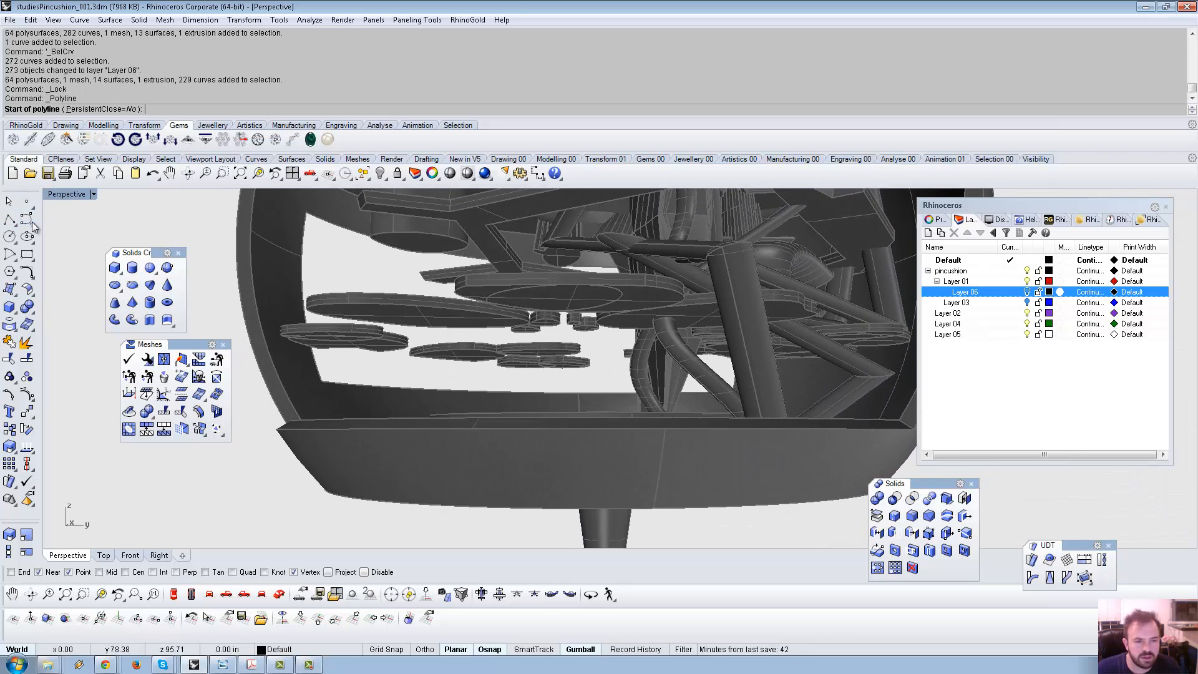
Start the zigzag polyline by snapping points alternately onto disc edges and the bowl's inner wall and rim.
click(318, 312)
right_drag(318, 312, 460, 407)
click(472, 427)
click(379, 436)
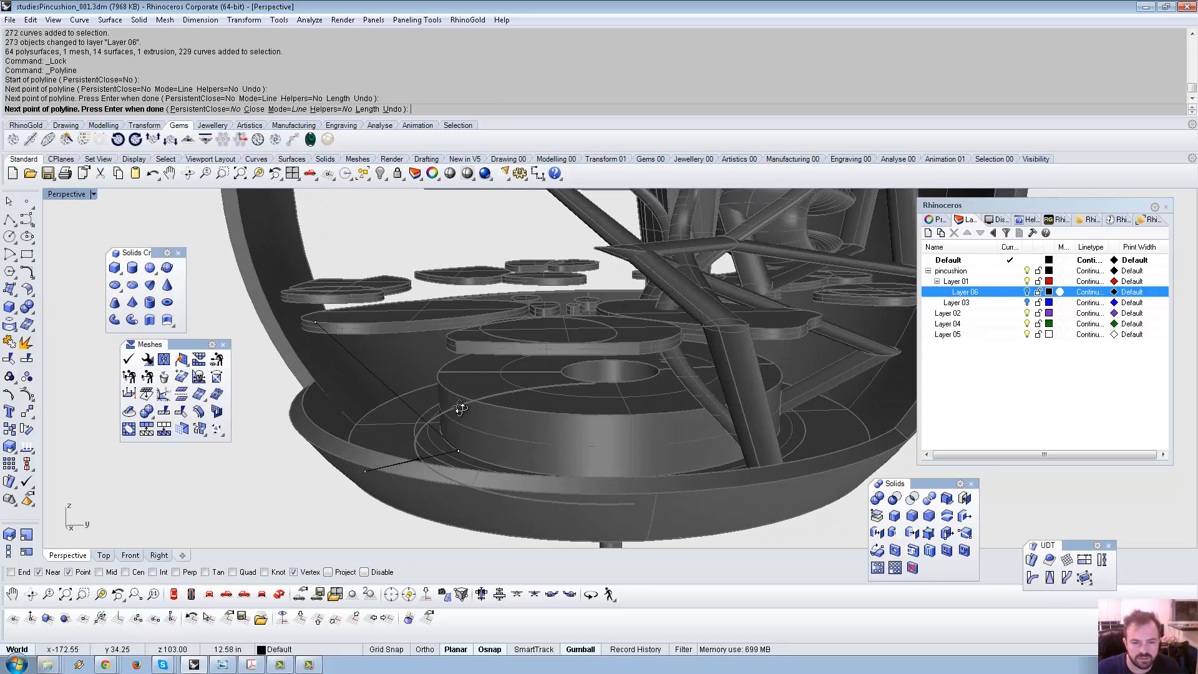
click(455, 351)
right_drag(503, 361, 735, 502)
click(526, 434)
click(574, 381)
click(663, 456)
click(730, 491)
Continue the zigzag with vertices beneath the tray, on the tray's disc edges and on a cylinder edge.
right_drag(715, 426, 646, 265)
click(650, 313)
click(688, 439)
click(717, 317)
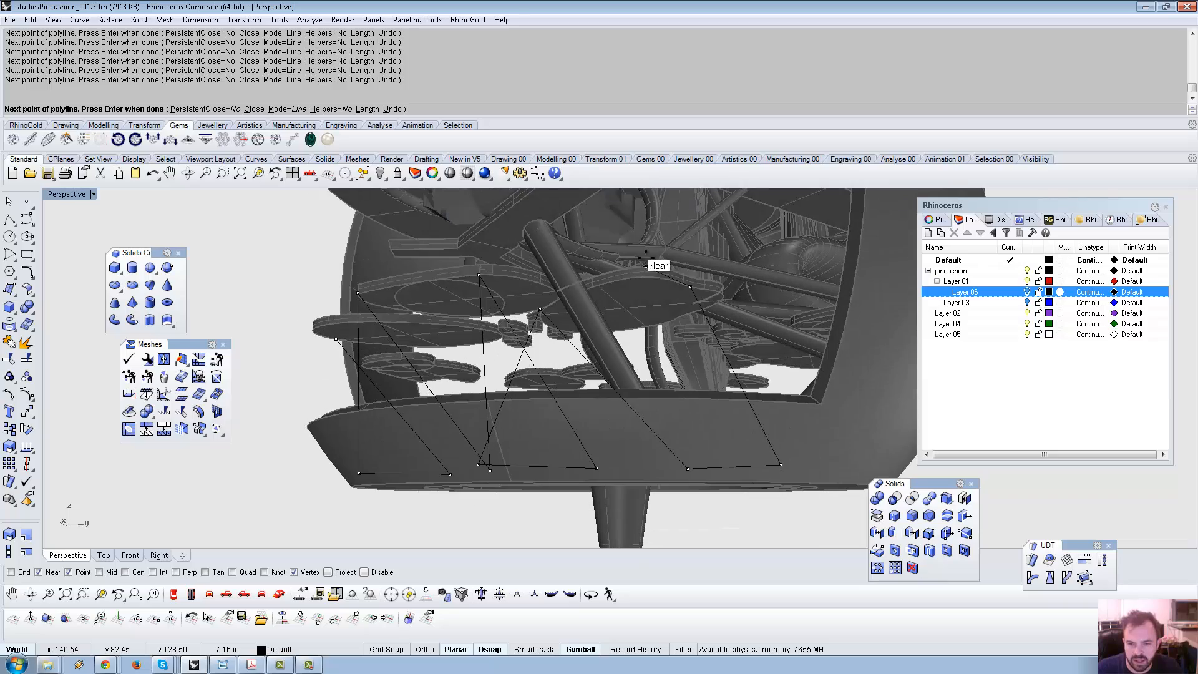
click(649, 328)
right_drag(649, 328, 617, 262)
click(694, 388)
scroll(631, 297, down, 6)
scroll(589, 287, up, 5)
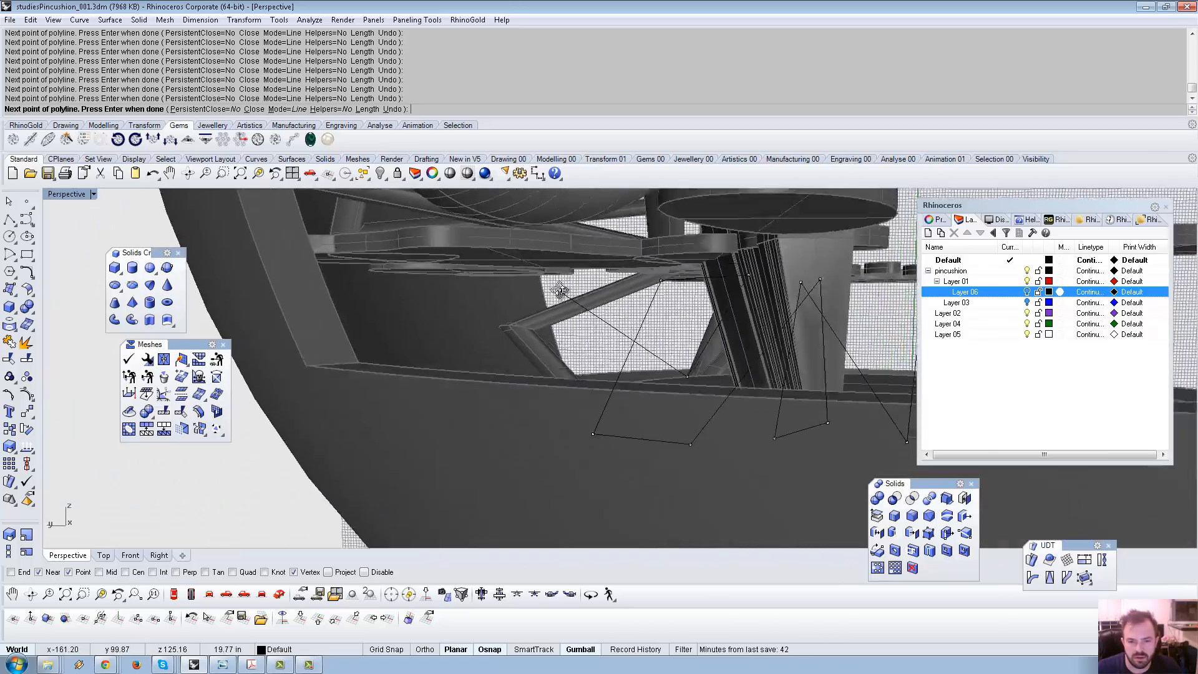
right_drag(612, 270, 615, 334)
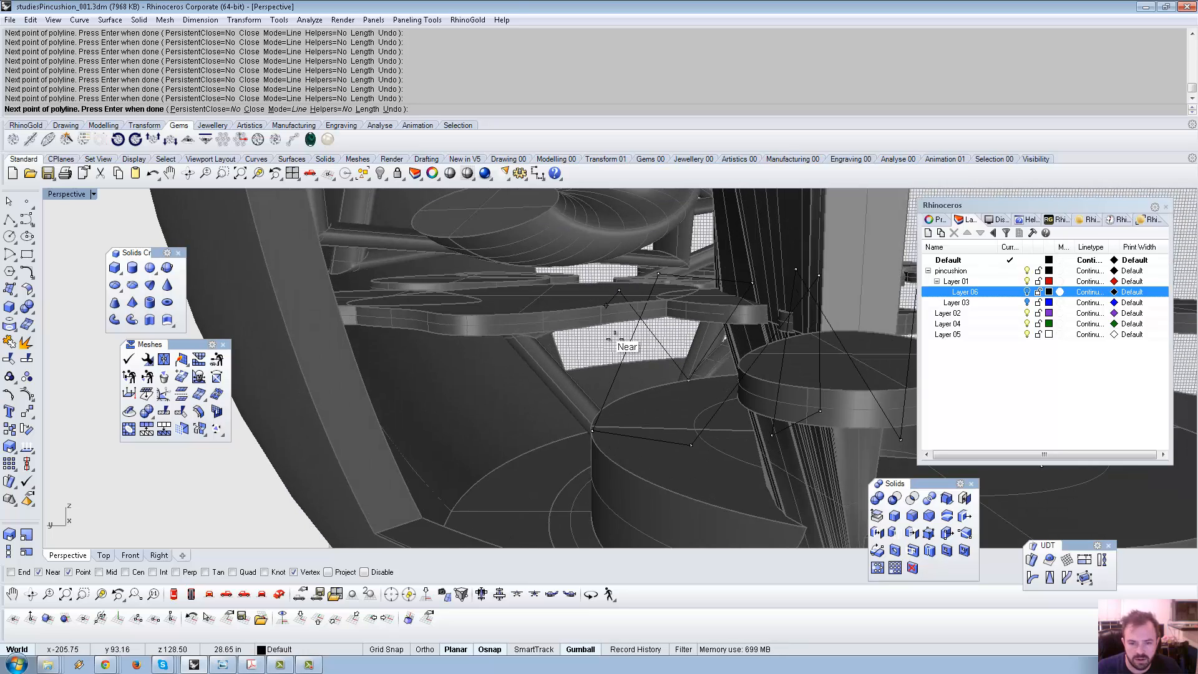
right_drag(626, 395, 488, 363)
right_drag(405, 273, 425, 335)
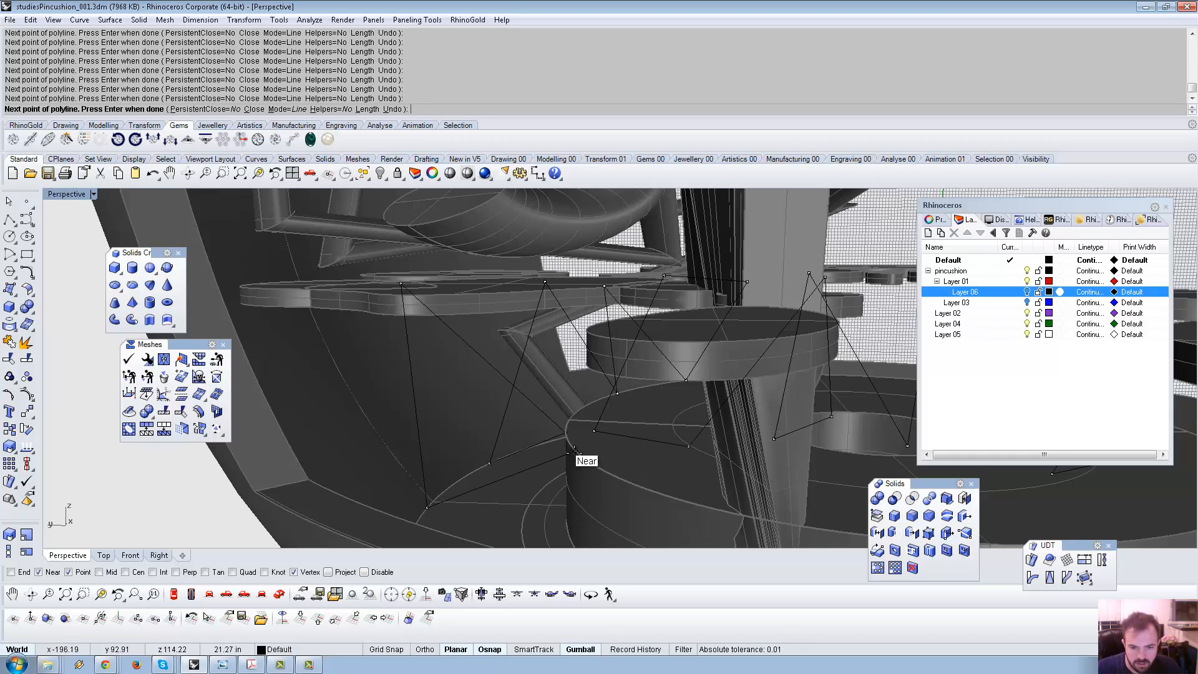
click(268, 306)
scroll(305, 324, down, 7)
right_drag(306, 325, 476, 396)
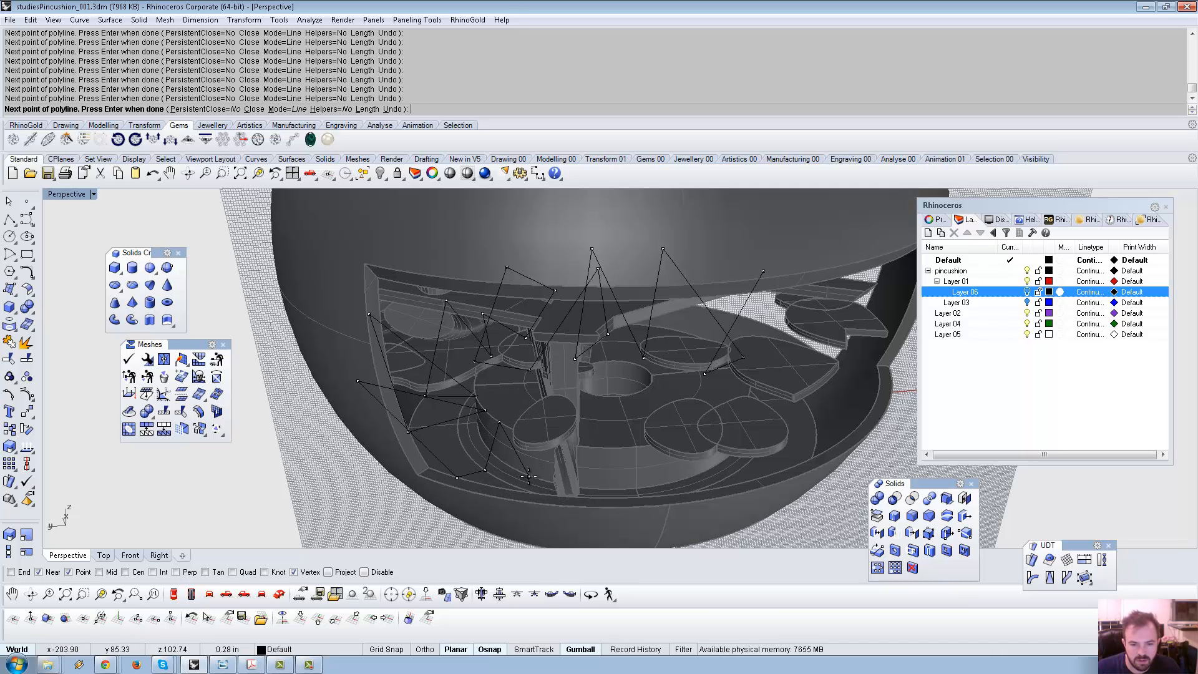
Add zigzag vertices on the central stem and the ring edge.
right_drag(529, 477, 554, 452)
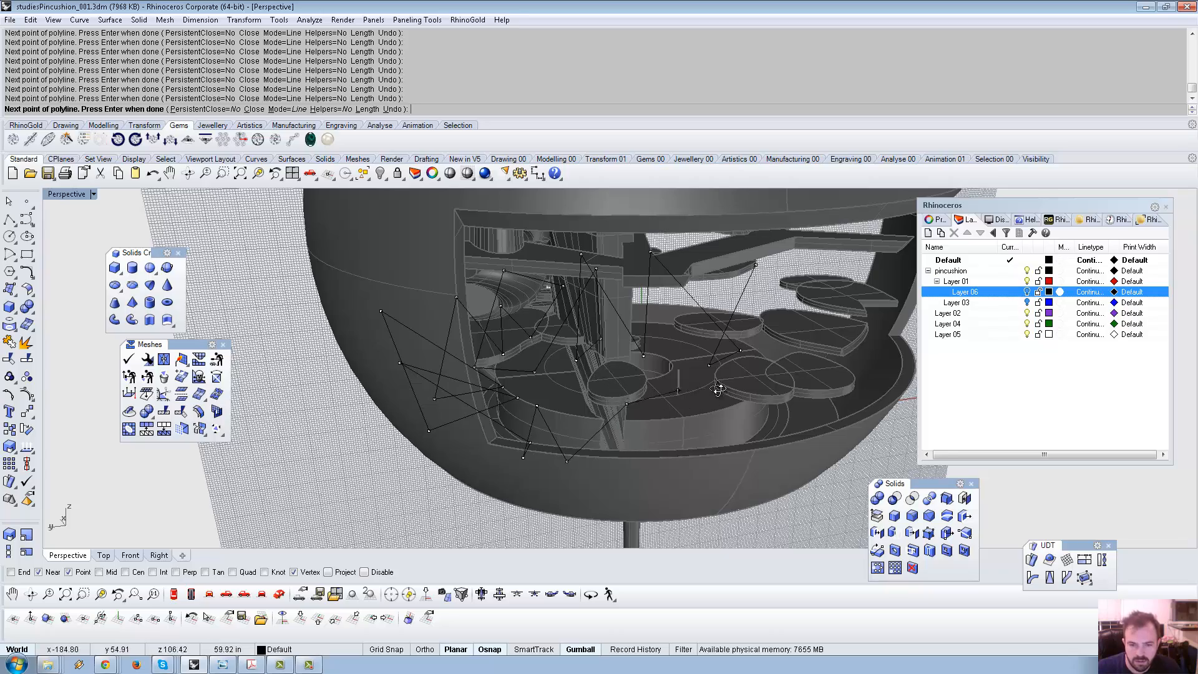
right_drag(718, 390, 628, 269)
right_drag(525, 354, 518, 369)
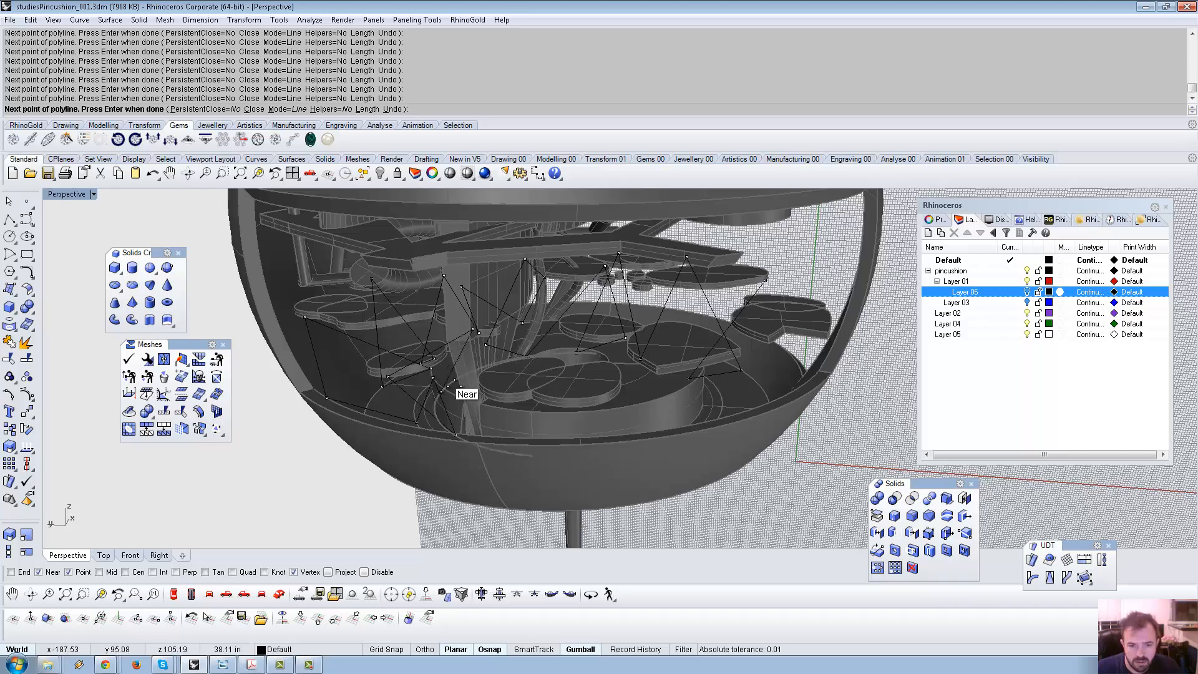
scroll(455, 384, up, 6)
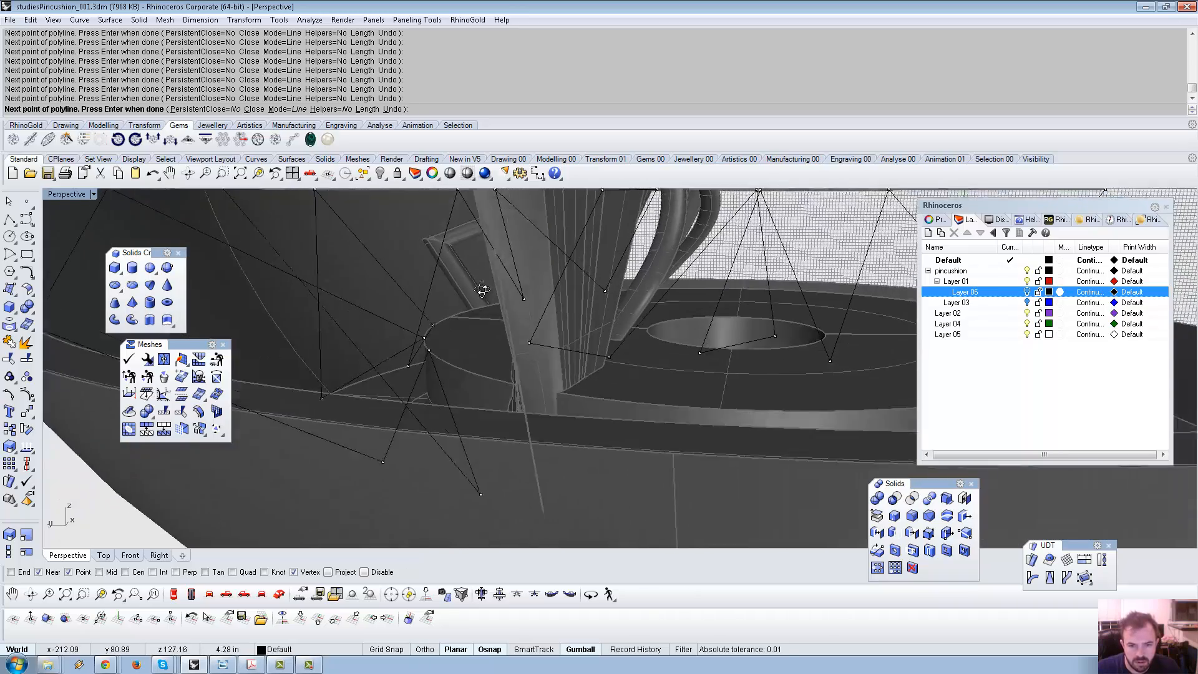
right_drag(482, 289, 480, 322)
click(504, 335)
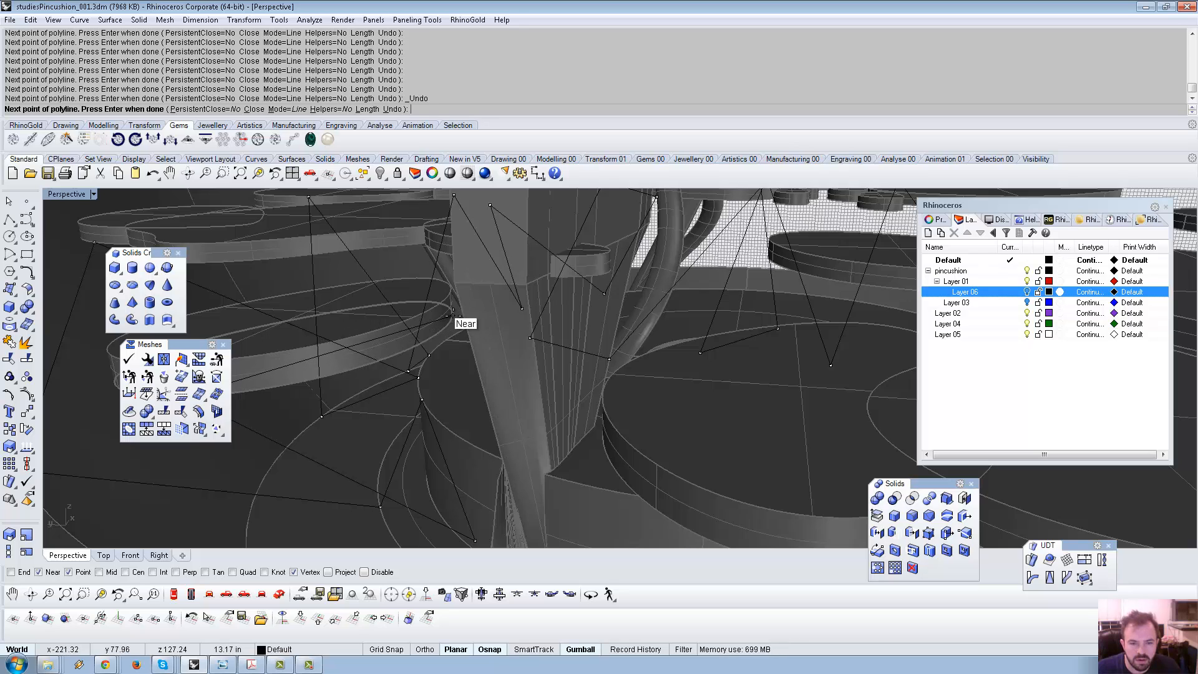
click(453, 315)
right_drag(469, 355, 508, 365)
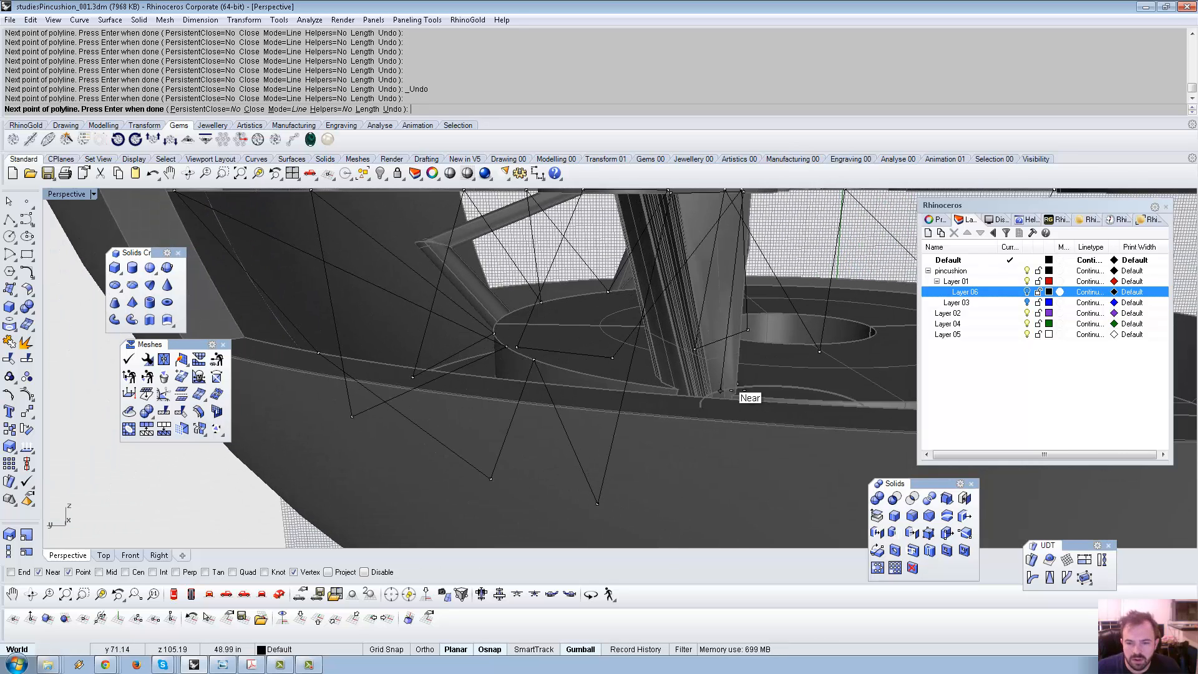
click(779, 398)
right_drag(779, 398, 763, 406)
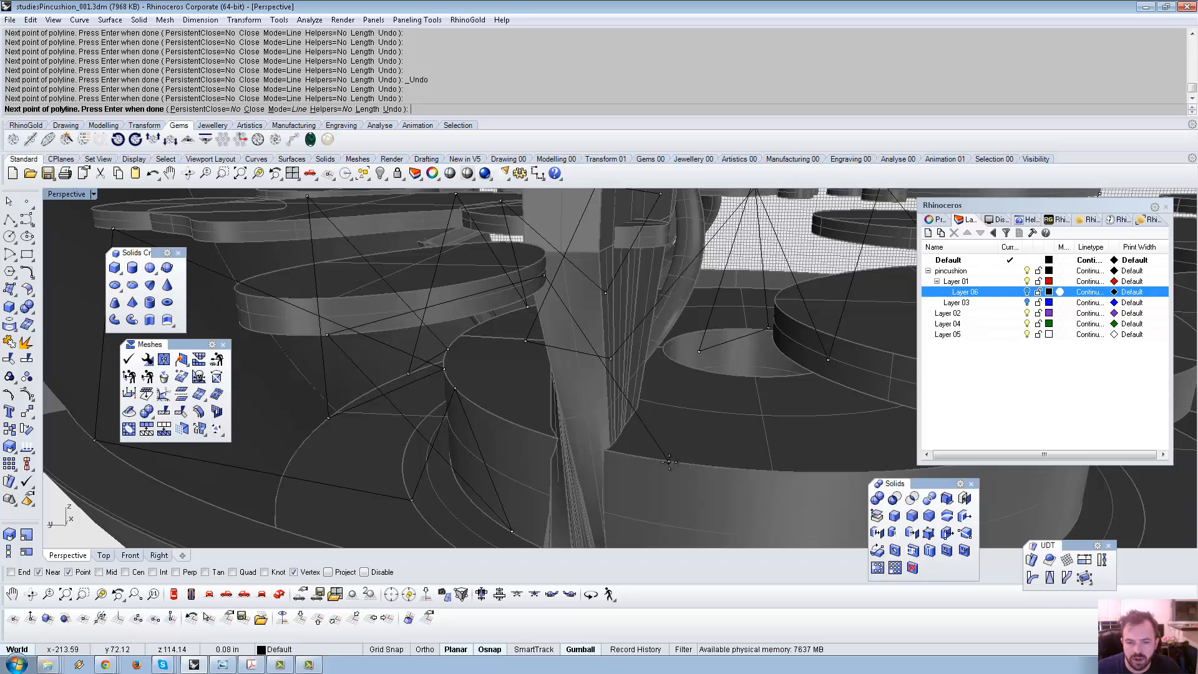
Extend the zigzag across the disc edges and along the bowl's rim.
scroll(669, 462, down, 10)
right_drag(691, 420, 694, 480)
scroll(758, 469, up, 8)
click(718, 474)
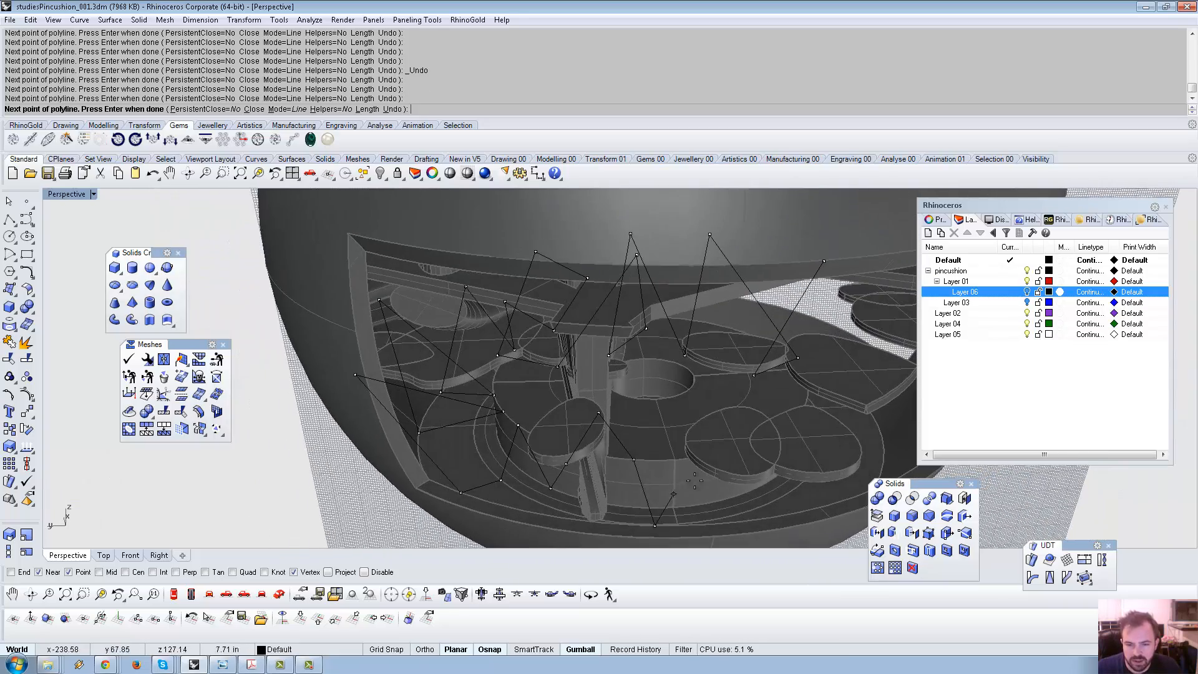
click(635, 508)
right_drag(636, 507, 724, 432)
click(734, 417)
click(746, 434)
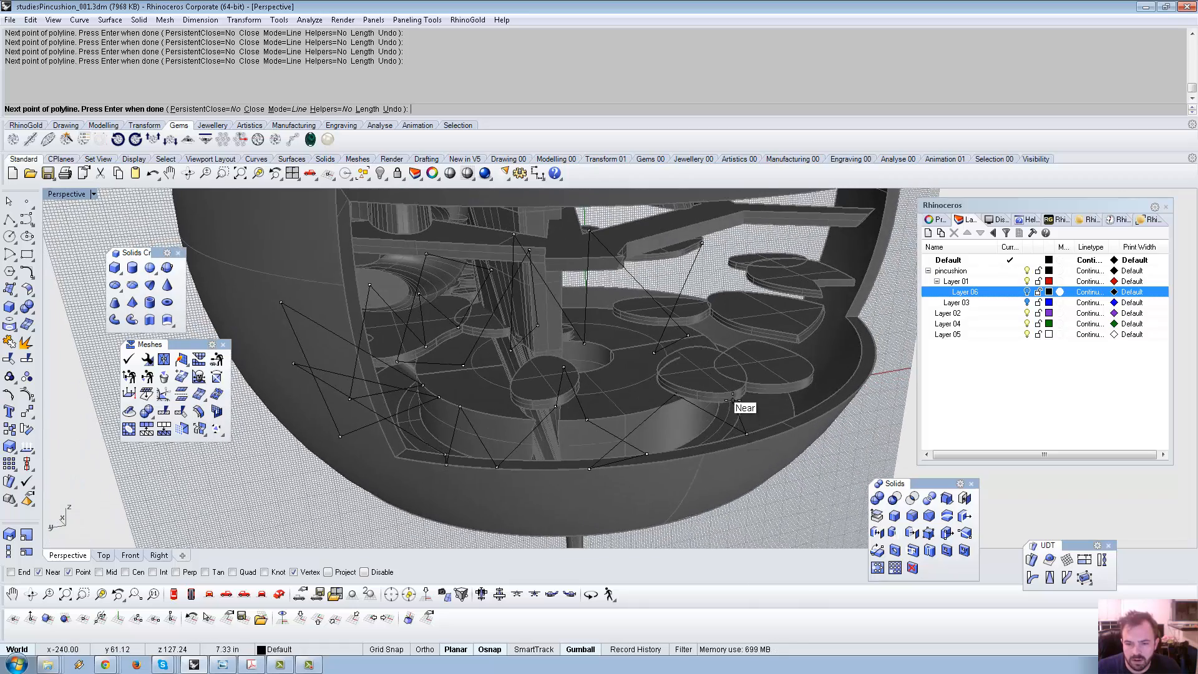
click(733, 400)
click(785, 422)
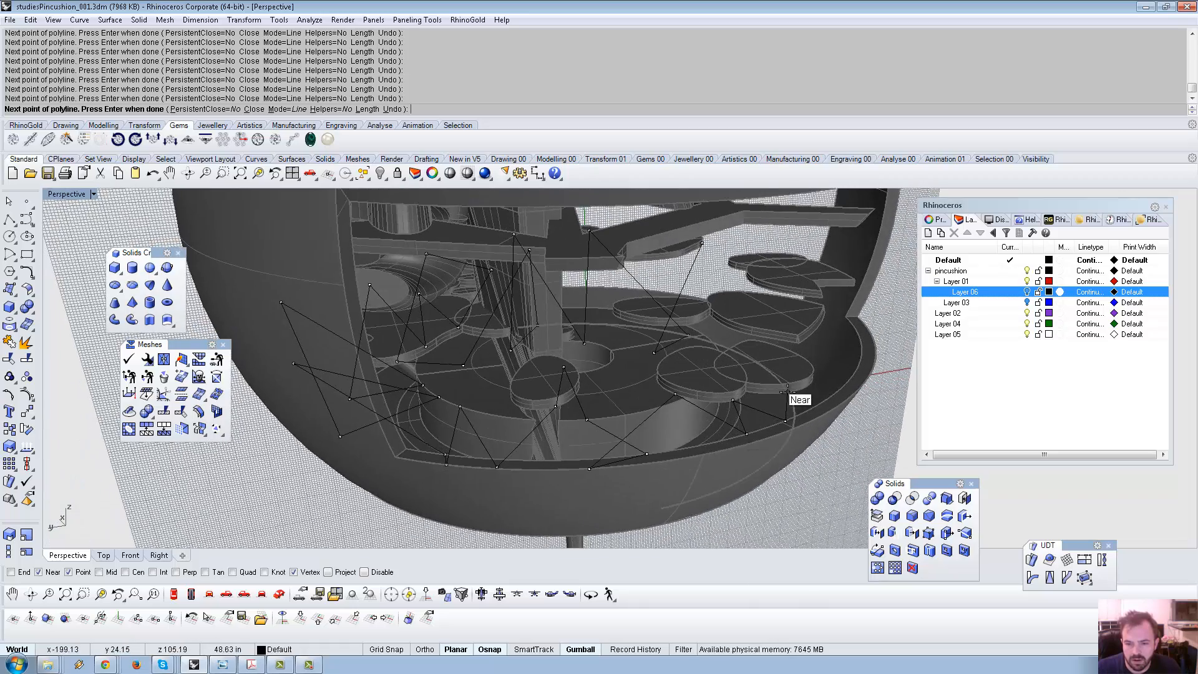
right_drag(787, 392, 601, 394)
Undo the misplaced last vertex and add a replacement segment ending on a disc.
scroll(410, 430, up, 5)
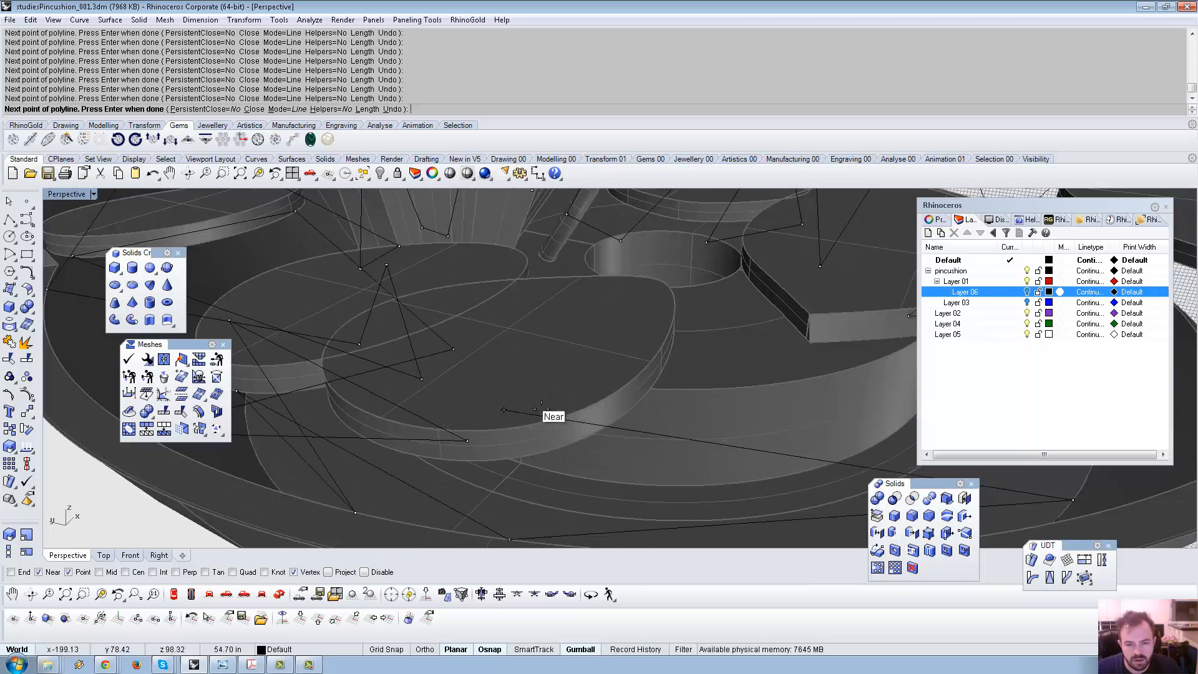
scroll(537, 419, down, 5)
key(ctrl+z)
right_drag(528, 440, 599, 382)
scroll(597, 380, up, 4)
right_drag(596, 434, 600, 380)
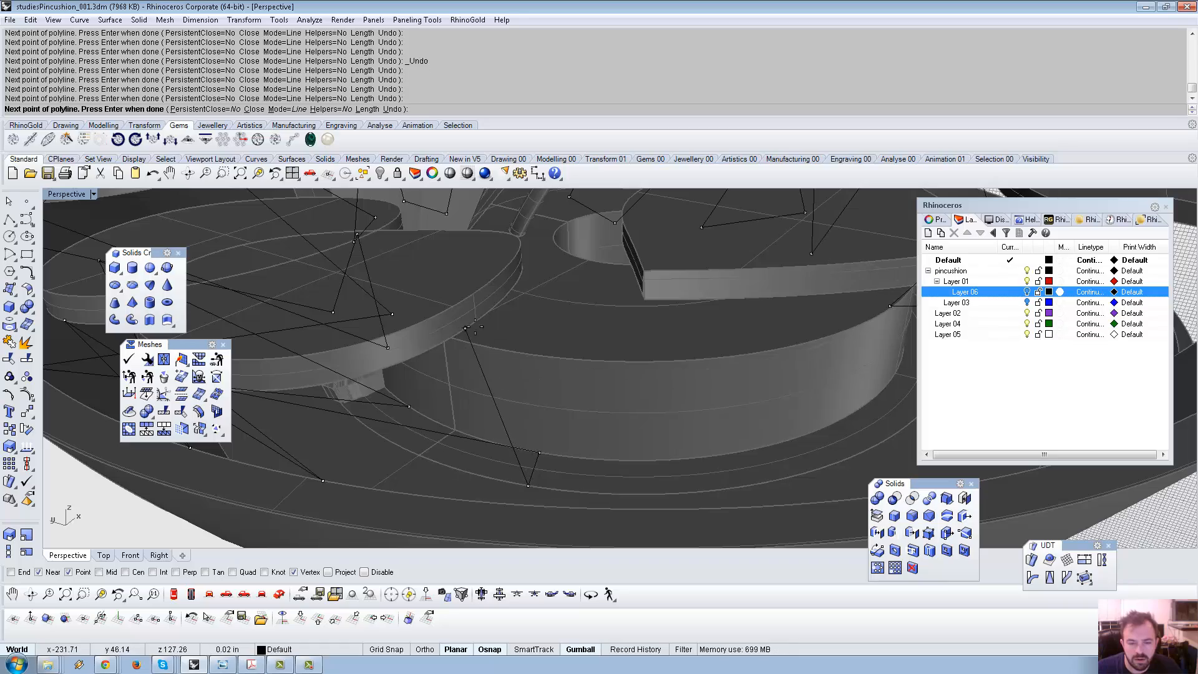
scroll(474, 331, down, 4)
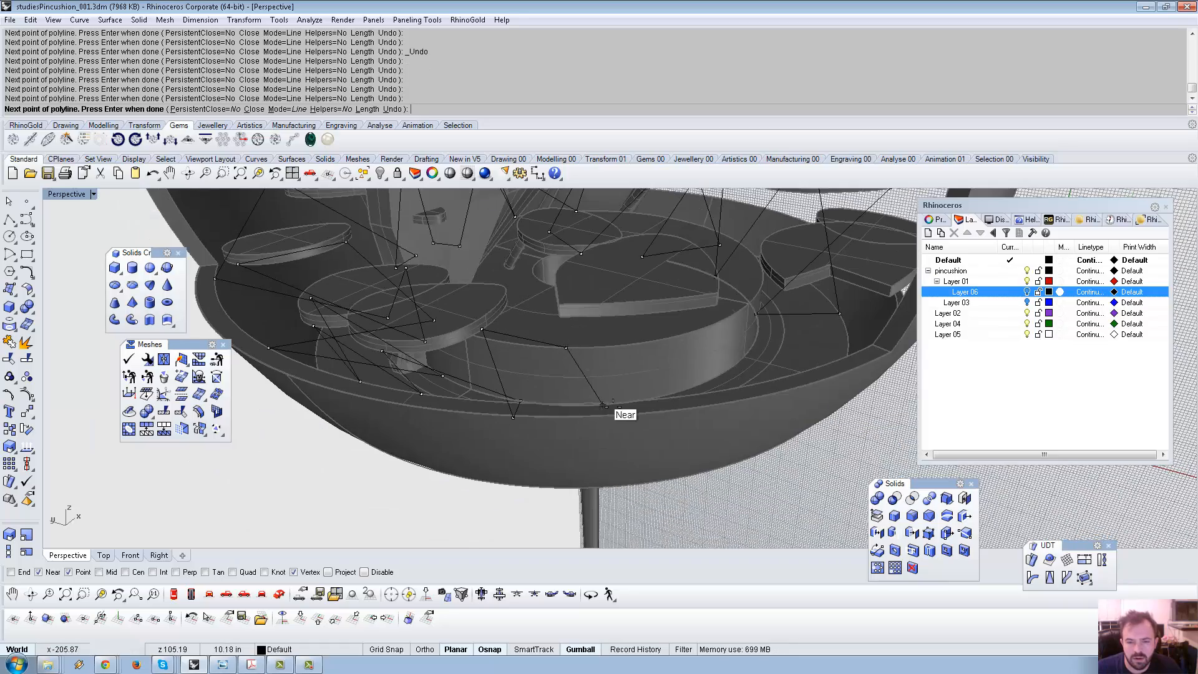
right_drag(604, 406, 680, 390)
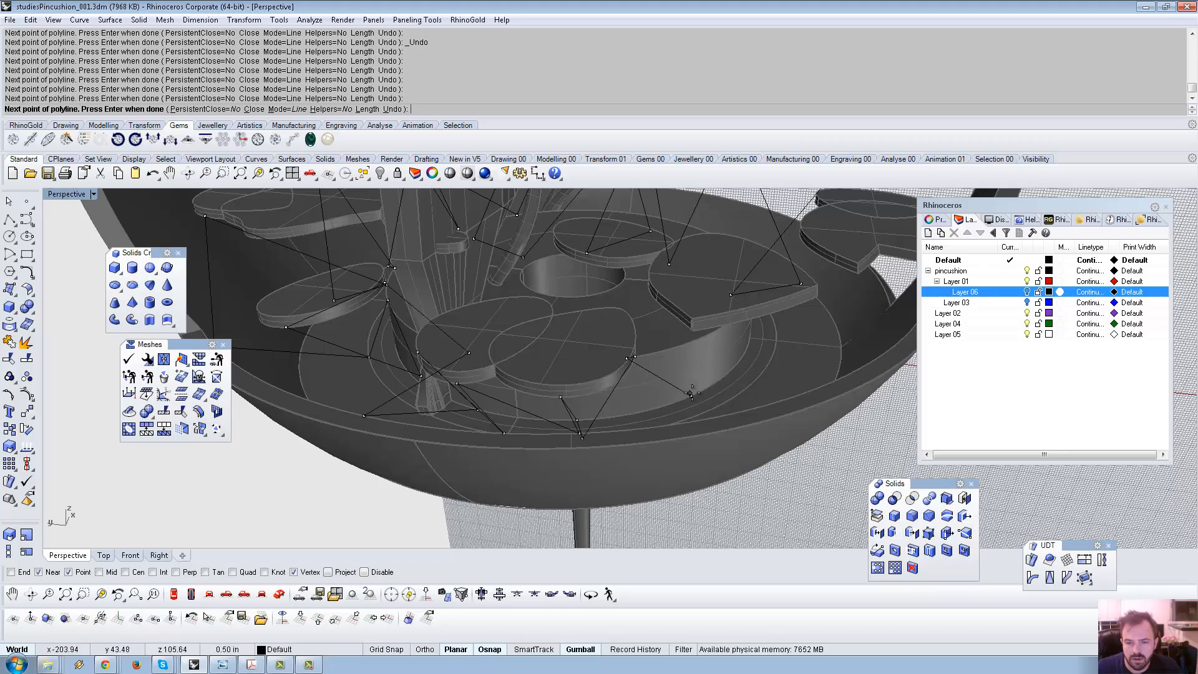
click(691, 395)
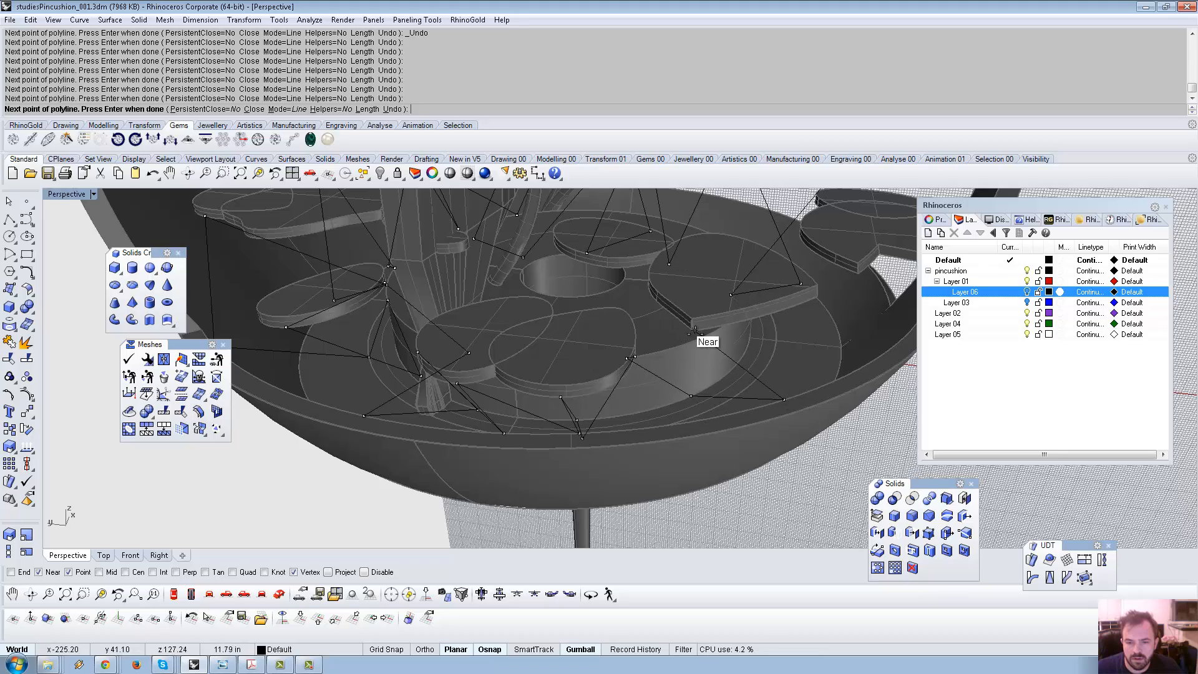
End the zigzag polyline, leaving one open curve threading the lower tray.
right_drag(664, 309, 667, 298)
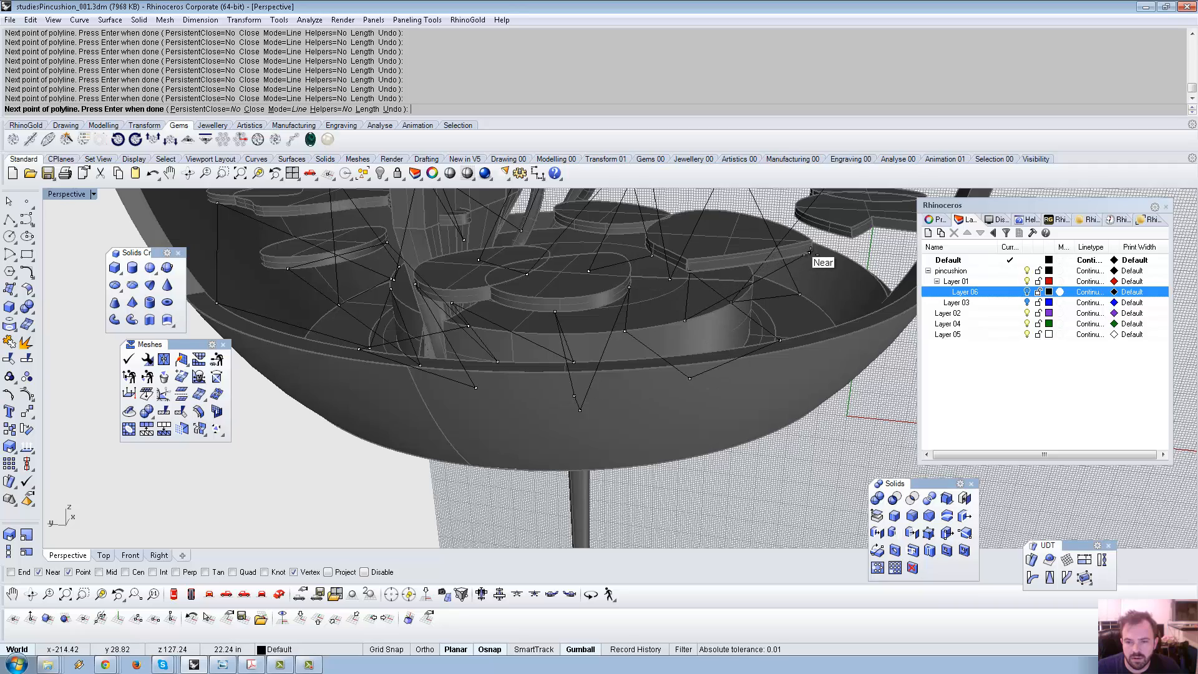
right_drag(647, 240, 649, 217)
right_drag(653, 221, 560, 216)
scroll(732, 237, down, 5)
right_drag(660, 257, 790, 336)
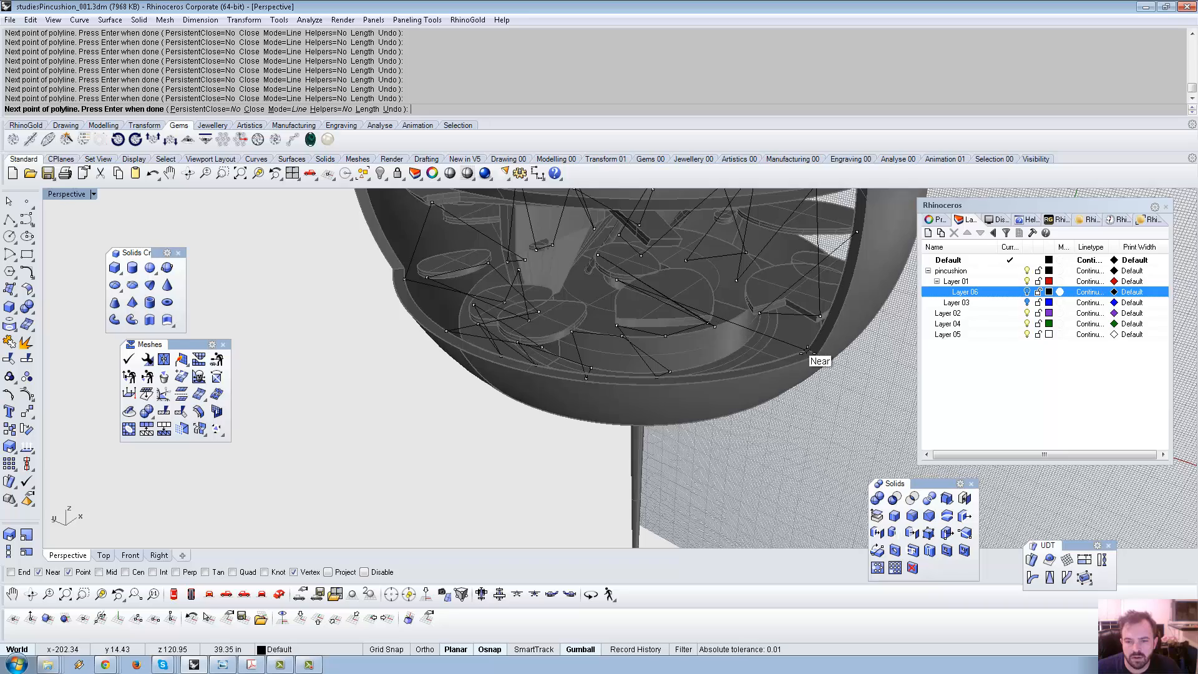
right_click(787, 306)
scroll(774, 312, down, 8)
right_drag(771, 313, 508, 282)
scroll(509, 282, up, 6)
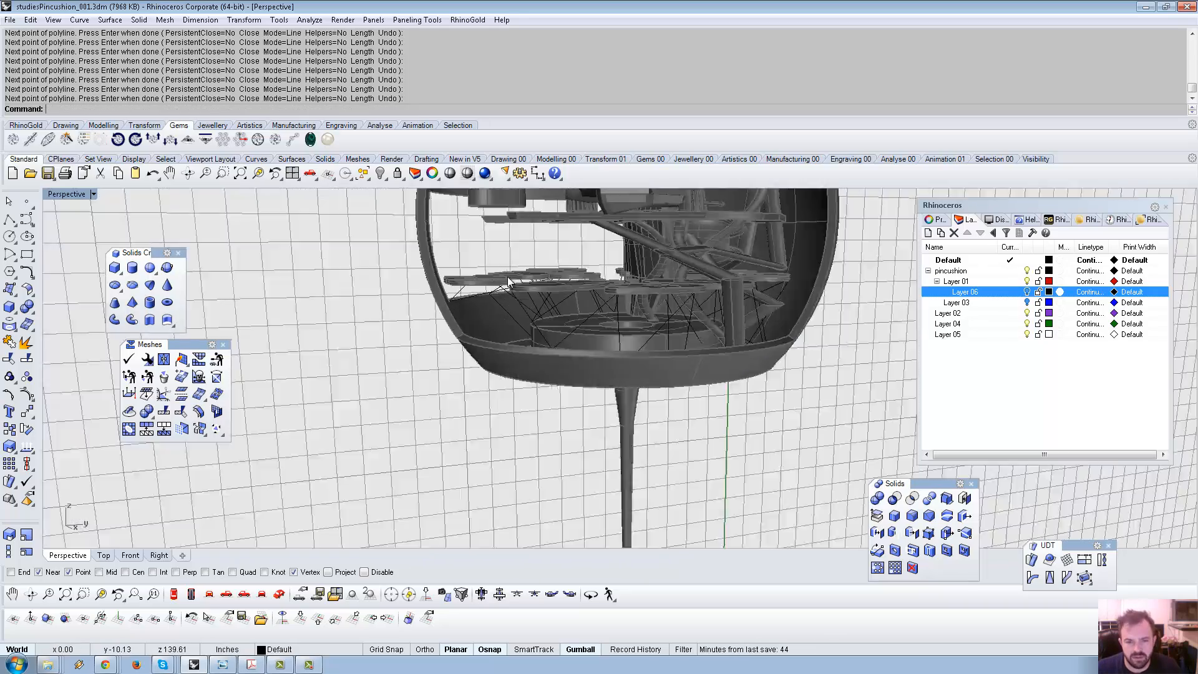
scroll(509, 282, up, 3)
Pipe the yellow zigzag polyline with a 0.5 start and end radius into solid struts.
click(542, 294)
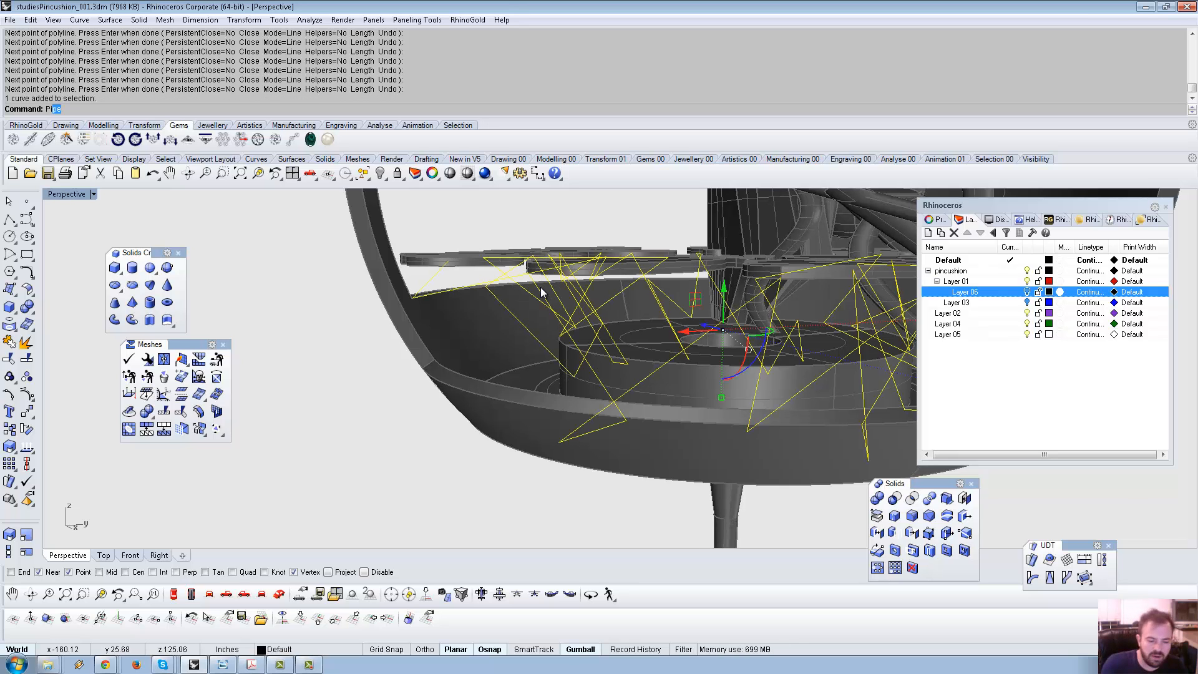
key(Return)
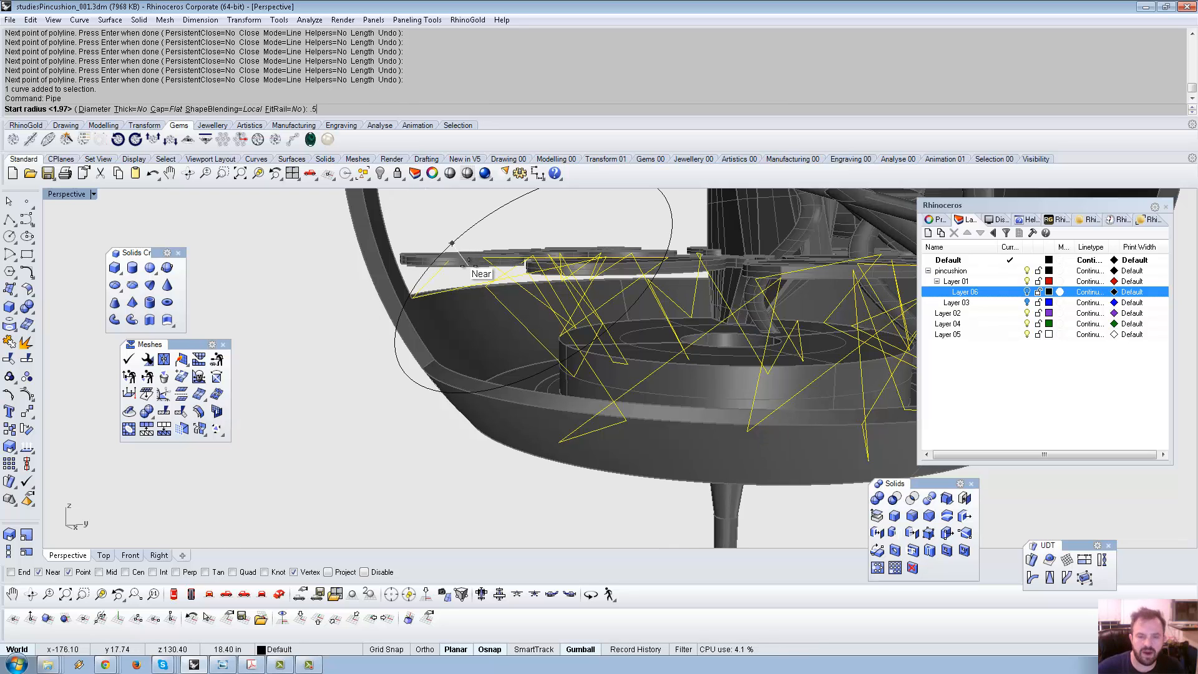
text(.5)
key(Return)
key(Return)
key(Return)
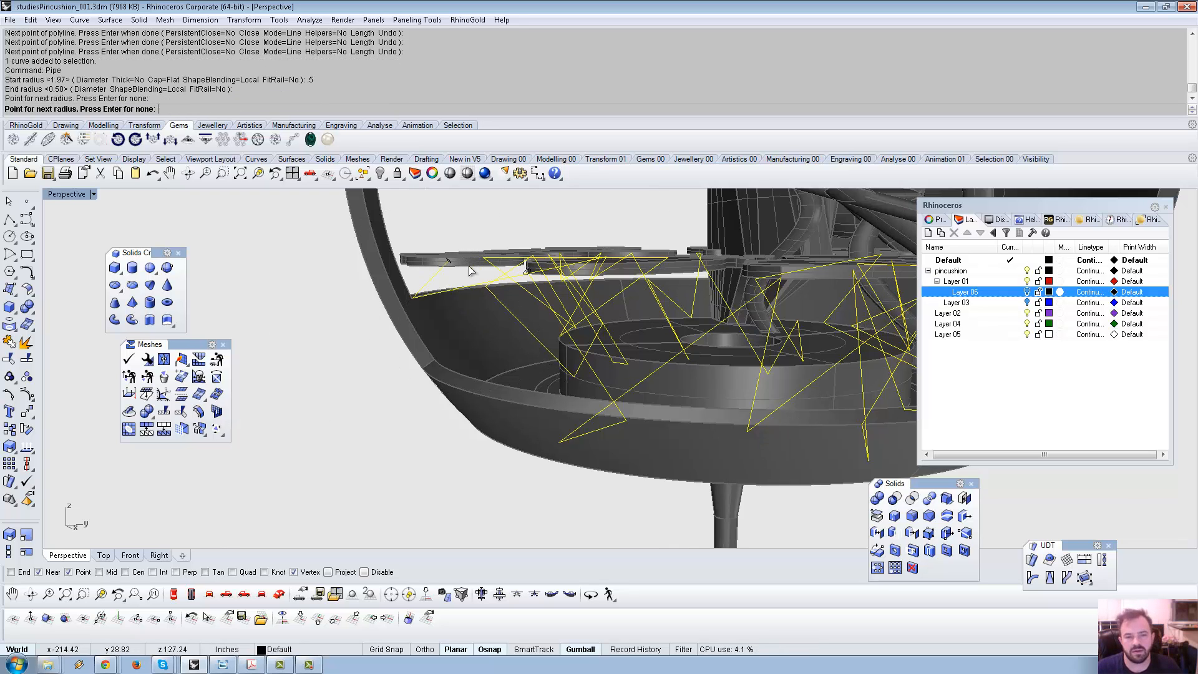
scroll(510, 325, down, 6)
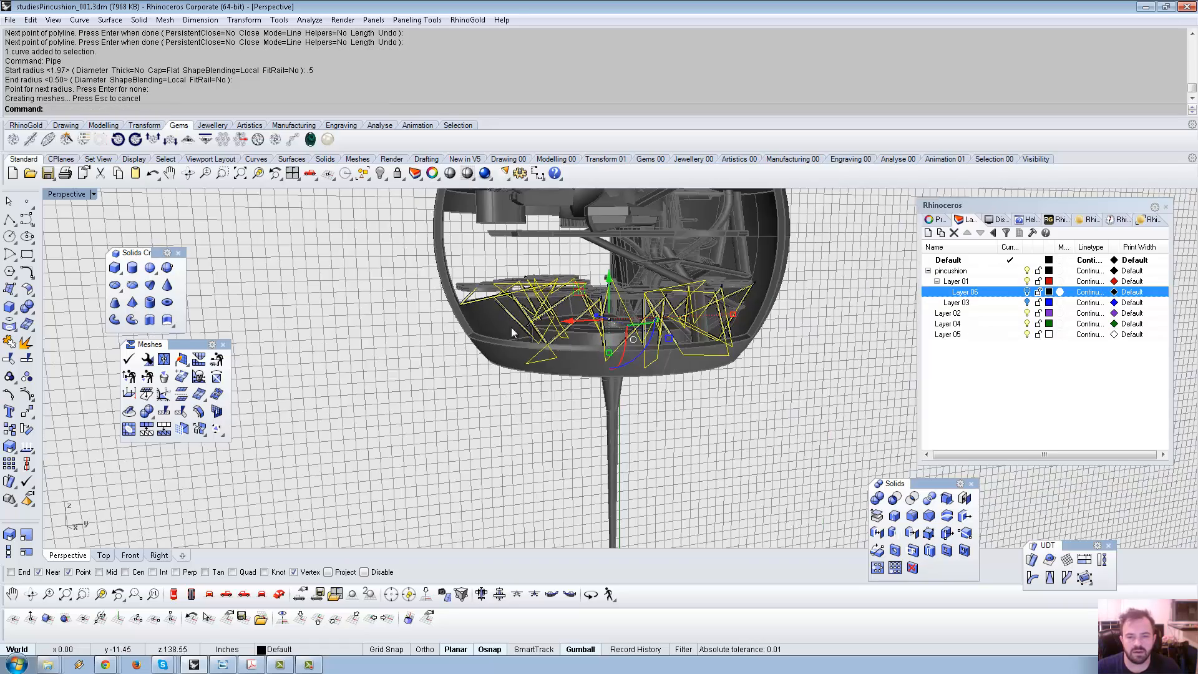
right_drag(511, 327, 736, 418)
click(740, 417)
scroll(597, 363, up, 4)
right_drag(598, 362, 45, 262)
scroll(545, 361, down, 3)
click(10, 220)
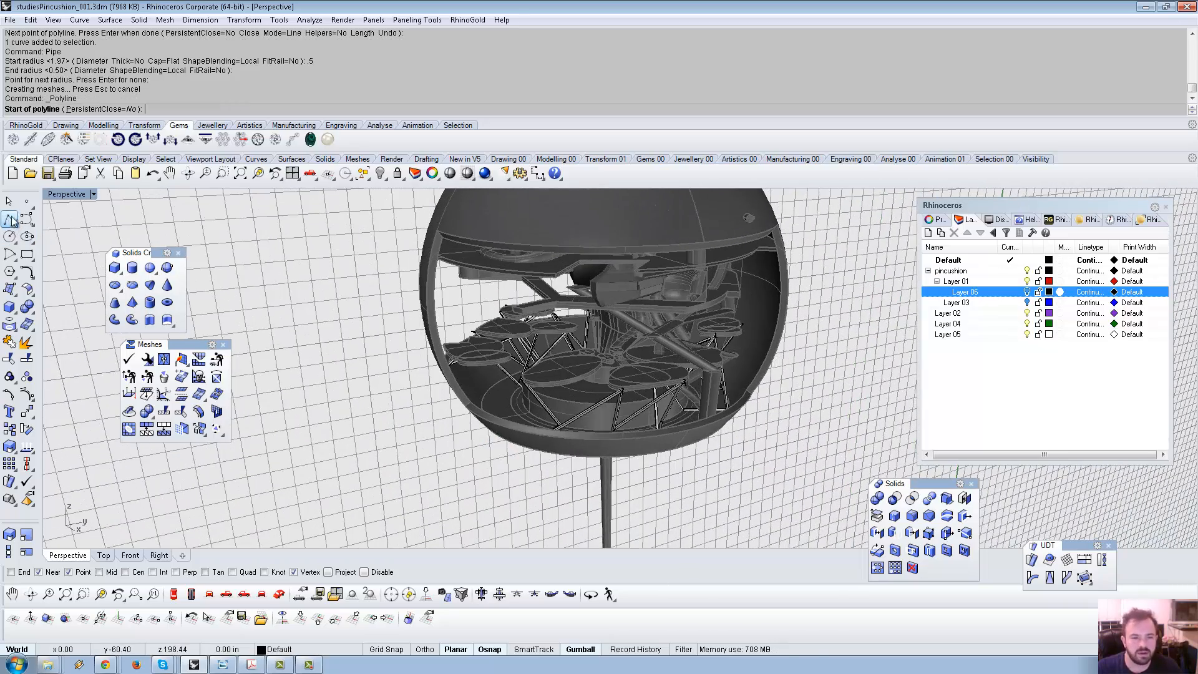
Cancel the stray Box command, show hidden objects and unlock all 80 locked objects.
click(9, 308)
right_drag(527, 316, 837, 318)
key(Escape)
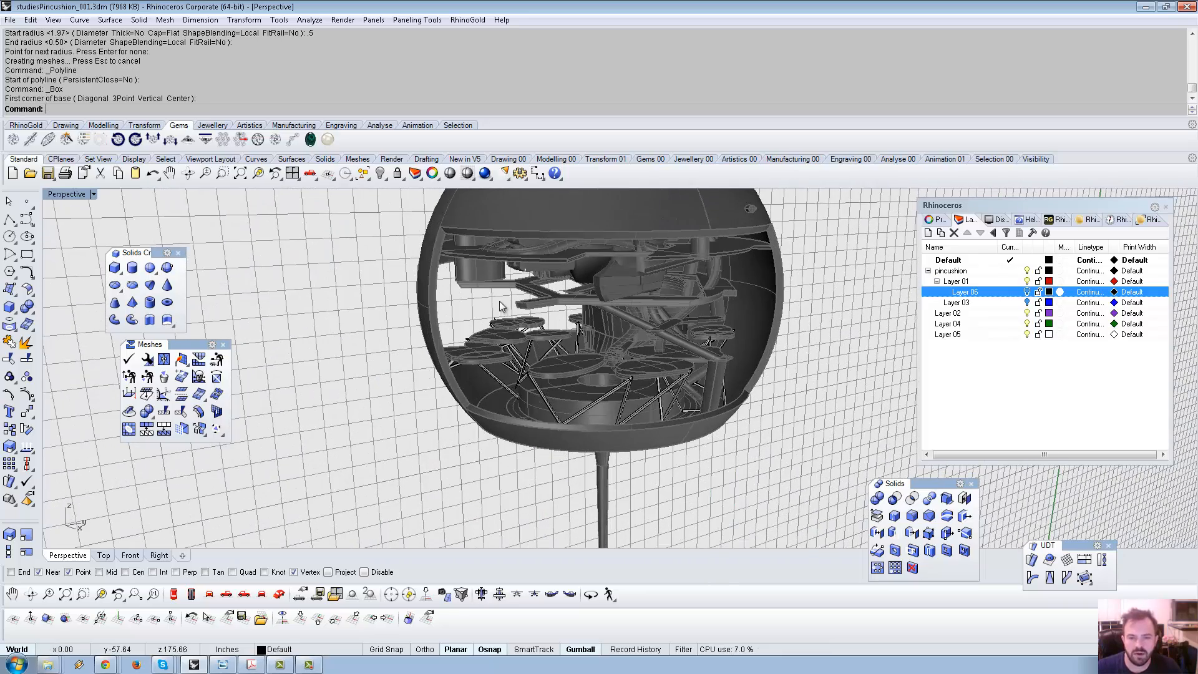
click(380, 173)
right_drag(549, 274, 589, 272)
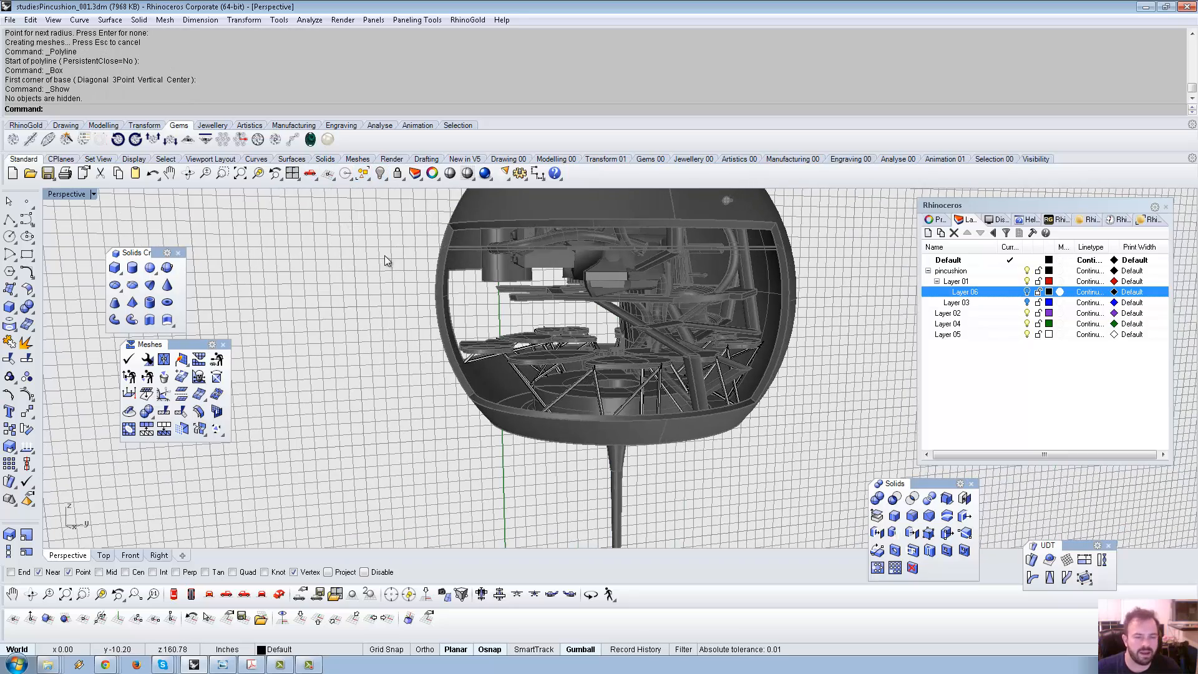
scroll(385, 256, down, 4)
right_drag(474, 263, 711, 409)
right_click(398, 175)
scroll(530, 368, up, 4)
right_drag(572, 351, 619, 263)
scroll(475, 324, up, 4)
click(619, 264)
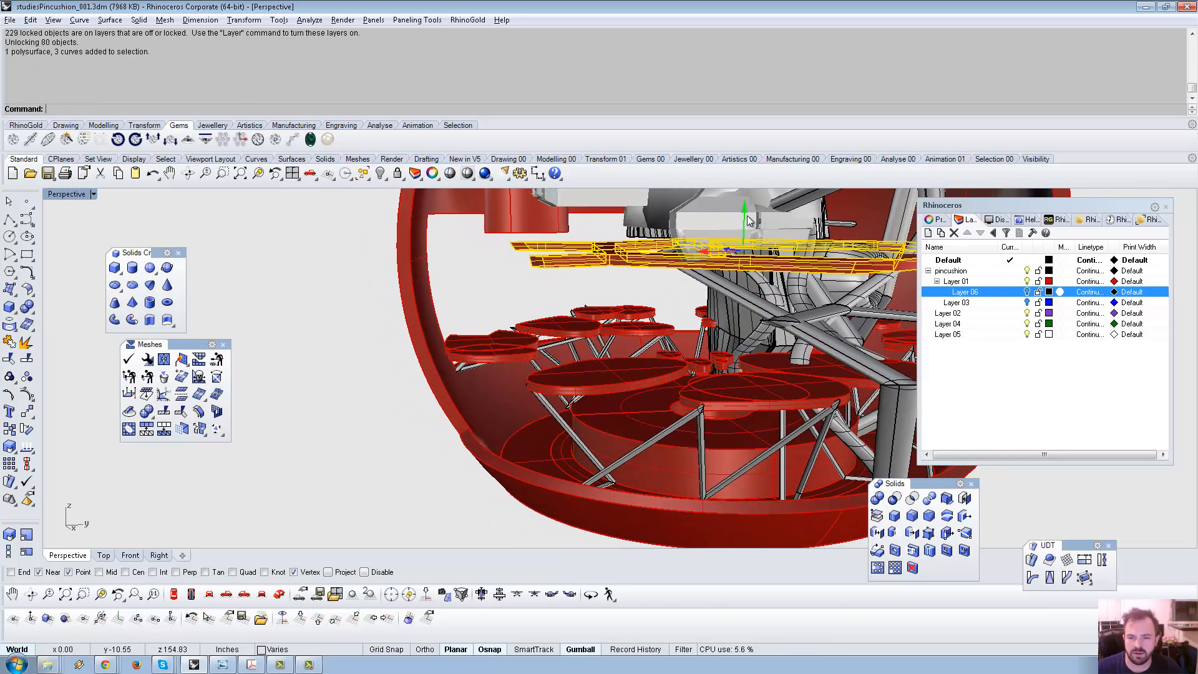
Move, copy, widen and tilt the selected shelf plate lower inside the sphere.
drag(748, 220, 676, 276)
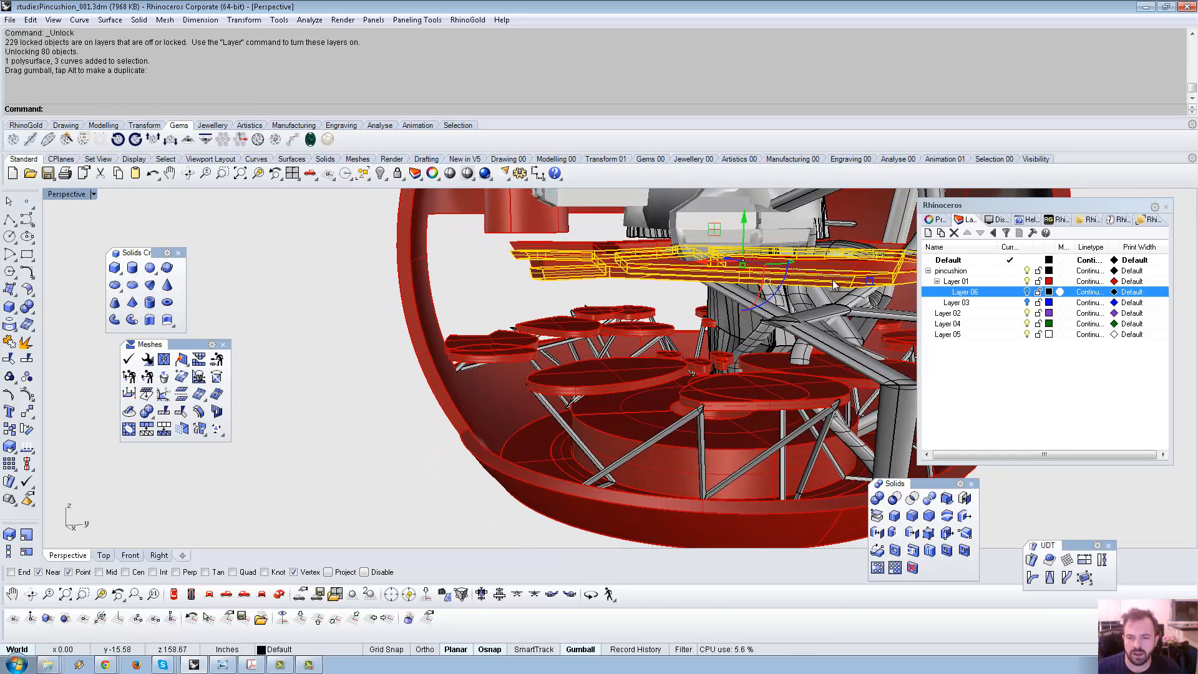
drag(871, 284, 888, 288)
scroll(712, 248, down, 1)
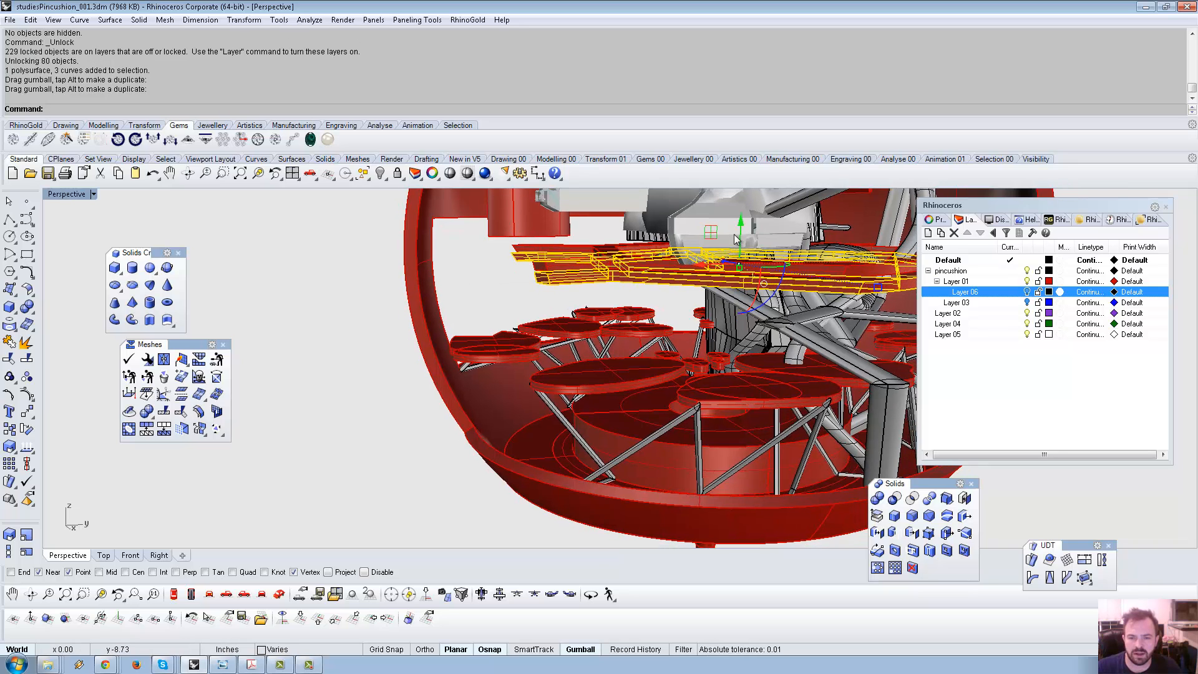
alt+drag(742, 223, 741, 228)
mouse_move(878, 304)
mouse_down()
mouse_move(896, 309)
mouse_move(881, 306)
mouse_up()
shift+right_drag(782, 279, 643, 271)
drag(632, 232, 635, 252)
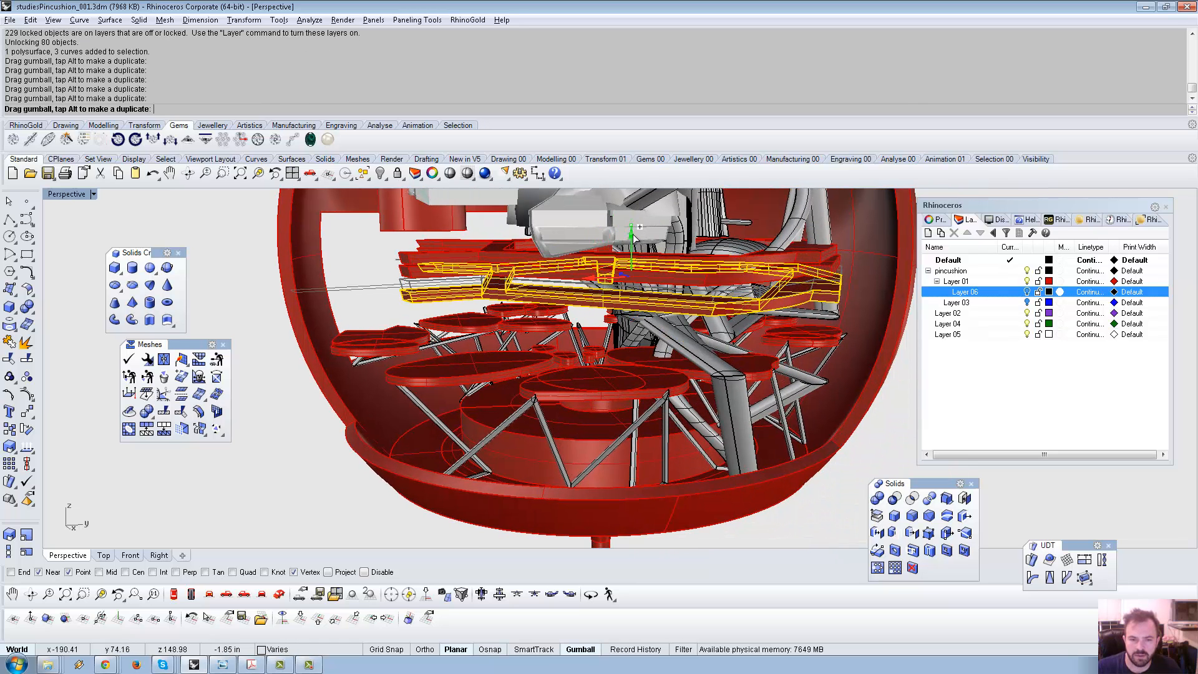
drag(732, 311, 774, 323)
right_drag(591, 252, 594, 275)
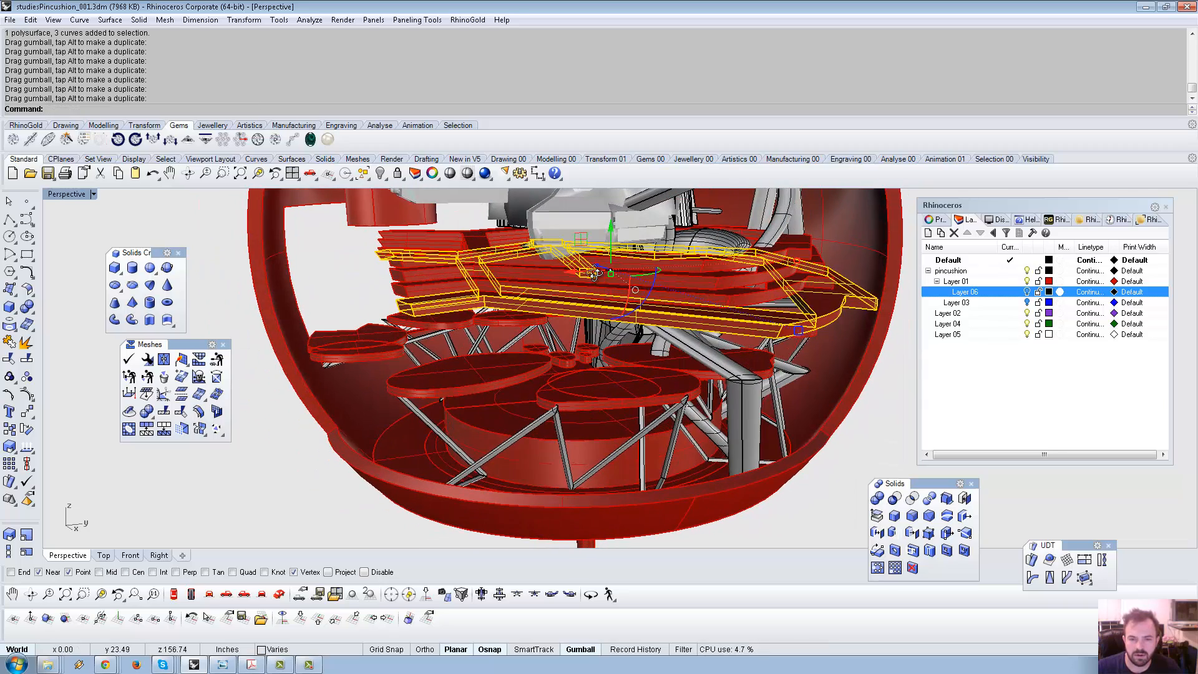
drag(648, 296, 651, 285)
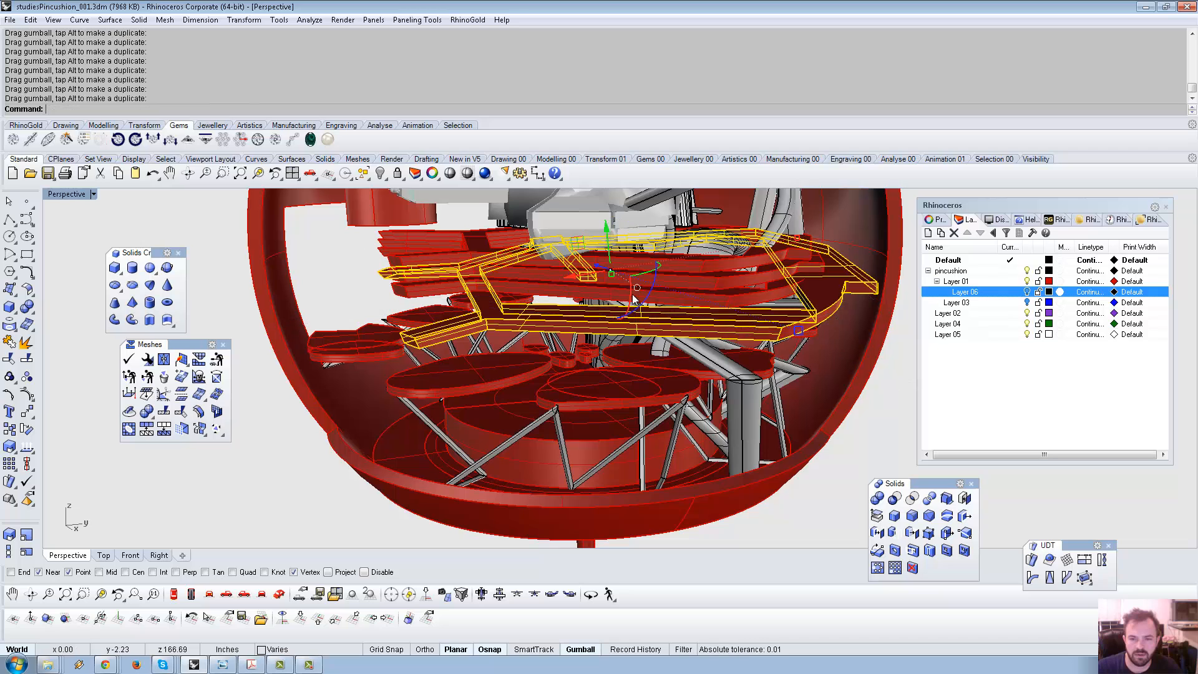
shift+right_drag(446, 286, 496, 308)
key(Escape)
Rotate a second shelf plate inside the sphere.
click(795, 294)
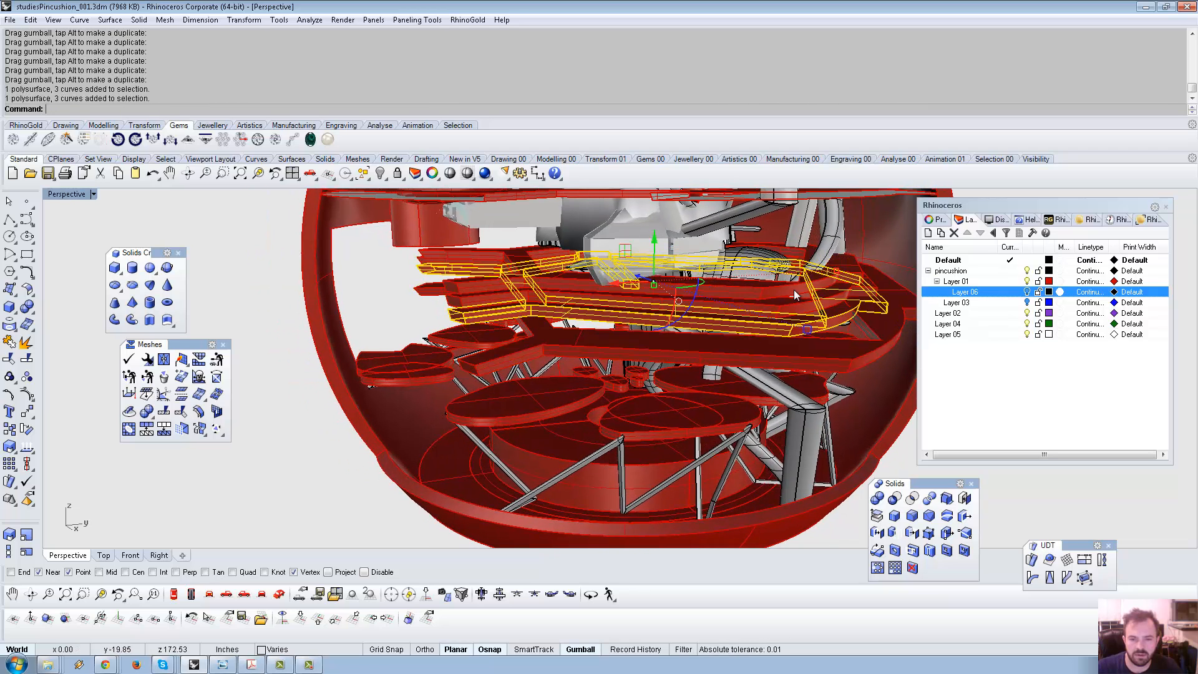
drag(694, 306, 556, 307)
right_drag(580, 312, 736, 330)
click(838, 441)
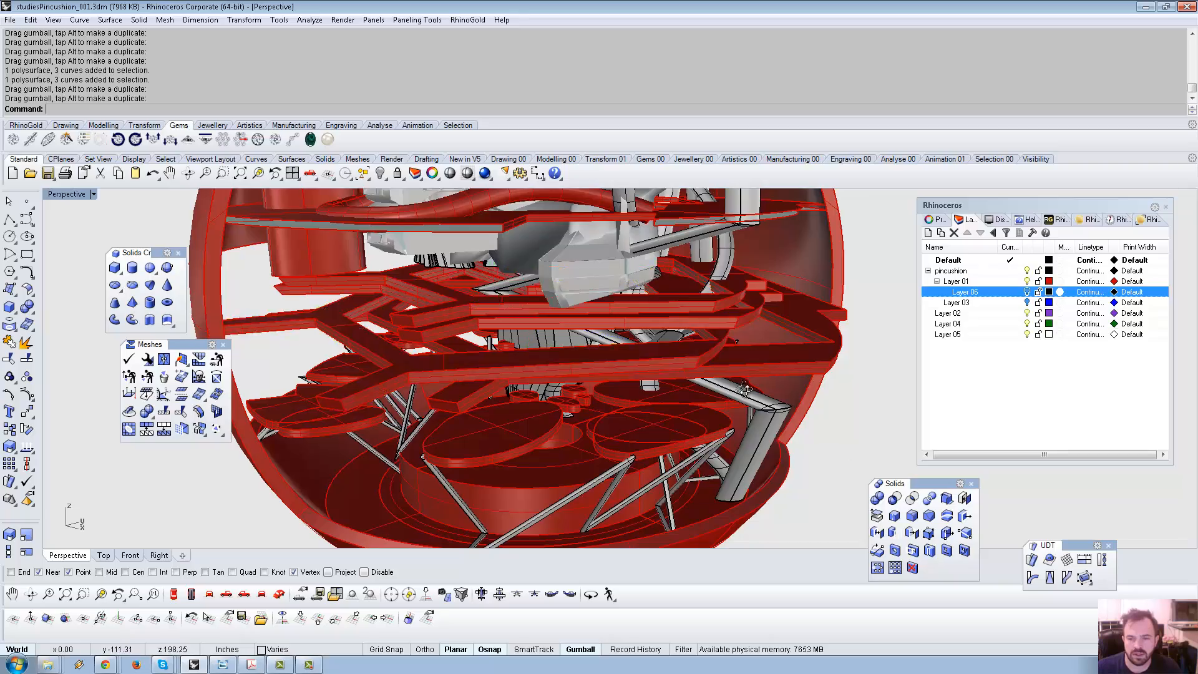
right_drag(744, 389, 828, 345)
scroll(828, 344, down, 5)
right_drag(748, 384, 553, 369)
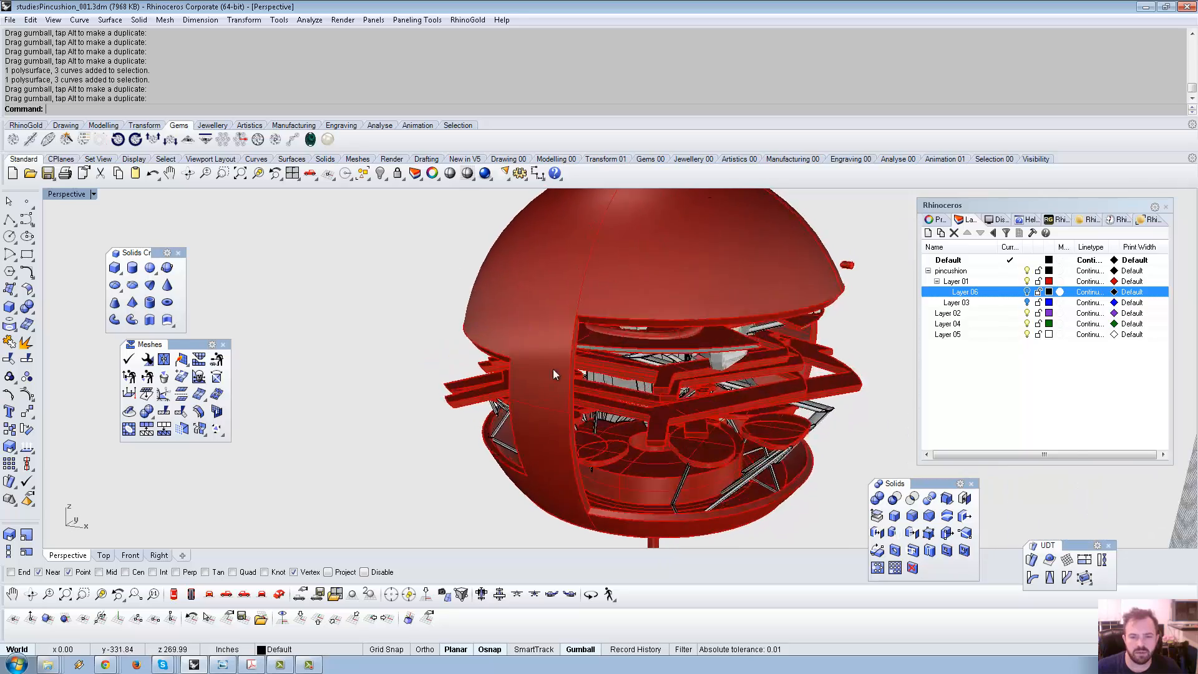
scroll(661, 398, down, 6)
right_drag(661, 399, 512, 322)
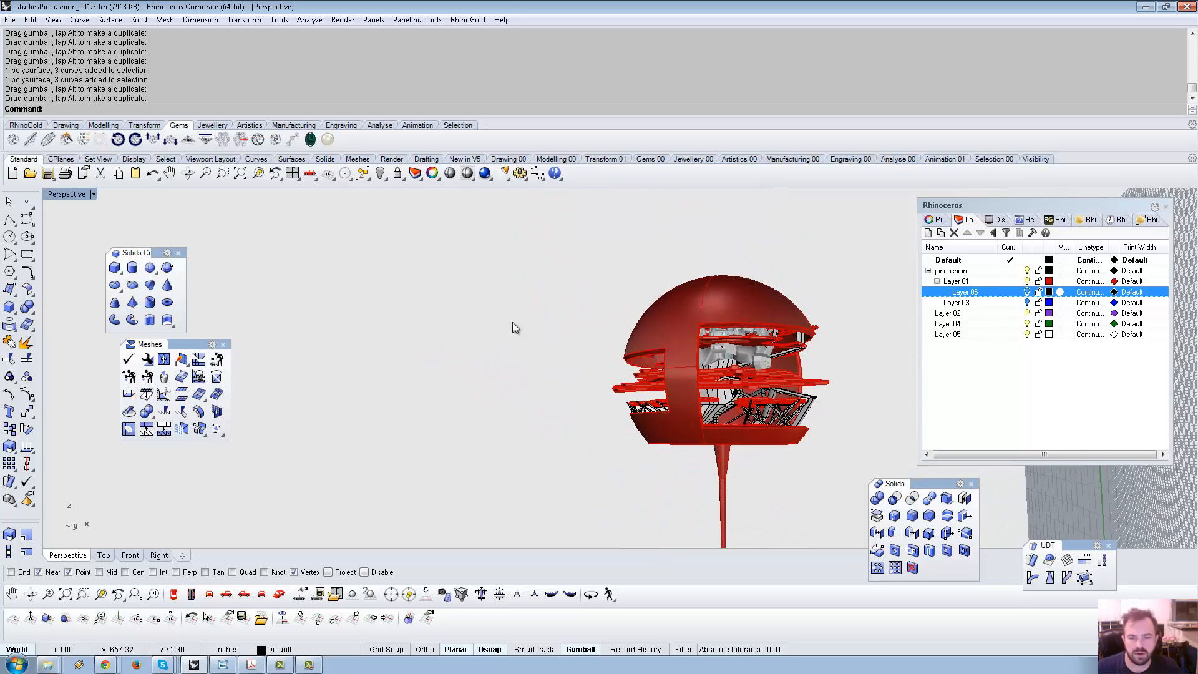
In the Back view, draw a right-hand cutting line and trim the plate ends protruding past it.
click(9, 219)
click(270, 601)
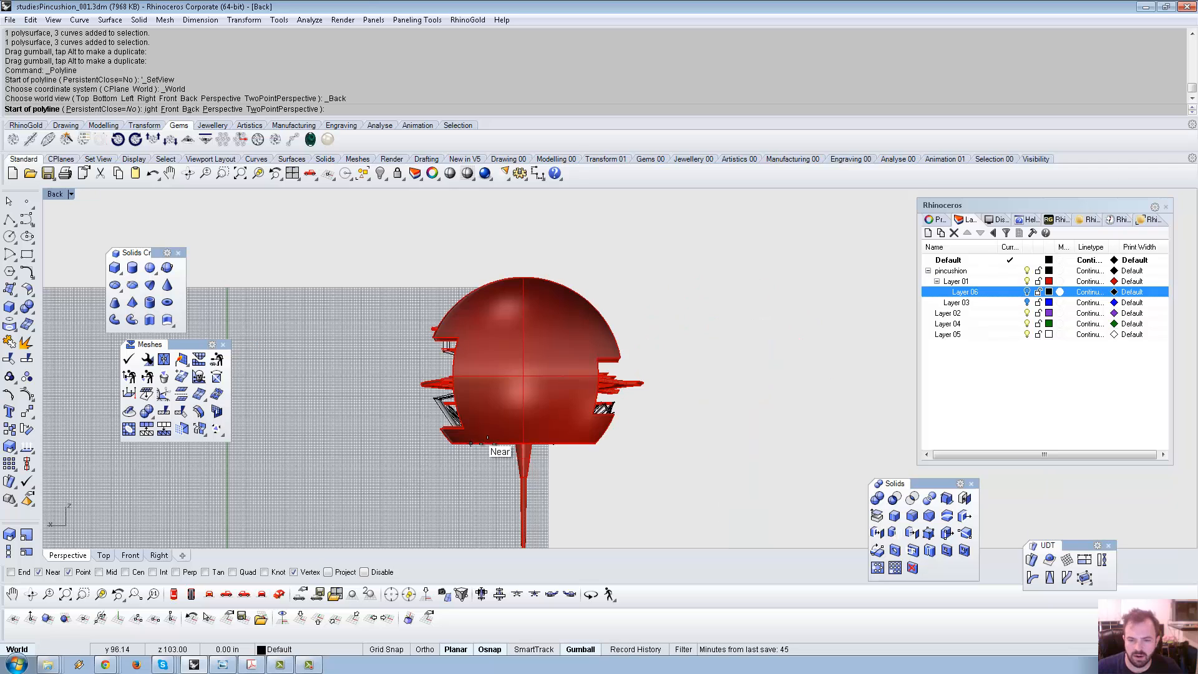
click(563, 487)
click(678, 260)
key(Return)
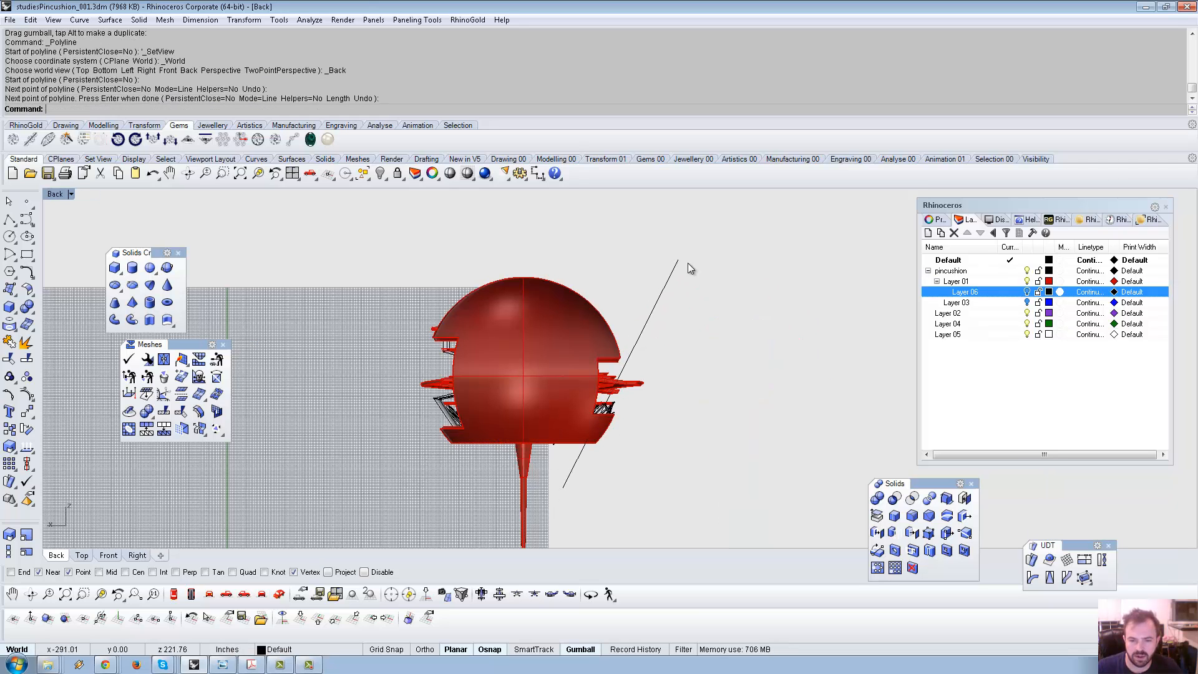
click(643, 322)
scroll(634, 375, up, 8)
key(ctrl+t)
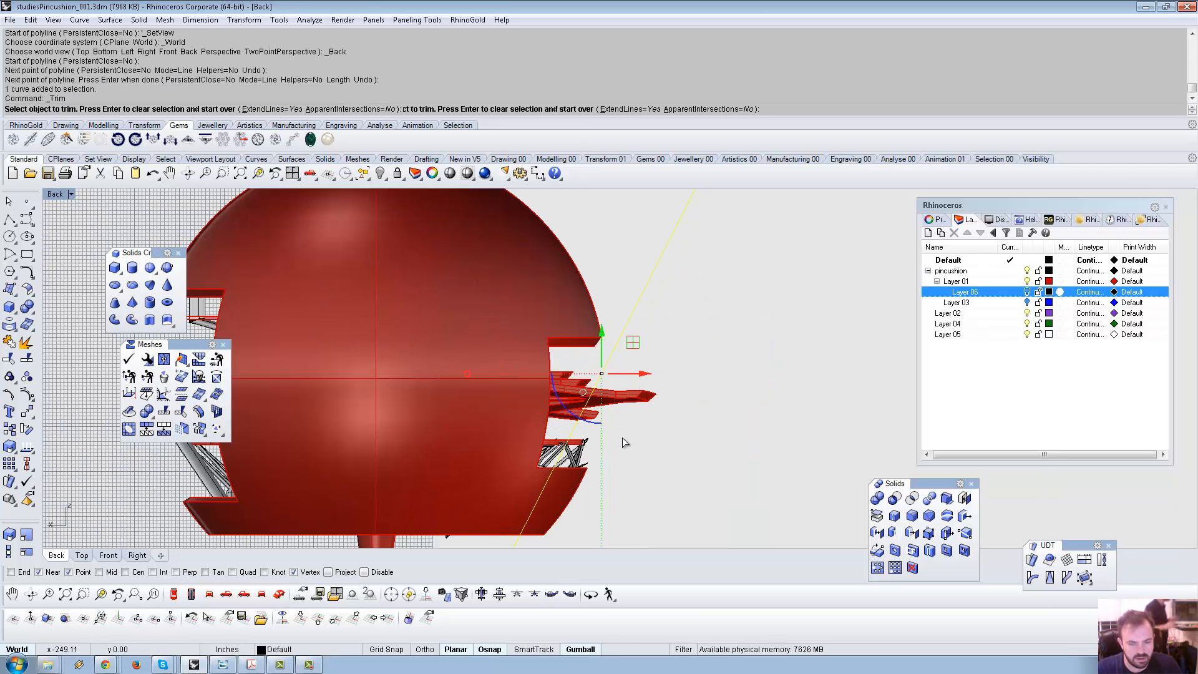
drag(657, 455, 614, 411)
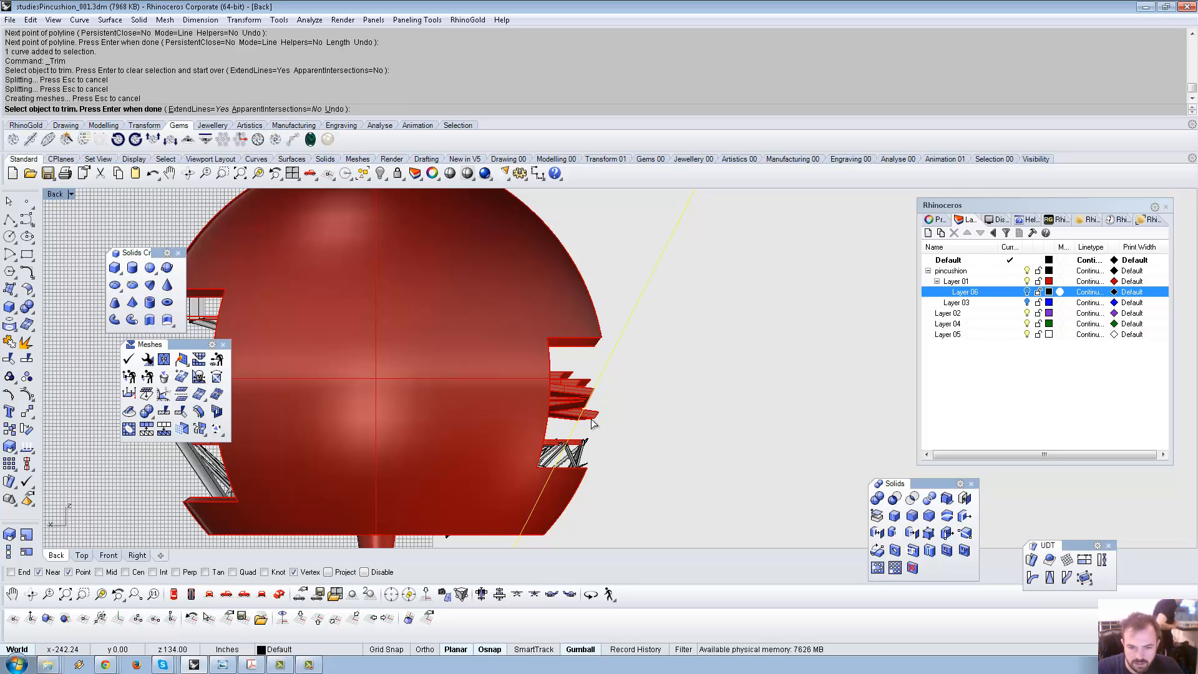
click(593, 416)
scroll(633, 349, down, 8)
key(Return)
scroll(474, 441, up, 2)
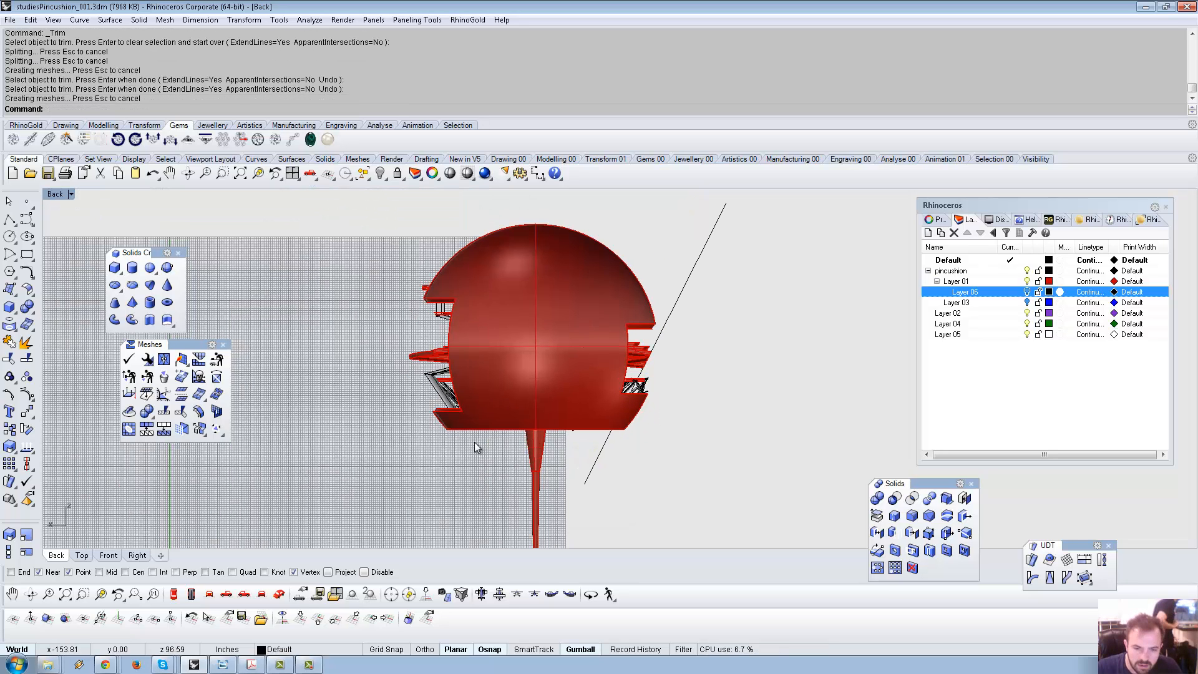
key(ctrl+t)
Draw a left-hand cutting line and trim away the plate ends sticking out on the left.
click(9, 220)
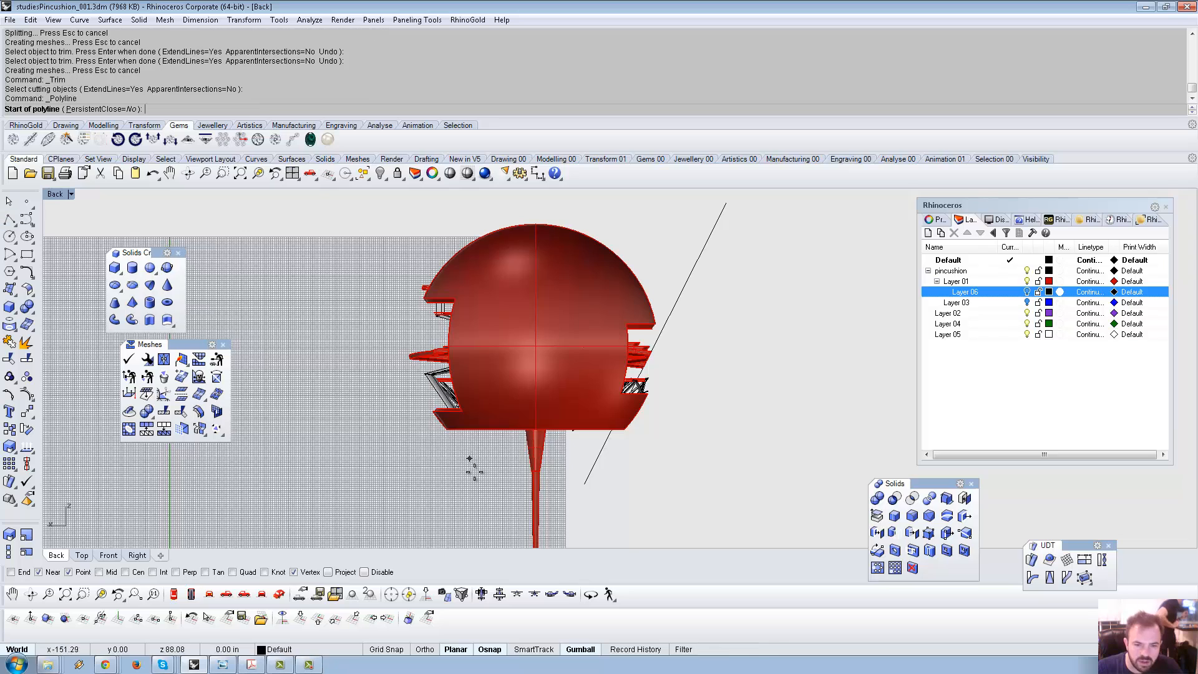
click(488, 491)
click(397, 214)
key(Return)
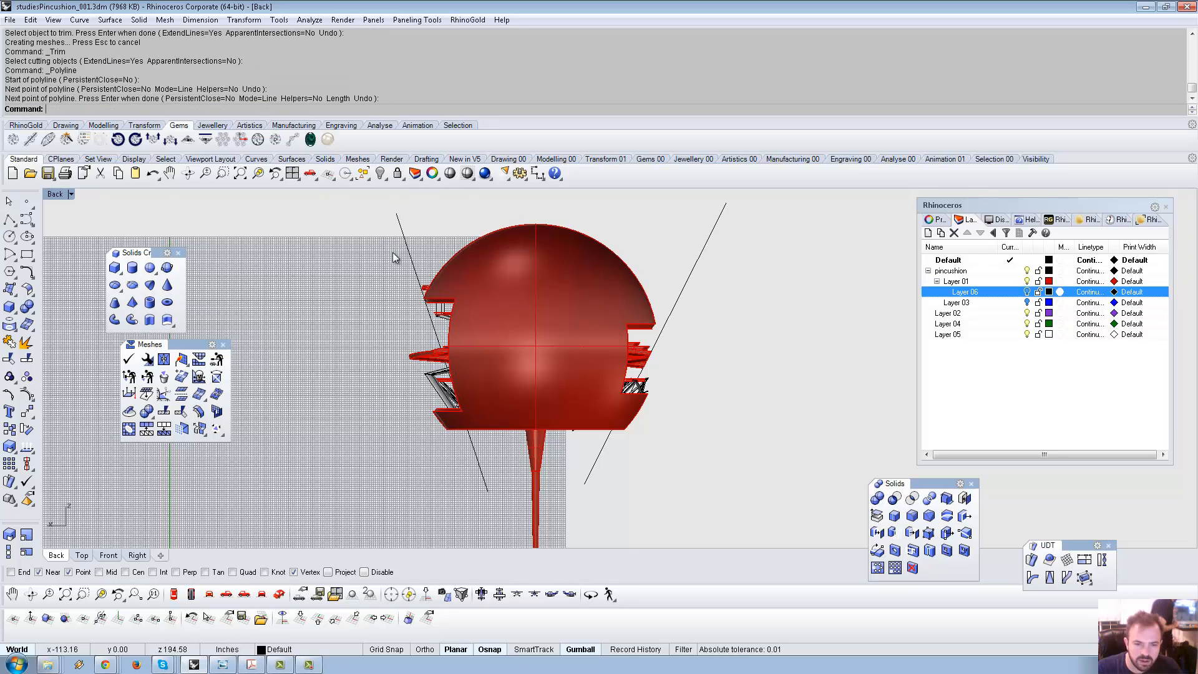
click(428, 333)
key(ctrl+t)
click(419, 357)
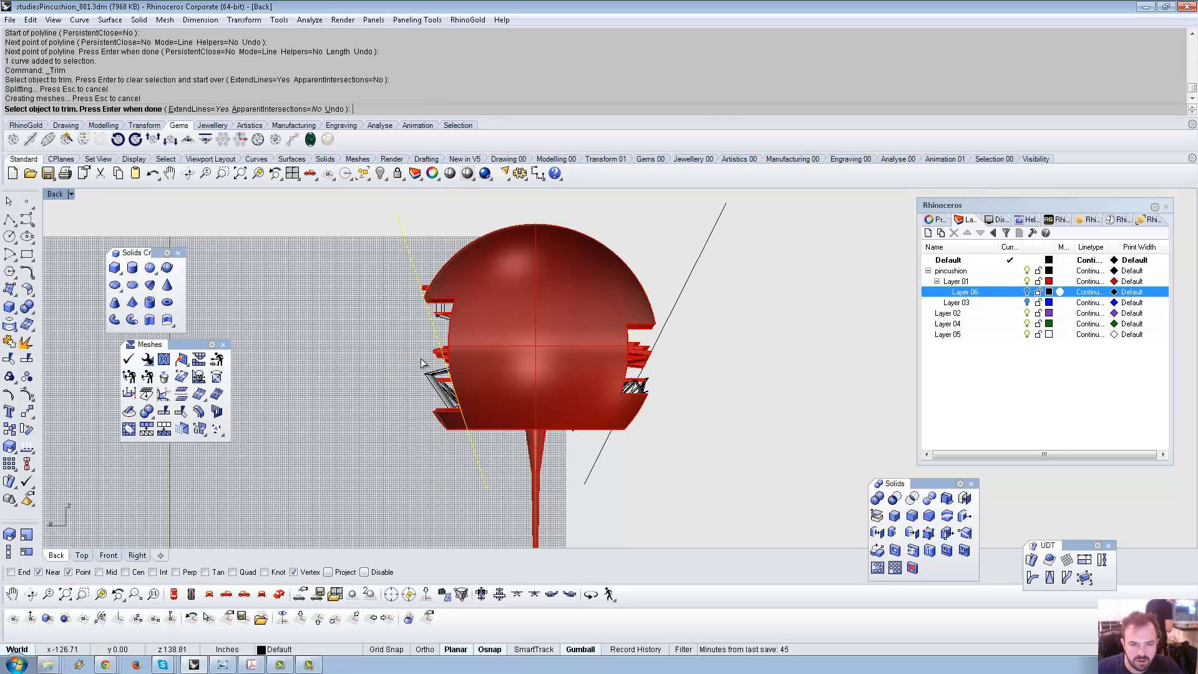
click(442, 363)
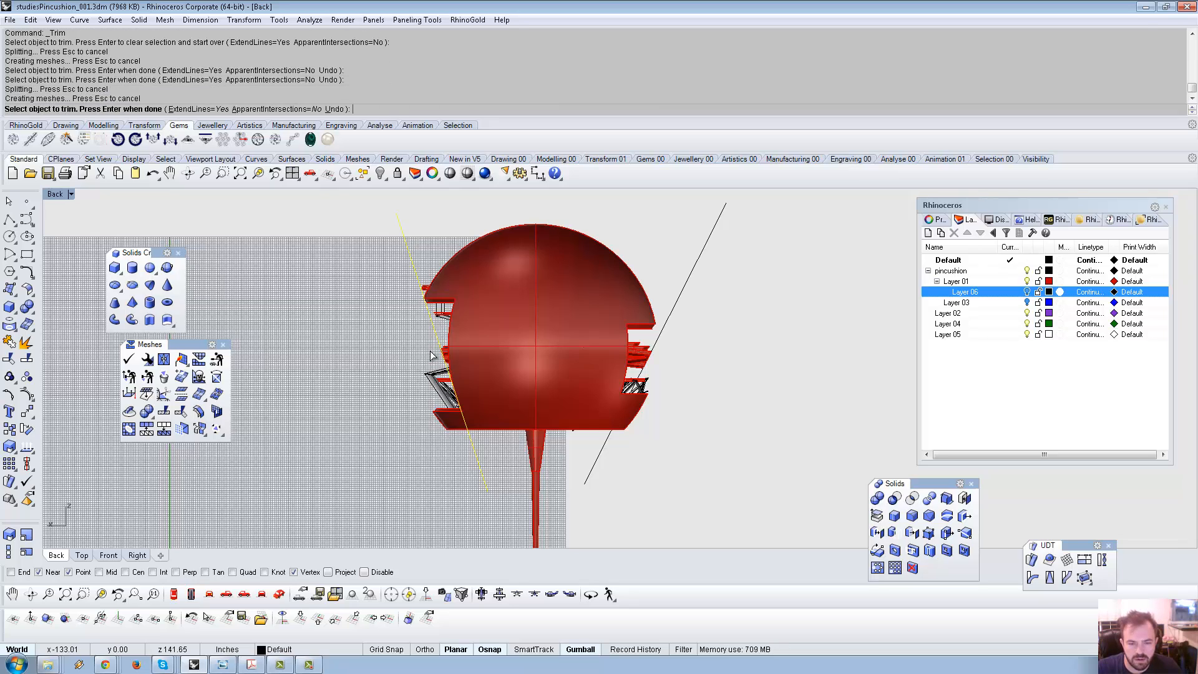
key(Return)
Delete both the left and right cutting lines.
click(429, 326)
key(Delete)
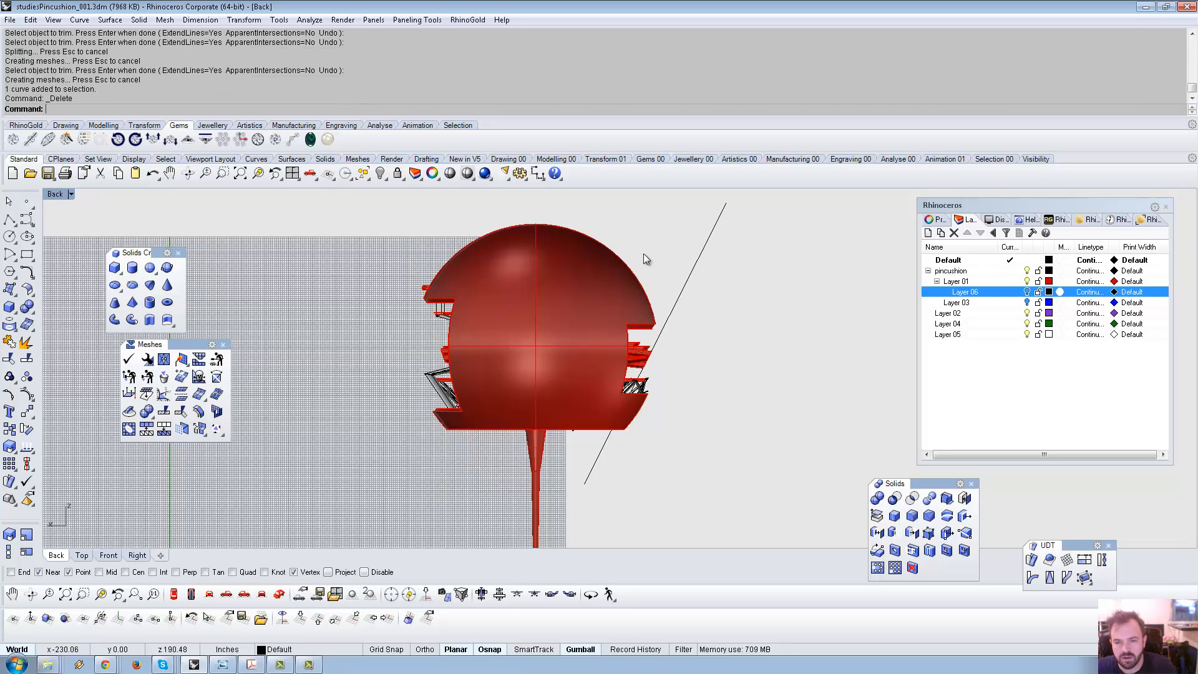
click(671, 306)
key(Delete)
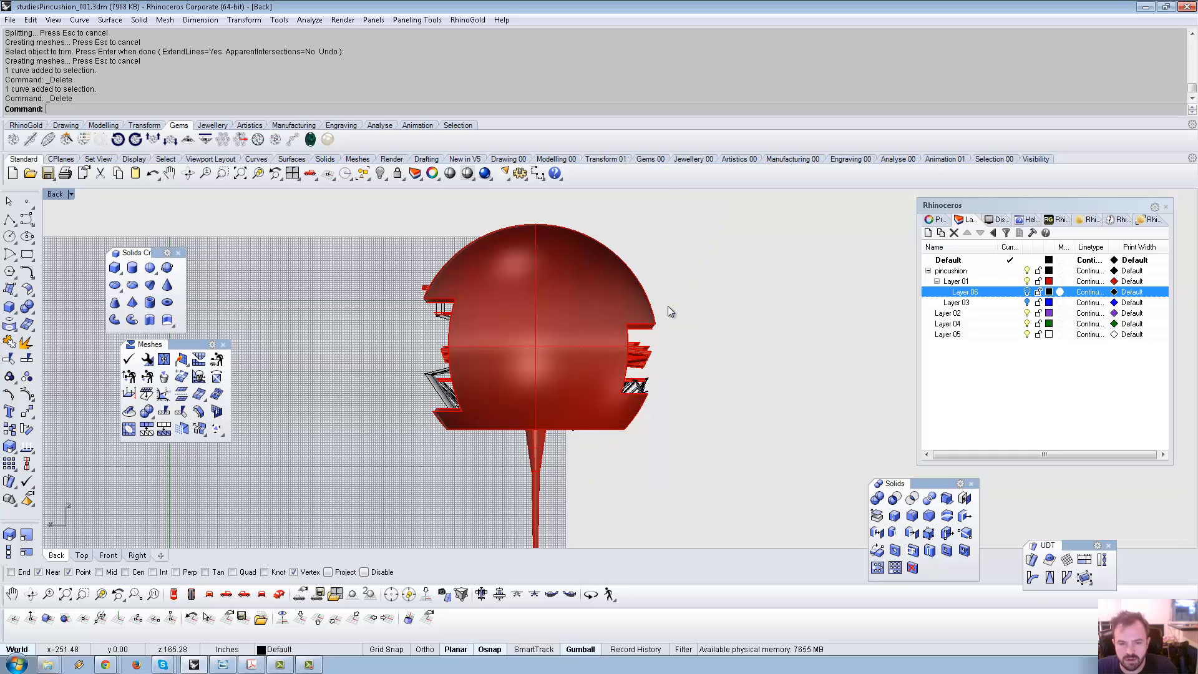
scroll(668, 304, down, 8)
right_drag(627, 306, 537, 313)
Draw a square plane in Top view beside the red sphere.
click(279, 594)
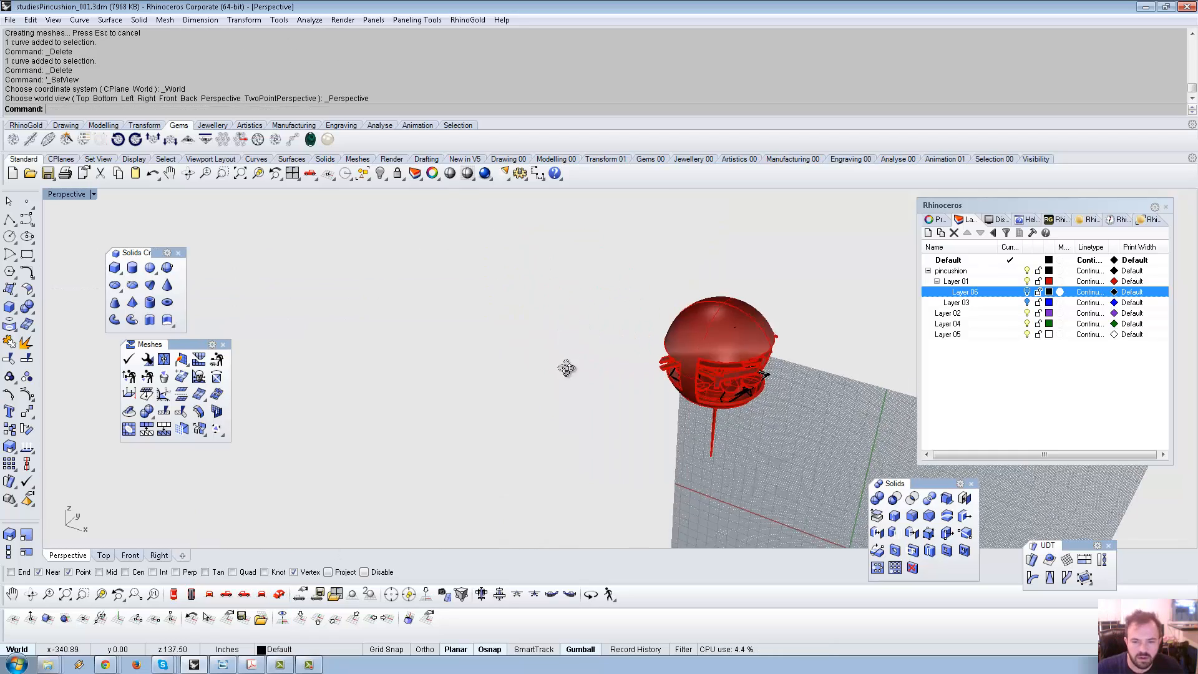
right_drag(564, 366, 447, 449)
click(172, 602)
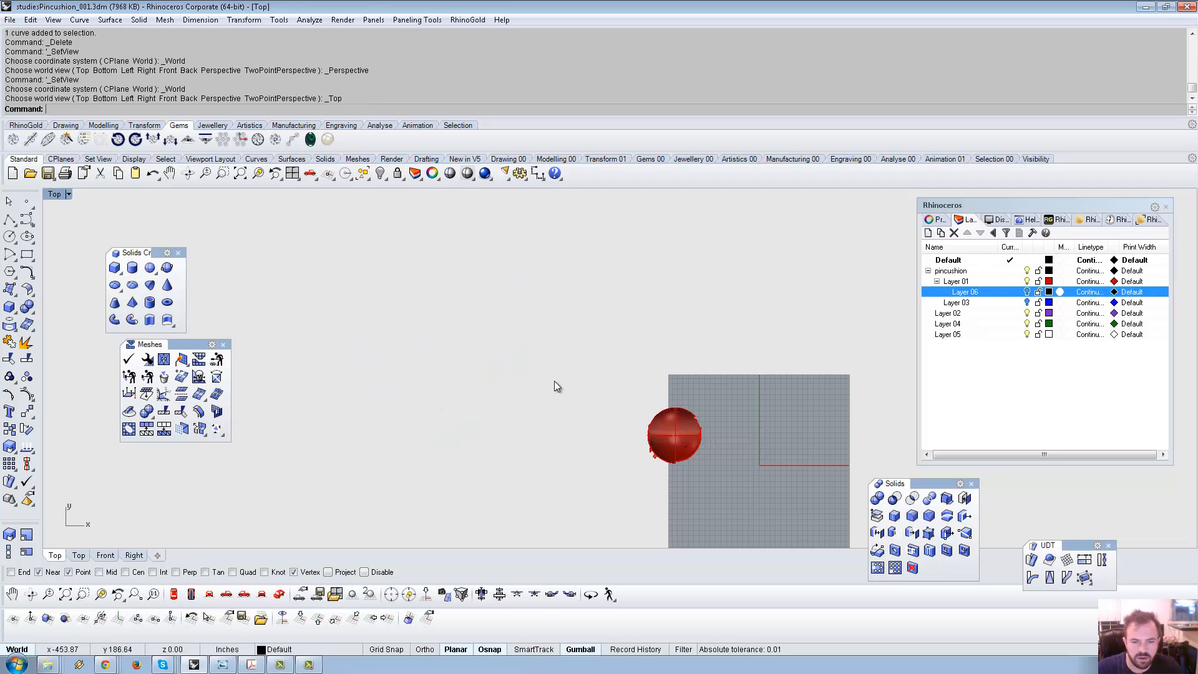
right_drag(656, 459, 497, 351)
scroll(497, 351, down, 6)
scroll(503, 317, up, 16)
right_drag(562, 318, 658, 302)
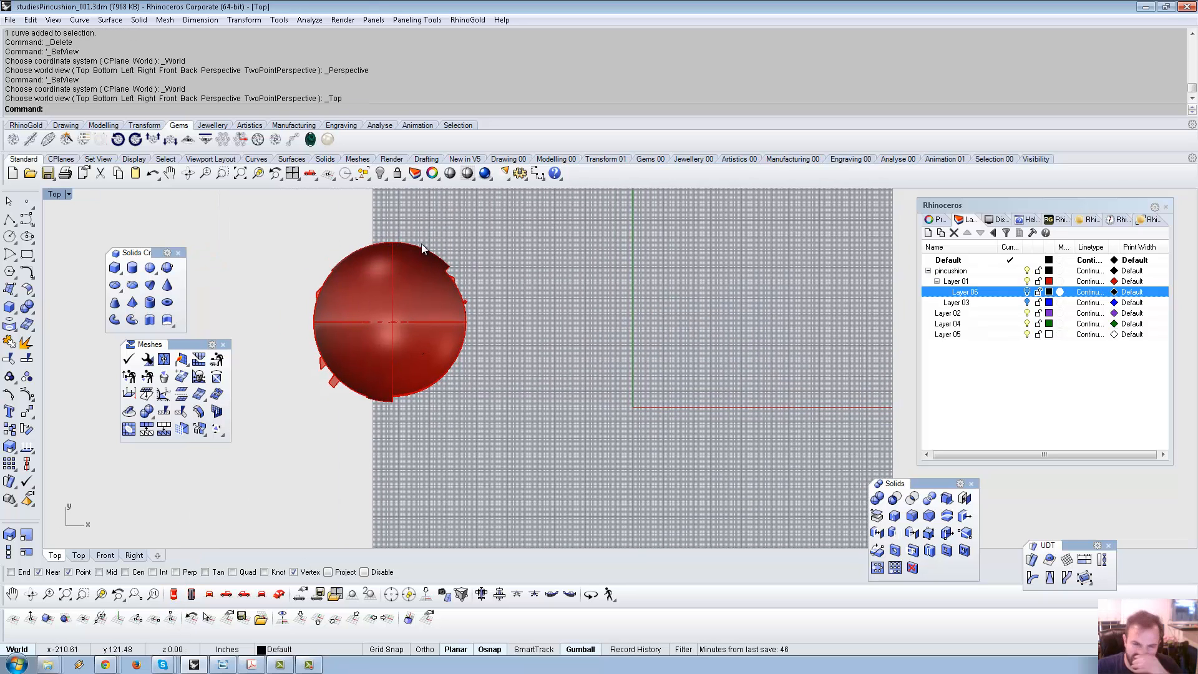
click(11, 291)
click(133, 296)
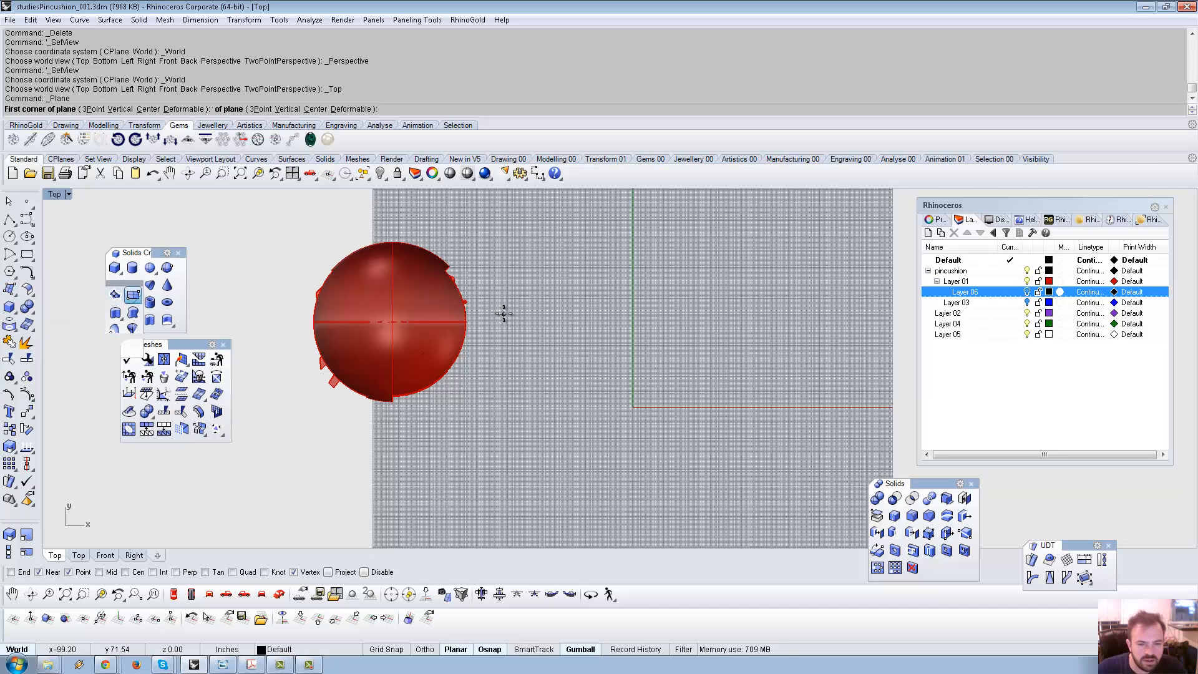
right_drag(599, 343, 432, 350)
click(518, 389)
shift+click(717, 295)
mouse_move(720, 317)
right_down()
mouse_move(670, 325)
mouse_move(401, 302)
mouse_move(725, 351)
right_up()
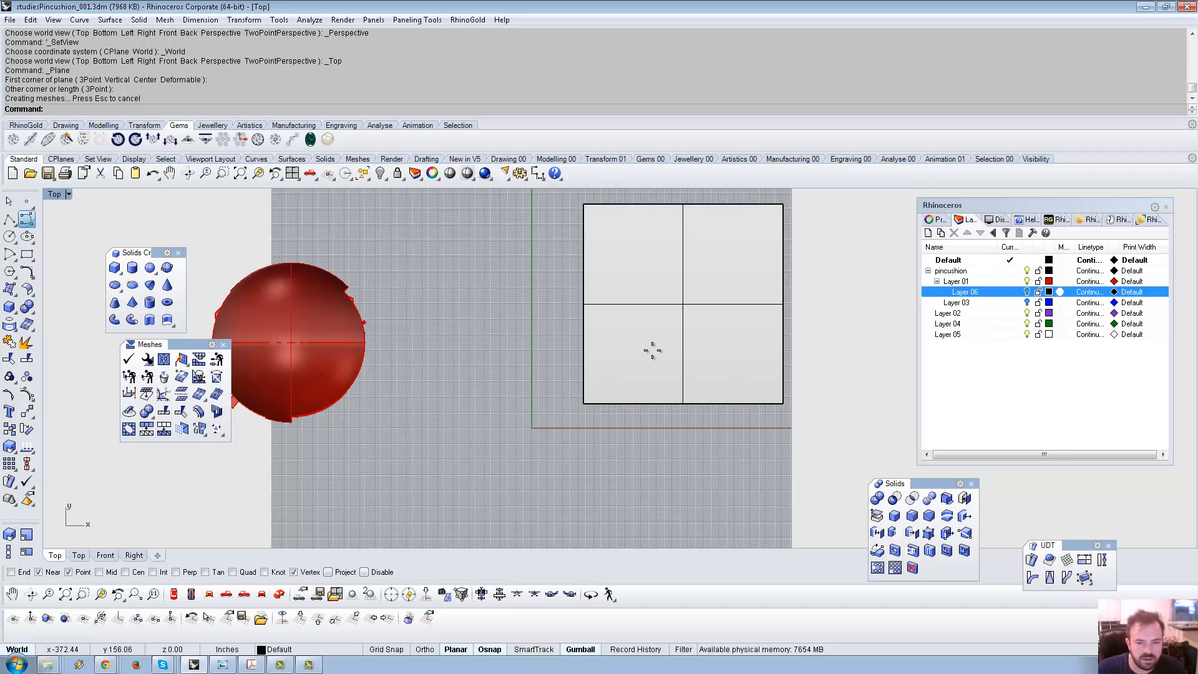
Draw a long looping control-point curve across the plane up to its top edge, then select it.
click(666, 362)
click(598, 342)
click(656, 293)
click(706, 331)
click(784, 338)
click(749, 274)
click(752, 245)
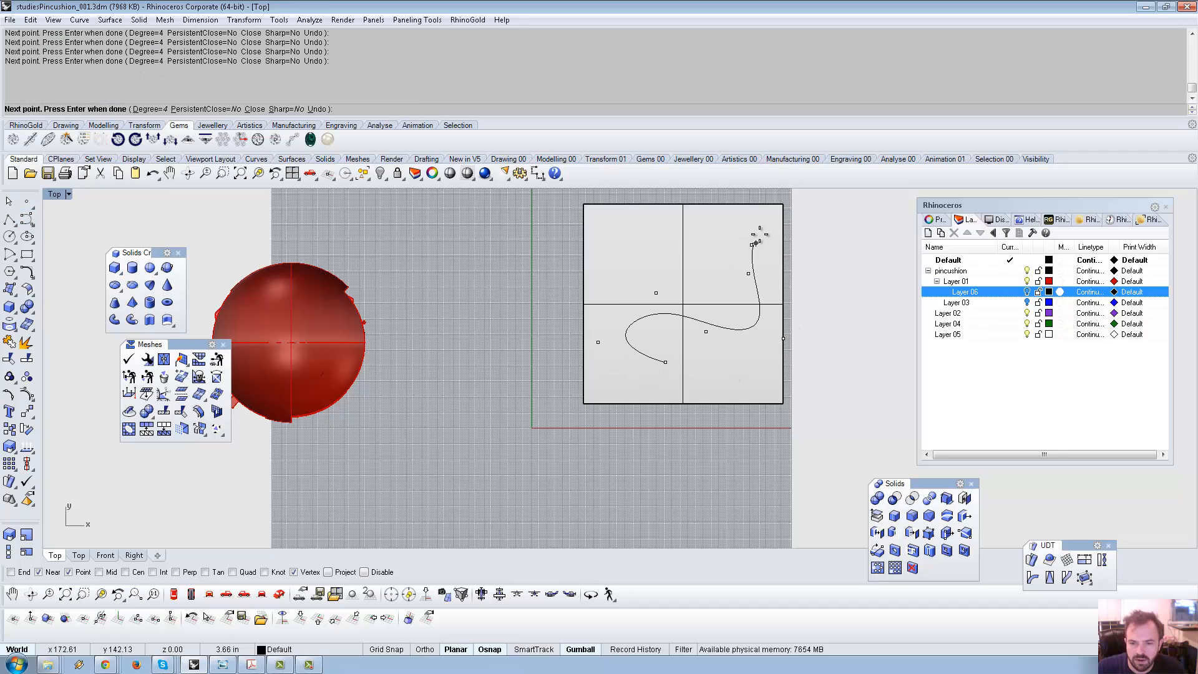
click(758, 224)
click(710, 218)
click(662, 234)
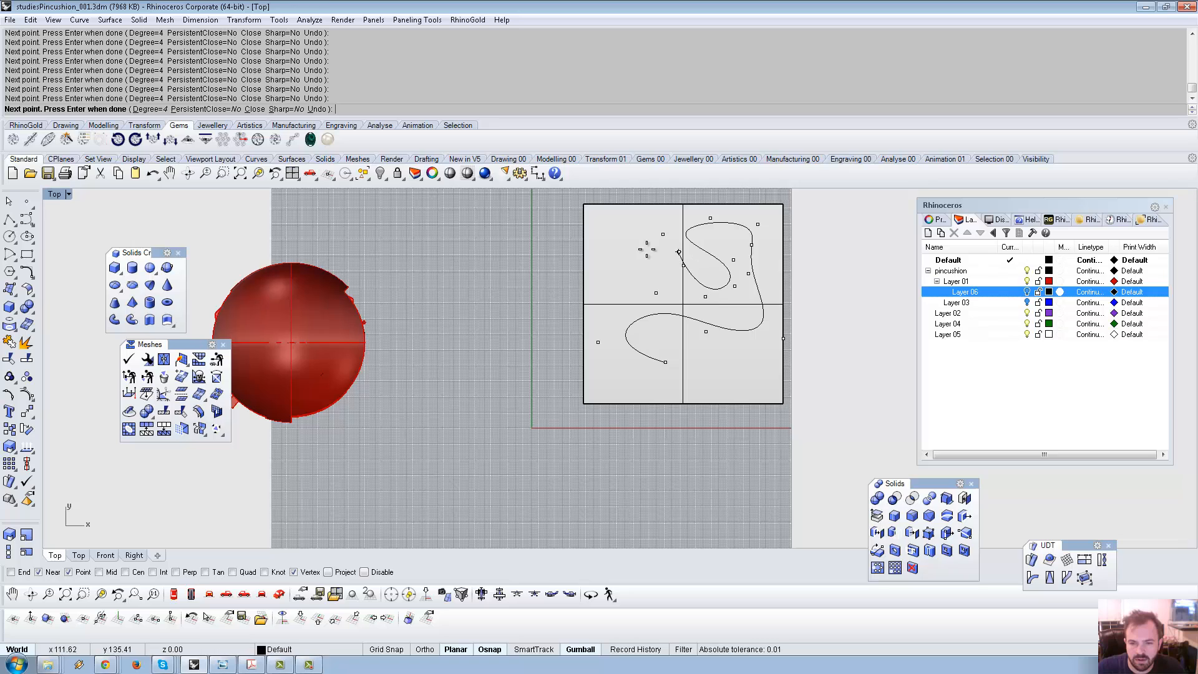
click(617, 214)
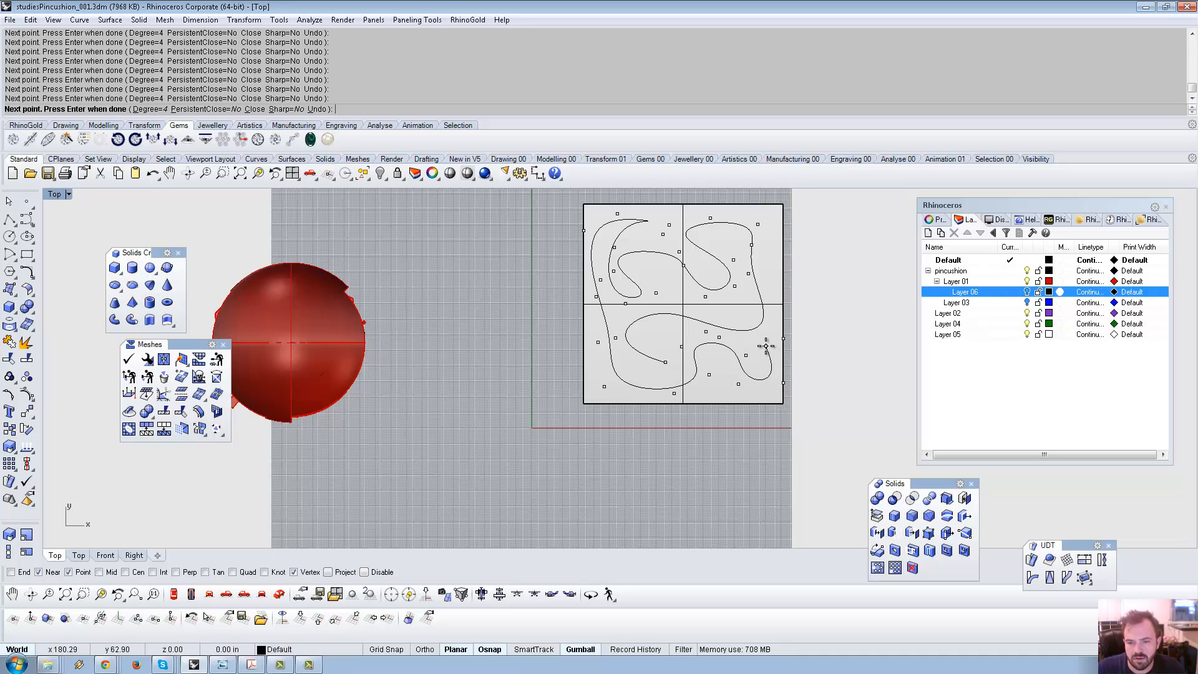
key(Return)
scroll(609, 268, down, 3)
scroll(634, 328, up, 4)
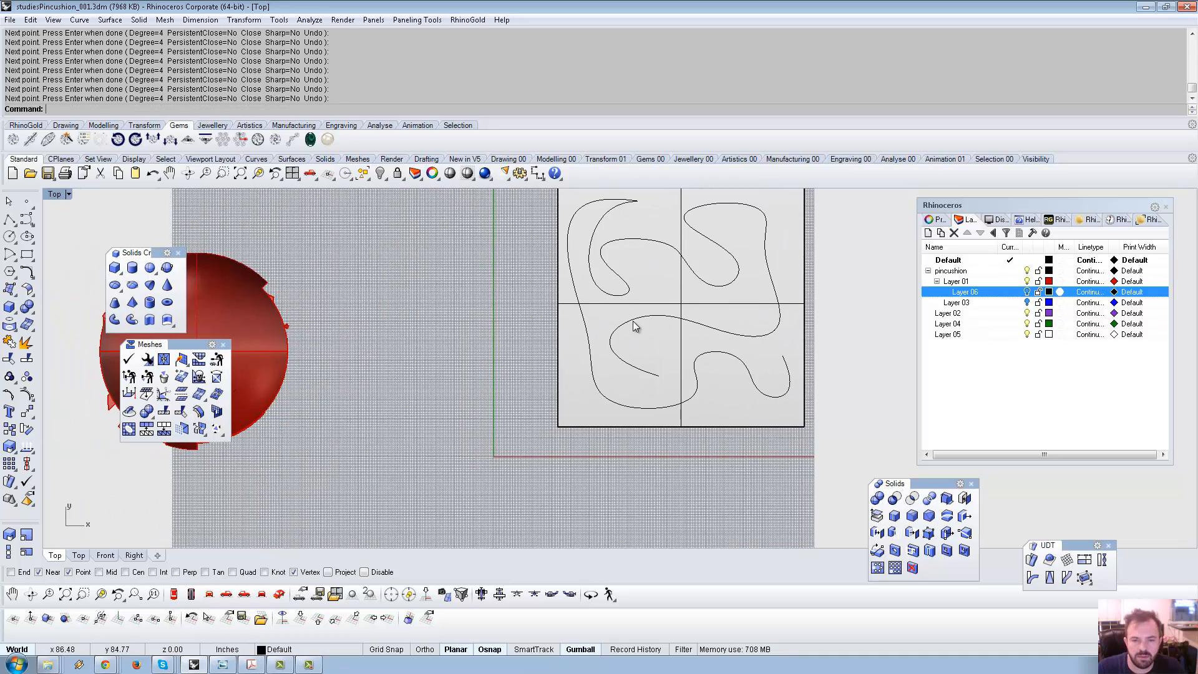
click(634, 321)
Flow the curve with FlowAlongSrf, using the square plane as base and the red sphere as target.
right_click(268, 430)
right_drag(270, 432, 359, 393)
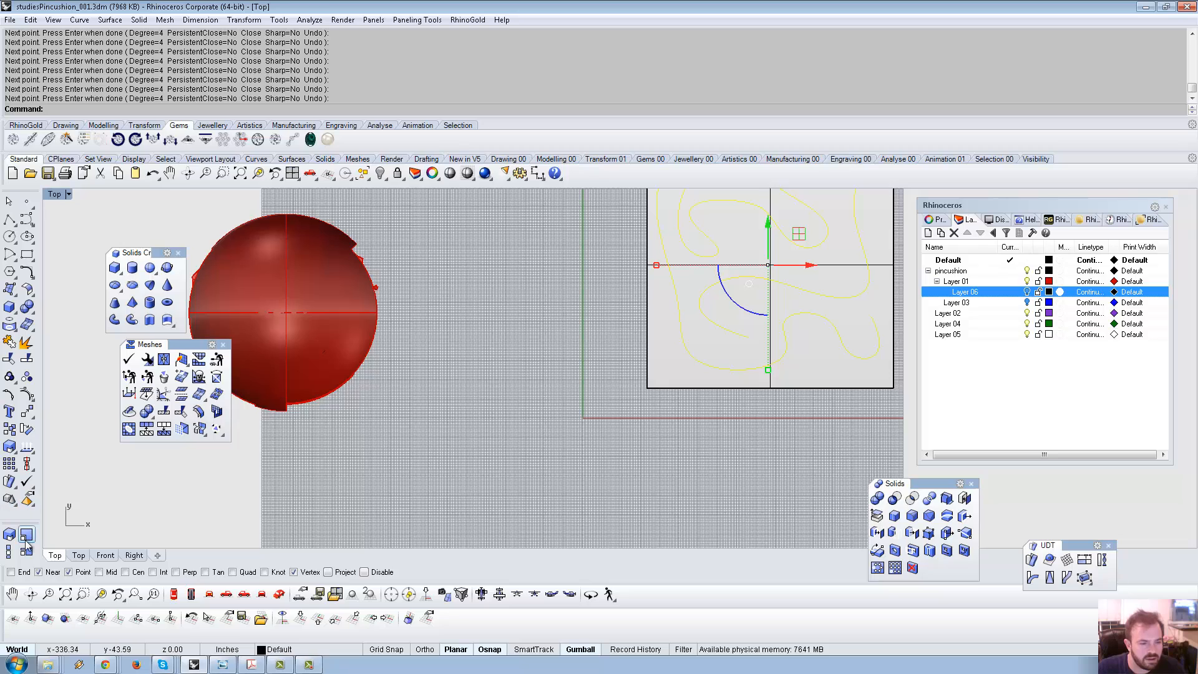
click(10, 496)
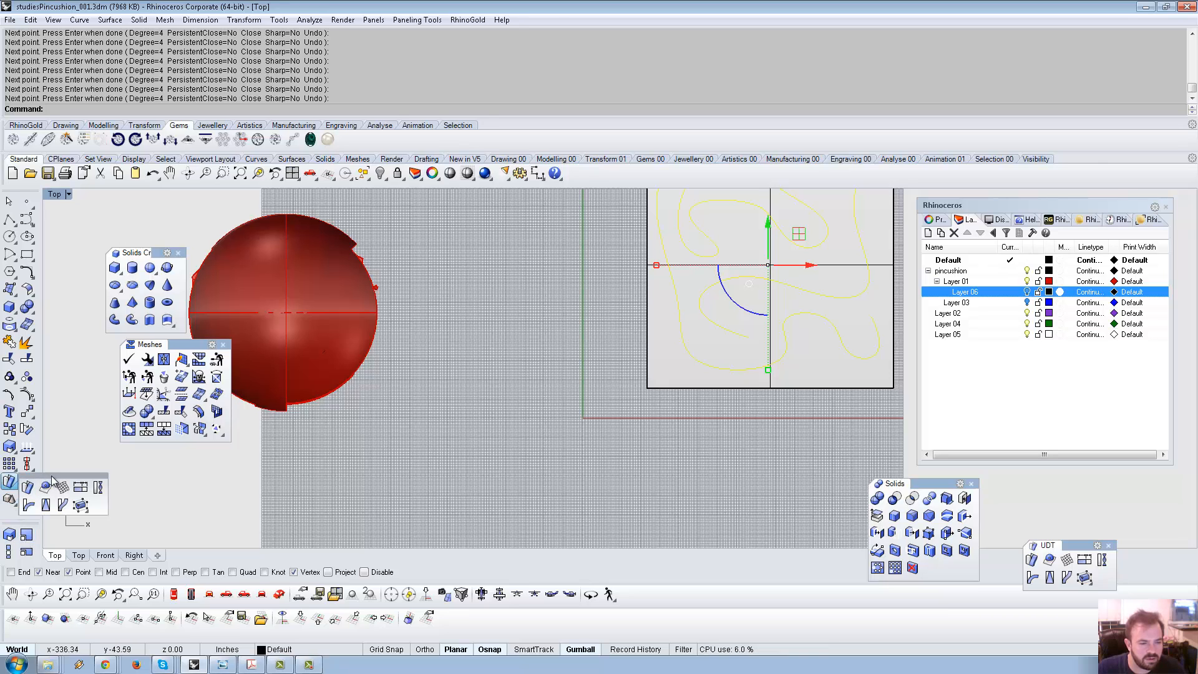
drag(55, 476, 238, 463)
click(210, 479)
click(647, 387)
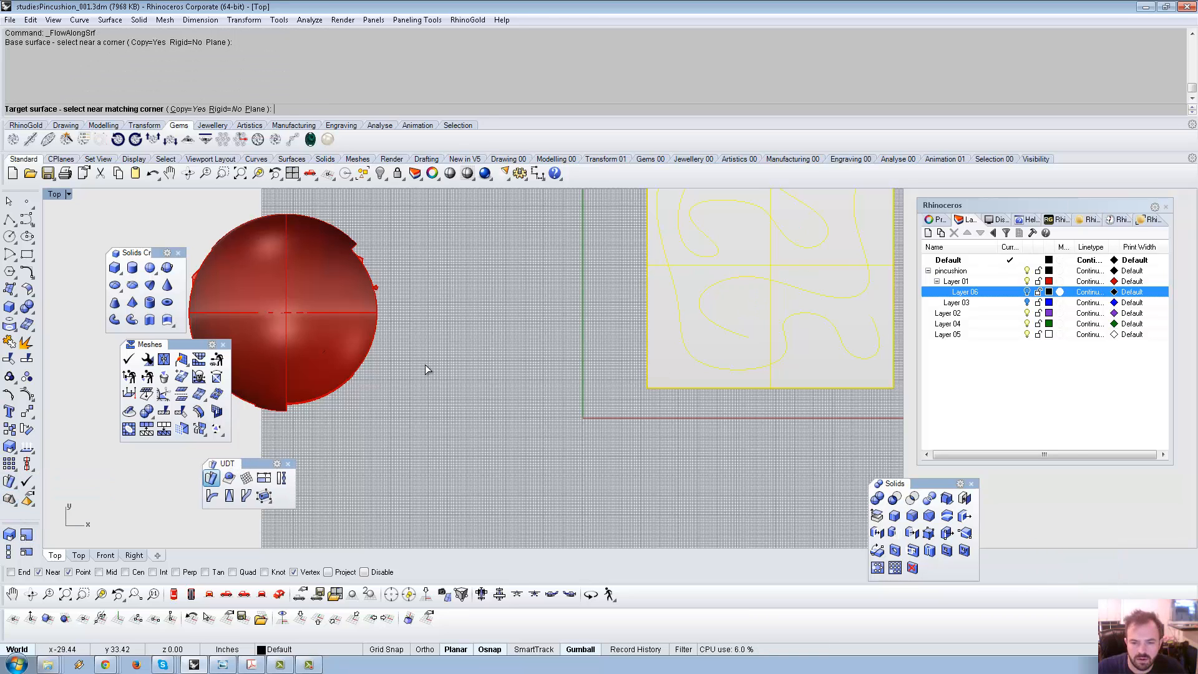
click(280, 364)
right_drag(459, 341, 433, 381)
Select the curve now wrapped on the sphere in the Perspective view.
click(273, 598)
scroll(717, 396, up, 6)
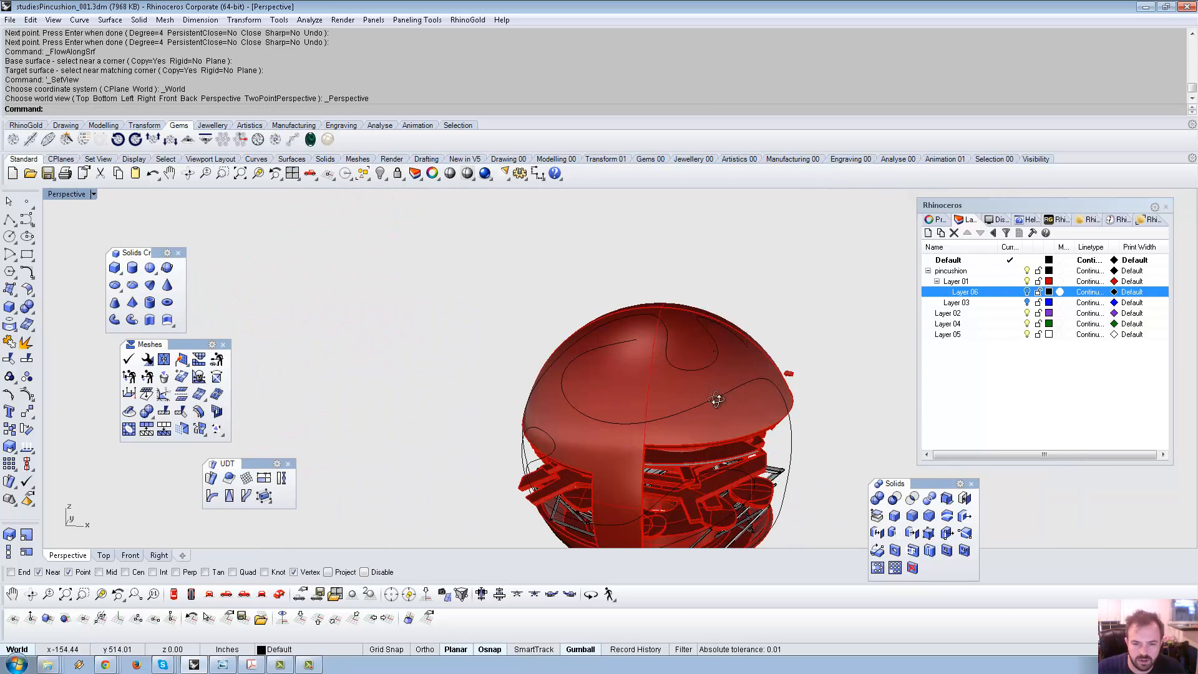
scroll(724, 396, down, 5)
right_drag(724, 397, 646, 345)
click(613, 335)
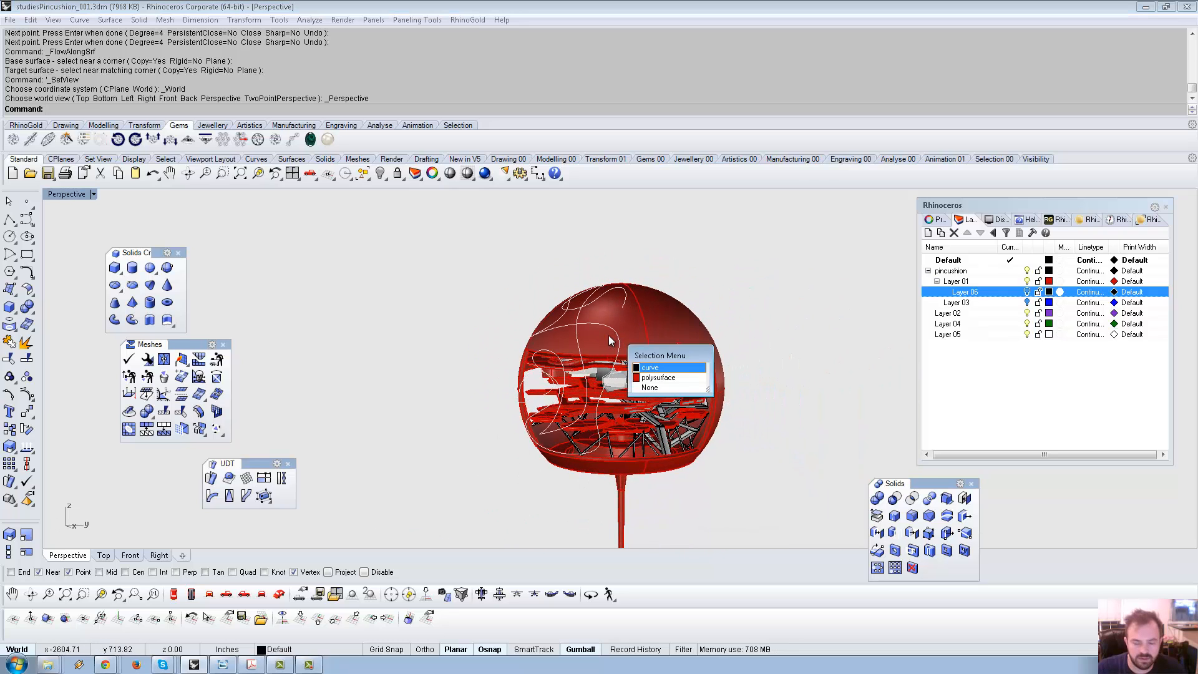
click(649, 348)
Pipe the wrapped curve with default radii, undo the too-thin pipe, and restart Pipe.
key(Return)
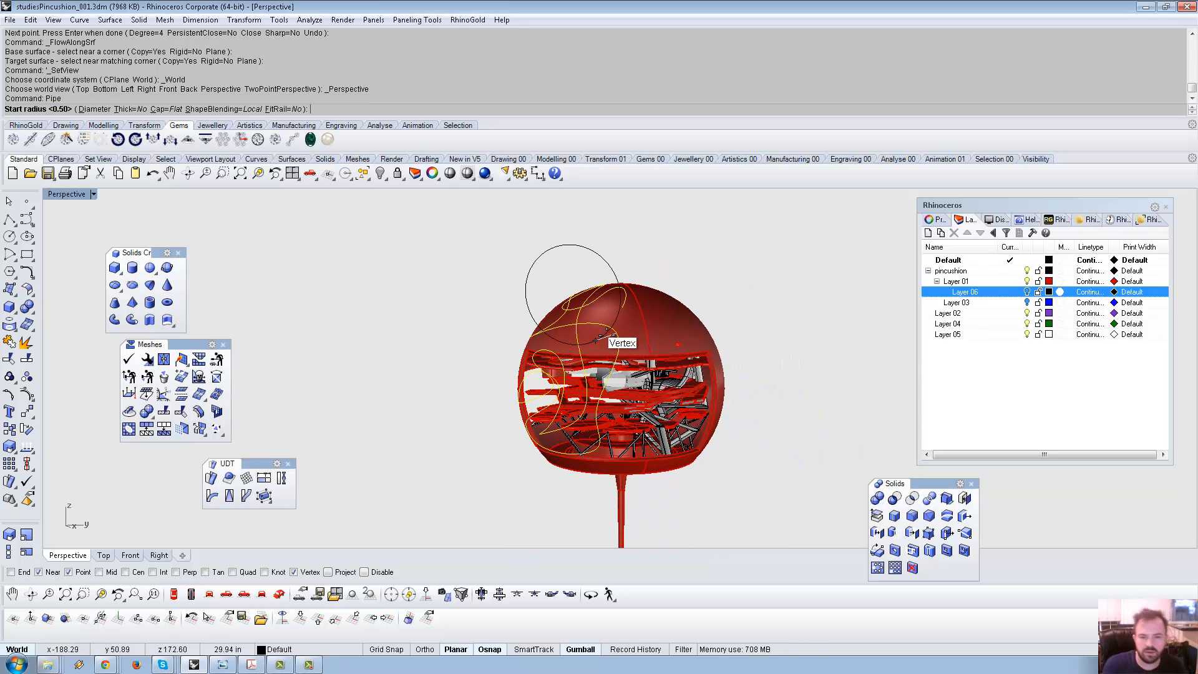
key(Return)
key(Return)
key(Return)
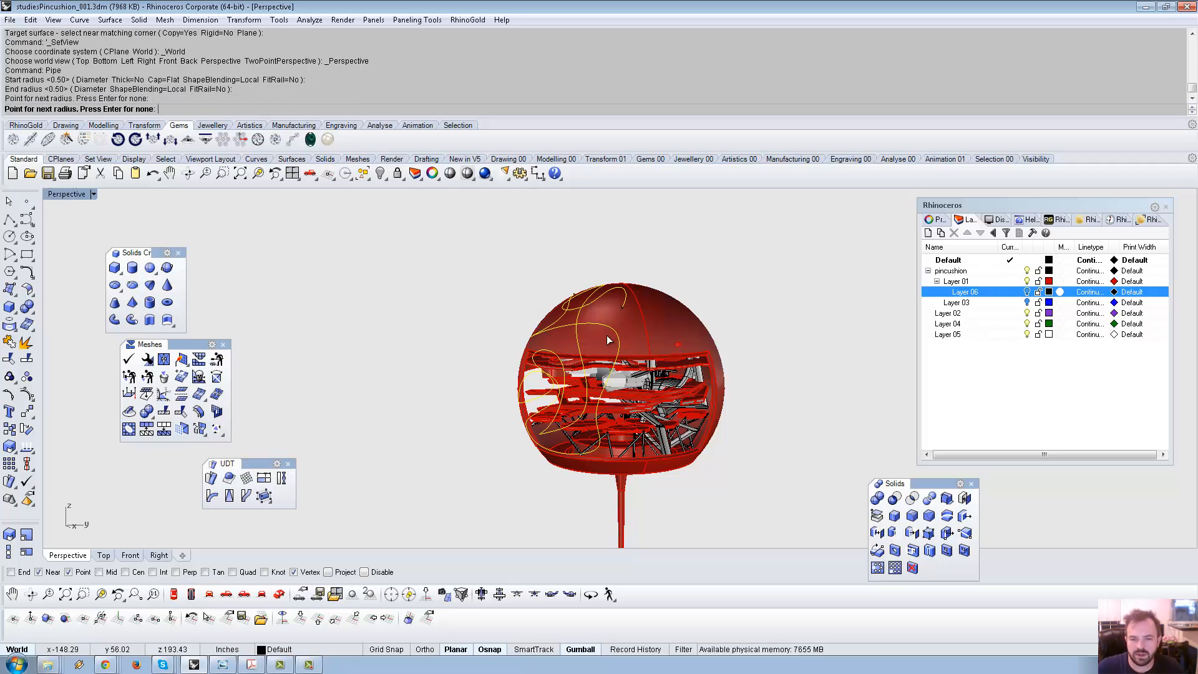
scroll(606, 332, up, 6)
right_drag(606, 332, 637, 310)
key(ctrl+z)
key(Return)
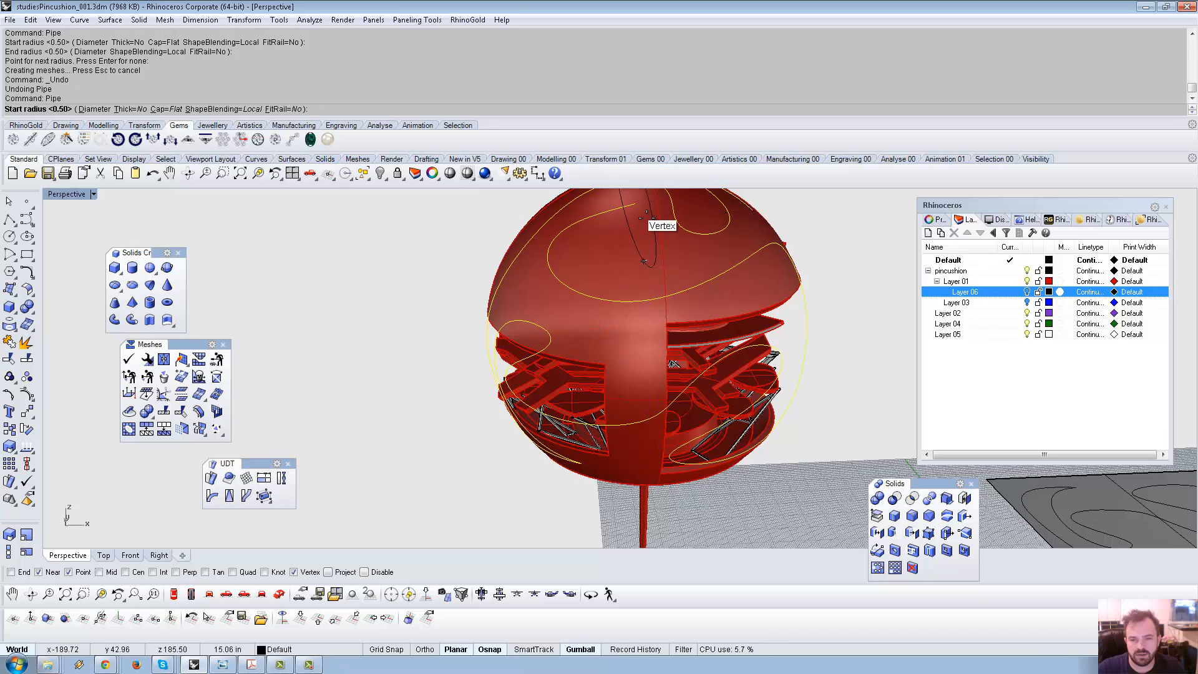
scroll(647, 215, up, 2)
Build pipes along the wrapped curves with a radius of 1.
text(1)
key(Return)
key(Return)
key(Return)
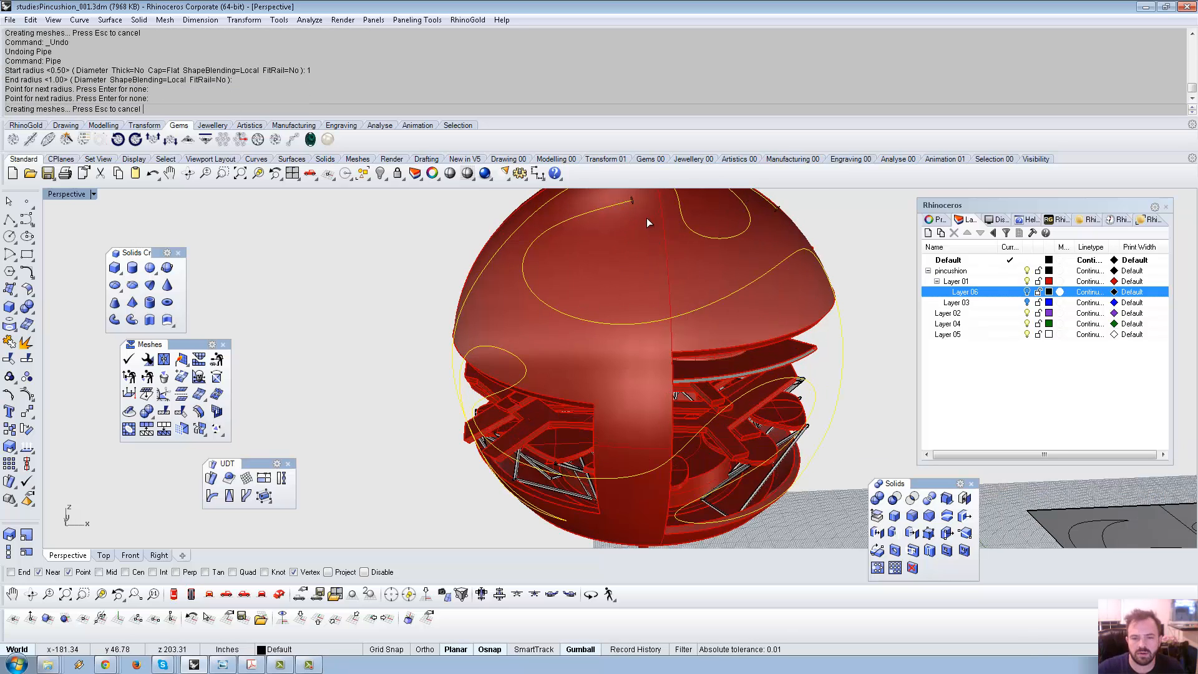
right_drag(660, 270, 615, 282)
Boolean-difference the pipes from the red shell to carve a winding groove.
click(615, 282)
scroll(615, 282, down, 5)
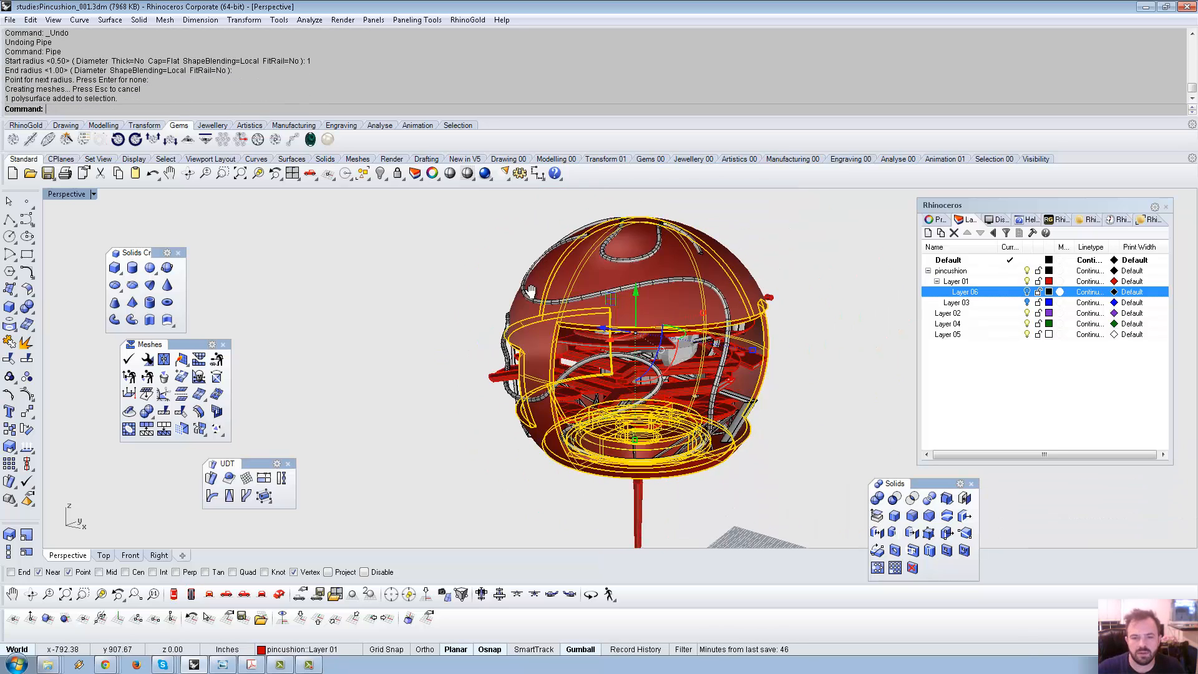
click(894, 498)
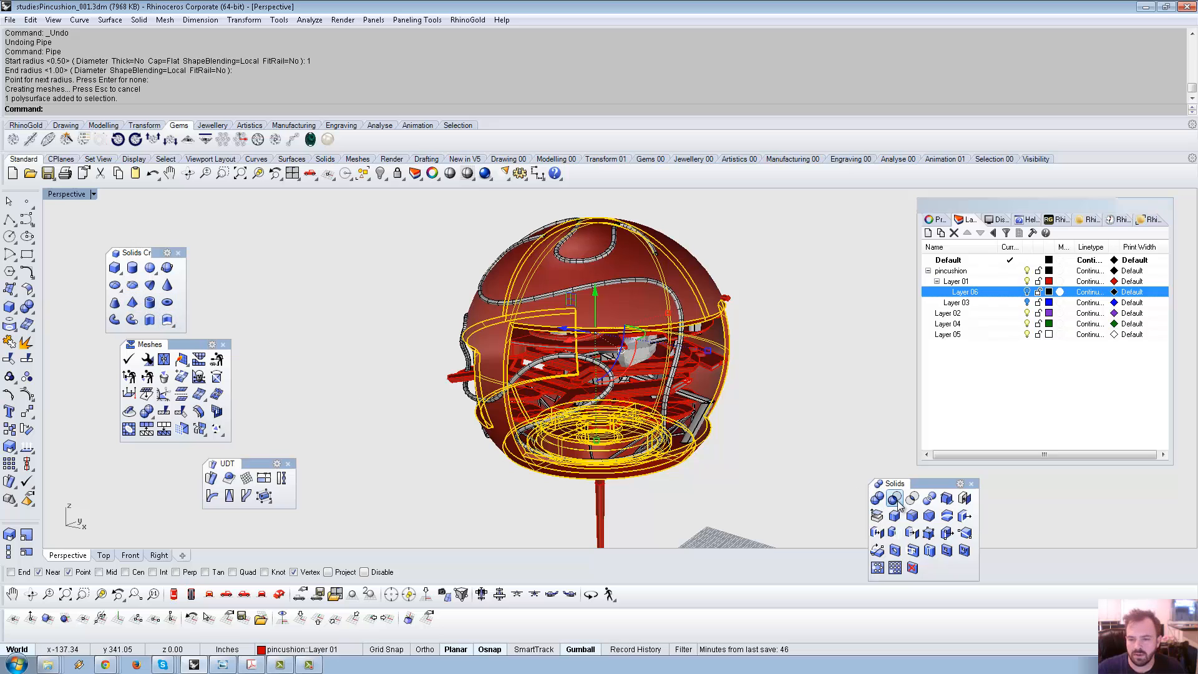
click(636, 282)
key(Return)
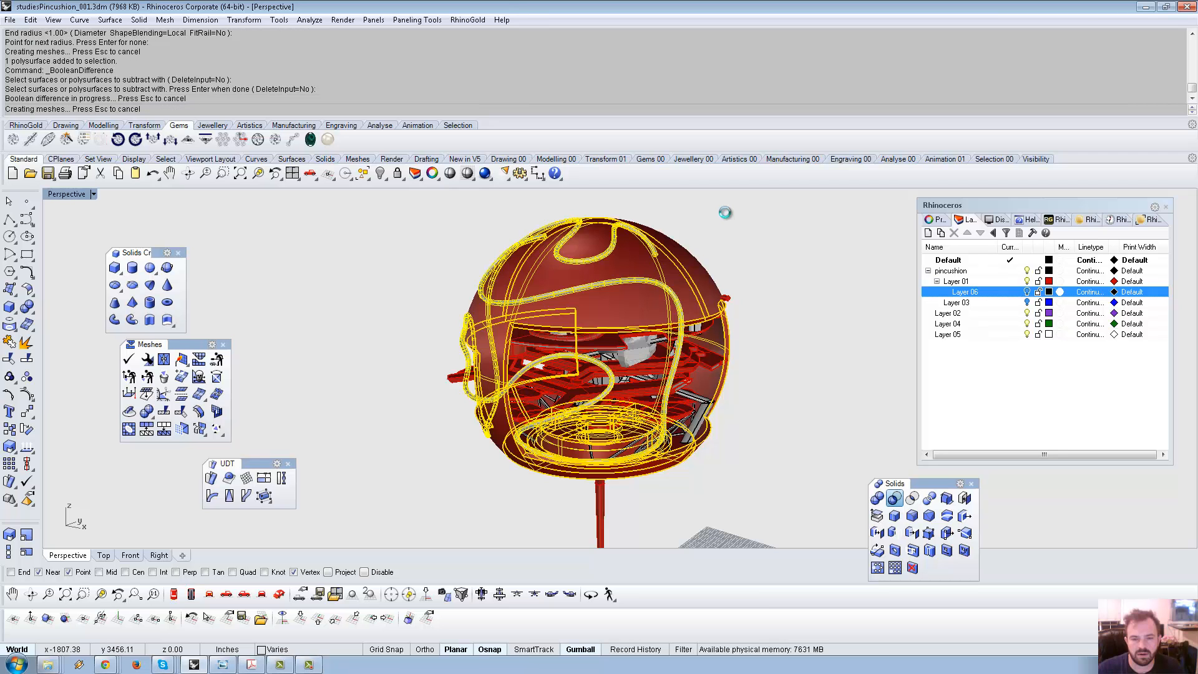
scroll(742, 244, down, 4)
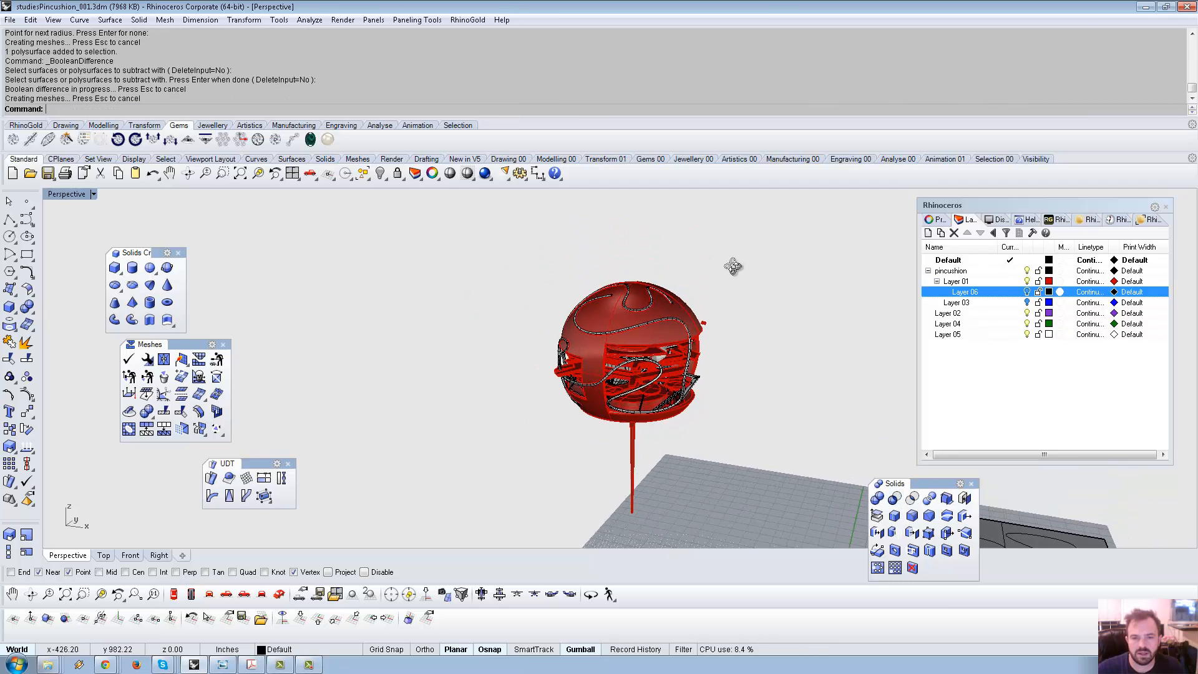
Draw a straight cutting line across the sphere in Left view.
click(9, 220)
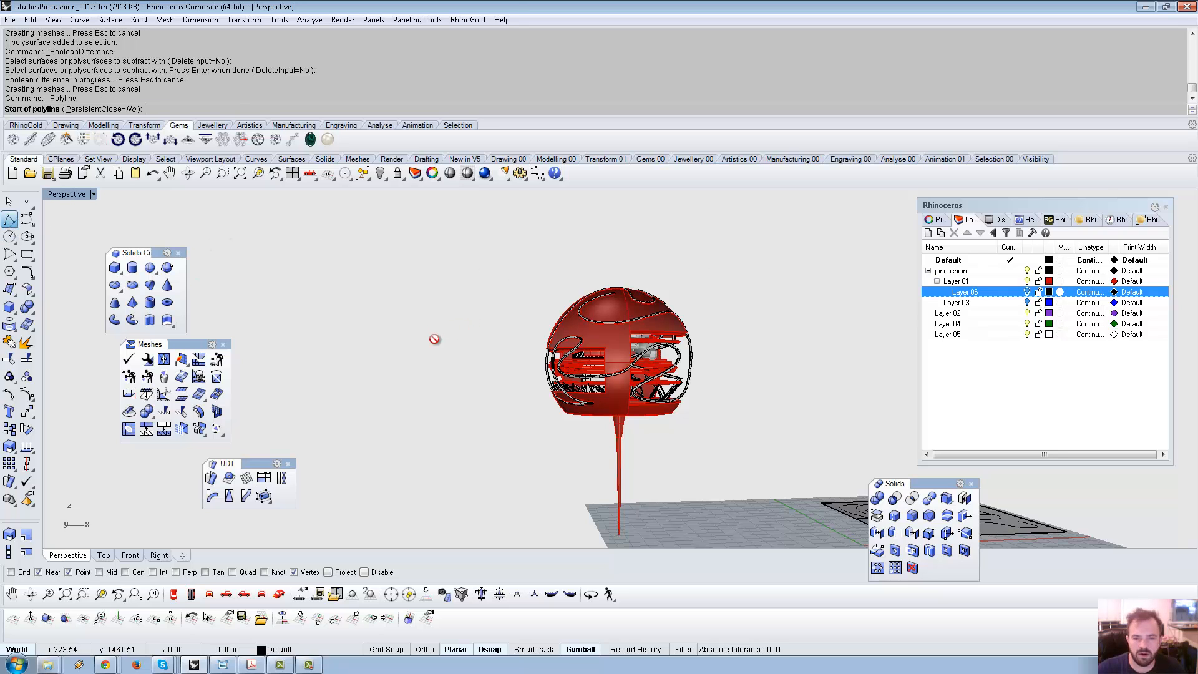
click(446, 400)
key(Escape)
scroll(618, 316, up, 4)
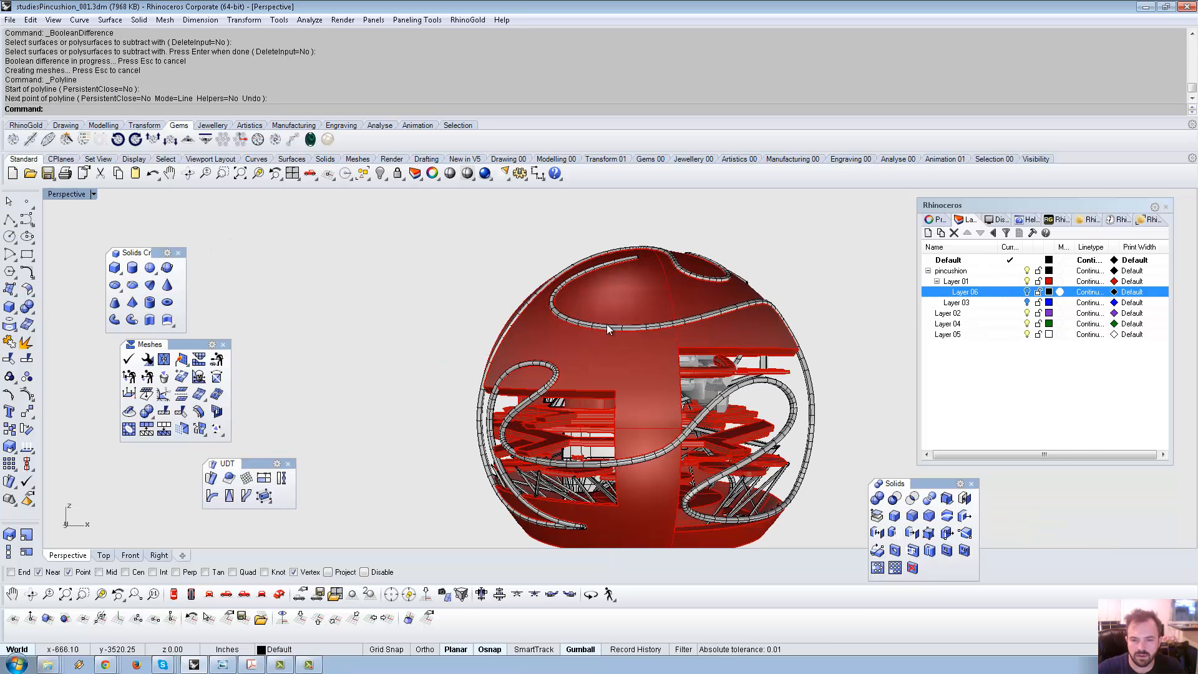
scroll(563, 342, down, 5)
key(Return)
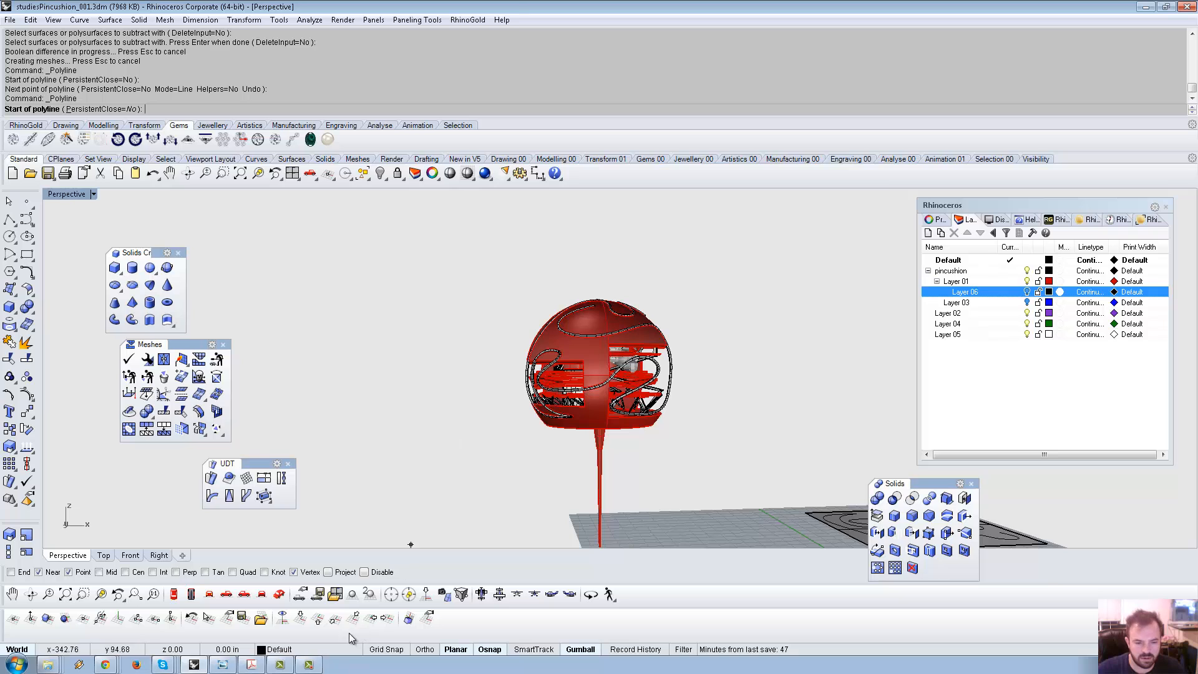
click(261, 595)
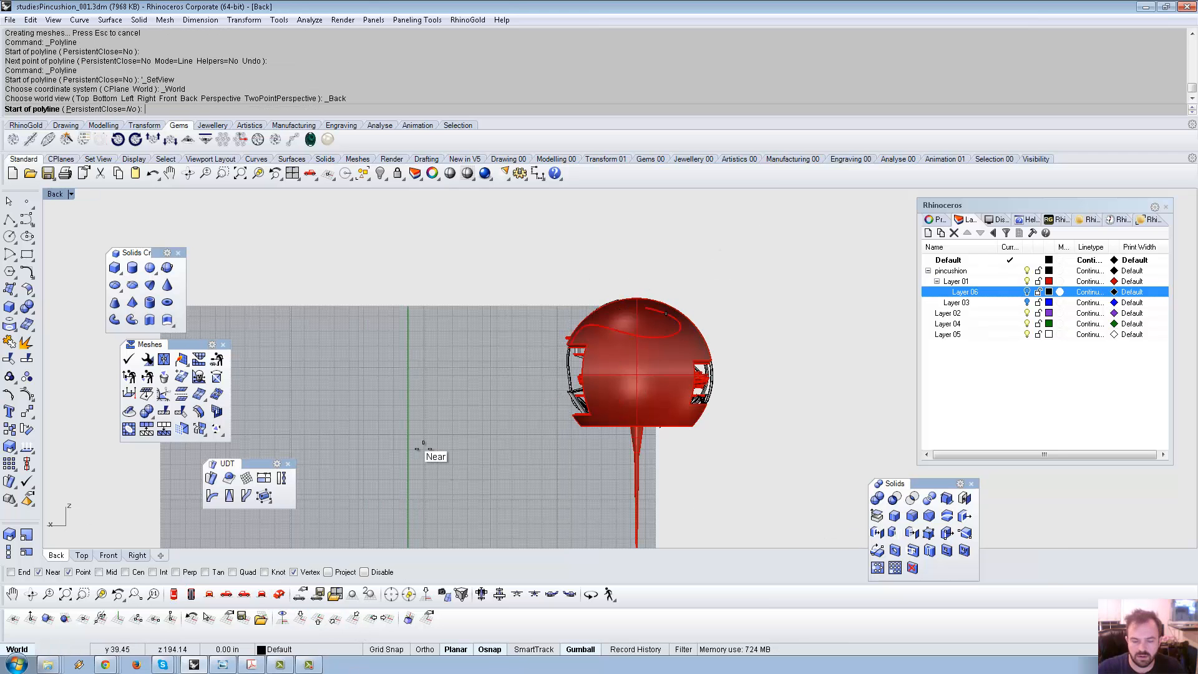
click(244, 595)
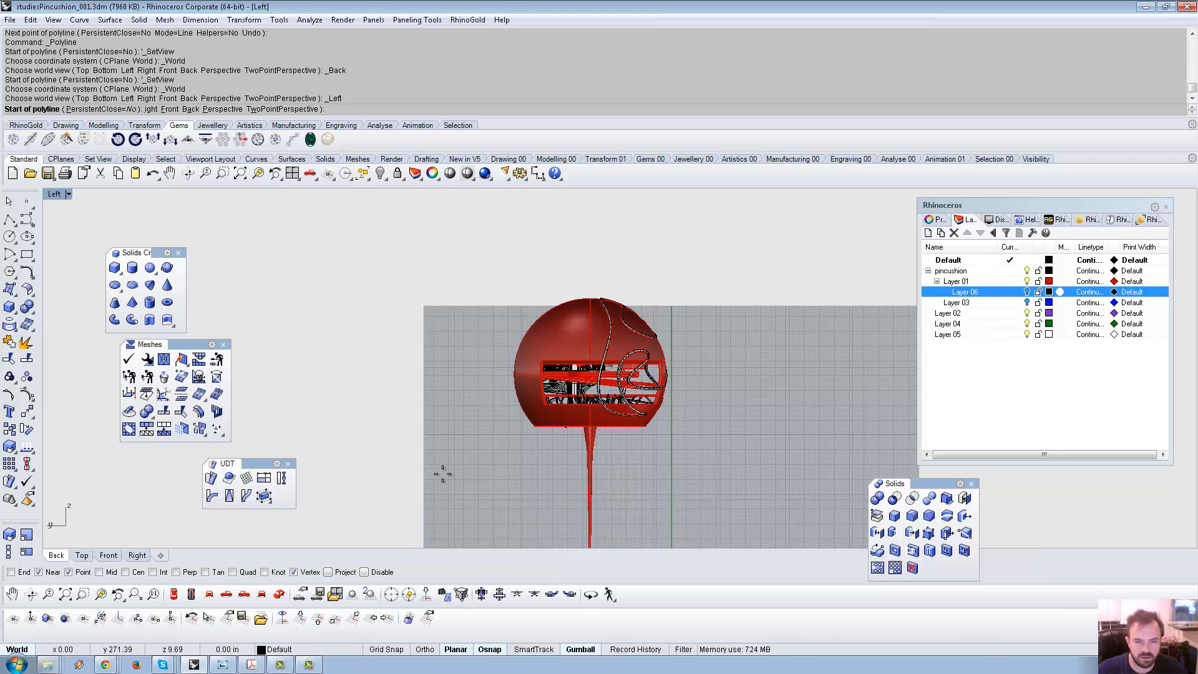
click(765, 388)
click(450, 256)
key(Return)
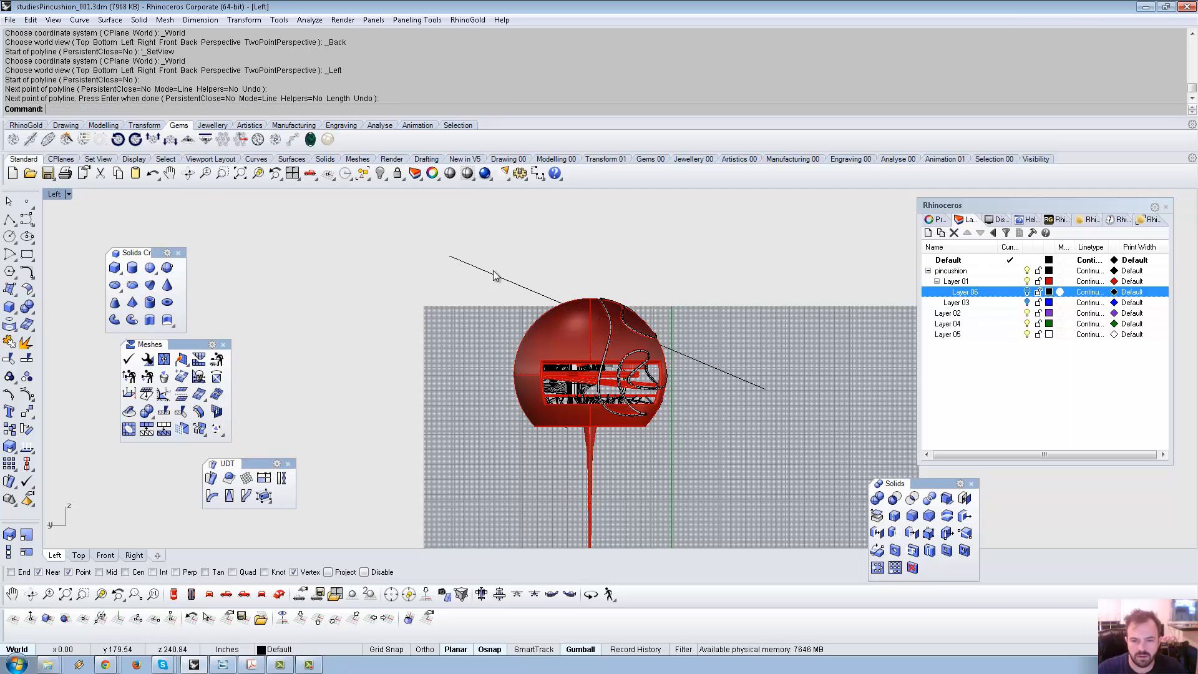
Trim tube pieces with the line, then undo the last trim and return to Perspective.
scroll(677, 337, up, 5)
click(669, 372)
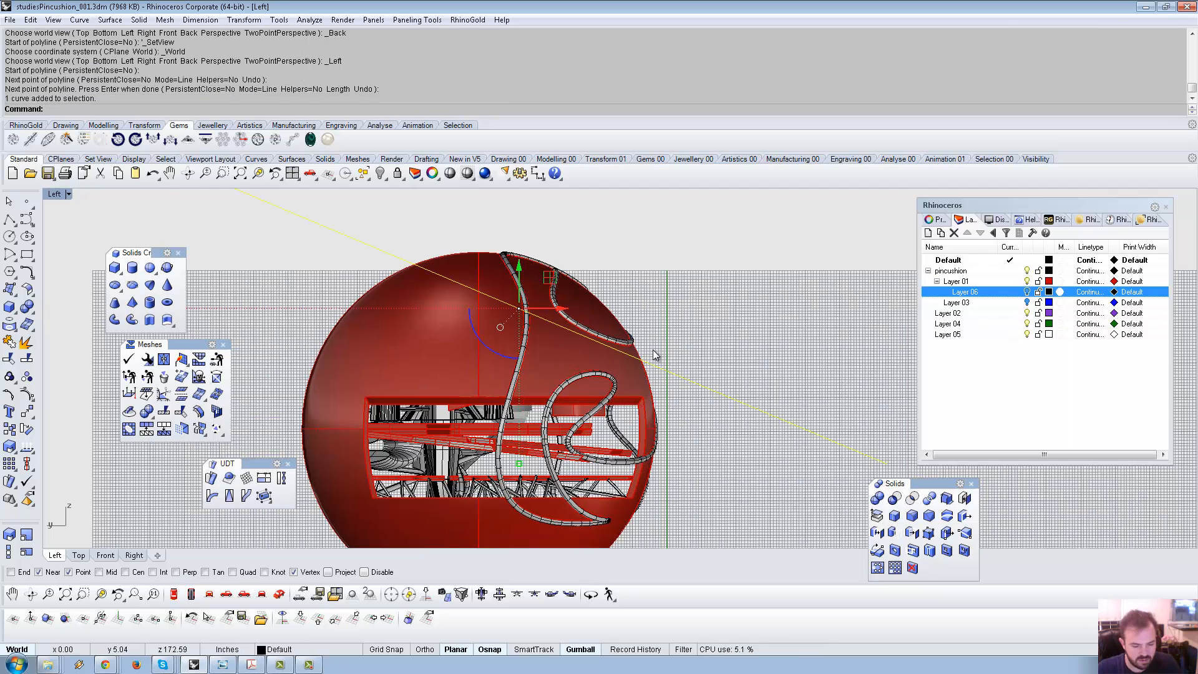
key(ctrl+t)
click(626, 348)
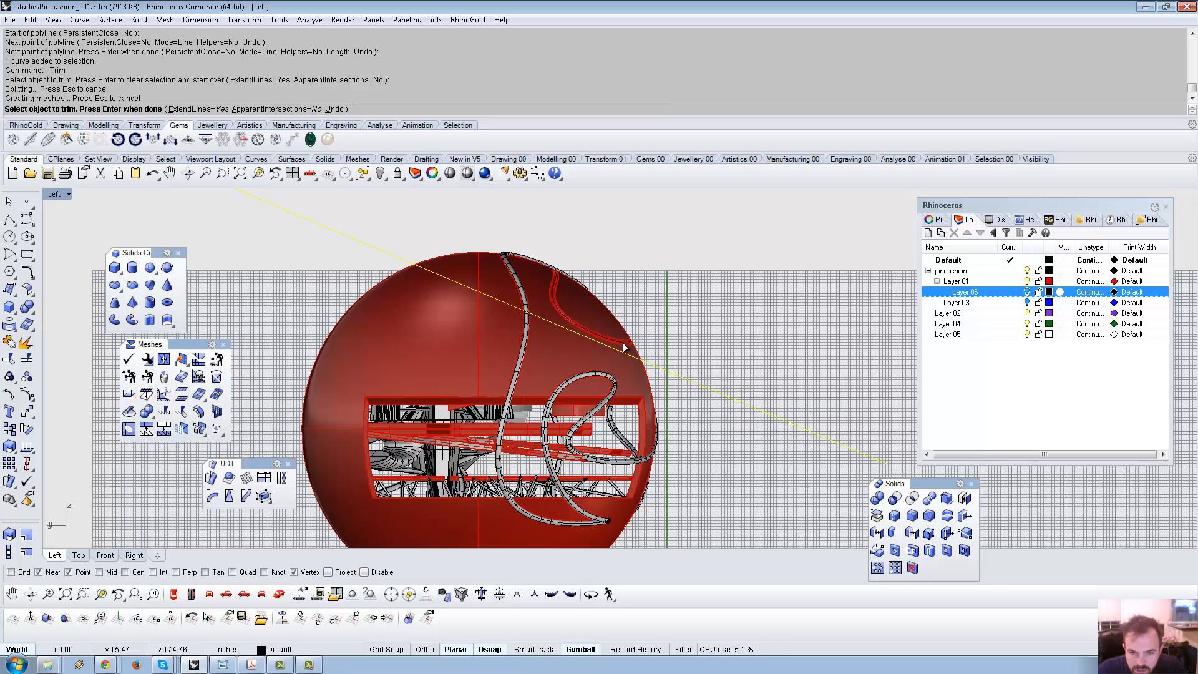
click(519, 371)
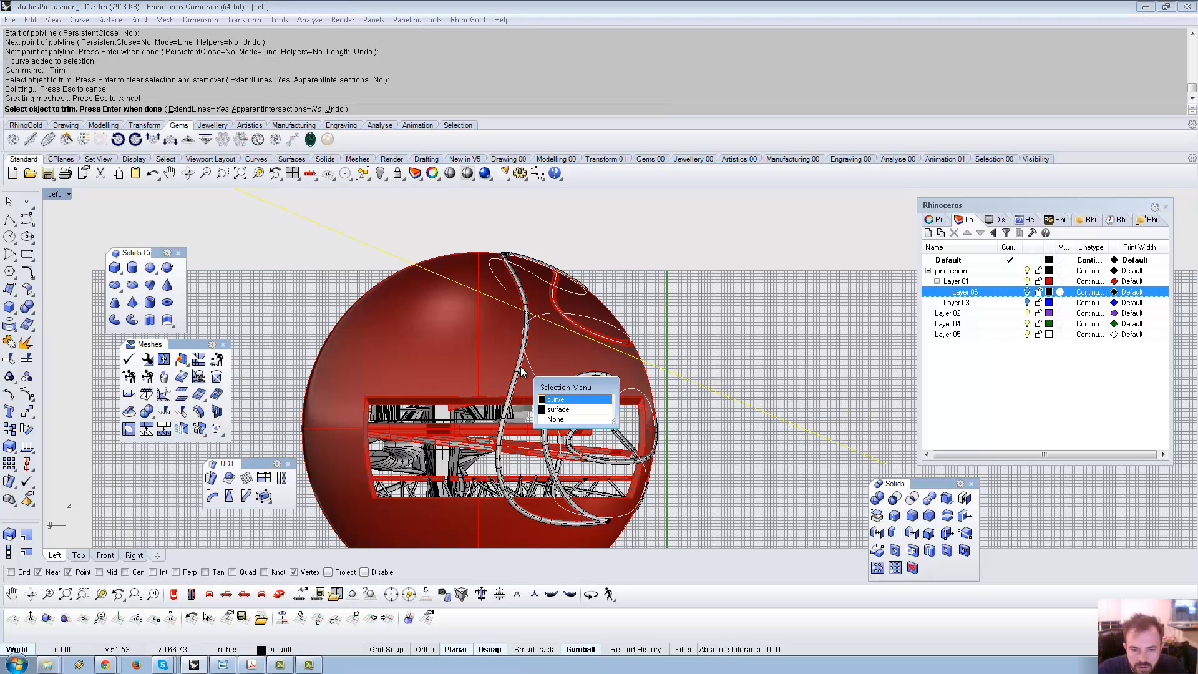
click(580, 516)
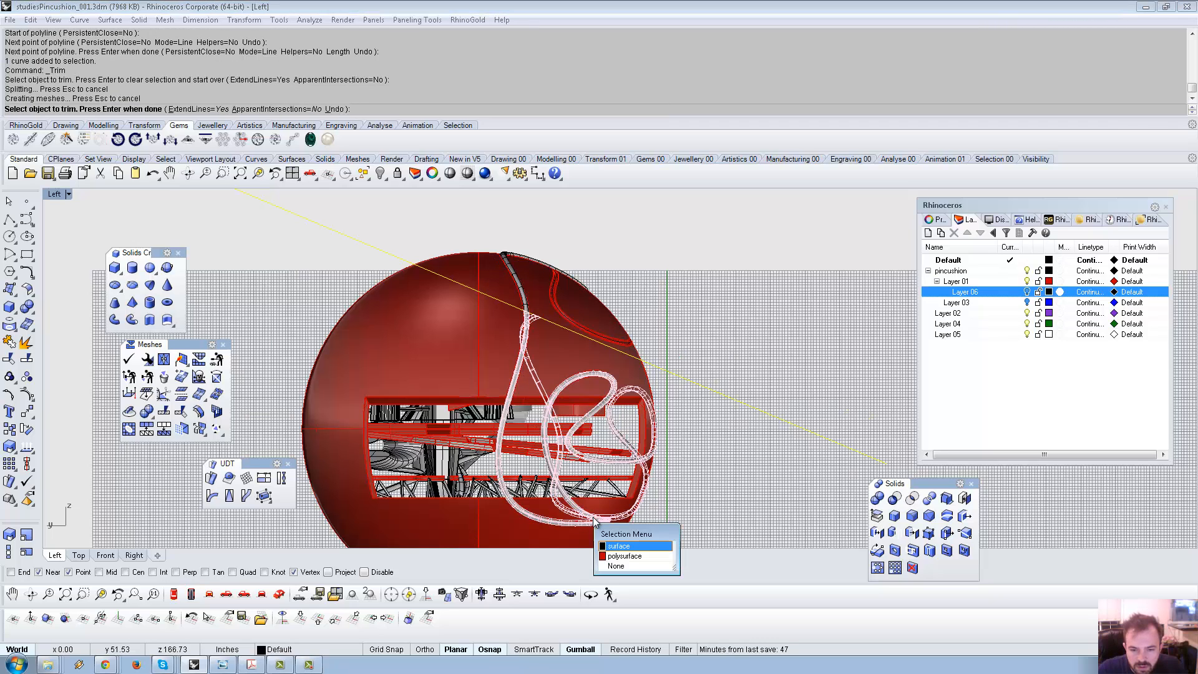
key(Return)
key(ctrl+z)
right_drag(744, 459, 694, 440)
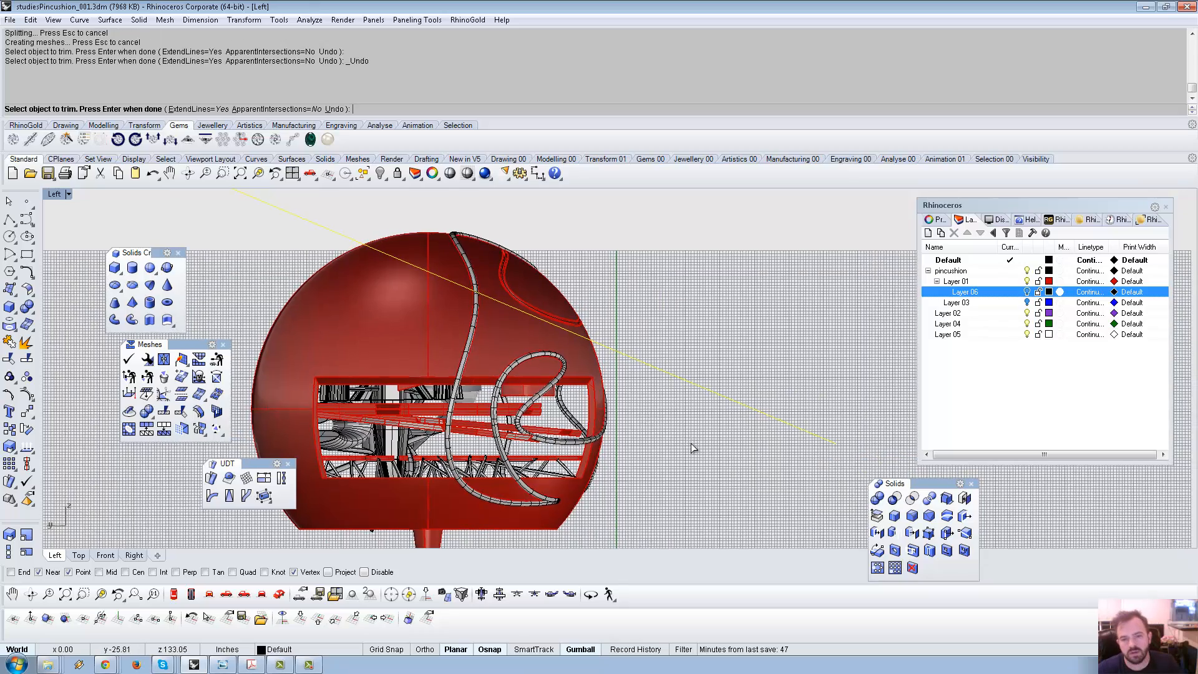
click(279, 594)
Draw a 3-point cutting polyline across the sphere in Front view.
scroll(676, 324, up, 6)
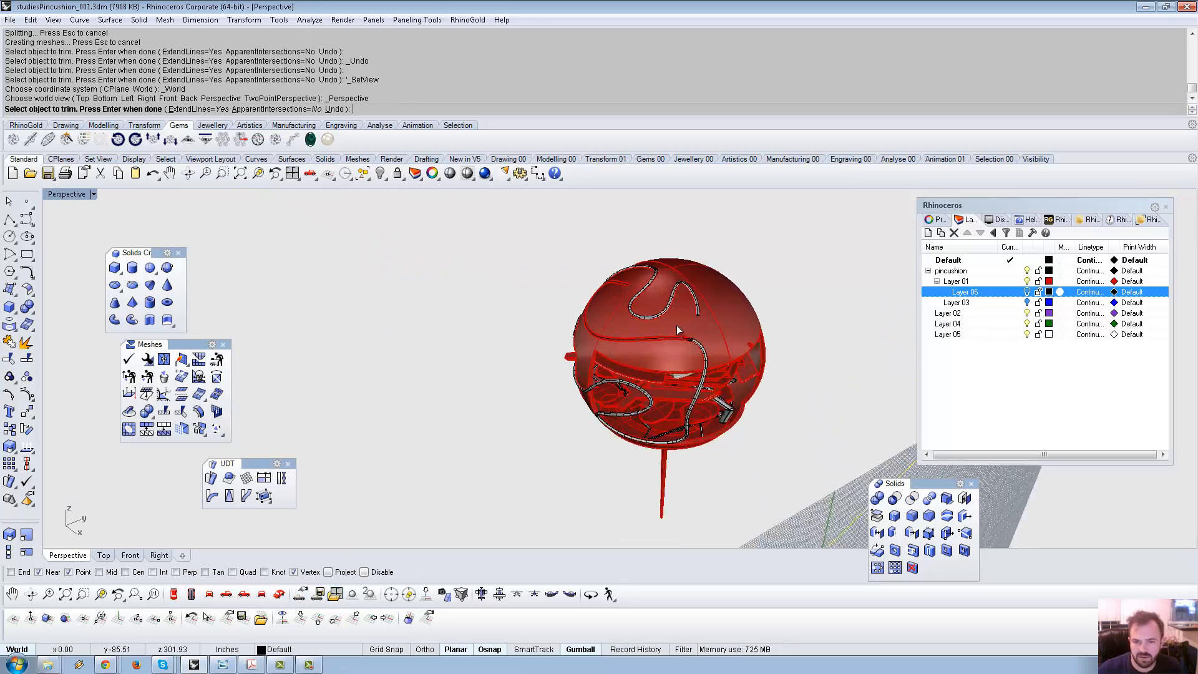
right_drag(675, 367, 521, 387)
scroll(587, 383, down, 4)
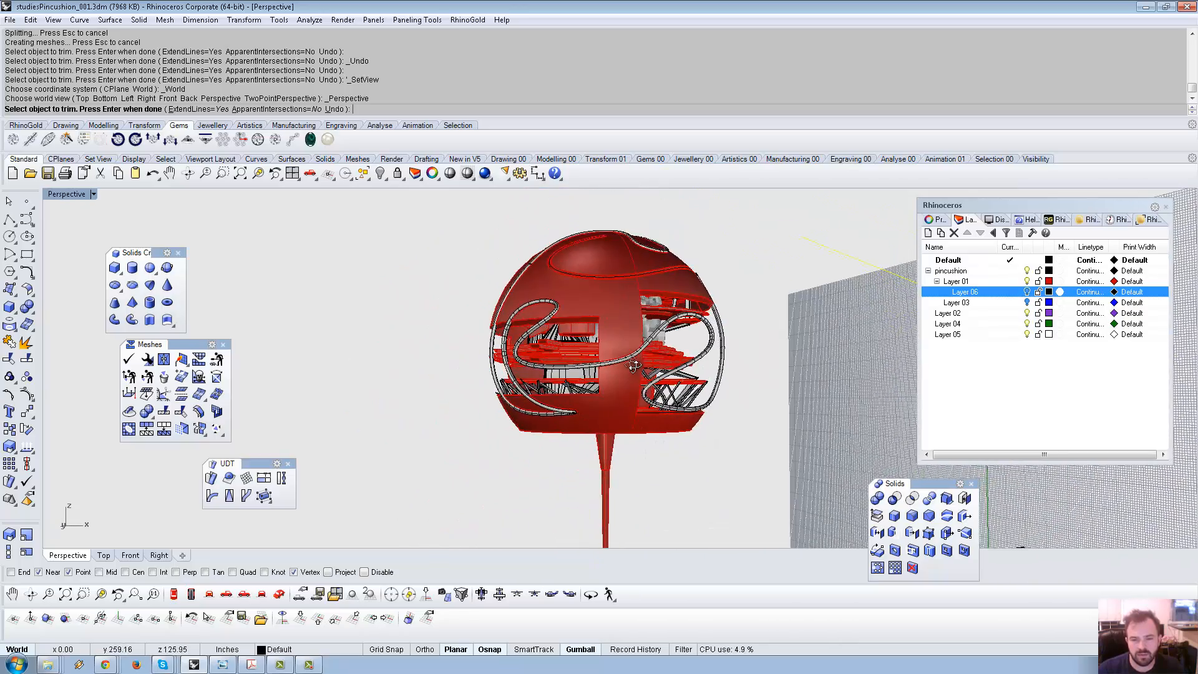
click(244, 598)
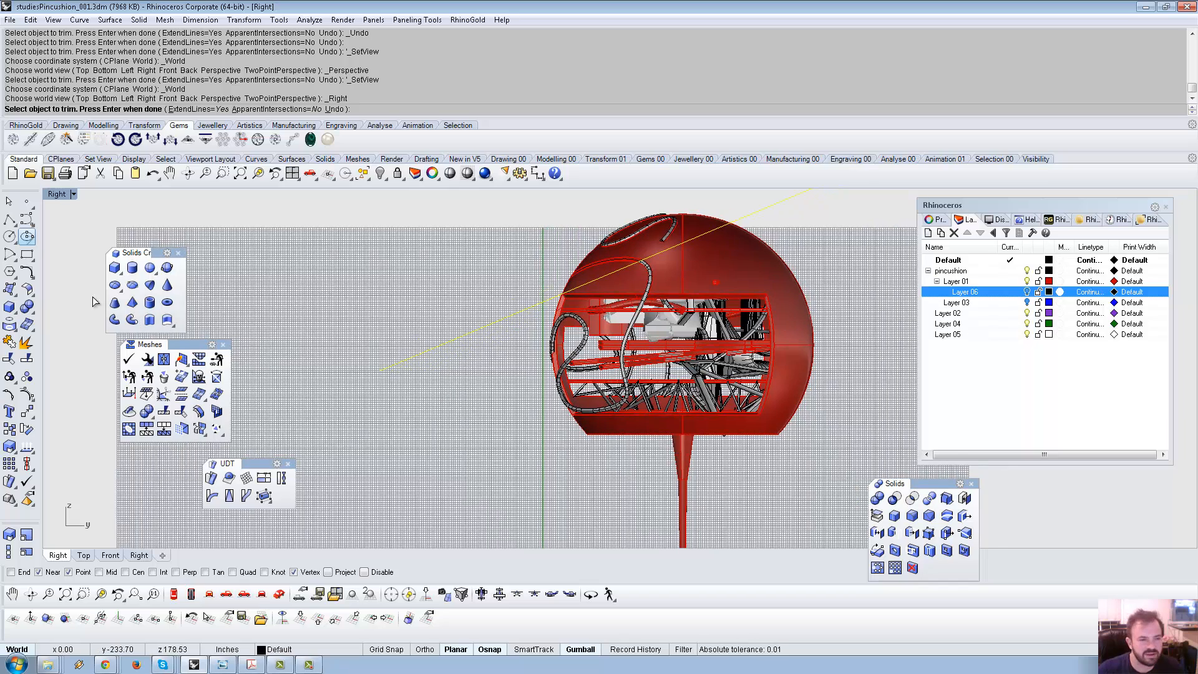
click(249, 597)
click(252, 597)
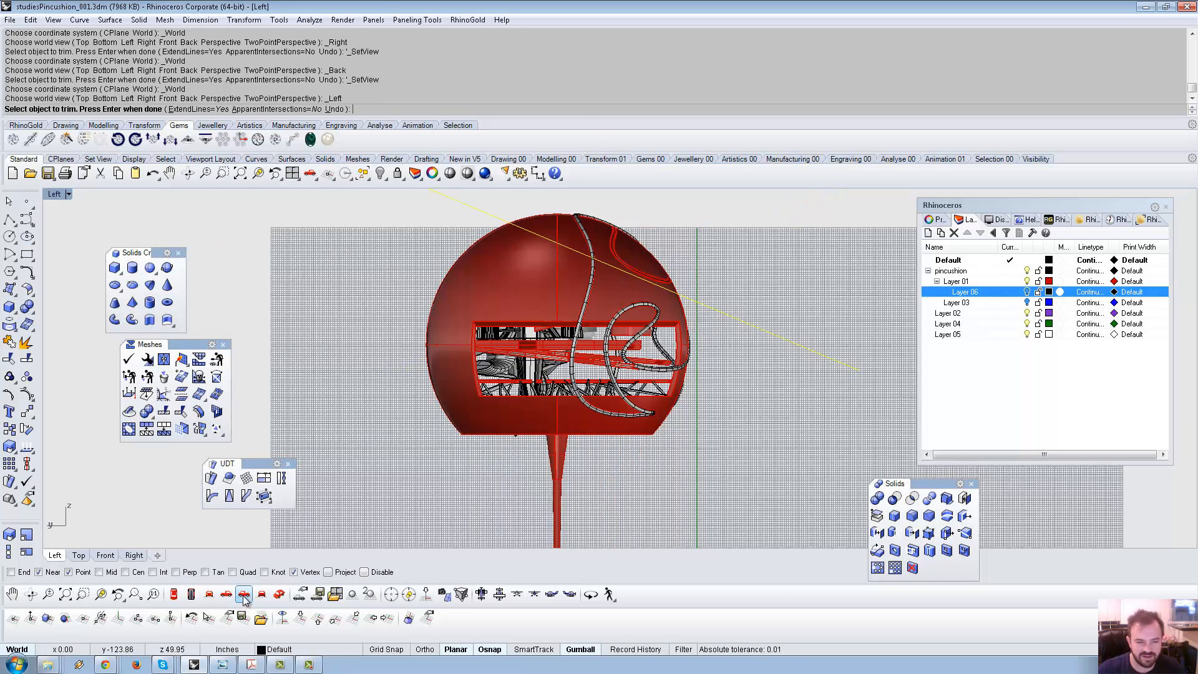
click(209, 594)
right_drag(385, 461, 357, 460)
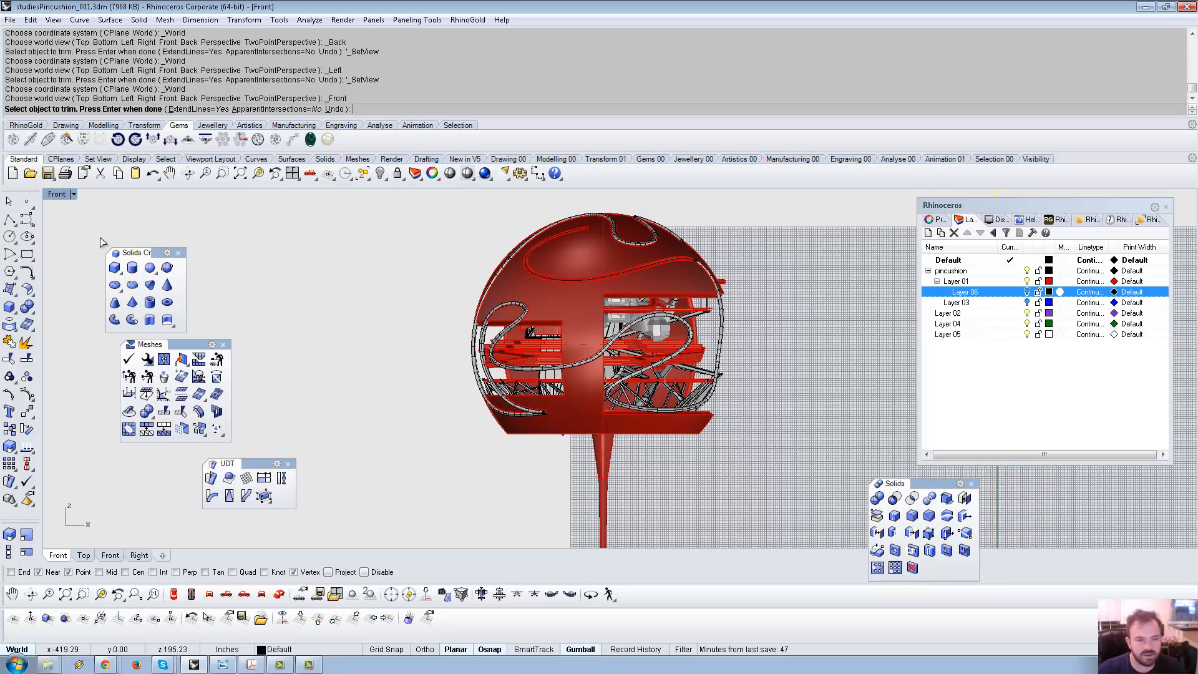
click(10, 220)
click(287, 397)
click(811, 311)
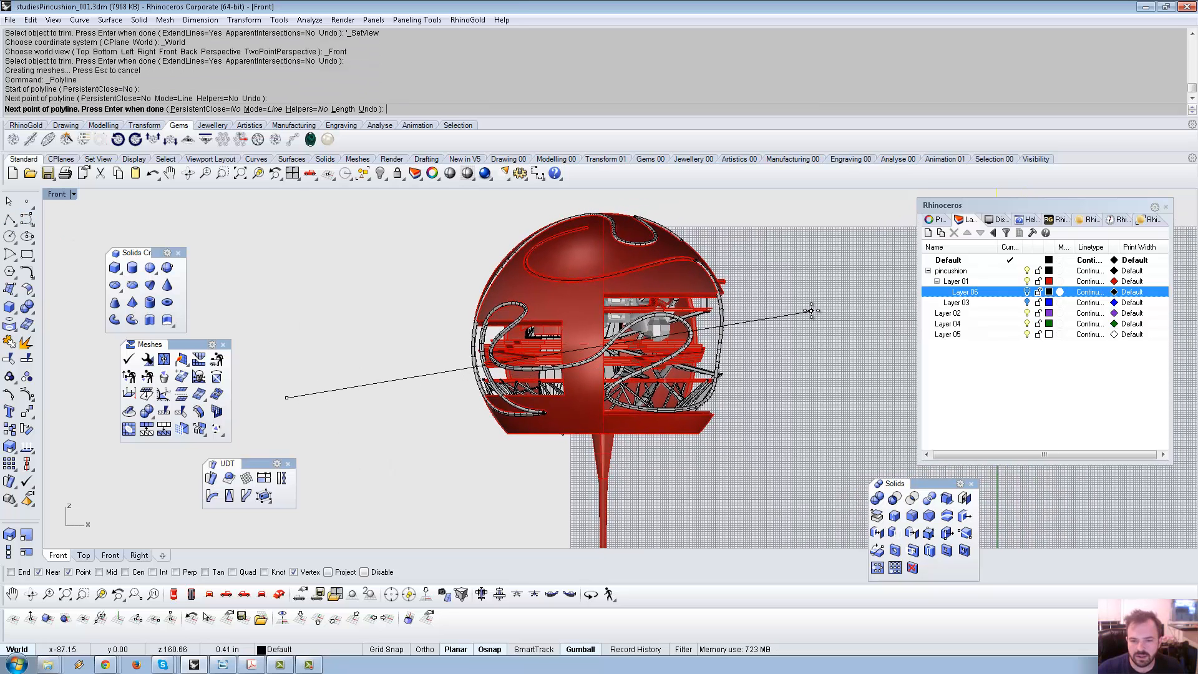
click(379, 503)
key(Return)
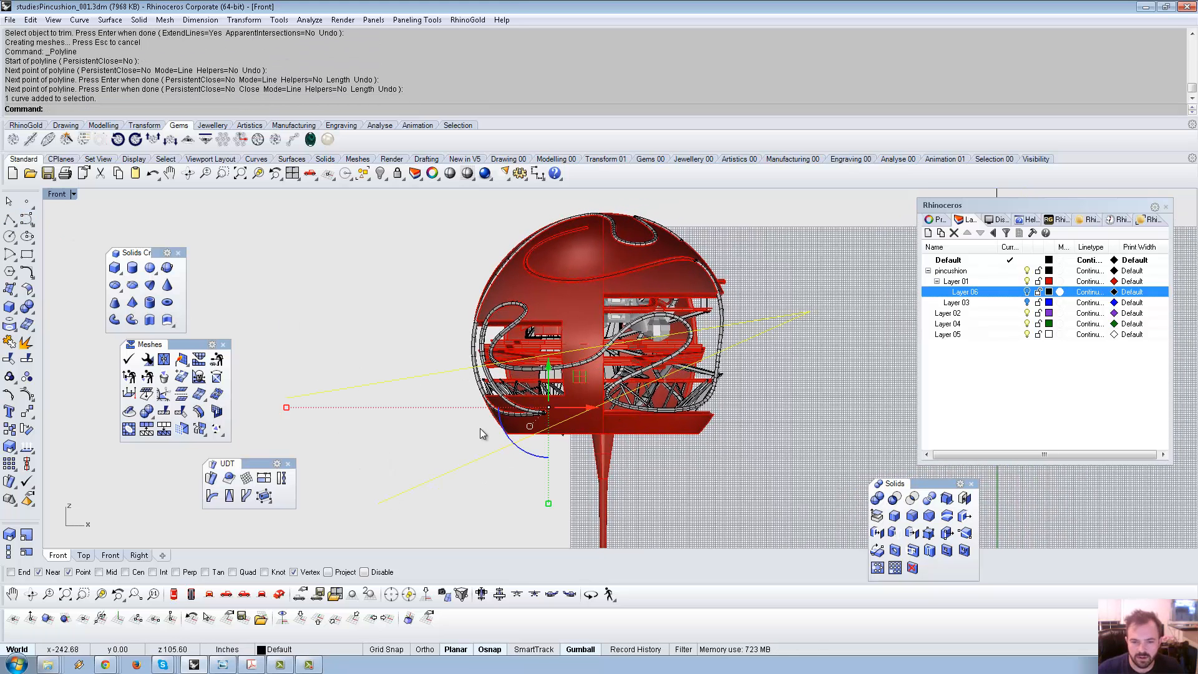
Trim the crossing pipe with the polyline, delete the polyline, and return to Perspective.
key(ctrl+t)
scroll(578, 369, up, 3)
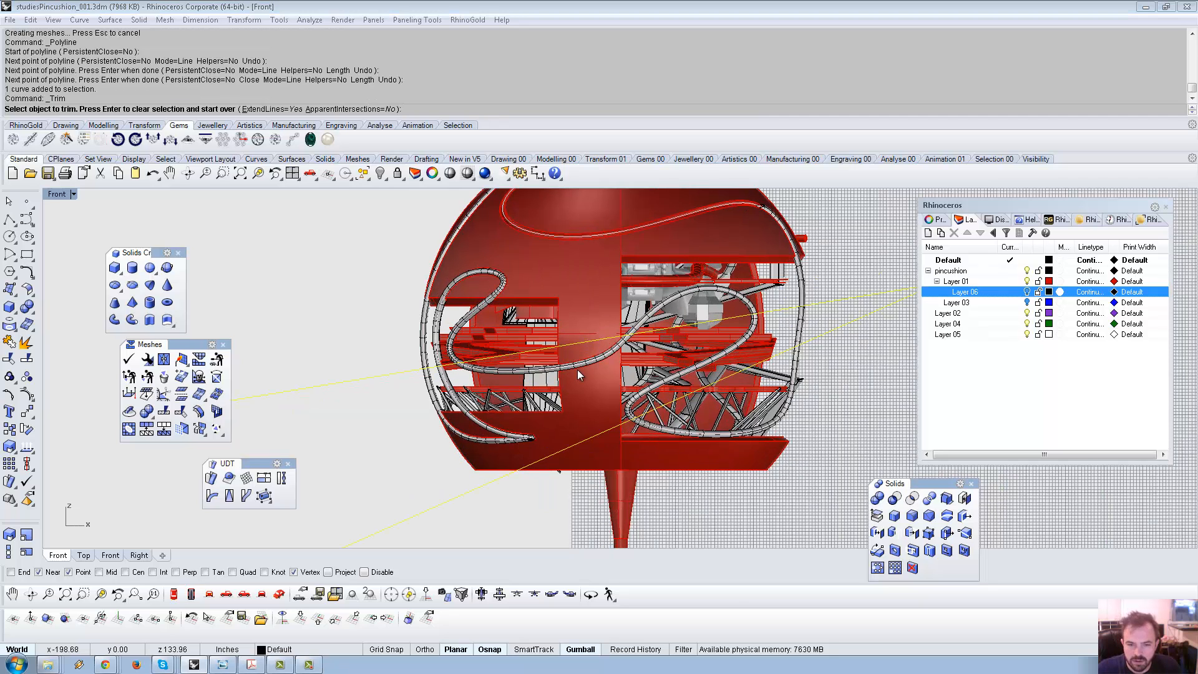
click(578, 370)
click(609, 417)
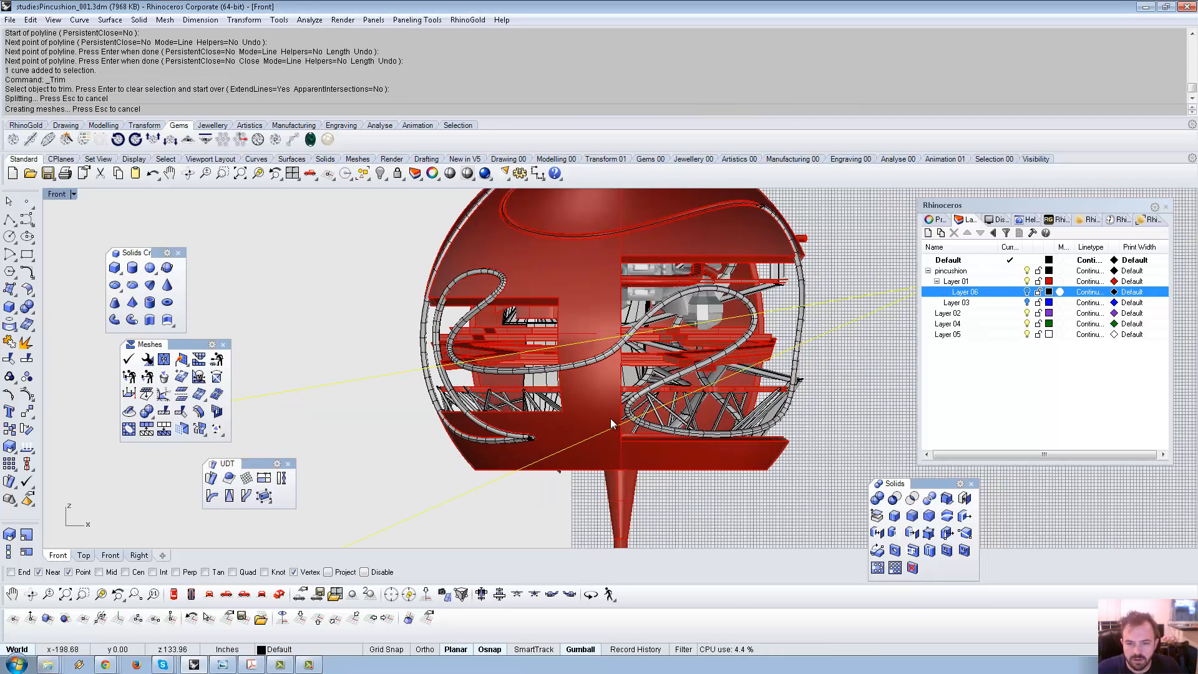
scroll(532, 368, down, 2)
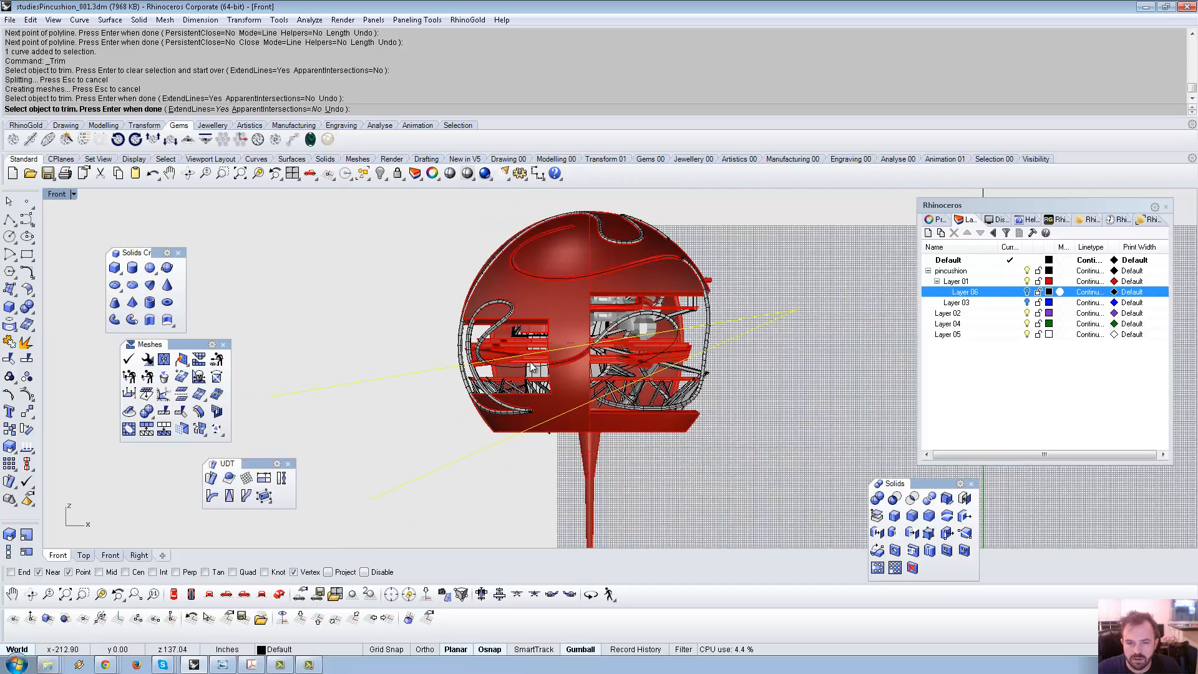
right_drag(530, 364, 559, 372)
key(Return)
click(789, 328)
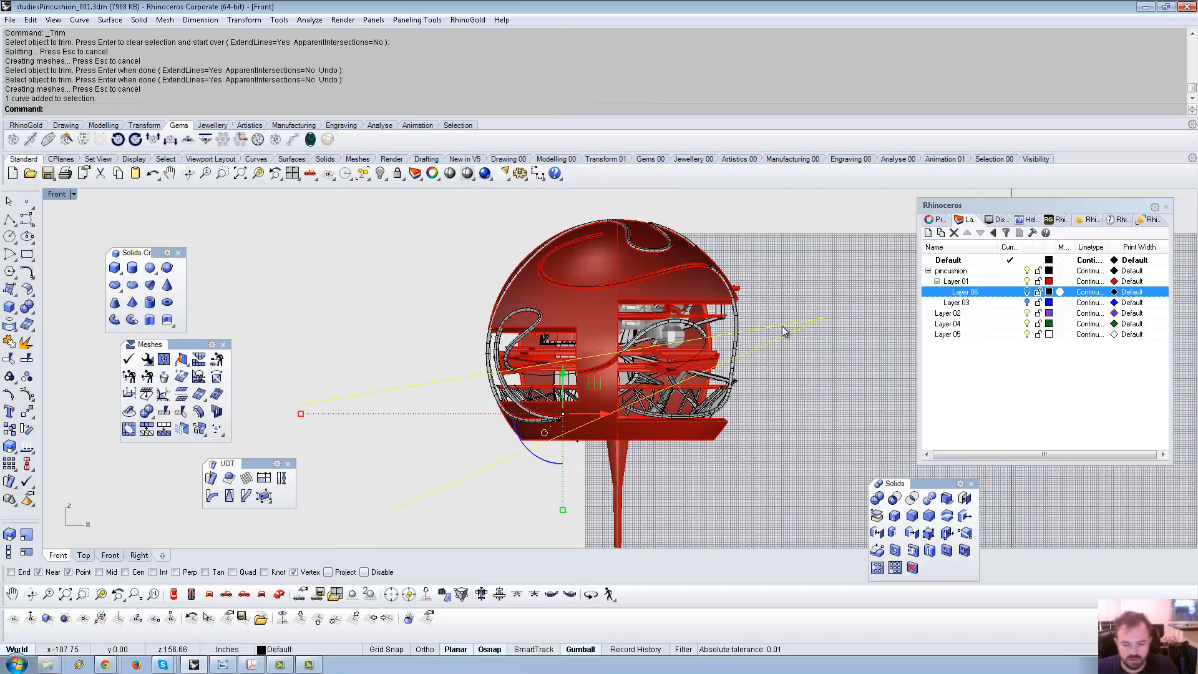
key(Delete)
click(279, 594)
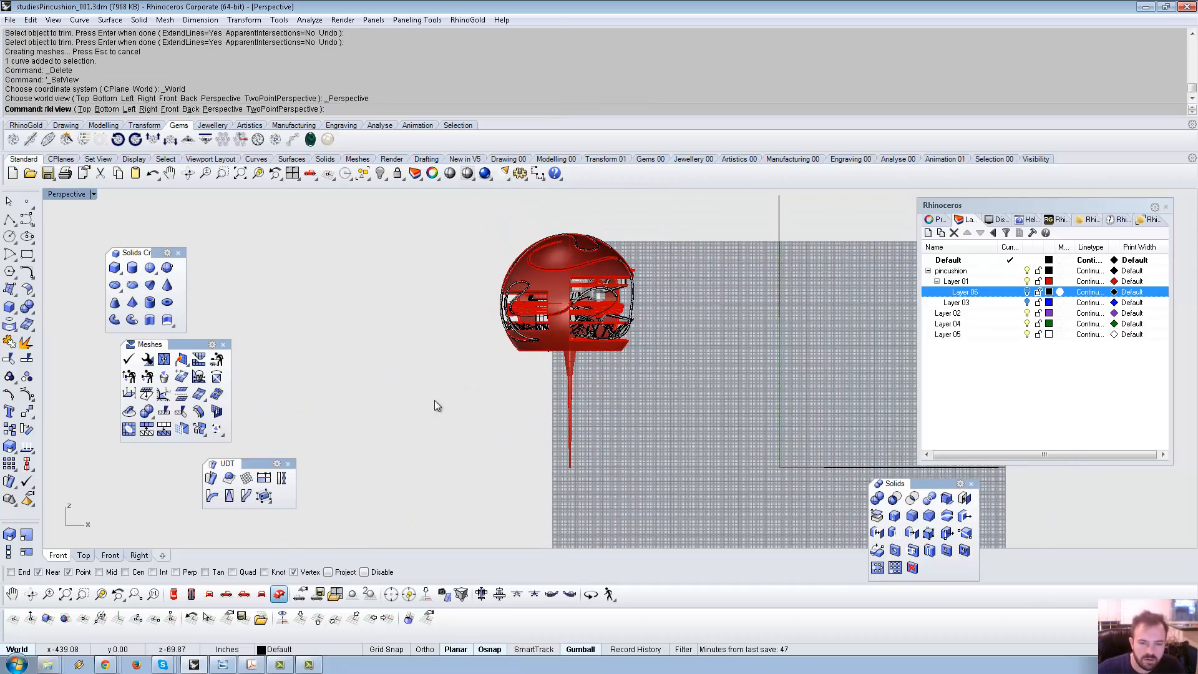
Move a red floor slab inside the sphere to a new height with the gumball.
scroll(587, 281, up, 7)
right_drag(580, 284, 502, 265)
shift+right_drag(503, 265, 571, 317)
scroll(599, 297, up, 5)
click(571, 317)
drag(571, 317, 628, 274)
scroll(629, 277, down, 5)
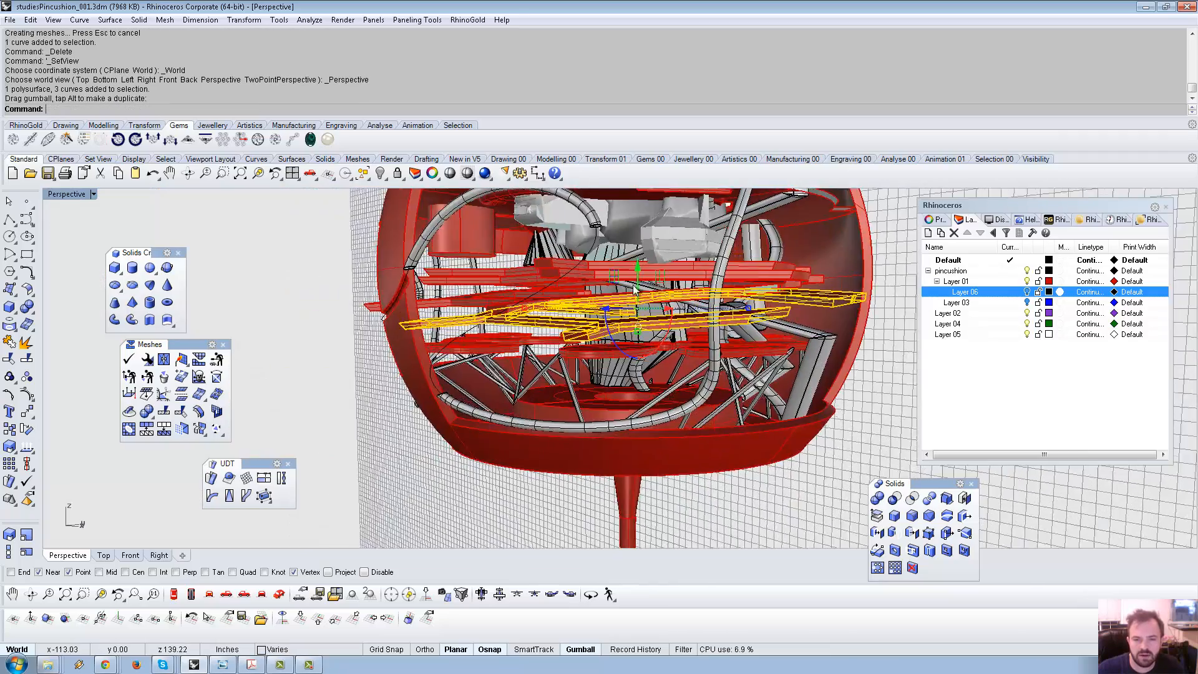
right_drag(635, 290, 742, 368)
scroll(595, 367, down, 5)
click(744, 369)
Lower the grey mesh inside the shell and begin creating a new sphere.
scroll(624, 316, up, 5)
right_drag(623, 314, 535, 288)
click(651, 302)
drag(504, 241, 504, 269)
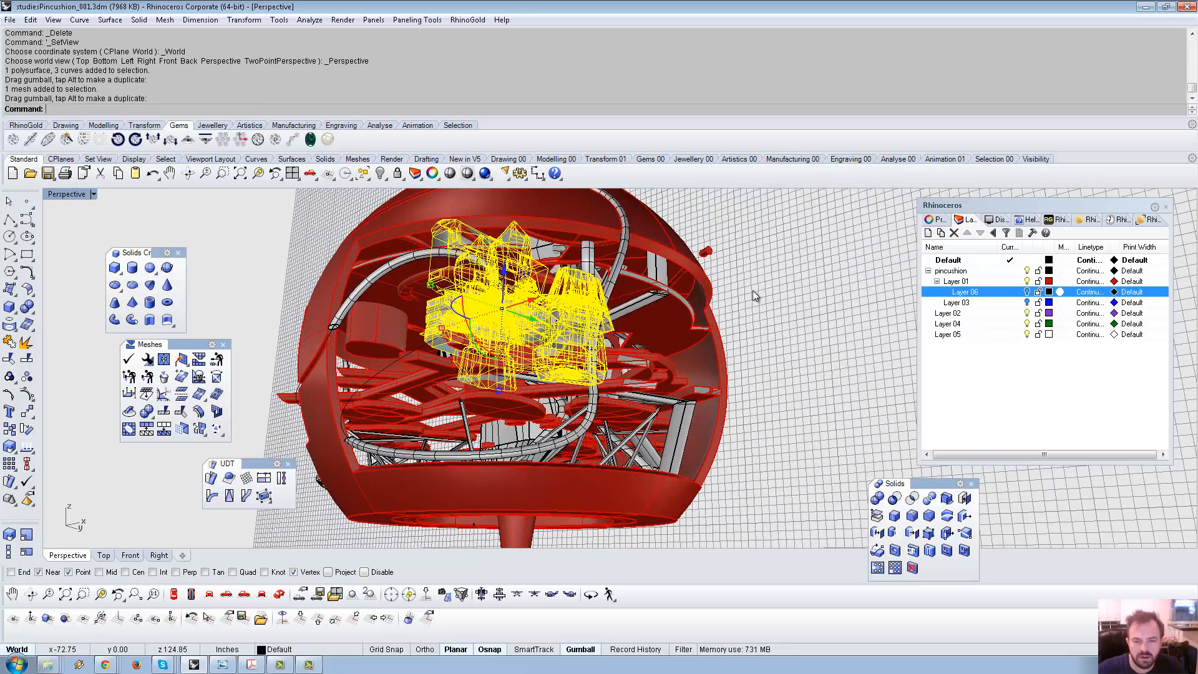
click(755, 294)
right_drag(755, 294, 98, 293)
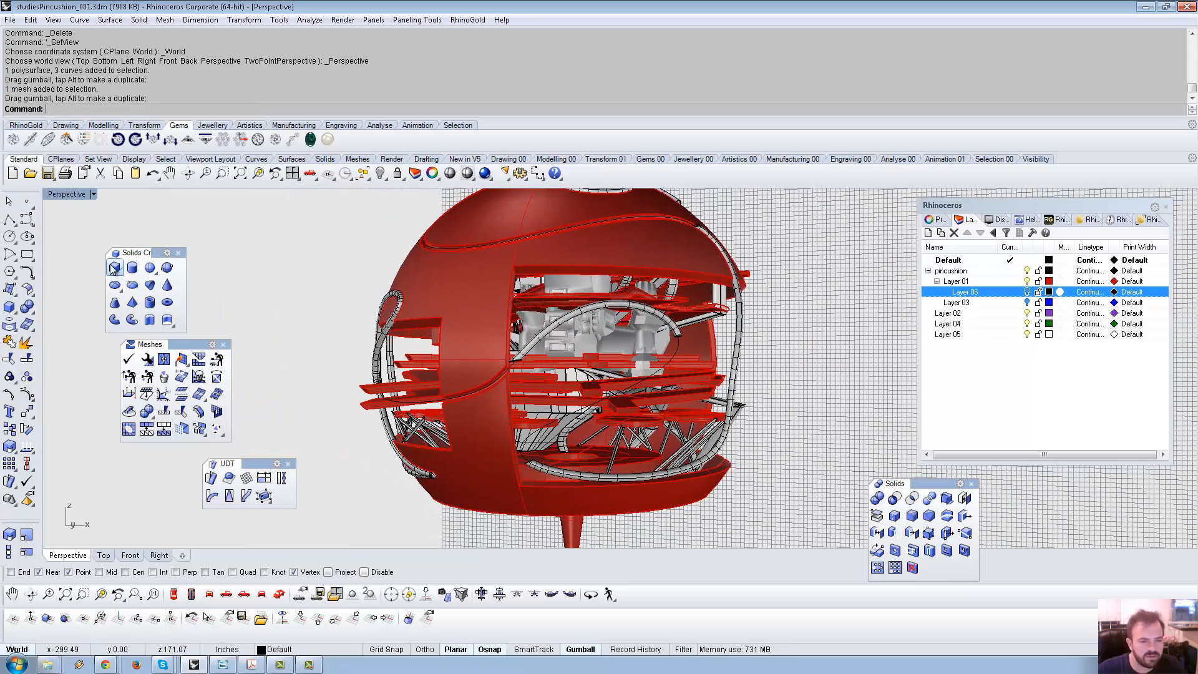
click(9, 312)
click(55, 317)
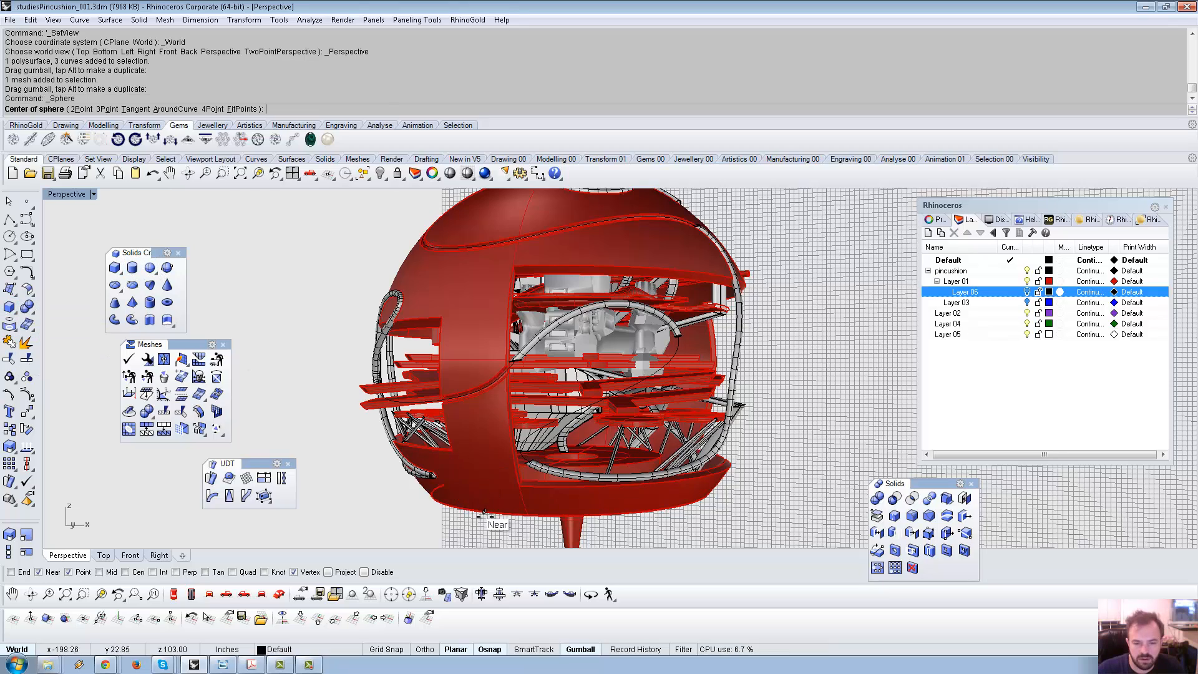
Create a cutting sphere centred on the shell's centre point, sized to reach into the platforms.
right_drag(431, 483, 499, 411)
scroll(499, 410, down, 5)
scroll(561, 370, up, 8)
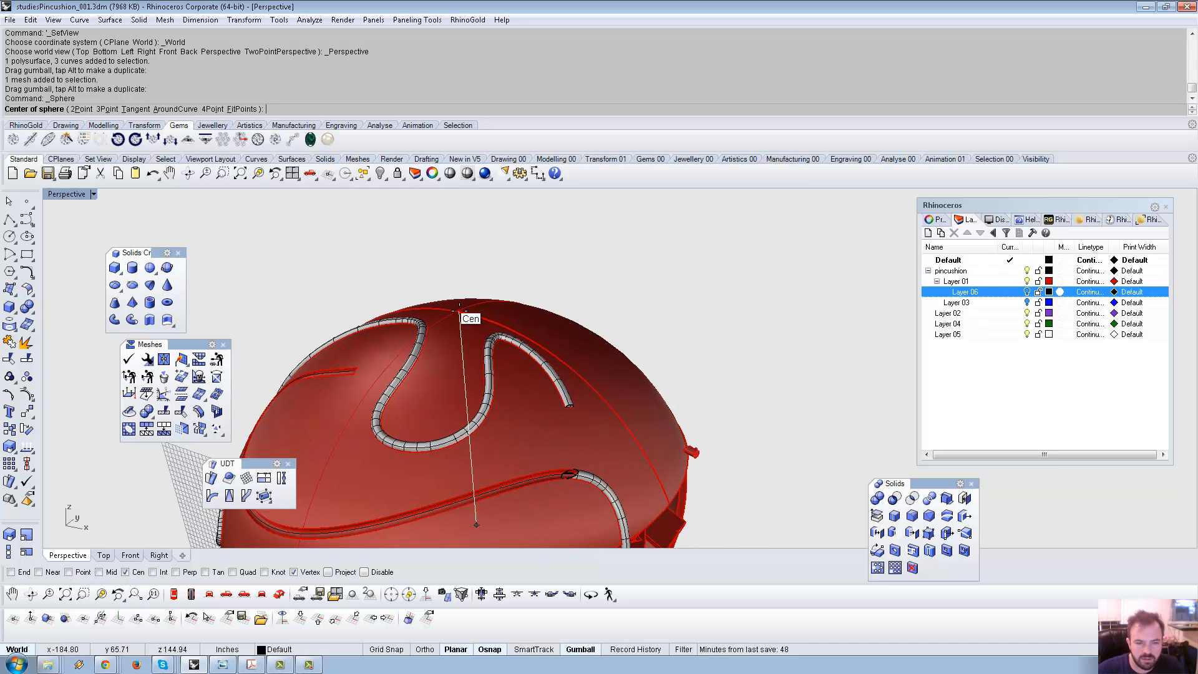
click(460, 311)
scroll(645, 406, down, 7)
shift+right_drag(649, 404, 594, 238)
scroll(468, 274, up, 5)
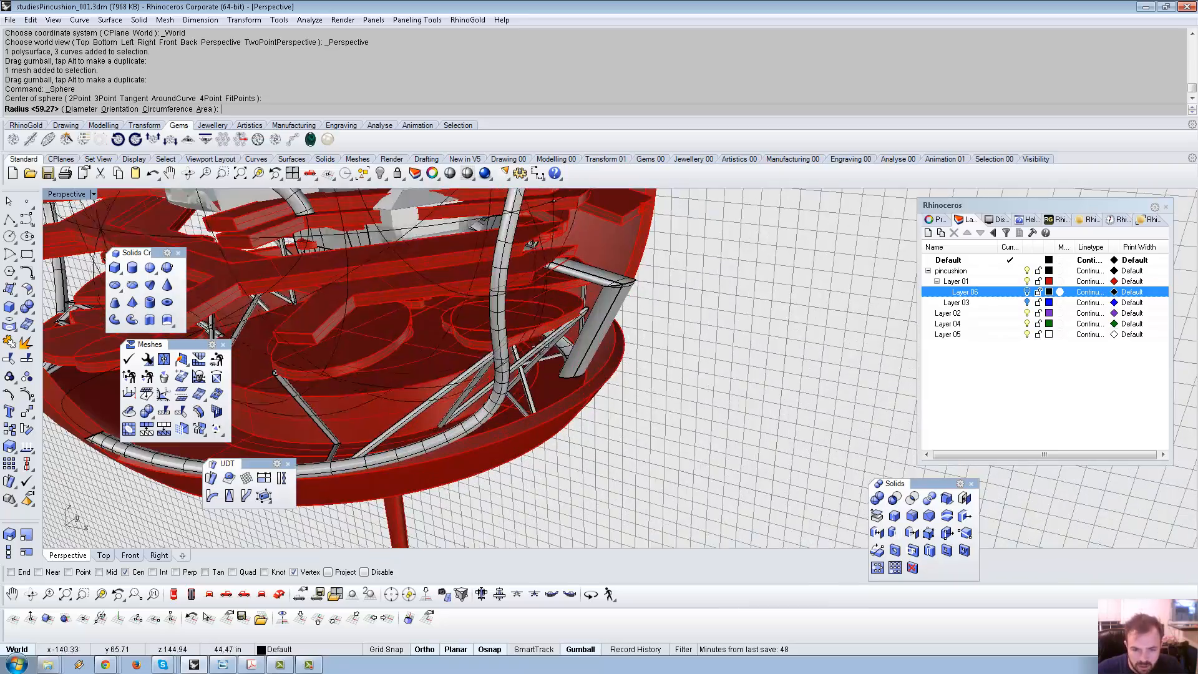
click(468, 274)
scroll(469, 274, down, 8)
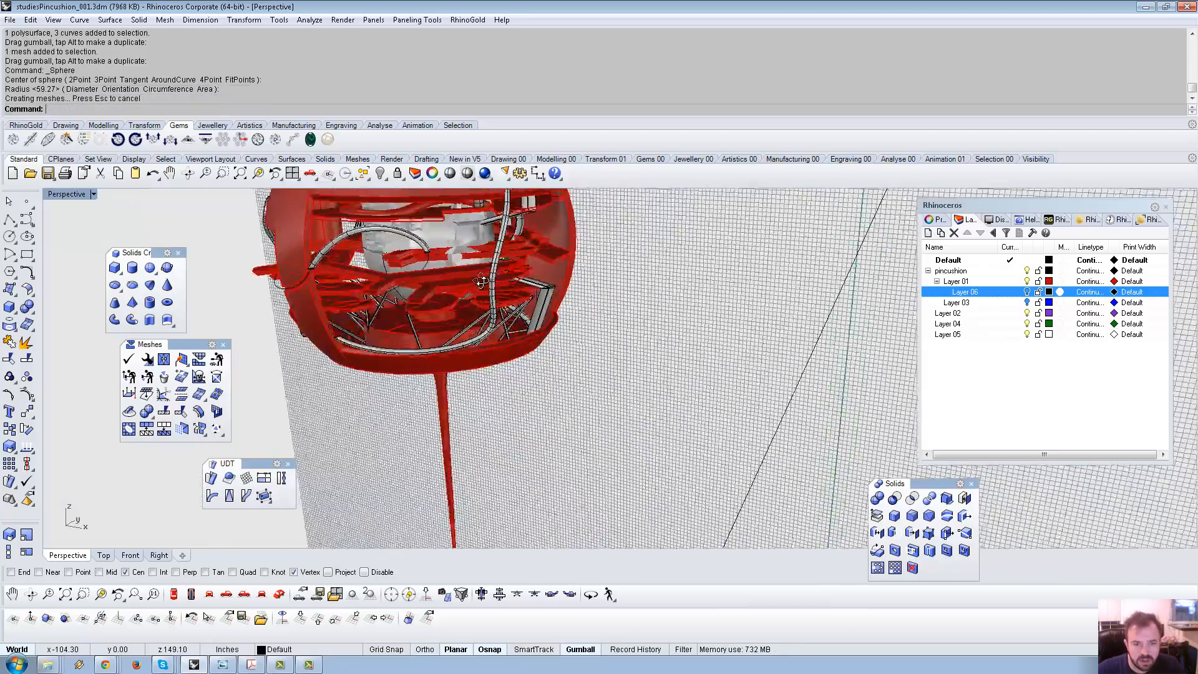
right_drag(469, 274, 423, 242)
scroll(436, 250, up, 9)
Boolean-subtract the inner sphere from three stacks of red platforms.
click(428, 238)
shift+click(409, 276)
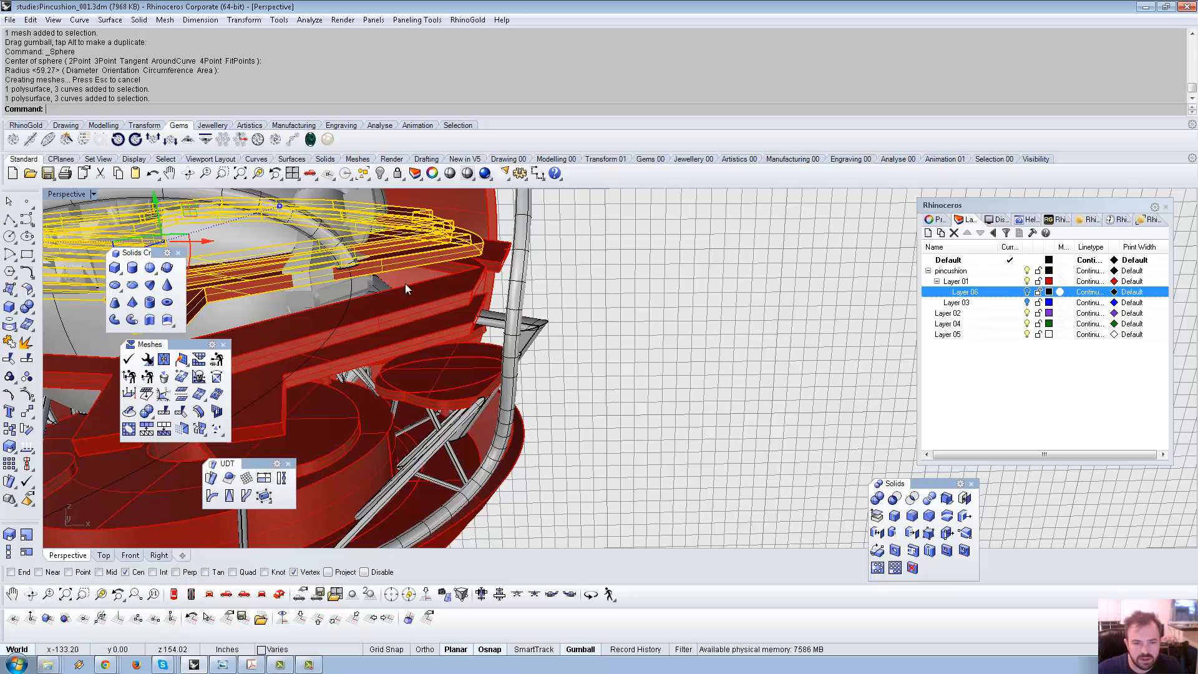
shift+click(407, 292)
right_drag(407, 294, 150, 319)
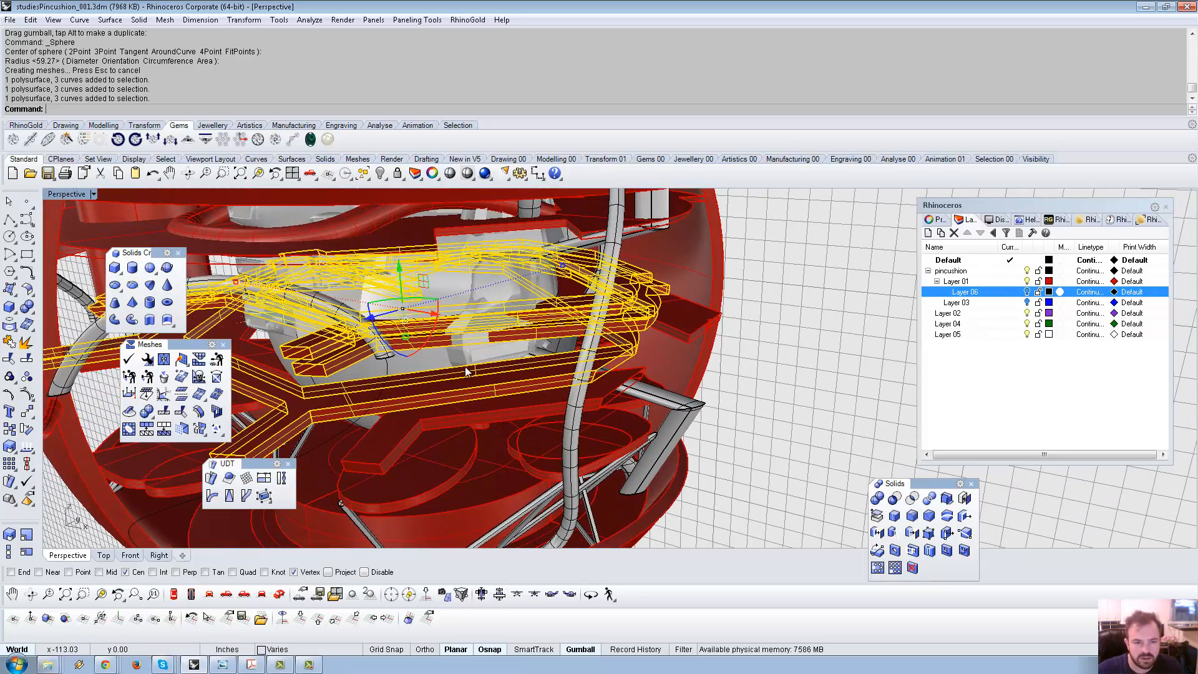
click(894, 498)
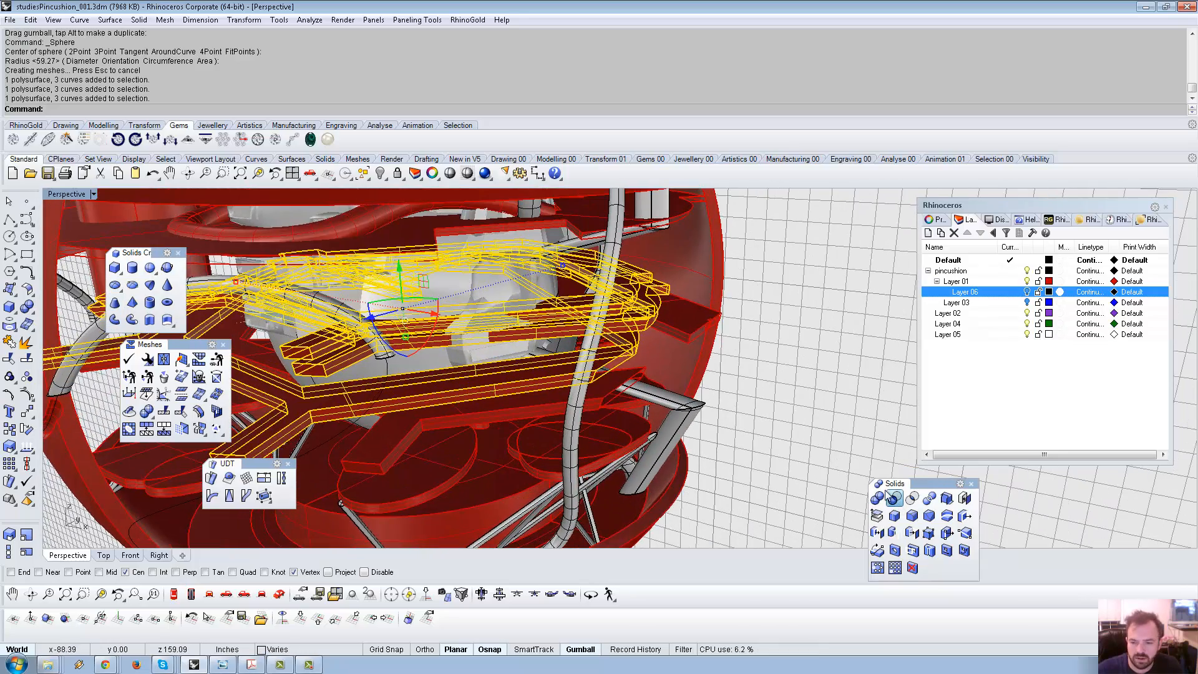
click(493, 283)
key(Return)
Subtract the inner sphere from the remaining floor platforms as well.
scroll(472, 290, down, 10)
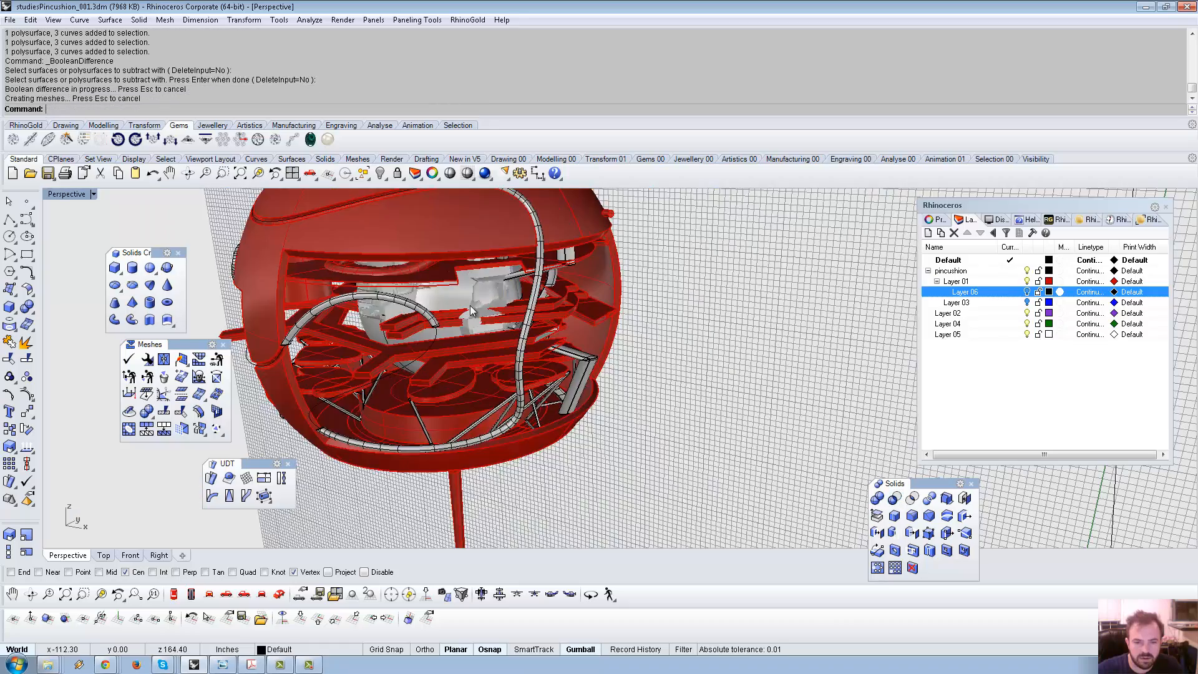
right_drag(510, 304, 510, 308)
click(516, 275)
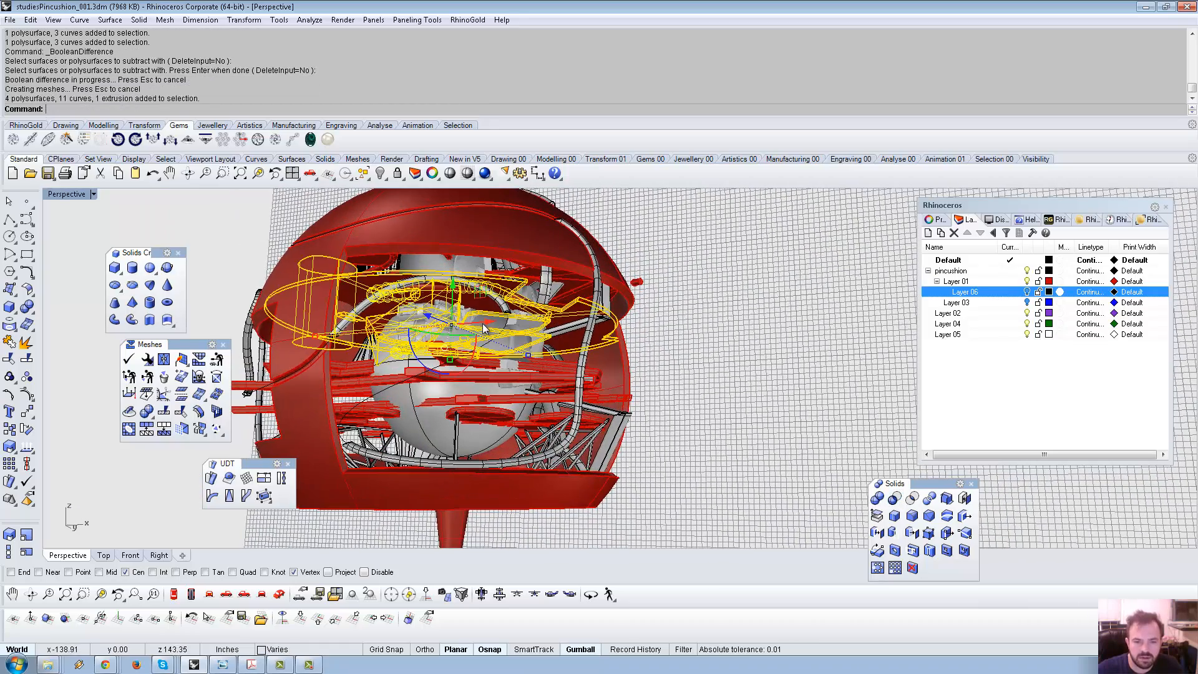
key(Return)
click(415, 411)
key(Return)
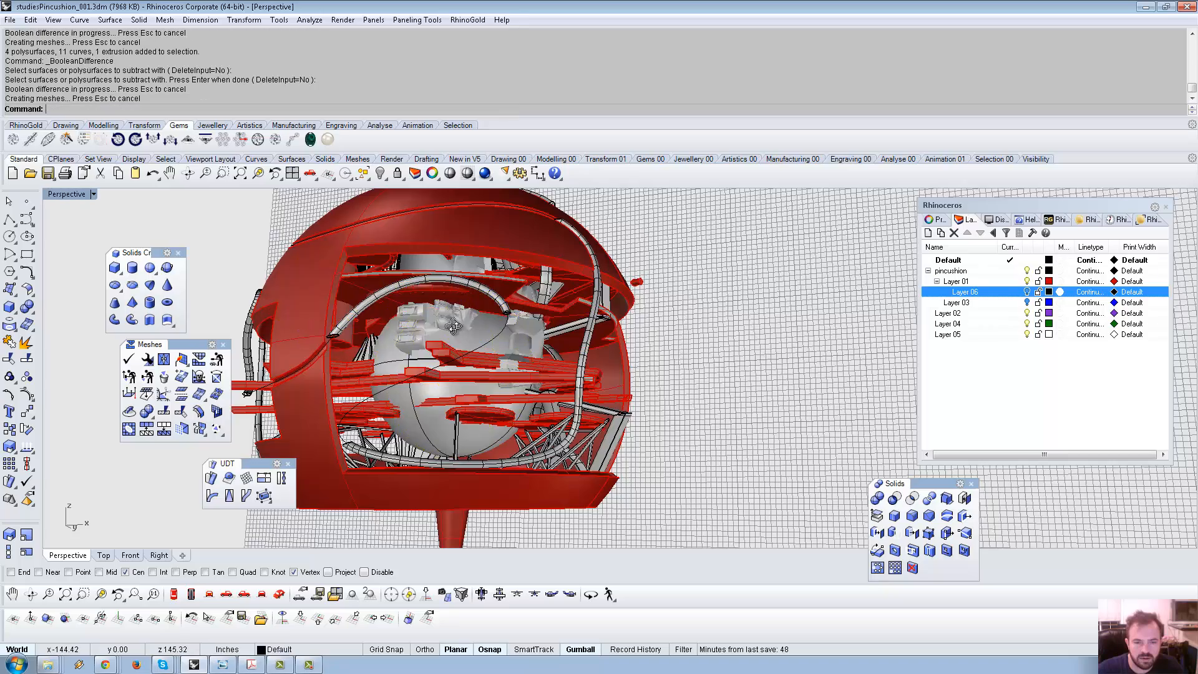
Delete the grey inner cutting sphere, leaving the hollowed platforms.
right_drag(437, 369, 377, 399)
click(482, 344)
click(492, 336)
click(518, 367)
key(Delete)
scroll(567, 335, up, 6)
scroll(313, 431, down, 5)
scroll(406, 399, down, 6)
shift+right_drag(469, 336, 593, 303)
right_drag(593, 303, 578, 323)
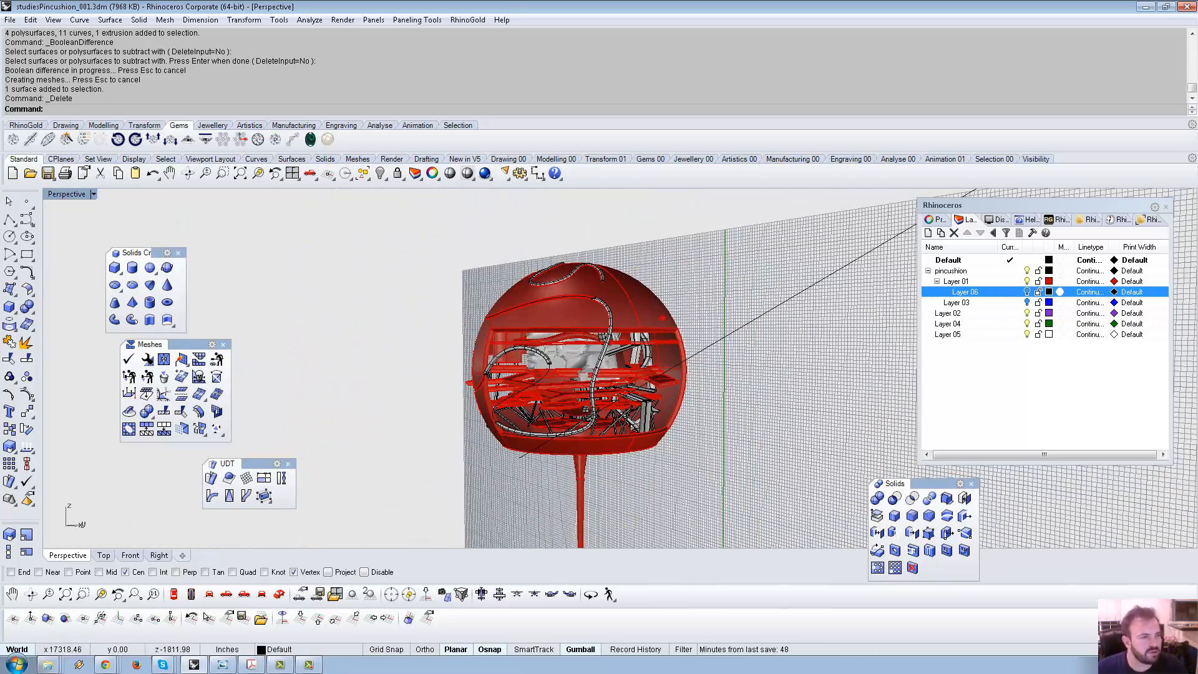